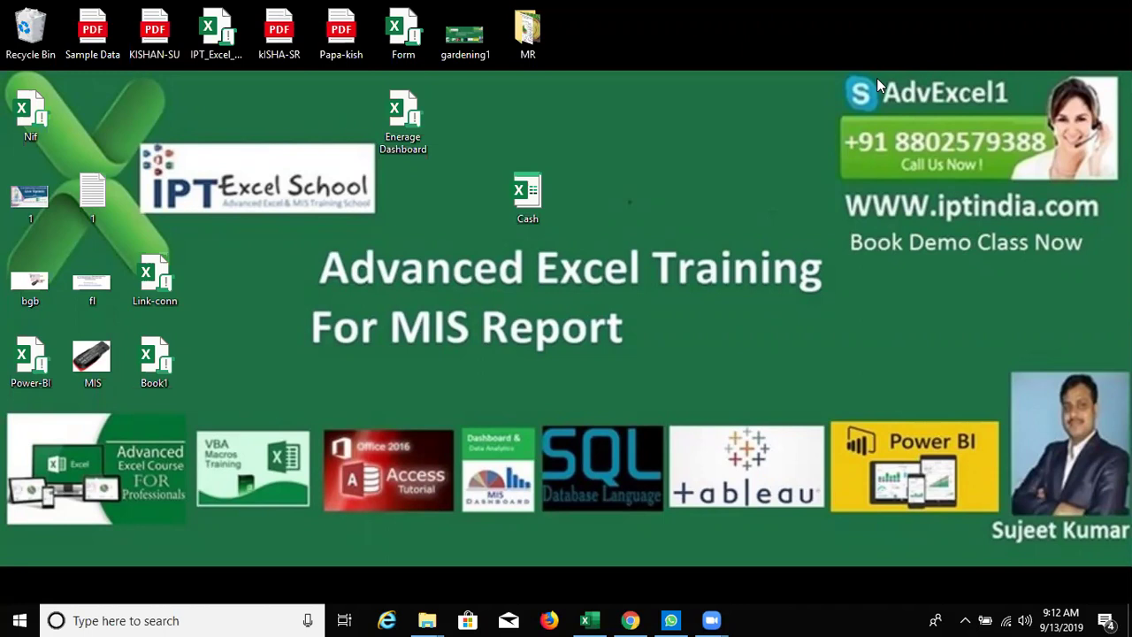
Switch to the Book2 workbook window in Excel.
key("alt+Tab")
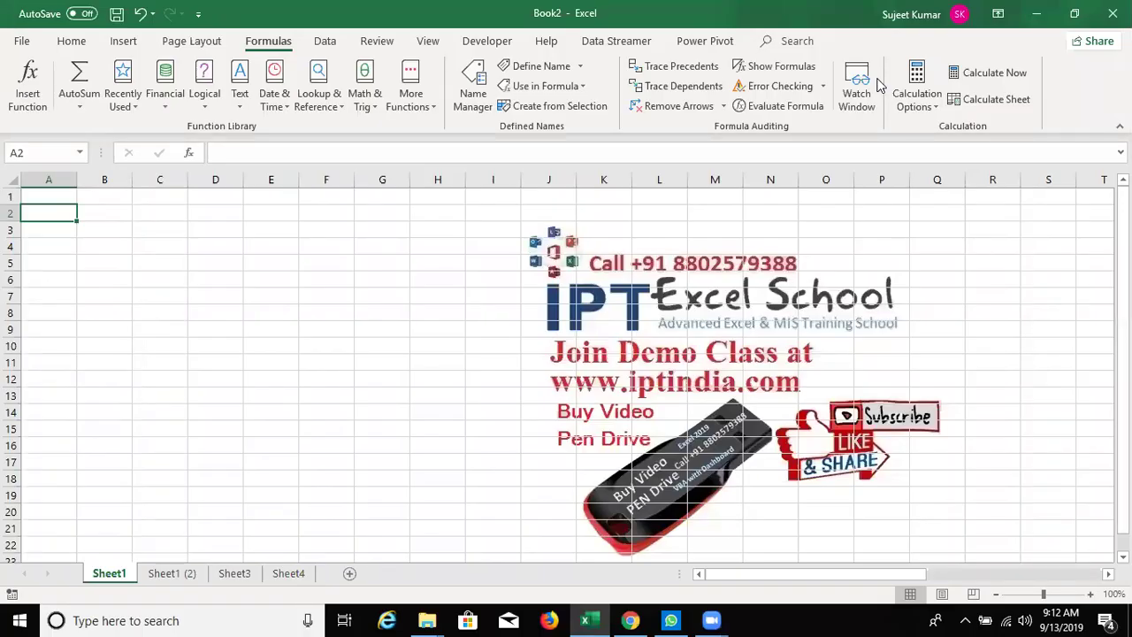
key("Down")
key("Down")
key("Down")
key("Down")
type("20")
key("Tab")
type("30")
key("Tab")
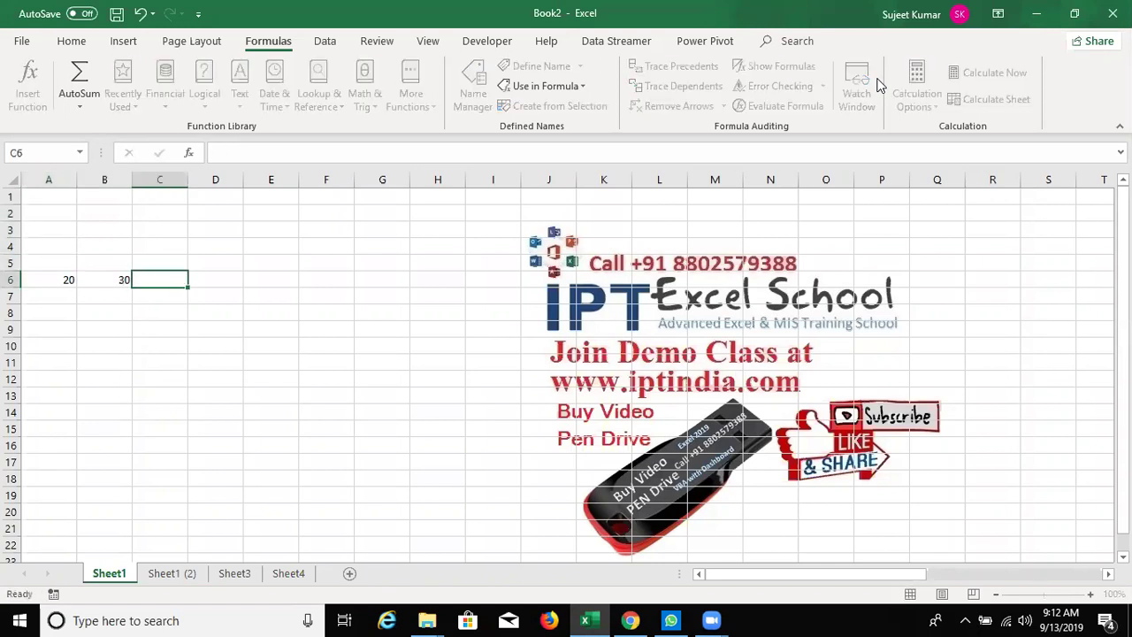
key("Left")
key("Left")
key("ctrl+c")
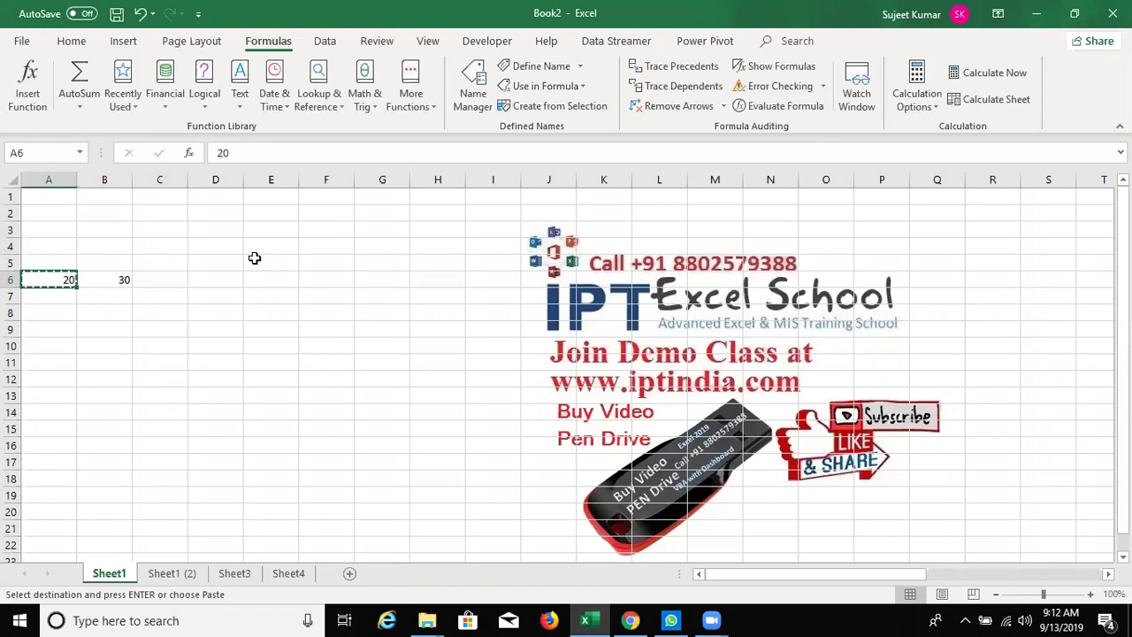
left_click(119, 279)
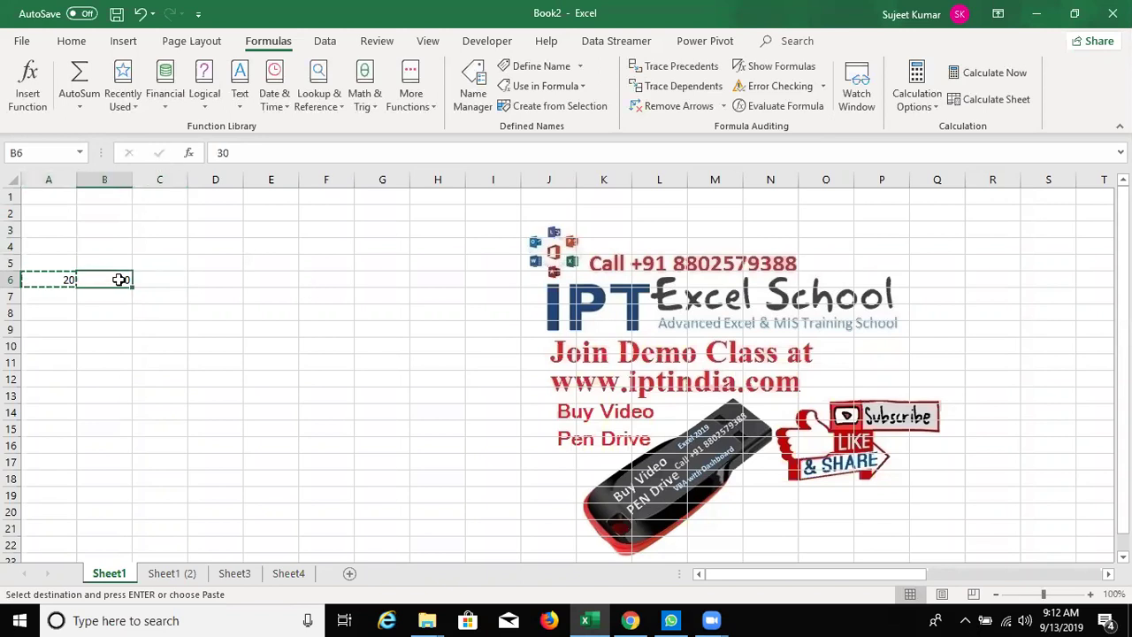
right_click(120, 280)
left_click(155, 366)
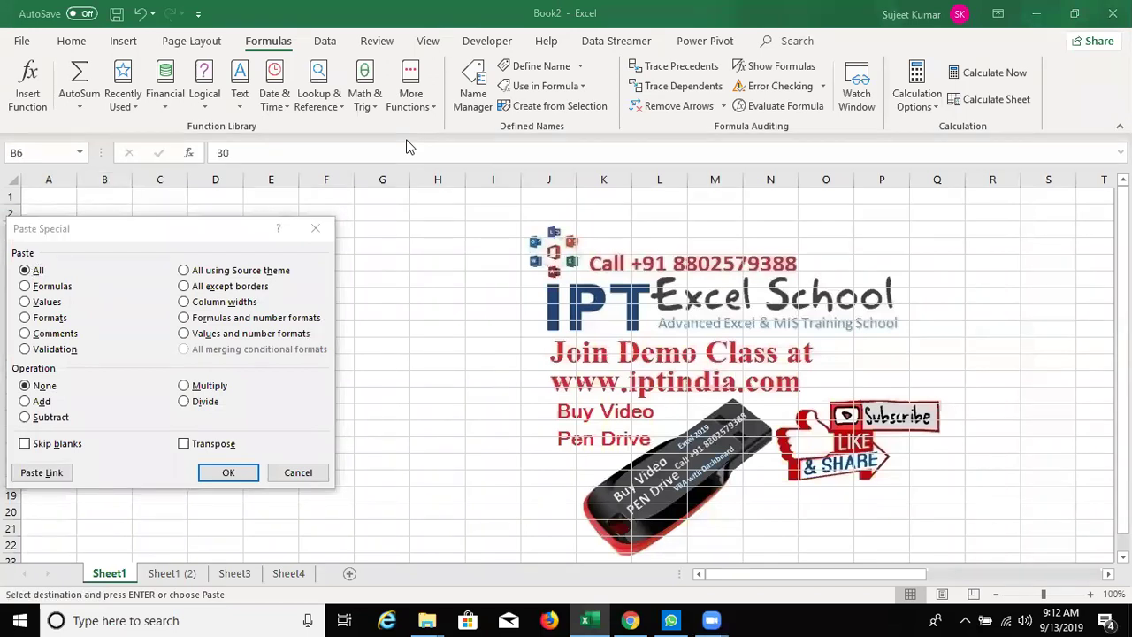
left_click(42, 400)
left_click(228, 475)
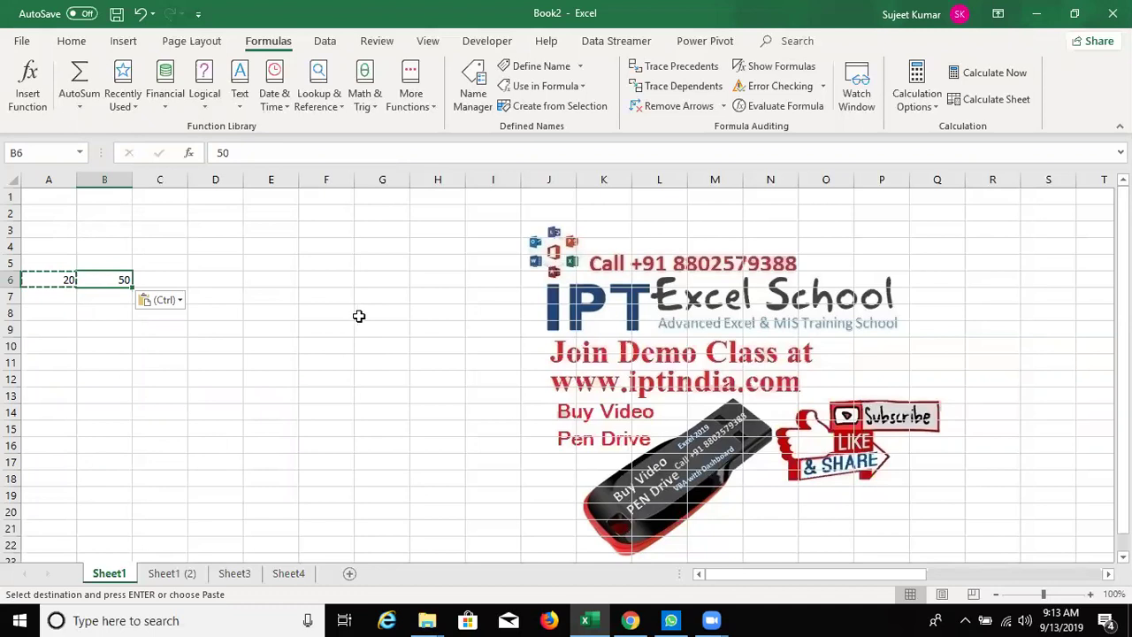
key("Escape")
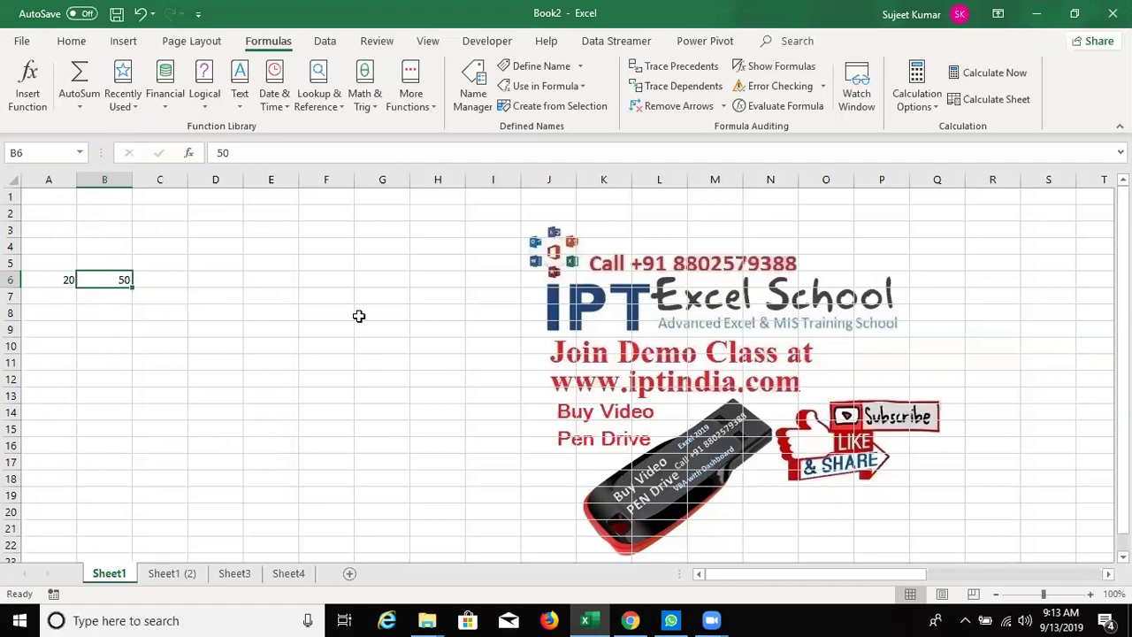
key("Left")
key("shift+Right")
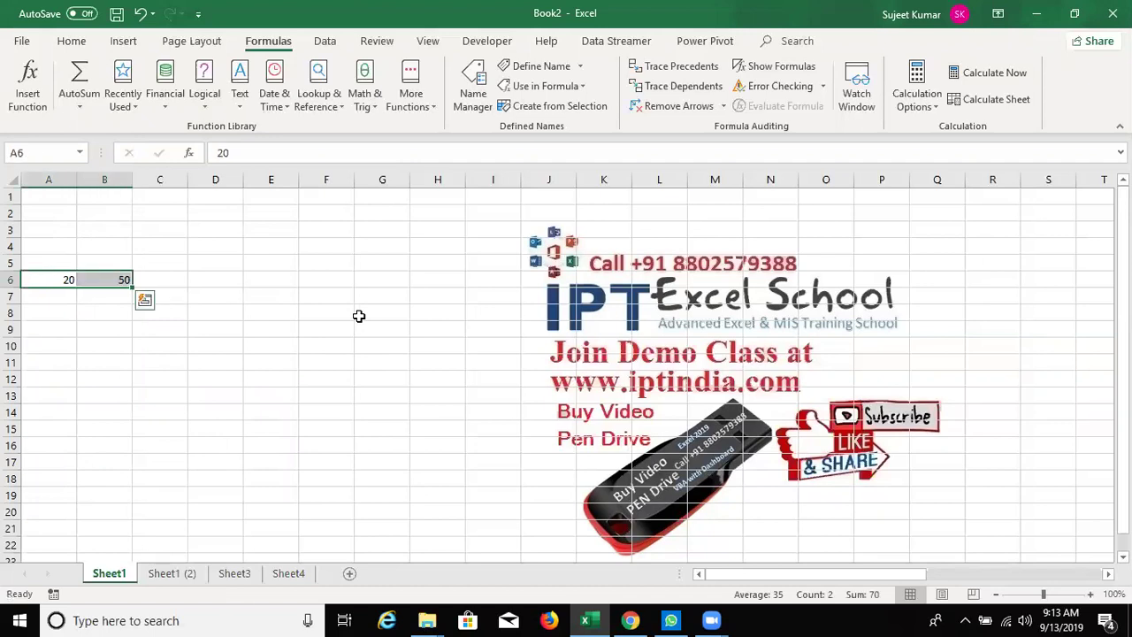
key("Delete")
key("Up")
key("Up")
key("Up")
key("Up")
key("Up")
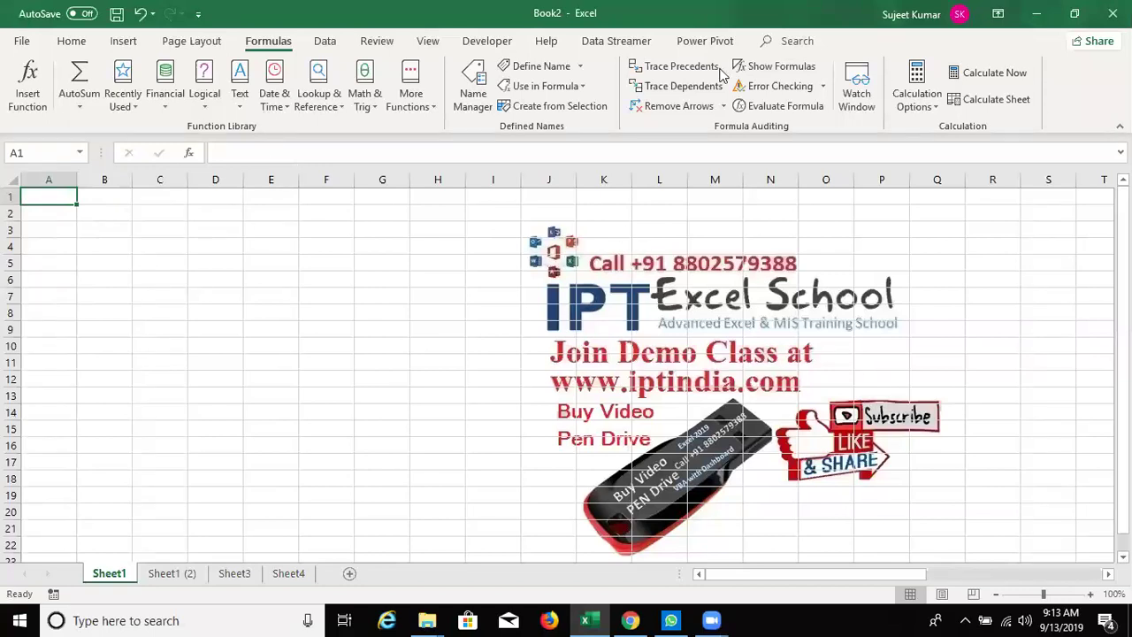
left_click(160, 218)
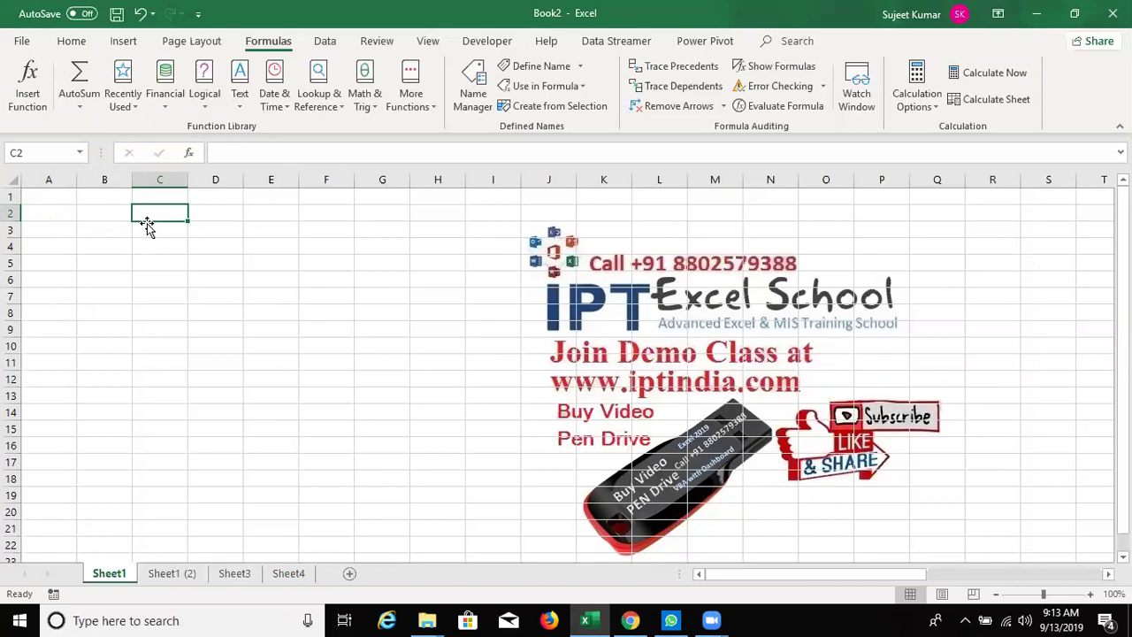
key("Left")
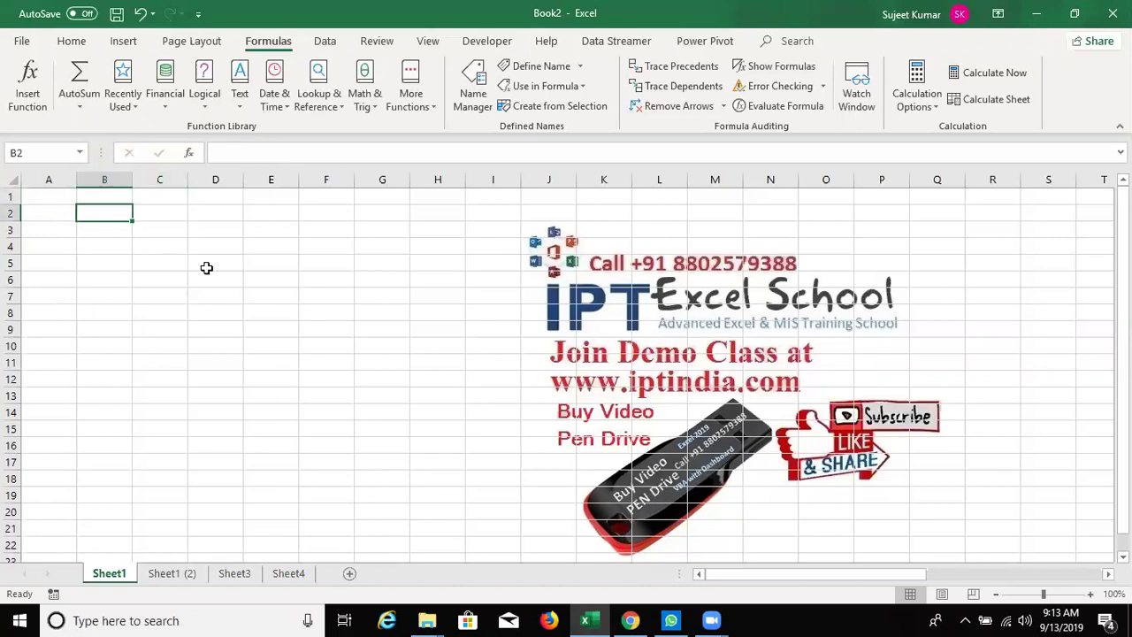
type("20")
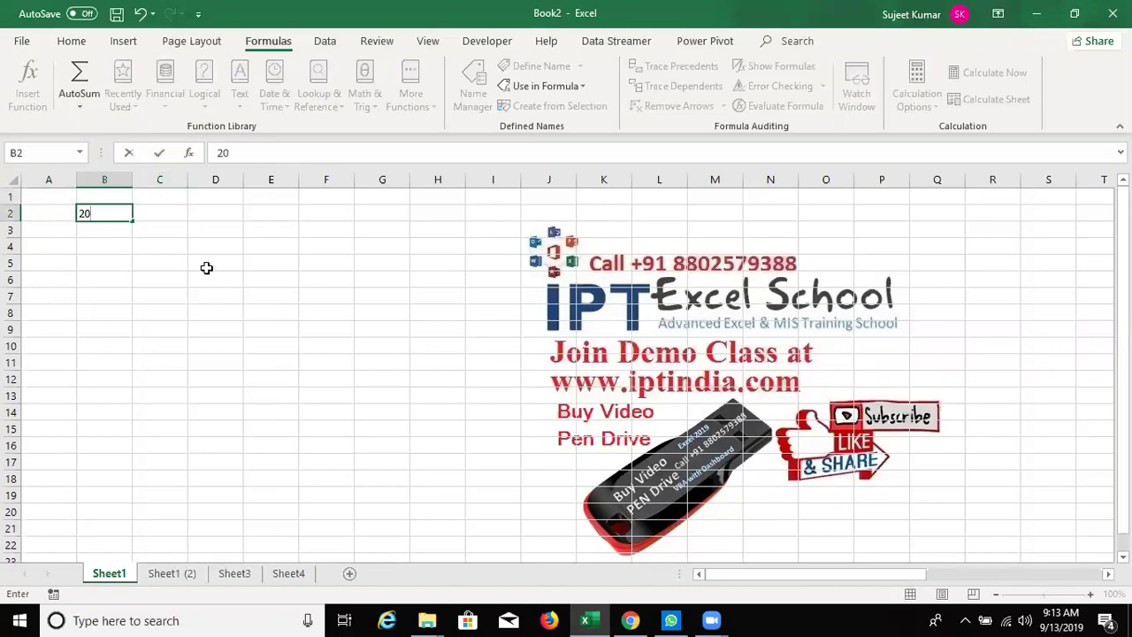
type("%")
key("Return")
key("Up")
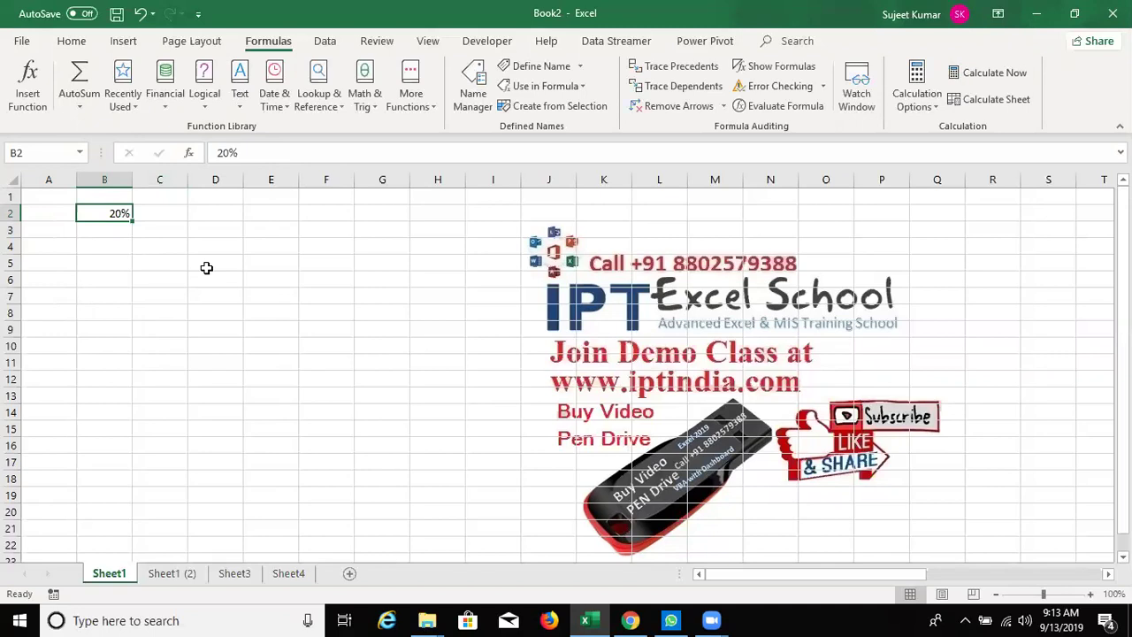
key("Right")
key("Left")
key("Right")
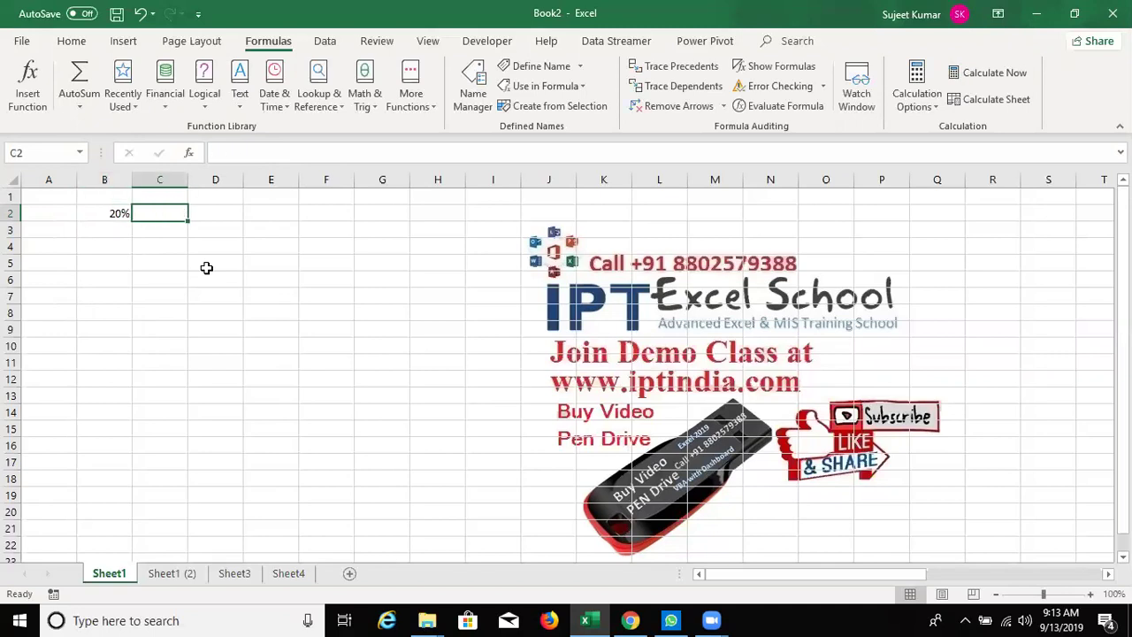
type("30")
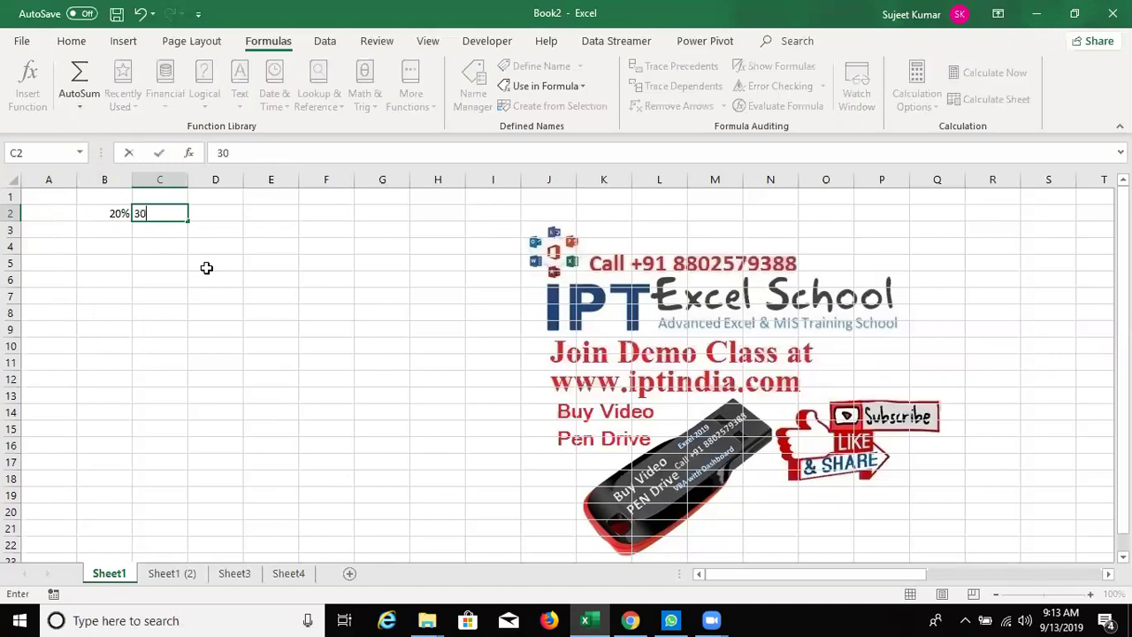
key("Escape")
type("20")
key("Return")
key("Up")
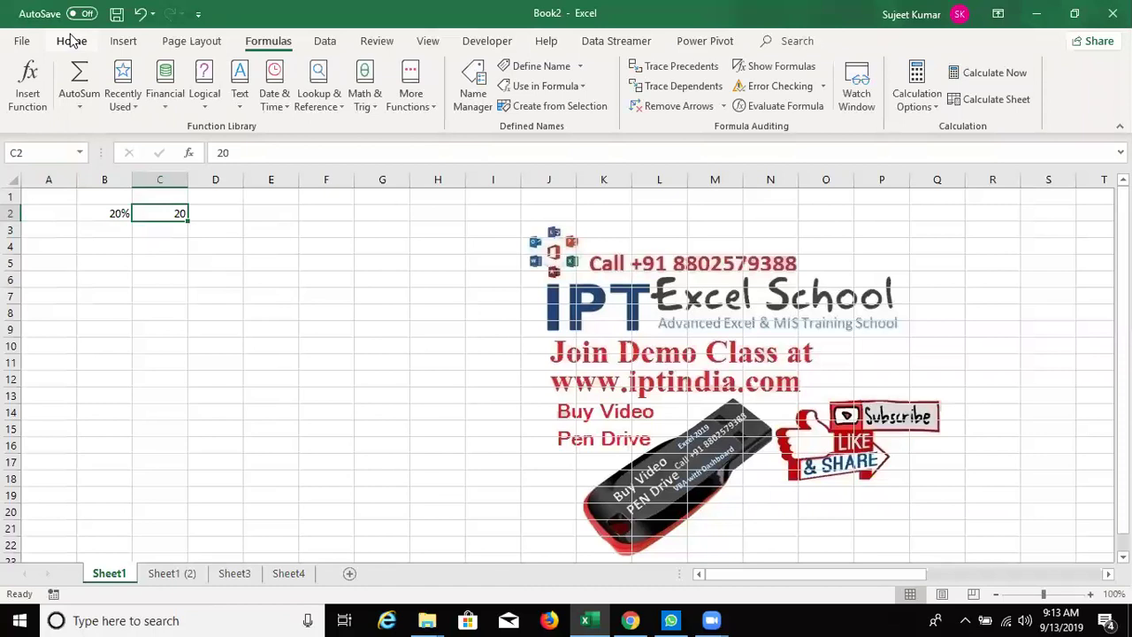
left_click(72, 40)
left_click(523, 100)
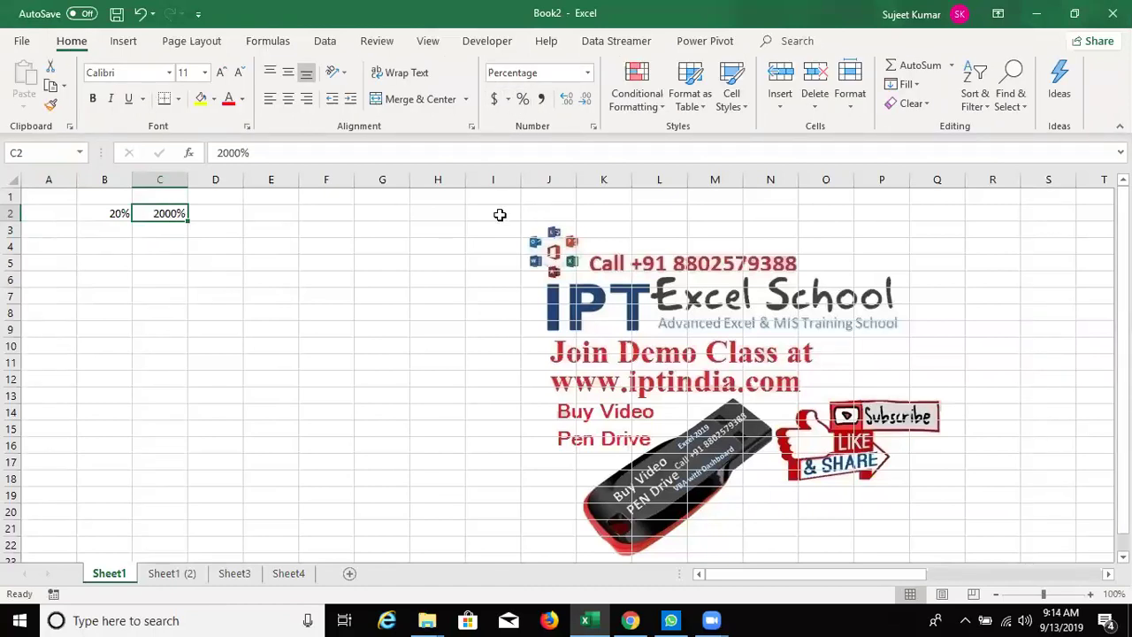
key("ctrl+z")
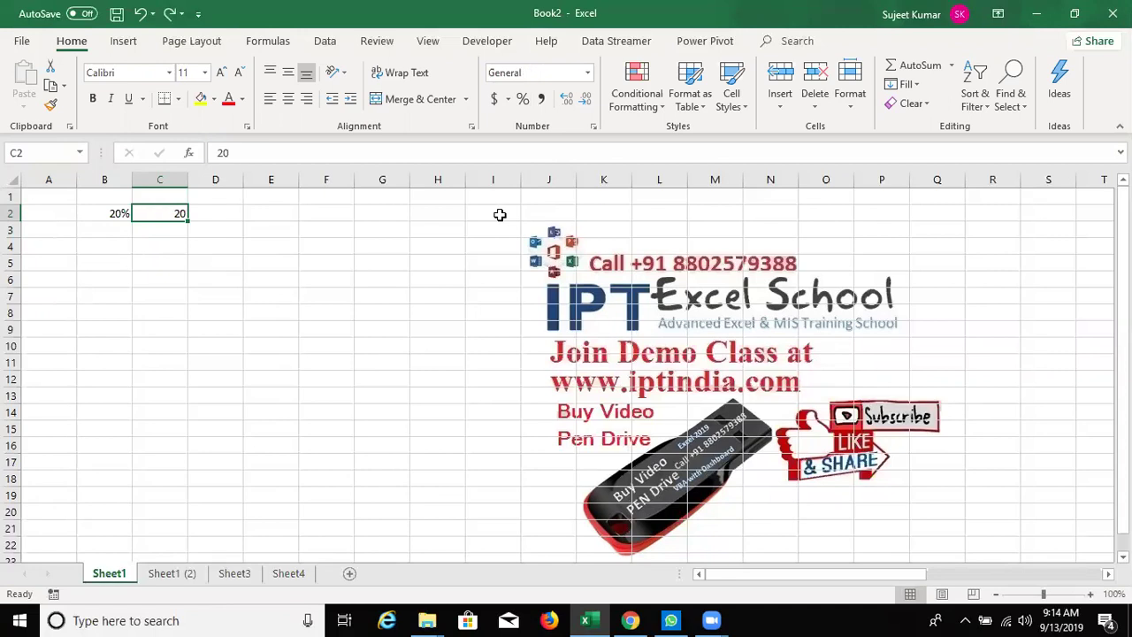
key("Right")
type("0.20")
key("Return")
key("Up")
left_click(522, 99)
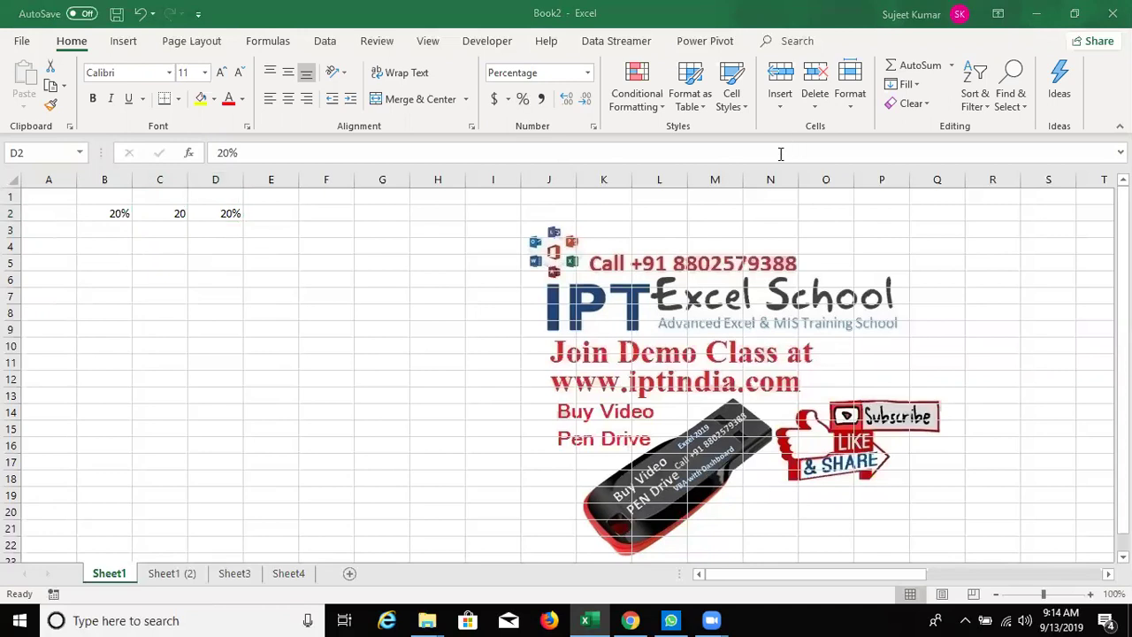
left_click(217, 221)
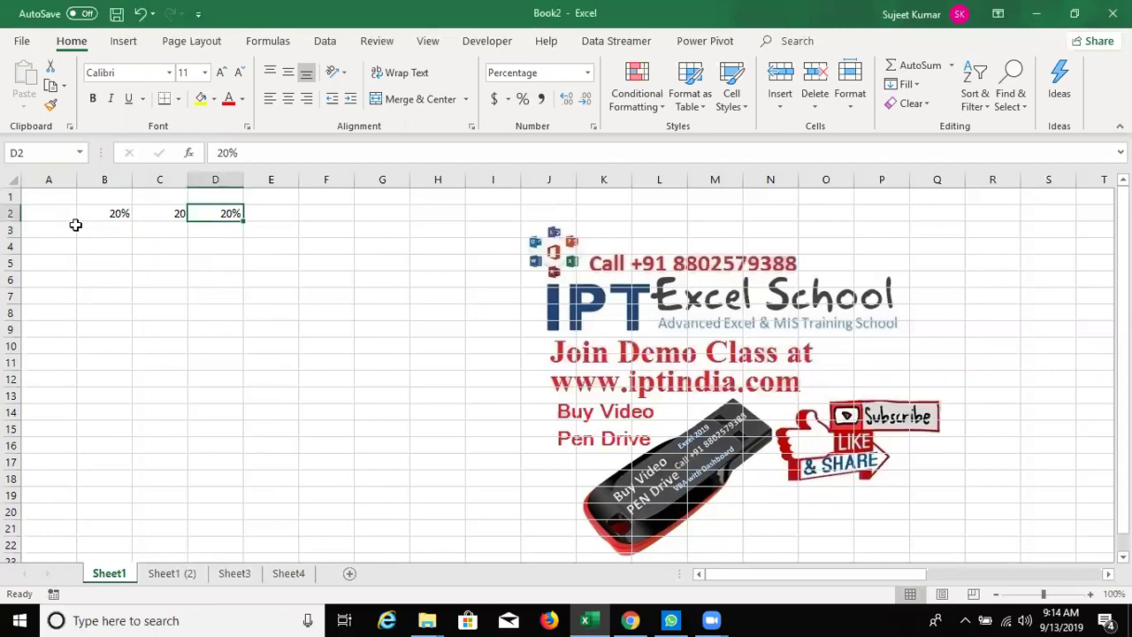
left_click(12, 214)
key("Delete")
key("ctrl+Home")
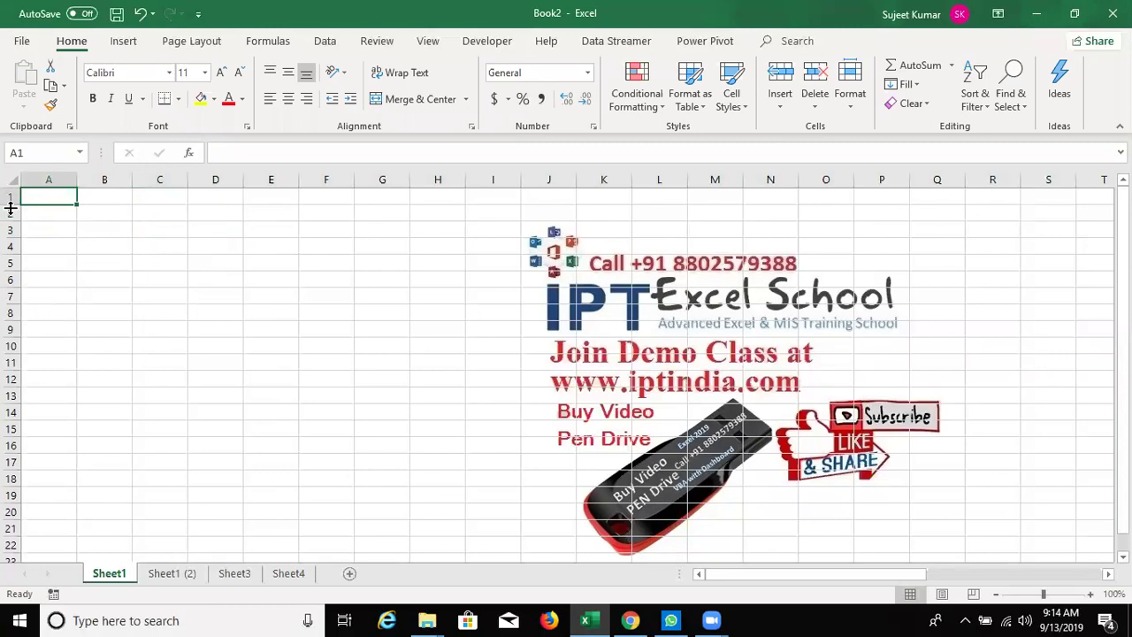
Label A1 with % and enter =RANDBETWEEN(10,90) in A2.
type("%")
key("Return")
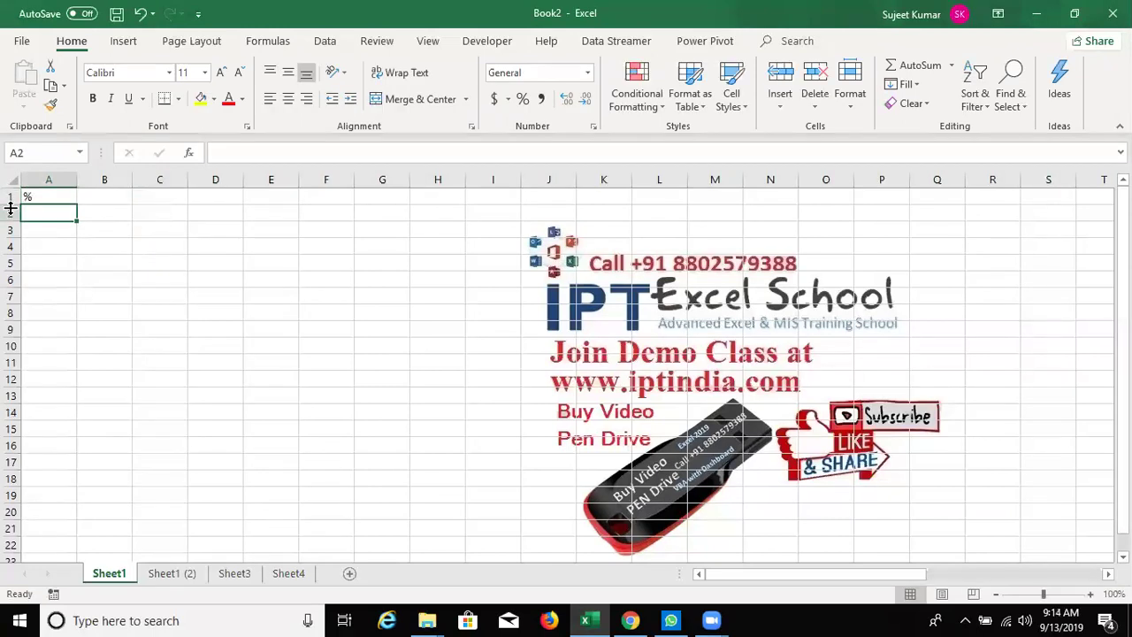
type("=ra")
key("Down")
key("Down")
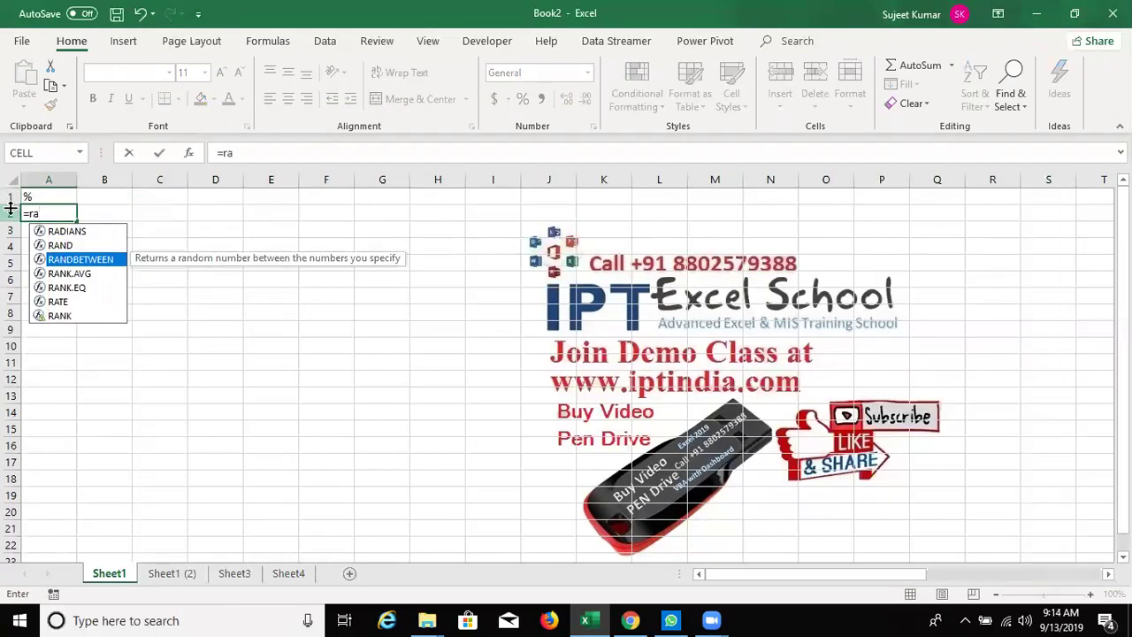
key("Right")
key("Left")
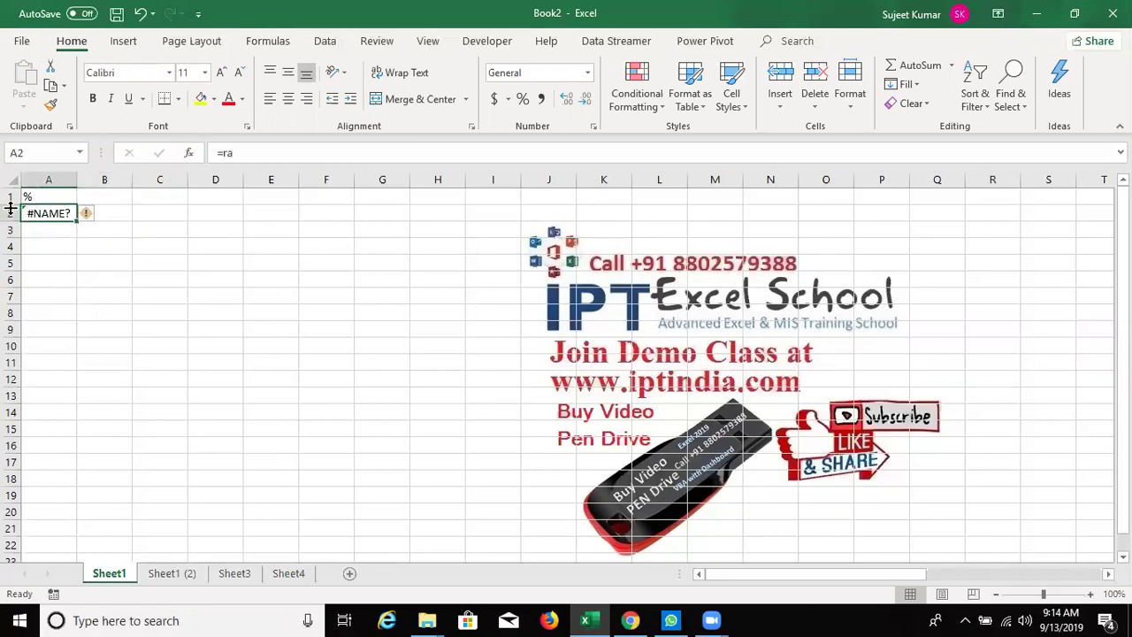
type("=RA")
key("Down")
key("Down")
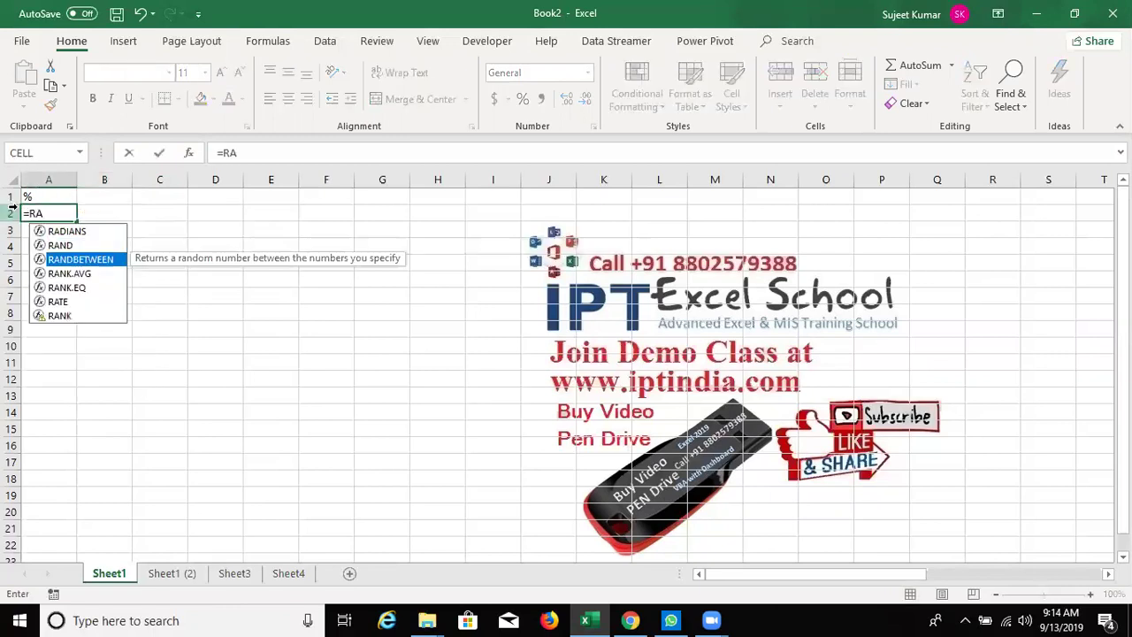
key("Tab")
type("10")
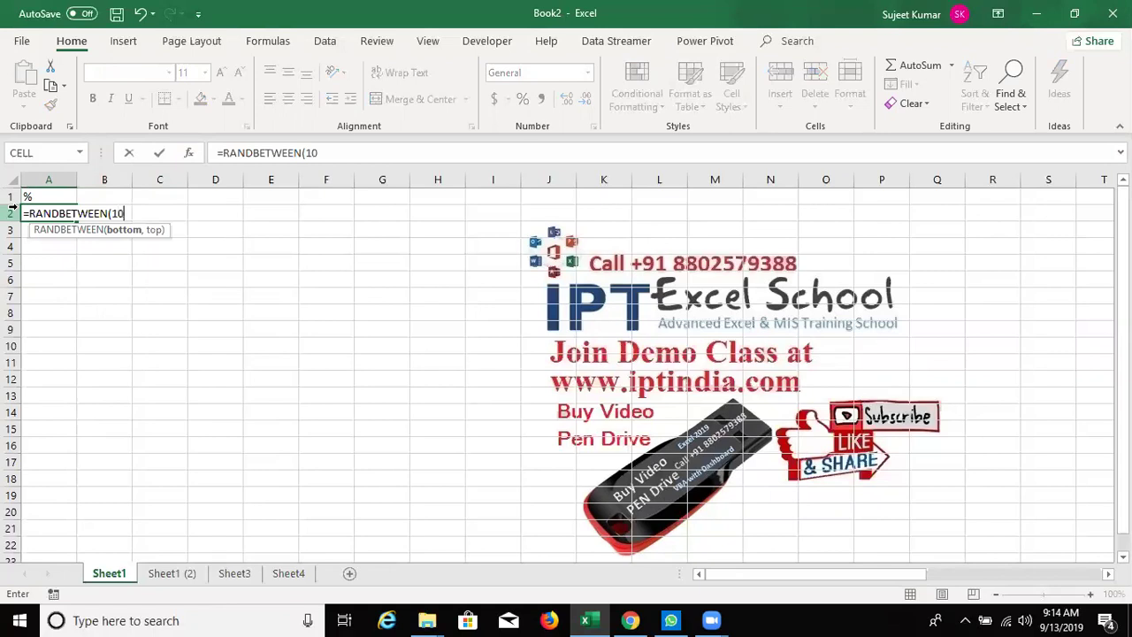
type(",90)")
key("ctrl+Return")
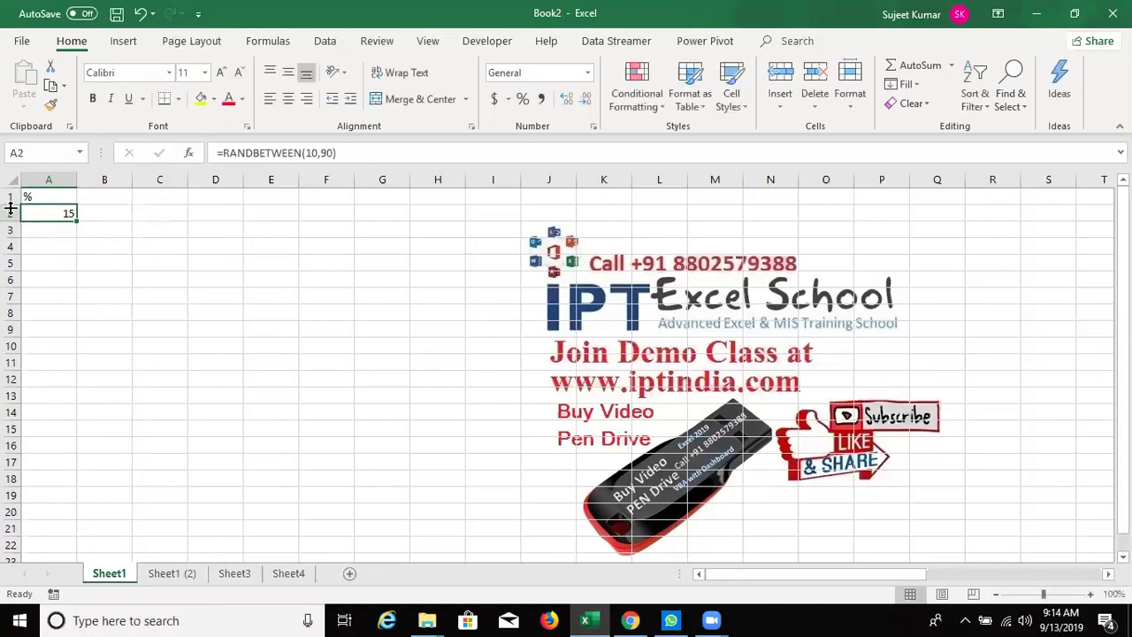
Fill the random-number formula across the whole A2:I17 block.
key("shift+Right")
key("shift+Right")
key("shift+Right")
key("shift+Right")
key("shift+Down")
key("shift+Down")
key("shift+Down")
key("shift+Down")
key("shift+Down")
key("shift+Down")
key("shift+Down")
key("shift+Down")
key("shift+Down")
key("shift+Down")
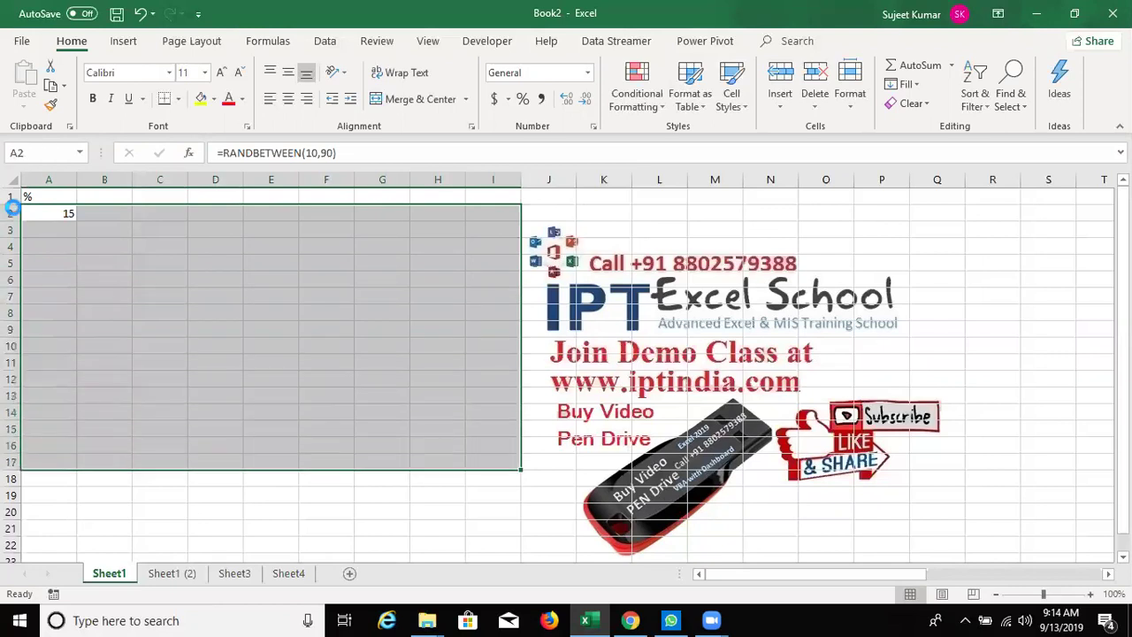
key("ctrl+d")
key("ctrl+r")
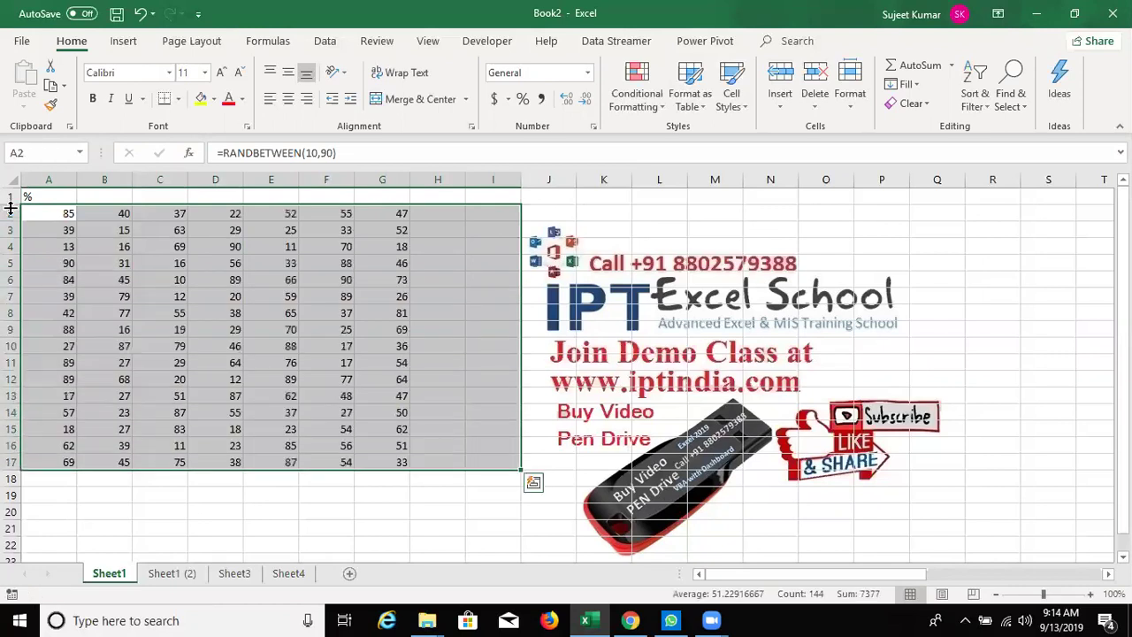
Replace the random formulas in A2:I17 with fixed pasted values.
key("ctrl+c")
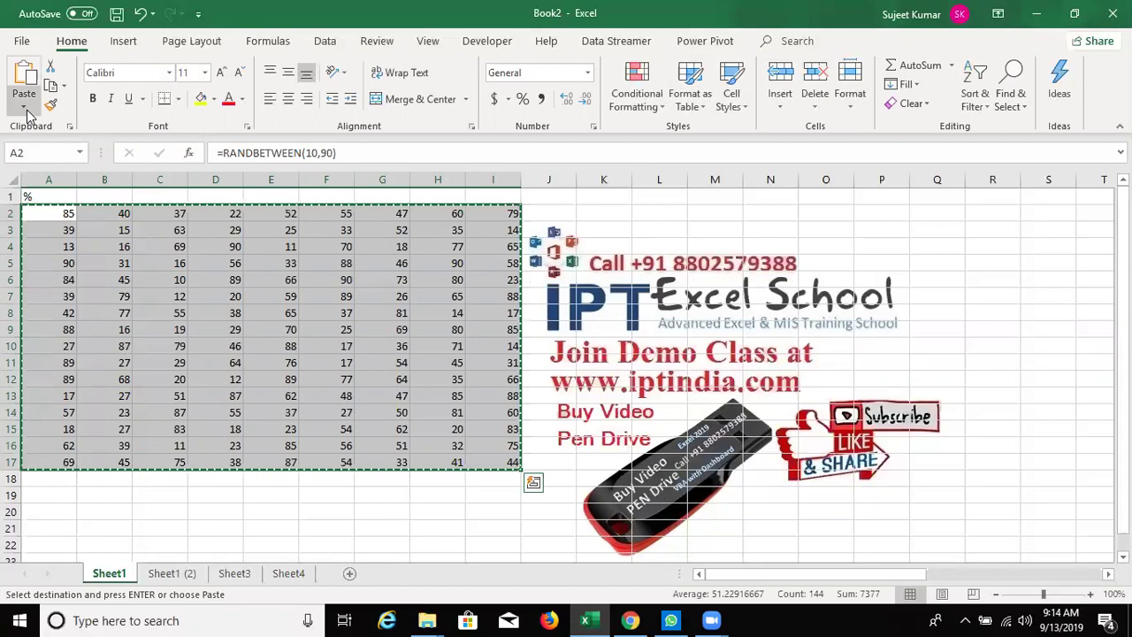
left_click(25, 110)
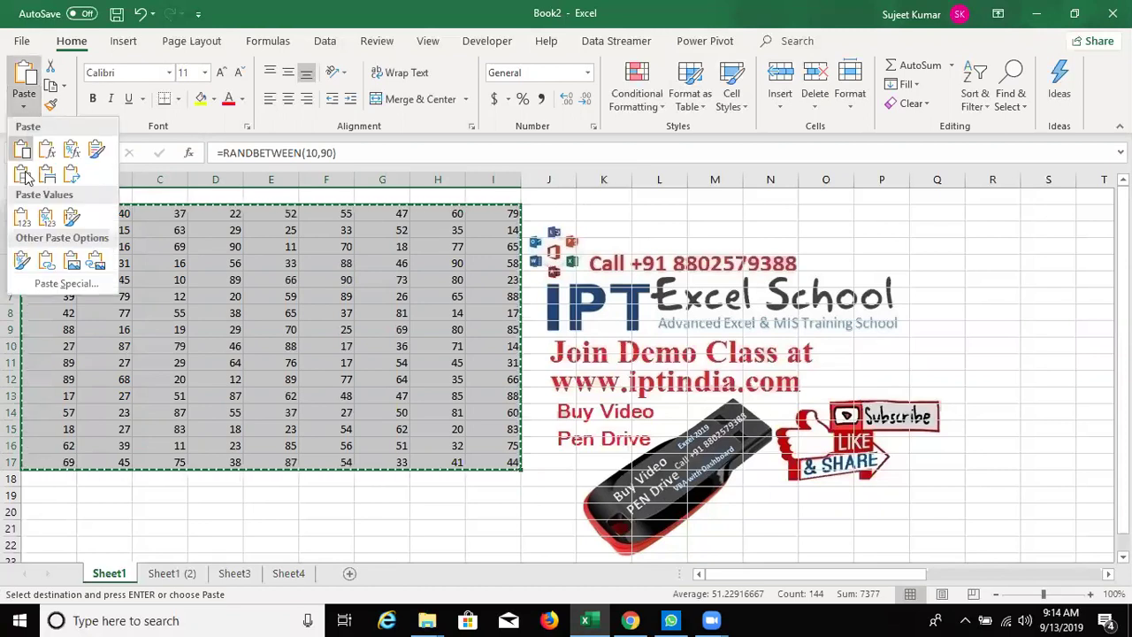
left_click(20, 220)
left_click(146, 247)
key("Escape")
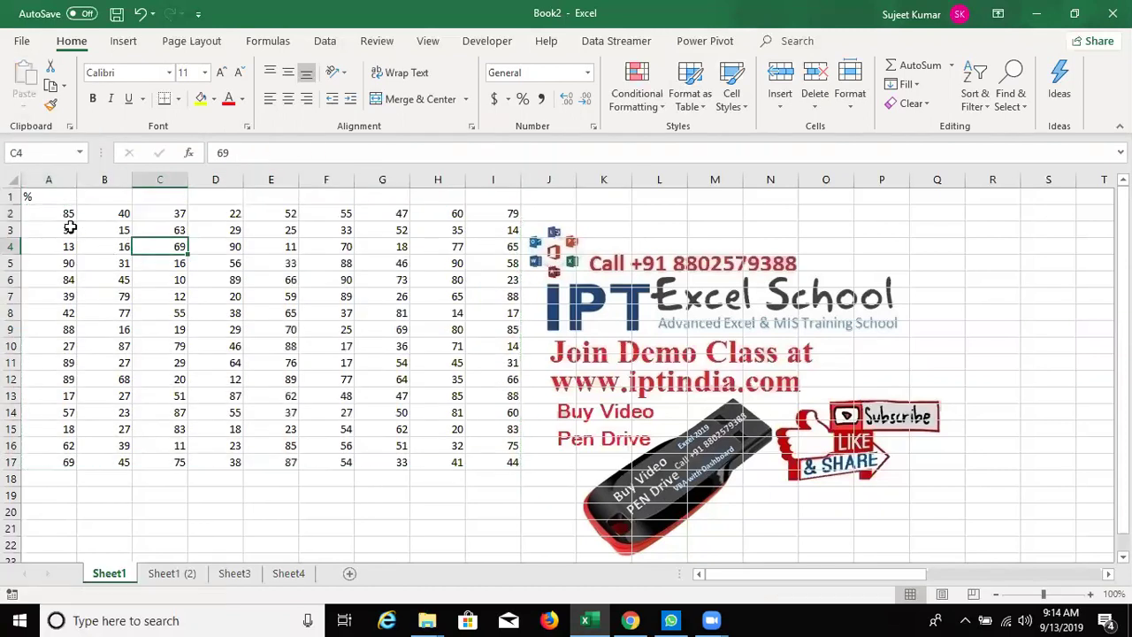
left_click(69, 221)
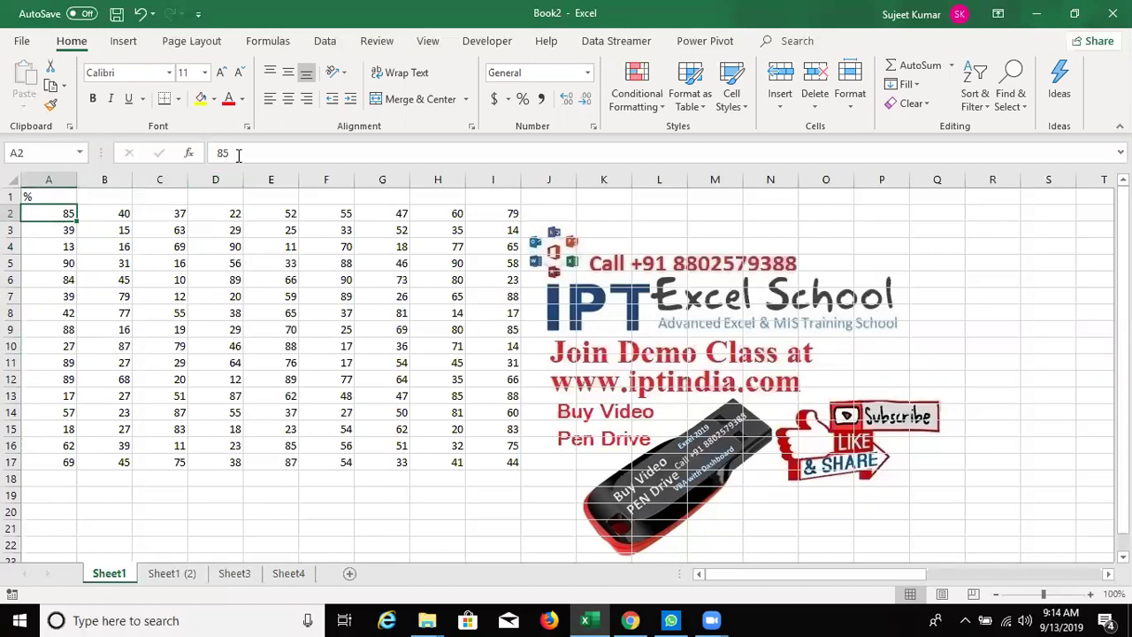
Type the note 1=100% into cell M2.
left_click(712, 214)
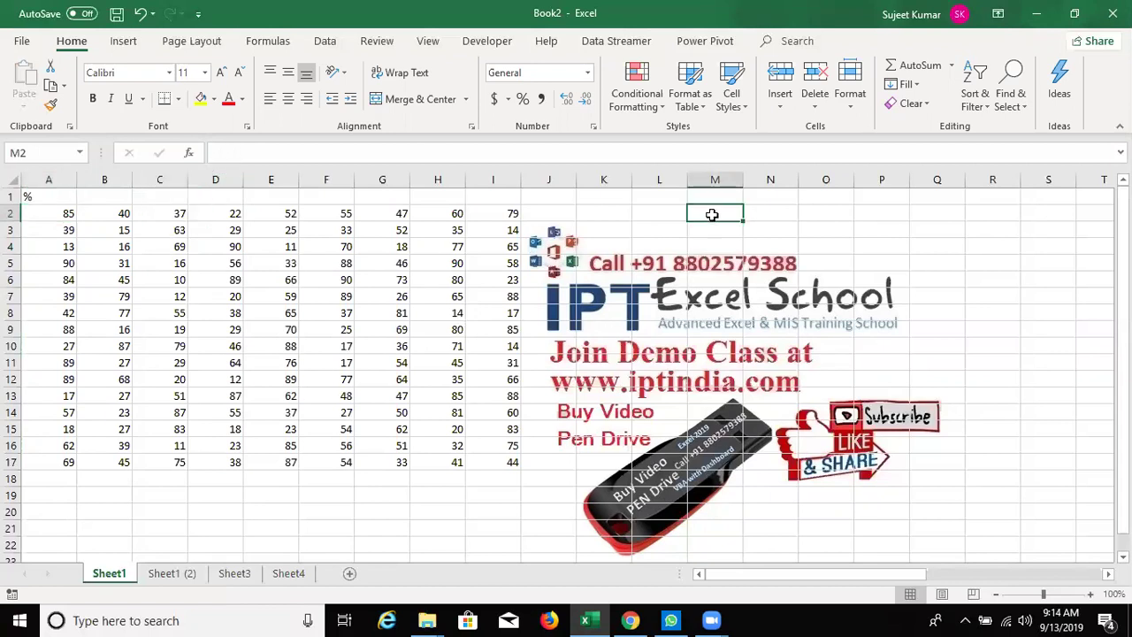
type("1=100%")
key("Return")
Try 85% and 0.85 with Percent Style in A2, undoing back to plain 85.
left_click(53, 213)
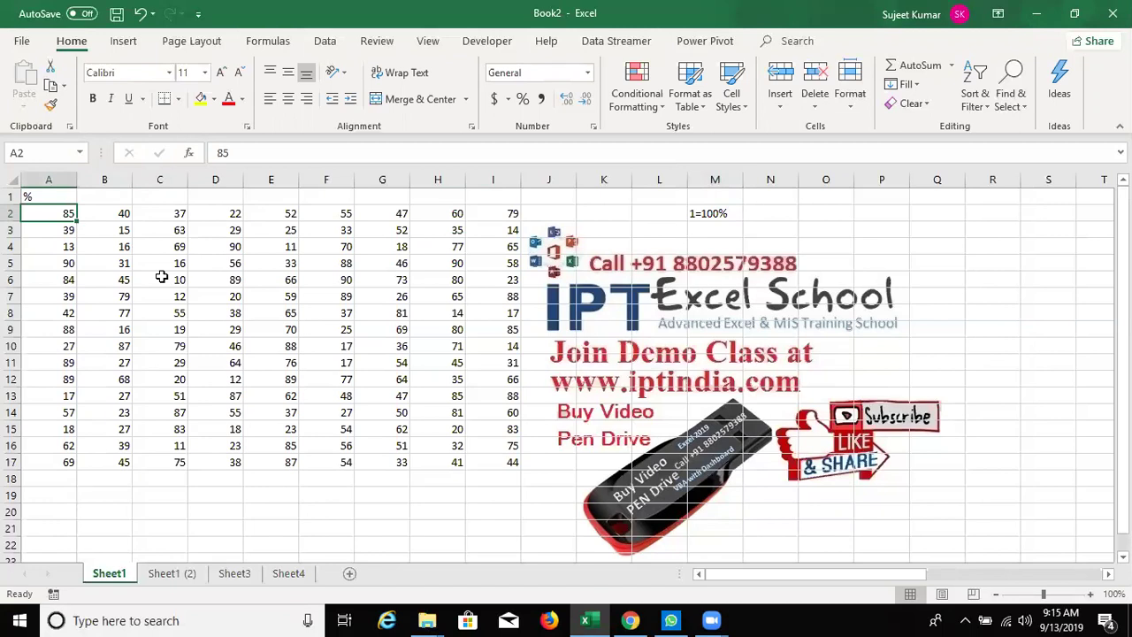
left_click(233, 153)
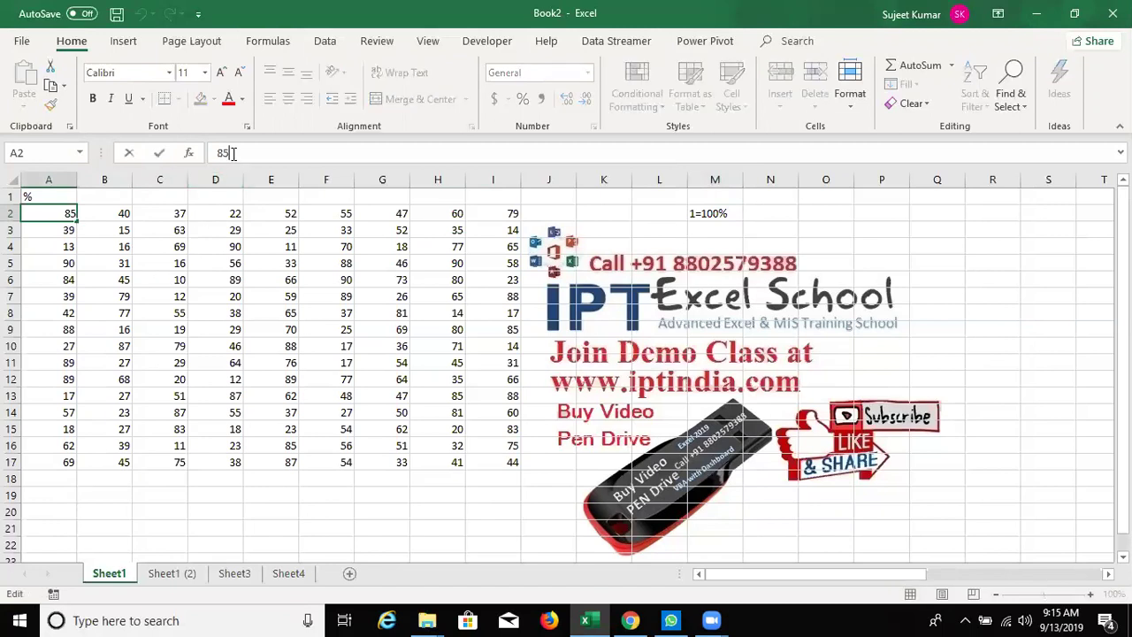
type("%")
key("Return")
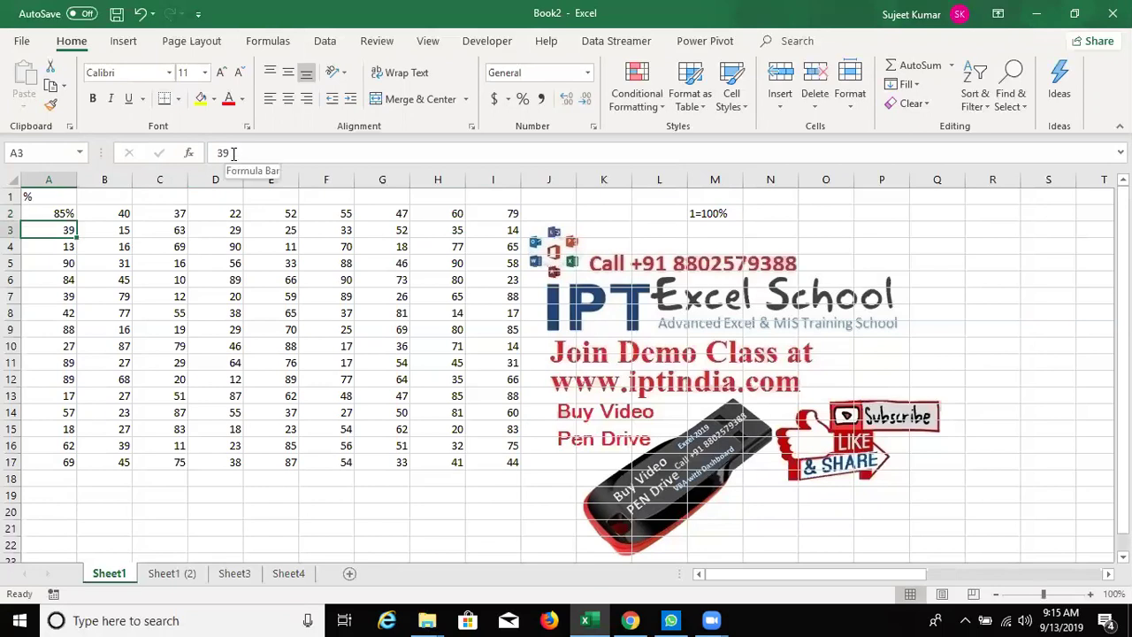
key("ctrl+z")
type("0.85")
key("Return")
key("Up")
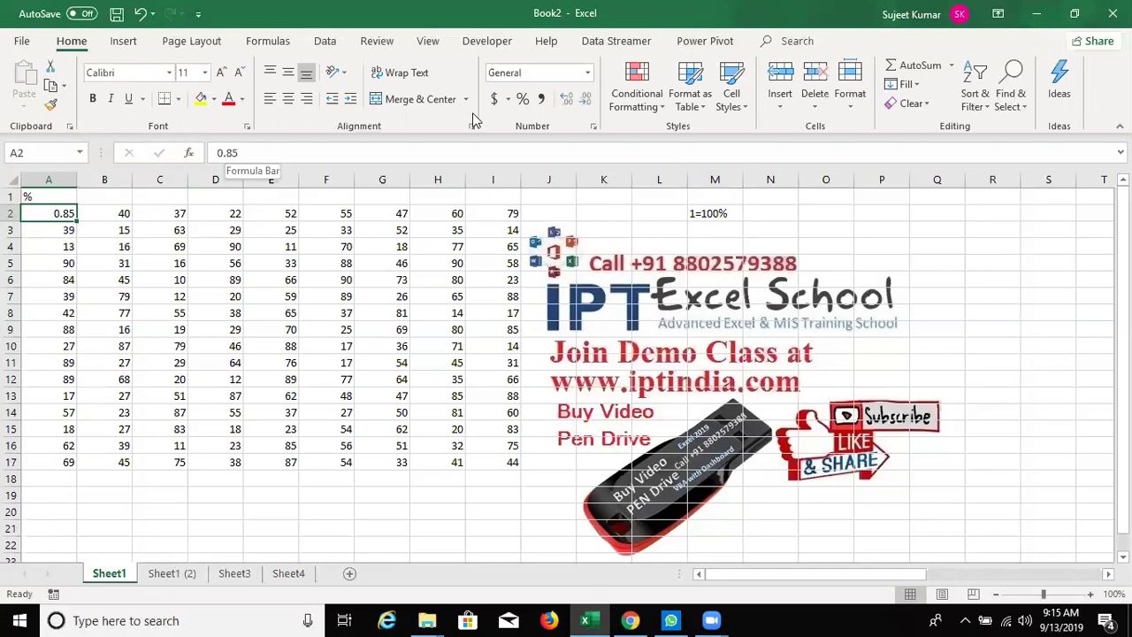
left_click(522, 99)
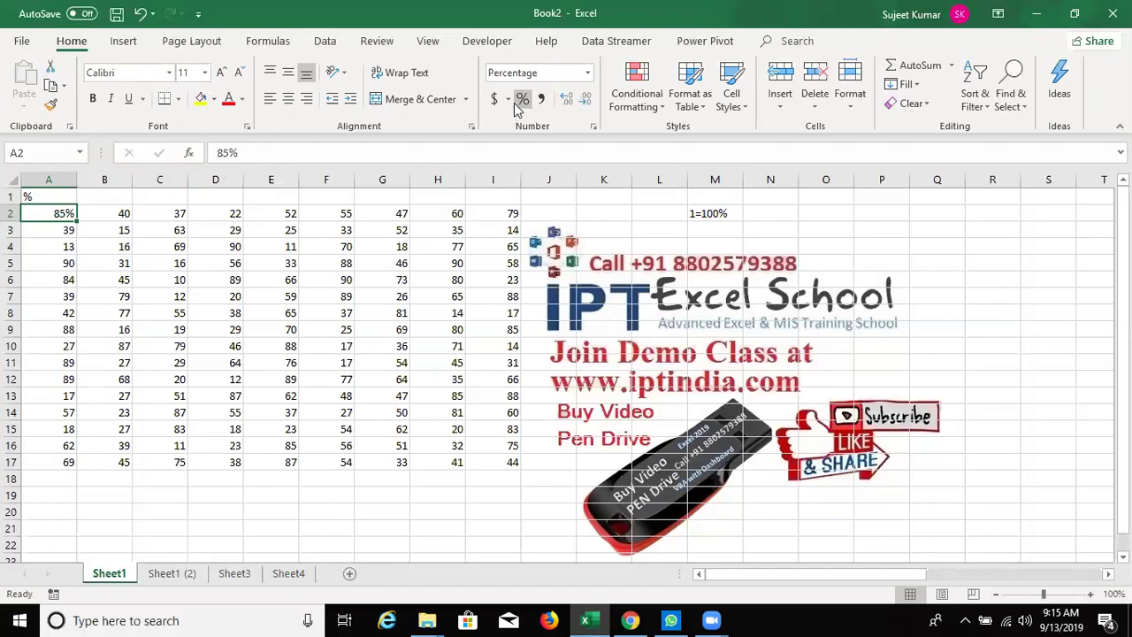
key("ctrl+z")
key("ctrl+z")
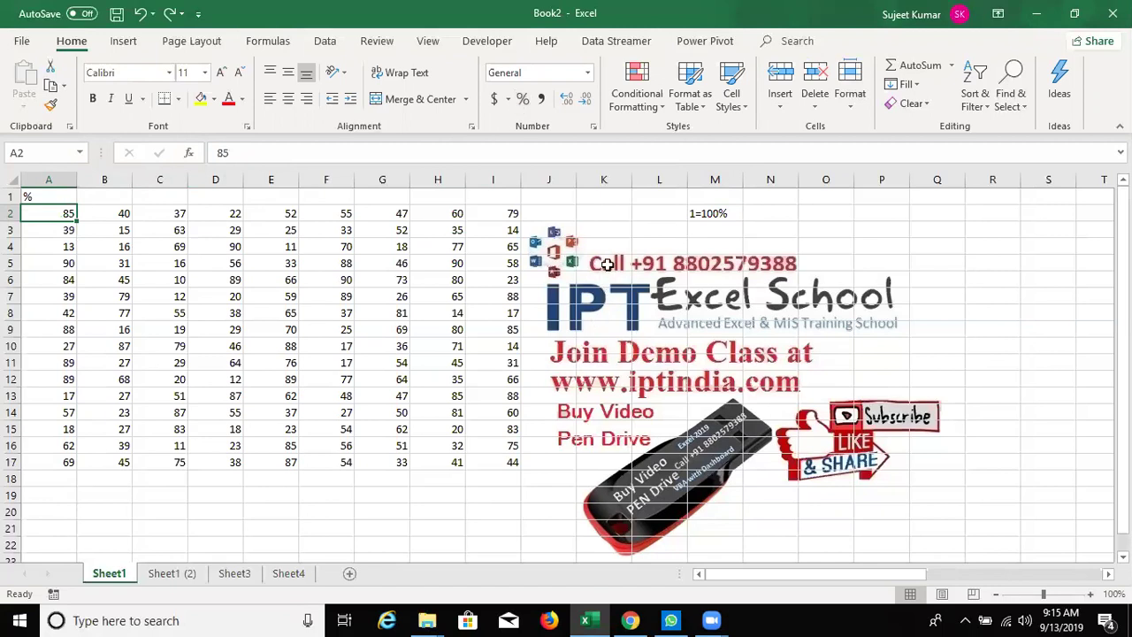
left_click(598, 198)
left_click(587, 212)
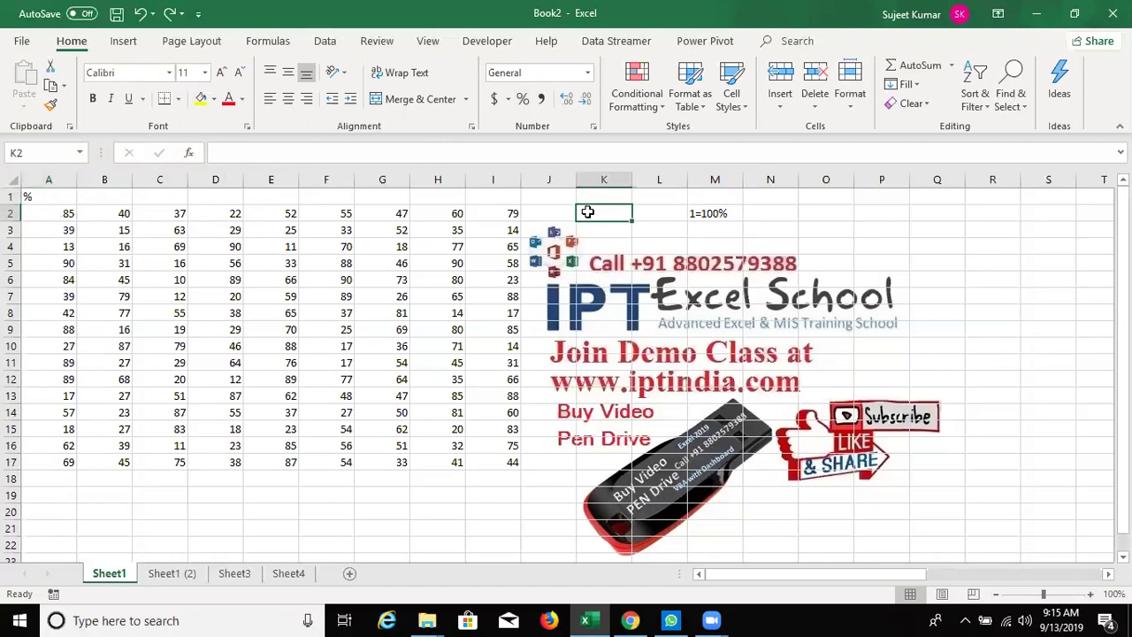
Enter 100 in cell K2 and copy it.
type("100")
key("ctrl+Return")
key("ctrl+c")
Divide A2:I17 by the copied 100 with Paste Special and apply Percent Style.
mouse_move(61, 212)
left_mouse_down()
mouse_move(257, 346)
mouse_move(485, 462)
left_mouse_up()
right_click(394, 399)
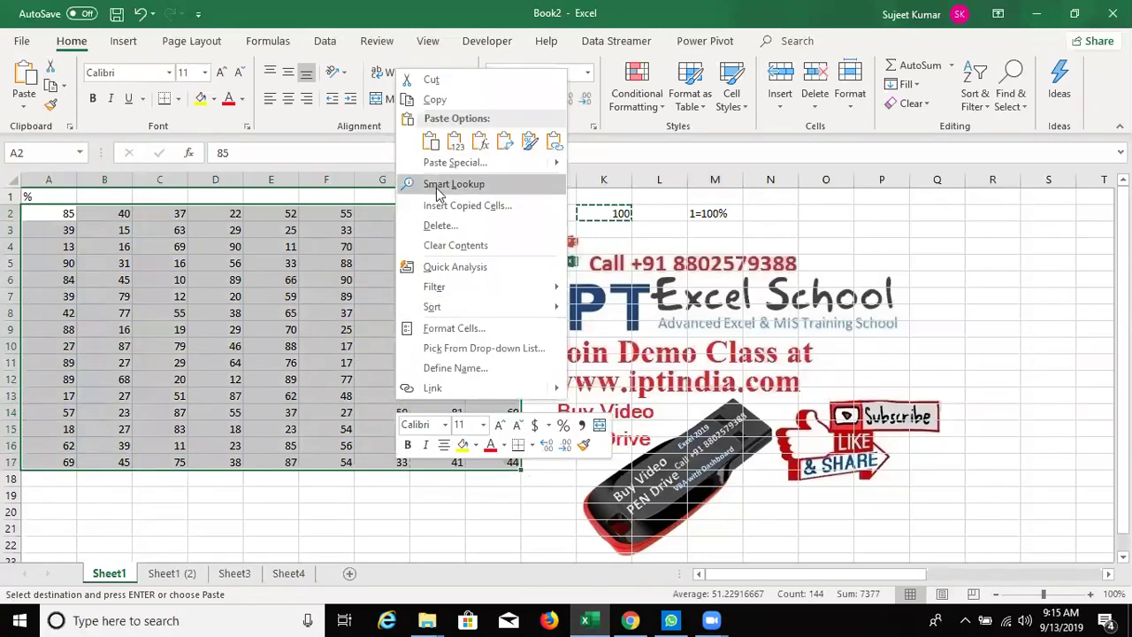
left_click(444, 164)
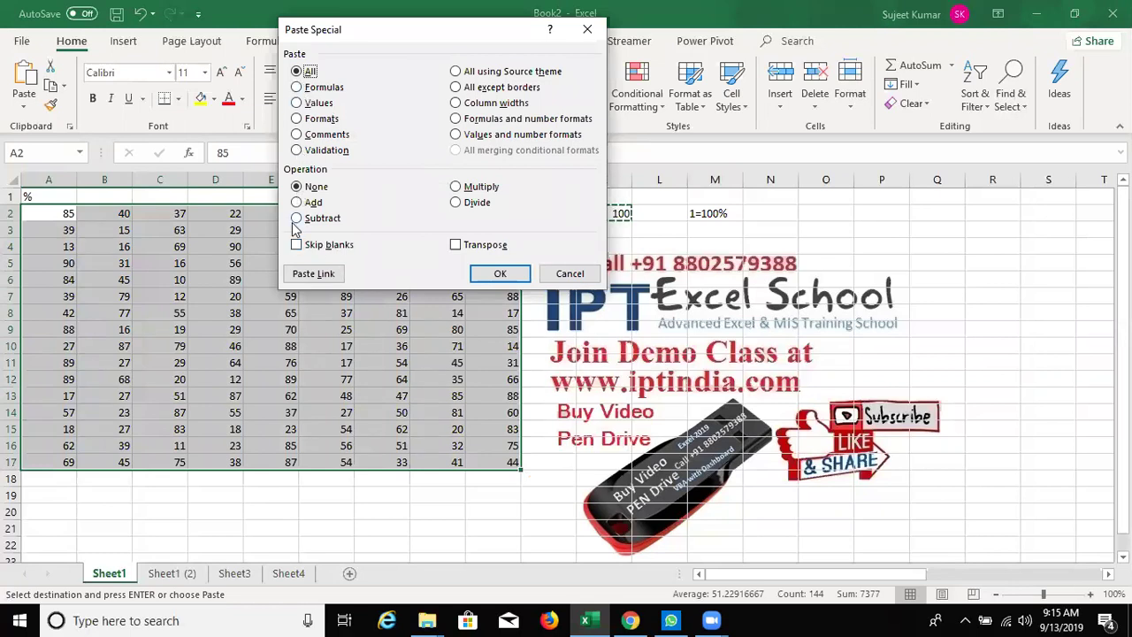
left_click(456, 203)
left_click_drag(394, 39, 395, 64)
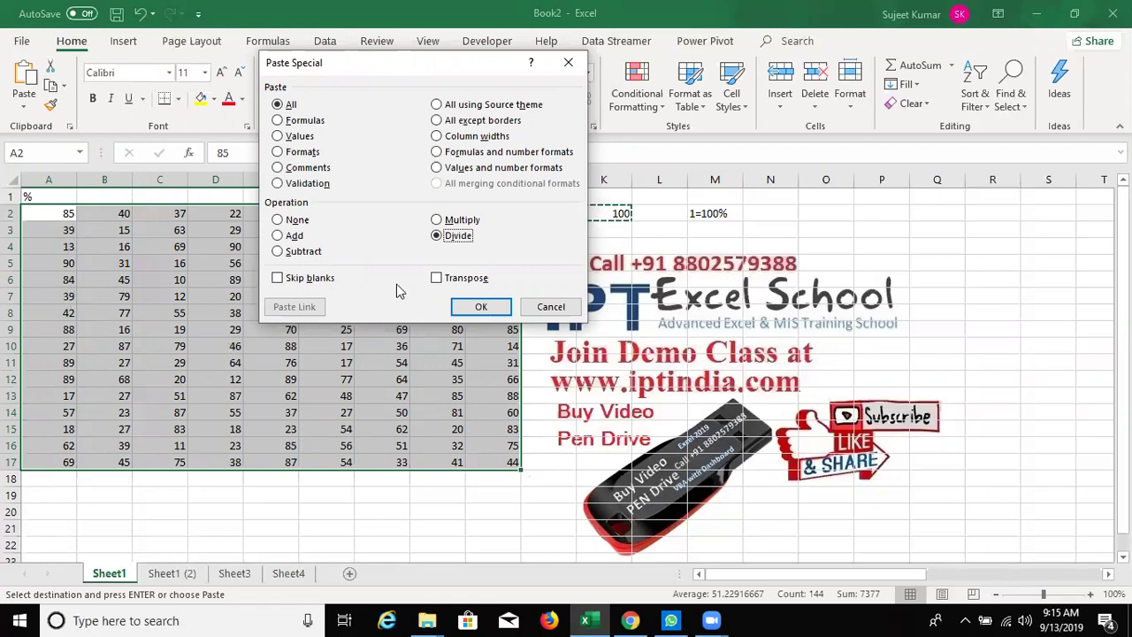
left_click(466, 310)
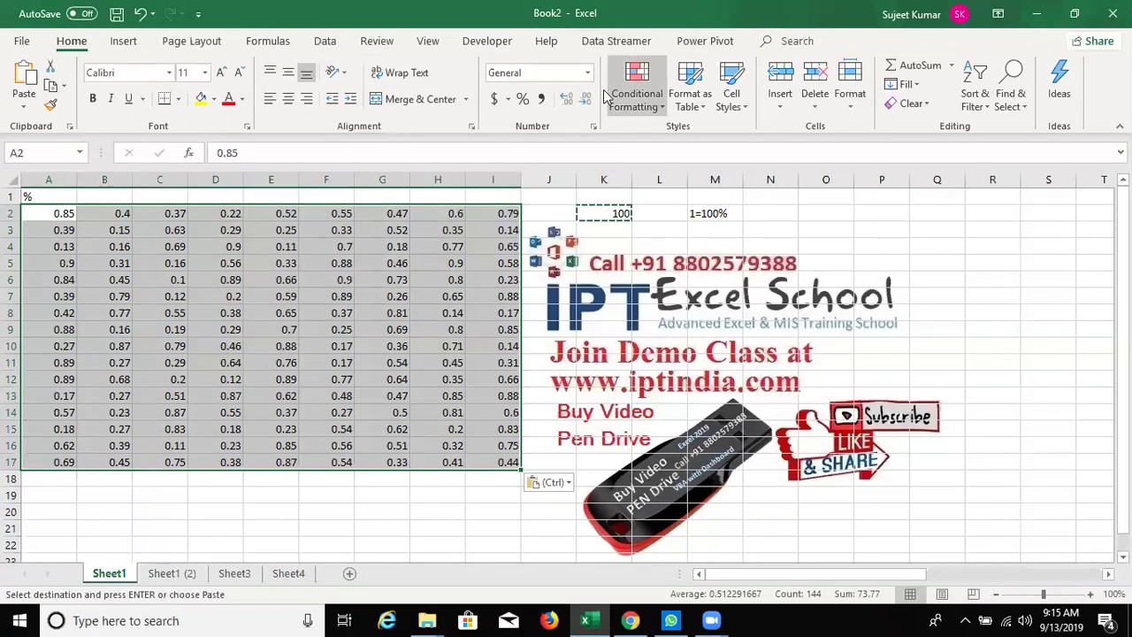
left_click(522, 99)
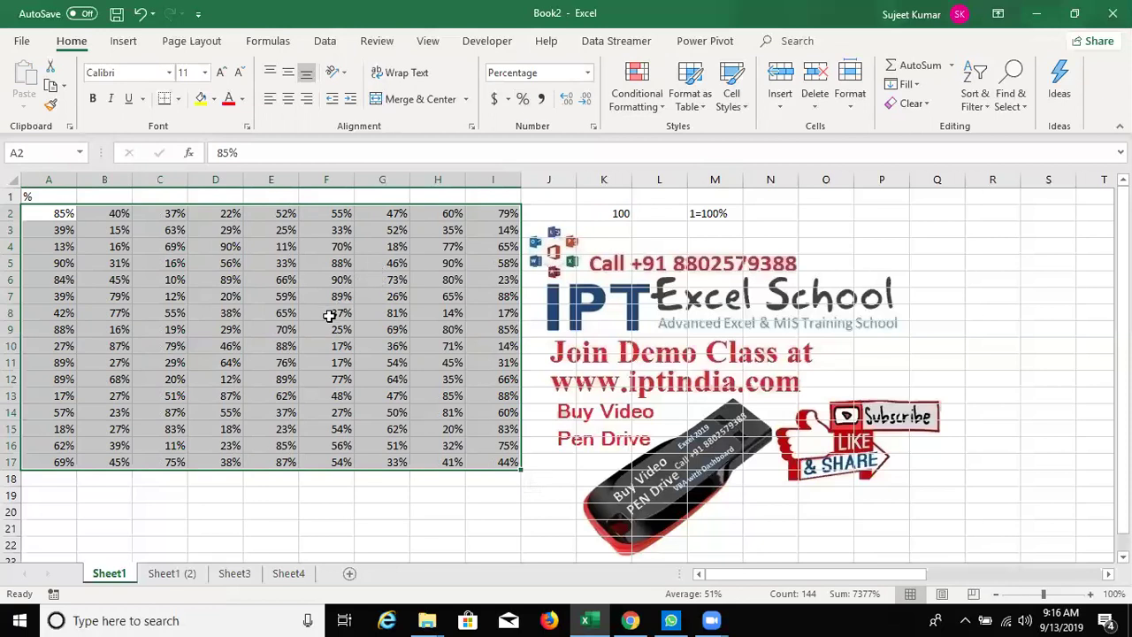
scroll(328, 315, "down", 4)
scroll(331, 316, "down", 2)
scroll(299, 324, "down", 1)
Type a Name header in A32 and fill names N--1 to N--13 down to A45.
scroll(299, 325, "down", 1)
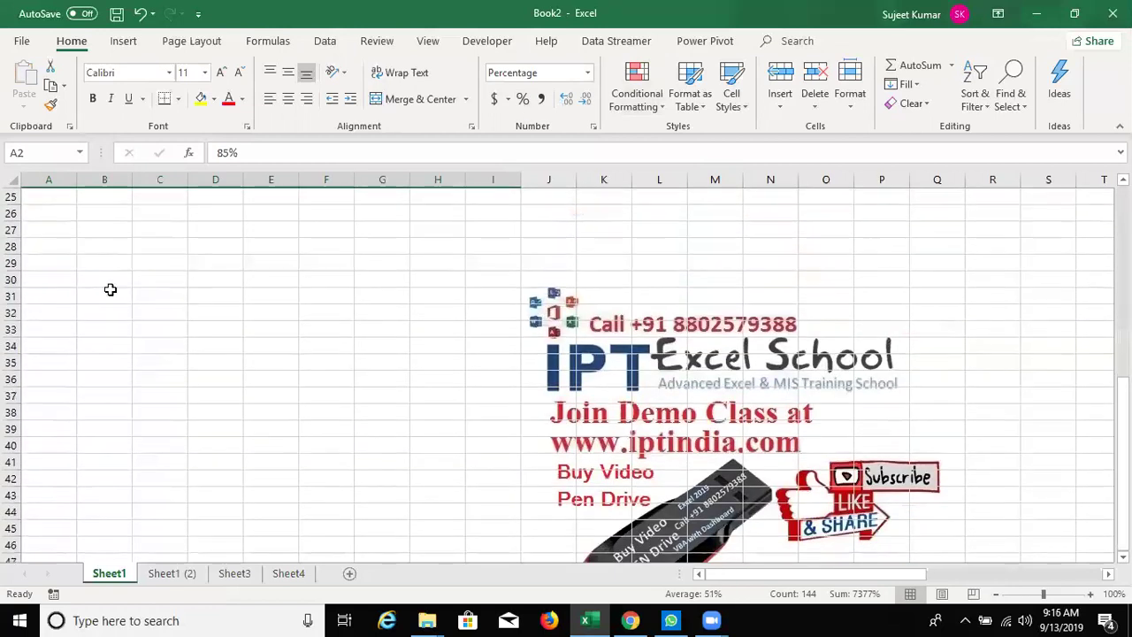
left_click(51, 306)
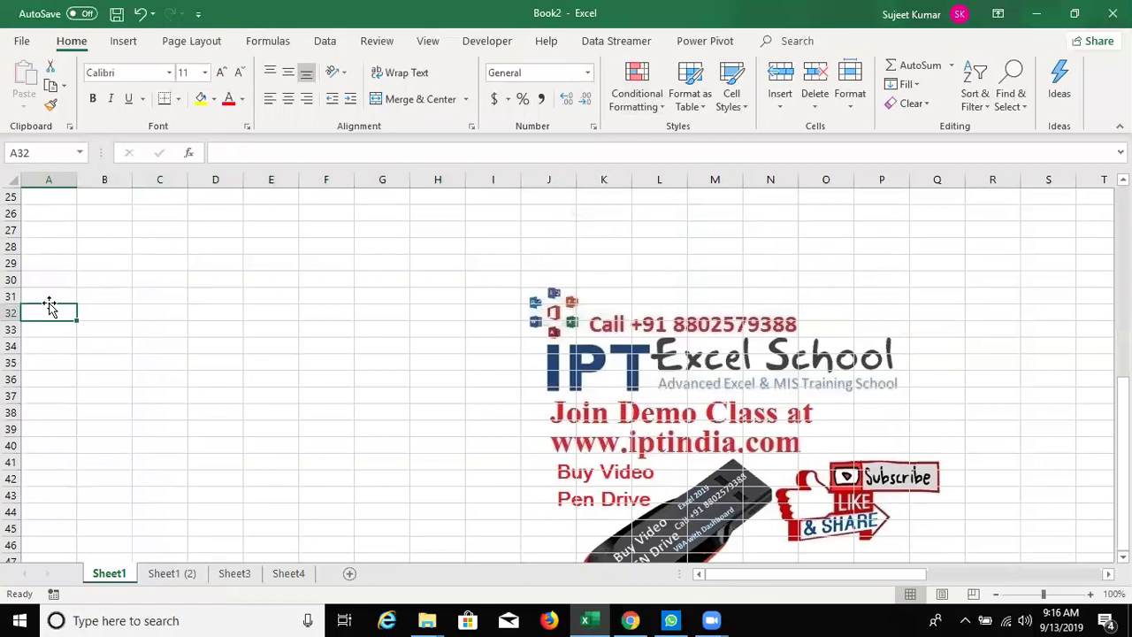
type("nAME")
key("Return")
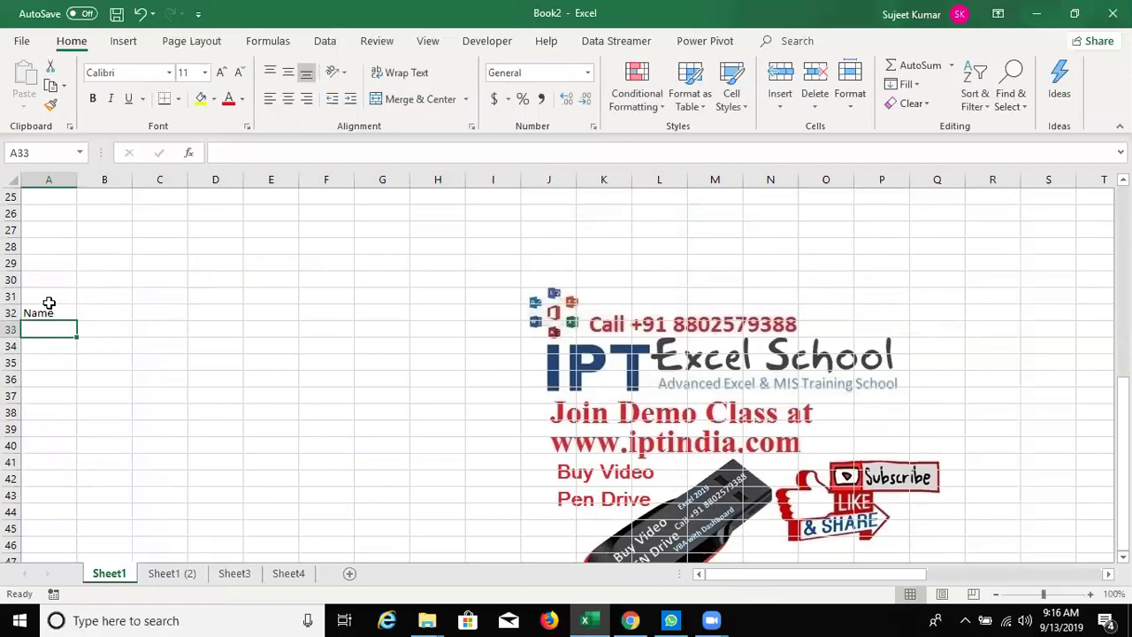
type("N--1")
key("Return")
left_click(58, 329)
left_click_drag(75, 337, 61, 531)
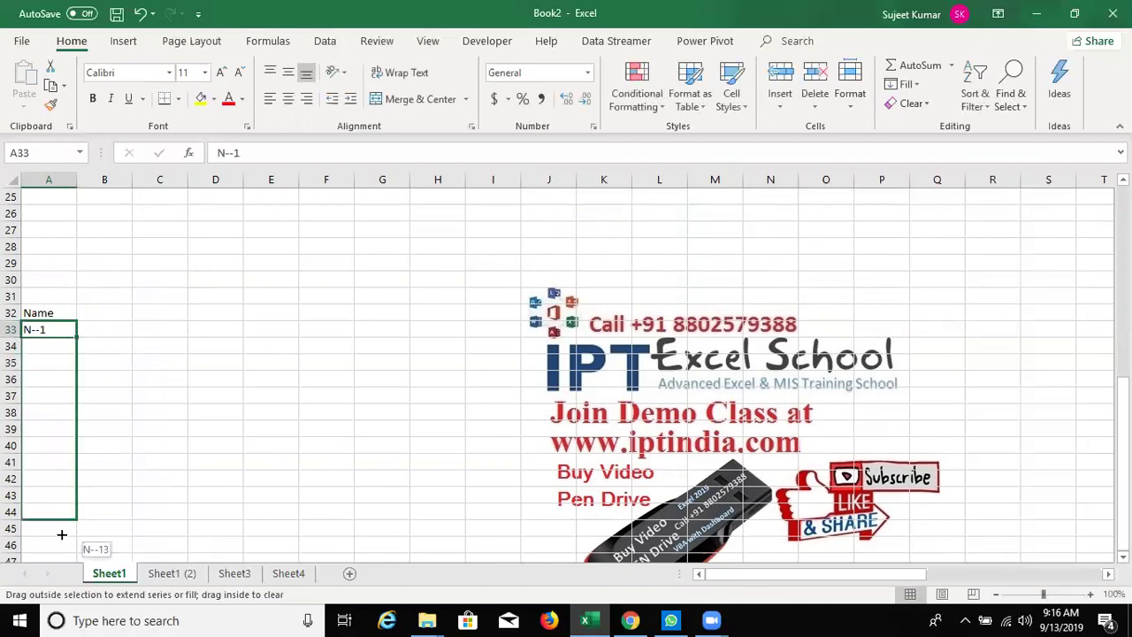
Enter P-1 in B32 and fill headers P-2 to P-8 across to I32.
left_click(103, 327)
key("Up")
type("P-1")
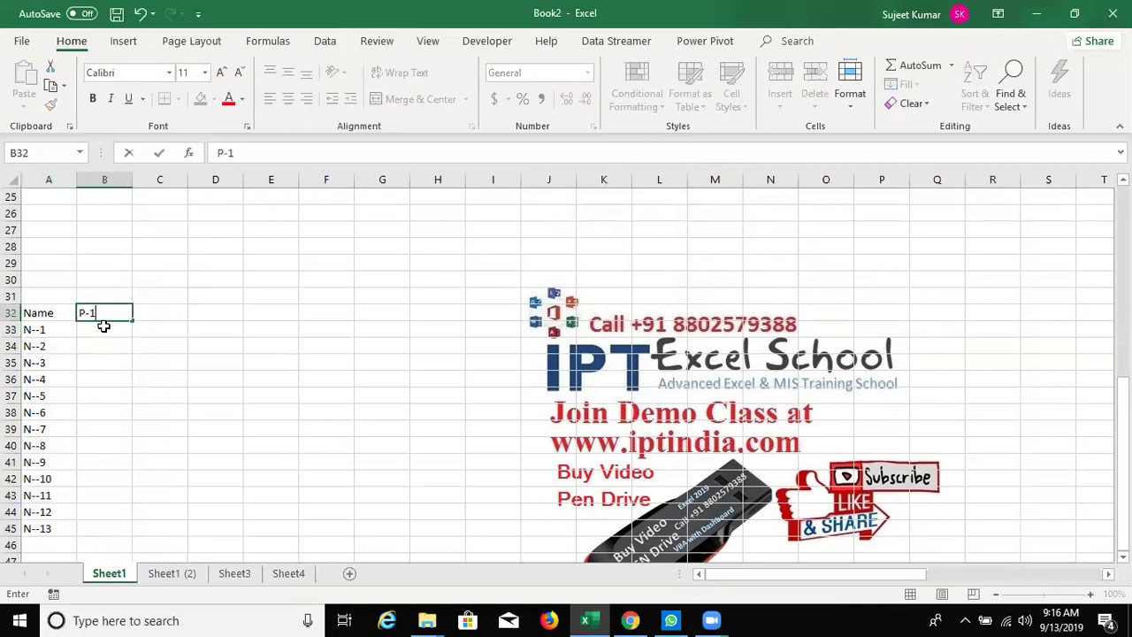
key("ctrl+Return")
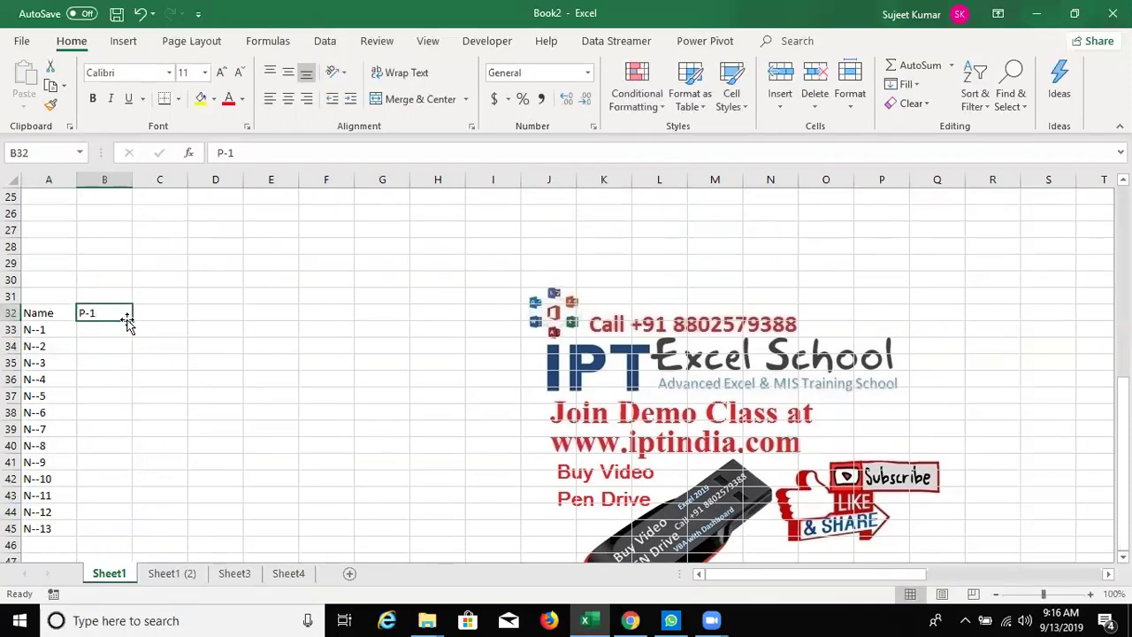
left_click_drag(132, 320, 518, 317)
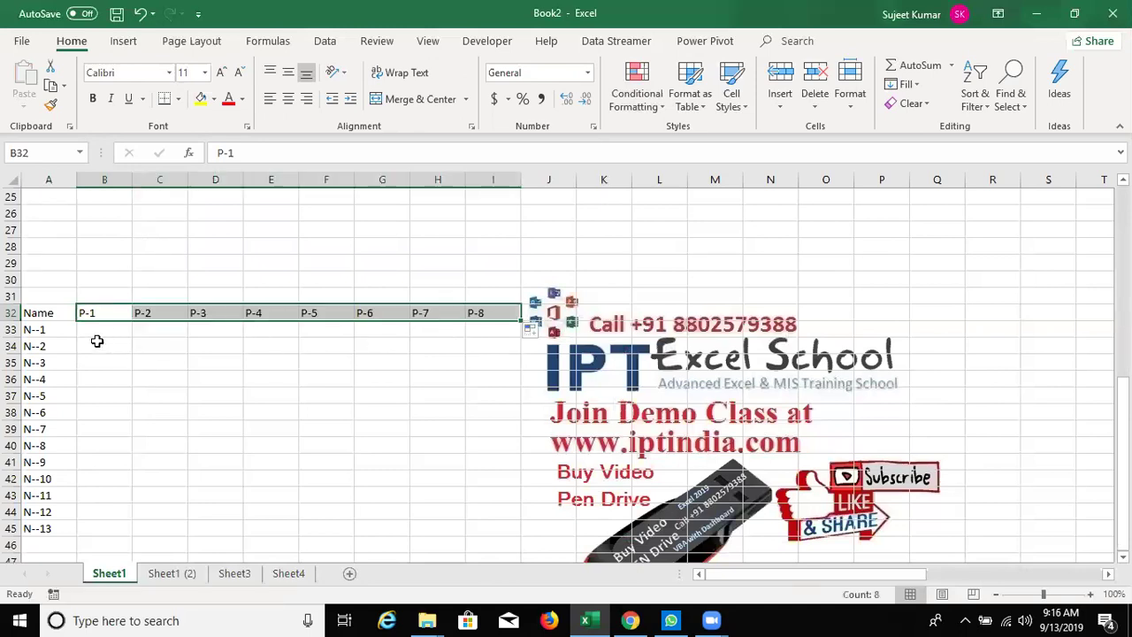
left_click(86, 317)
left_click(87, 329)
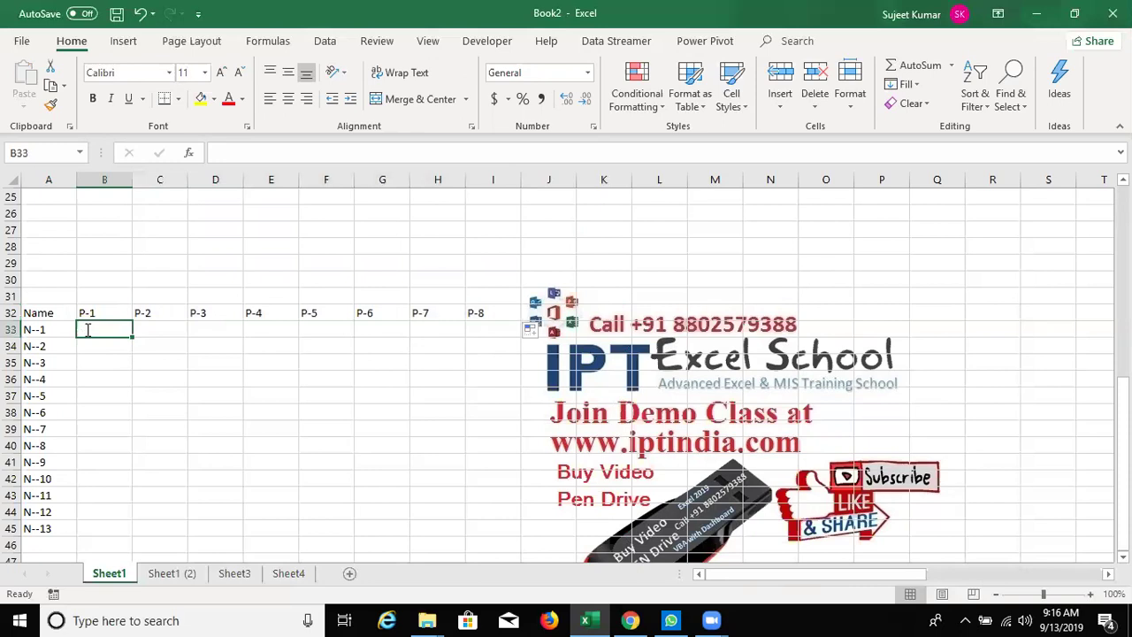
Fill B33:I45 with a RANDBETWEEN random-mark formula.
type("=ra")
key("Down")
key("Down")
key("Tab")
type("1")
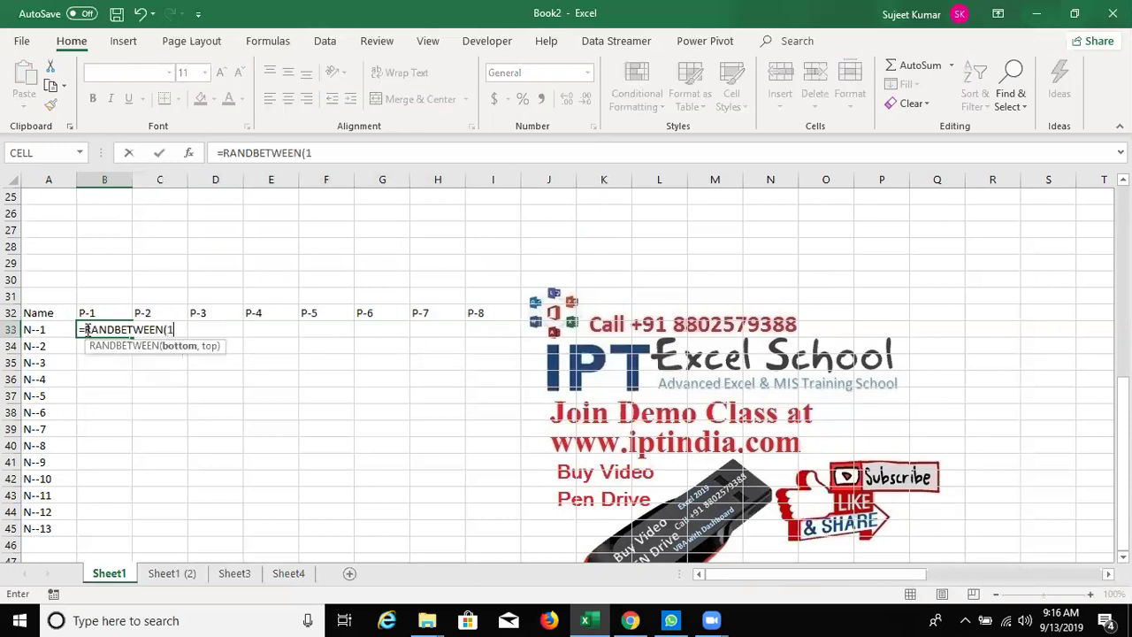
type(",50)")
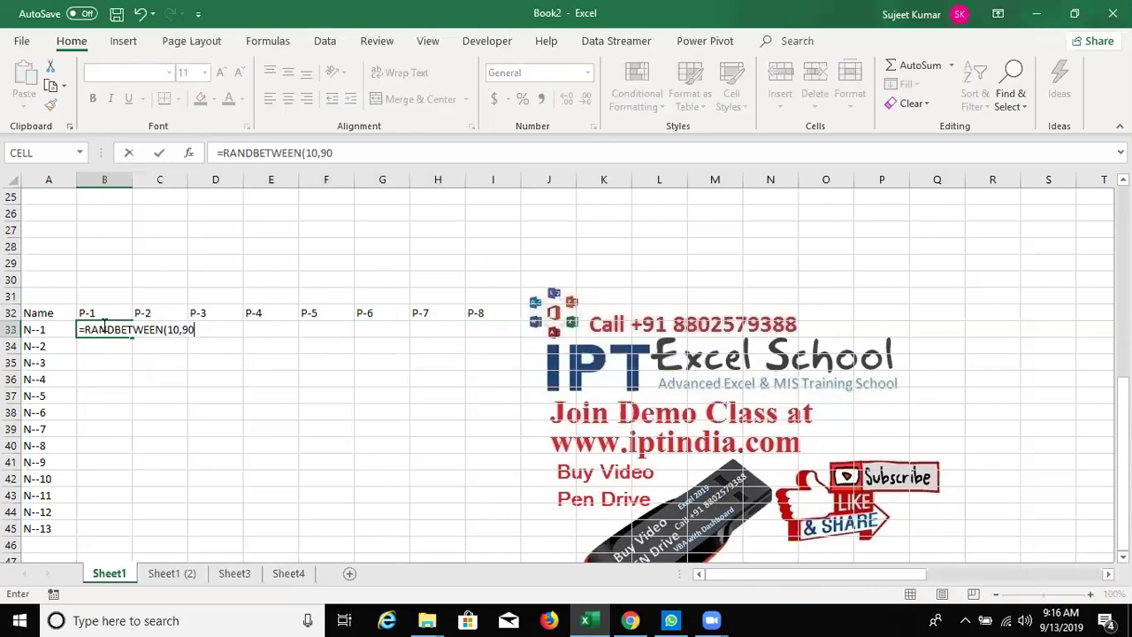
key("Return")
key("Up")
key("Up")
key("ctrl+Right")
key("Down")
key("ctrl+shift+Left")
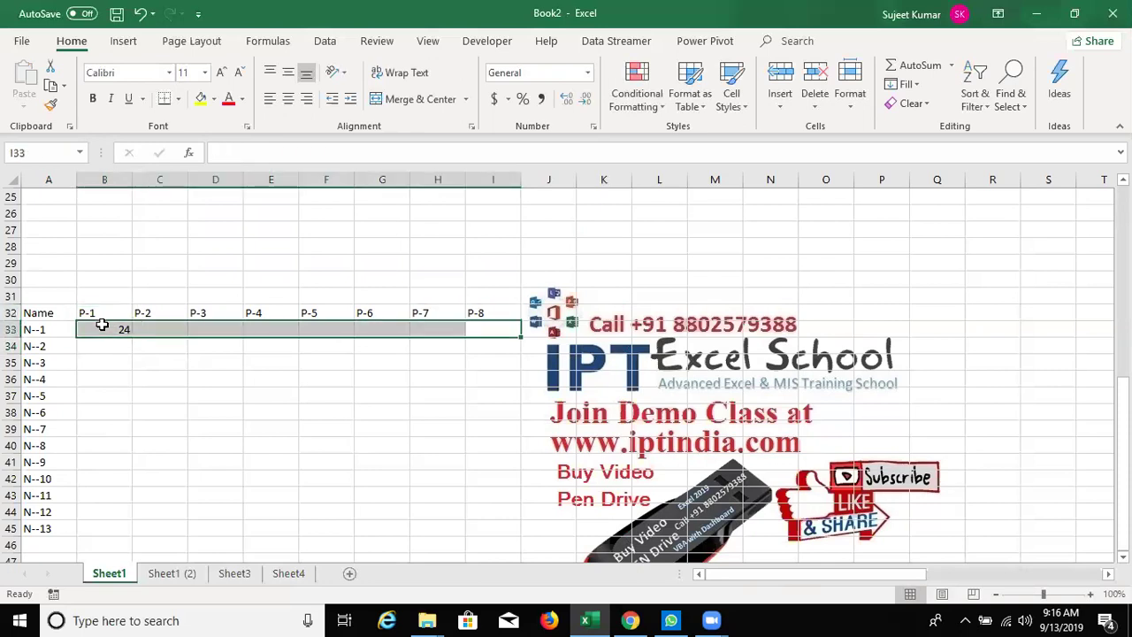
key("ctrl+r")
key("shift+Down")
key("shift+Down")
key("shift+Down")
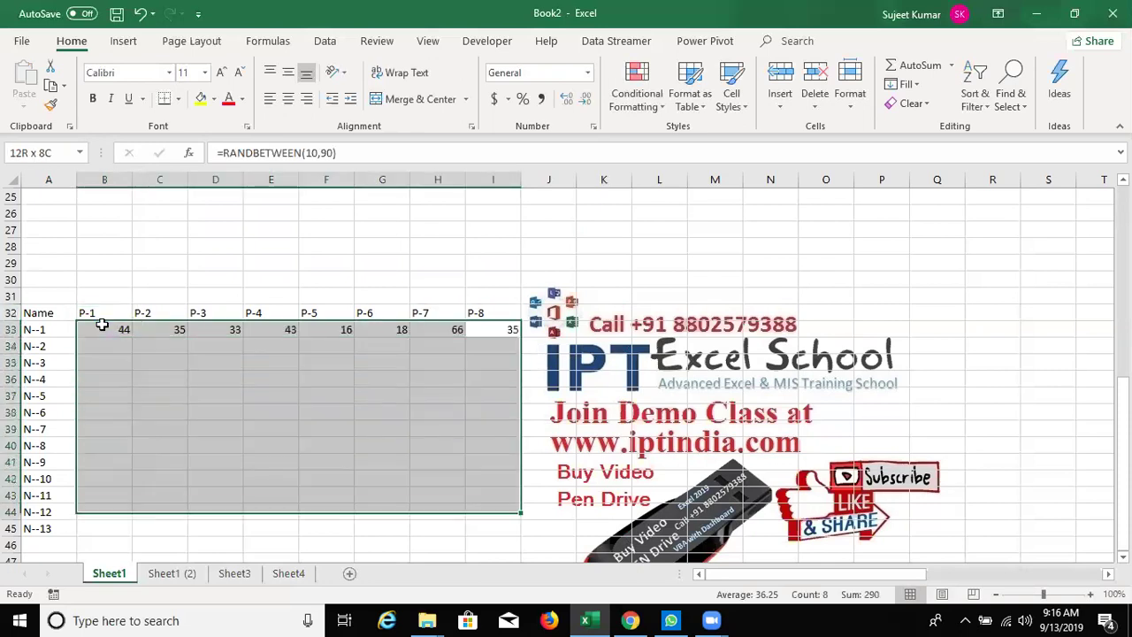
key("shift+Down")
key("ctrl+d")
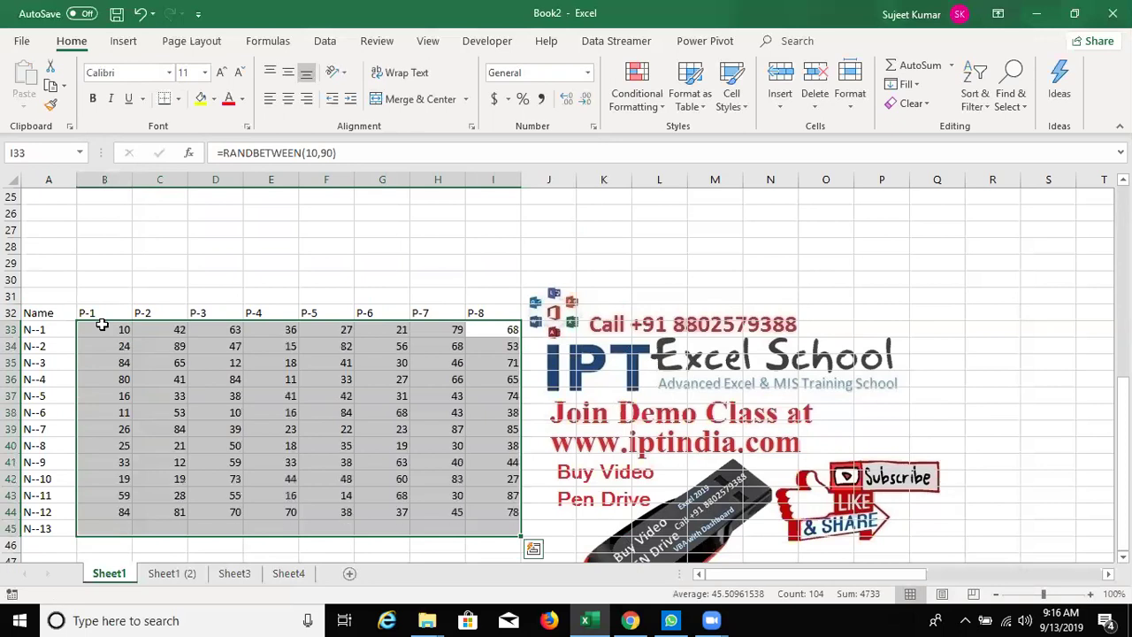
Freeze the random marks in B33:I45 as fixed values.
key("ctrl+c")
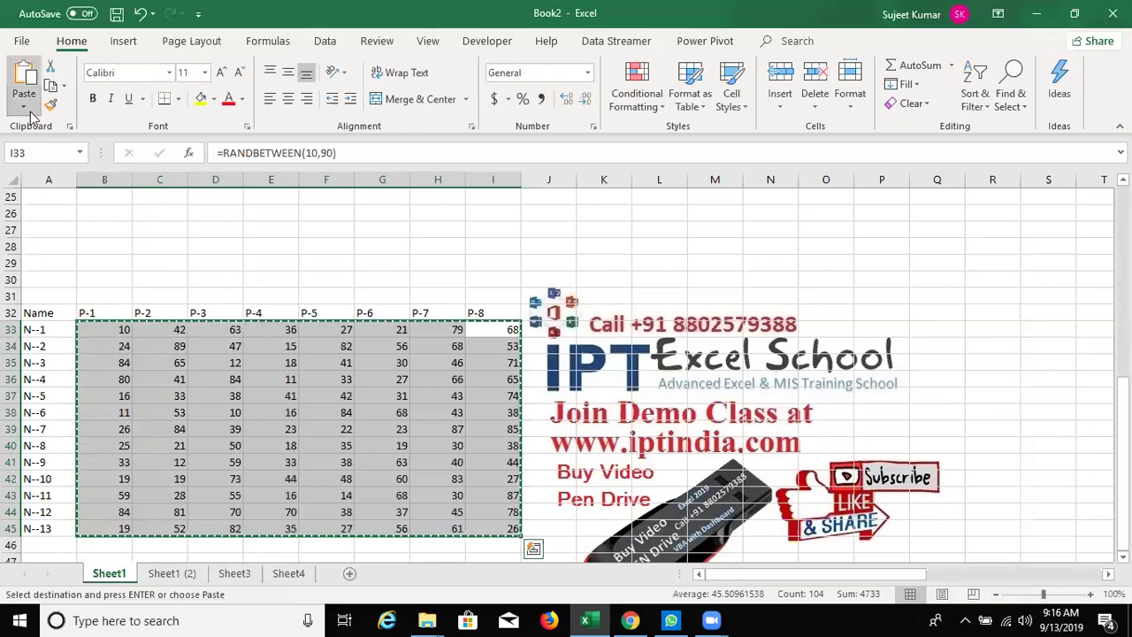
left_click(24, 106)
left_click(21, 216)
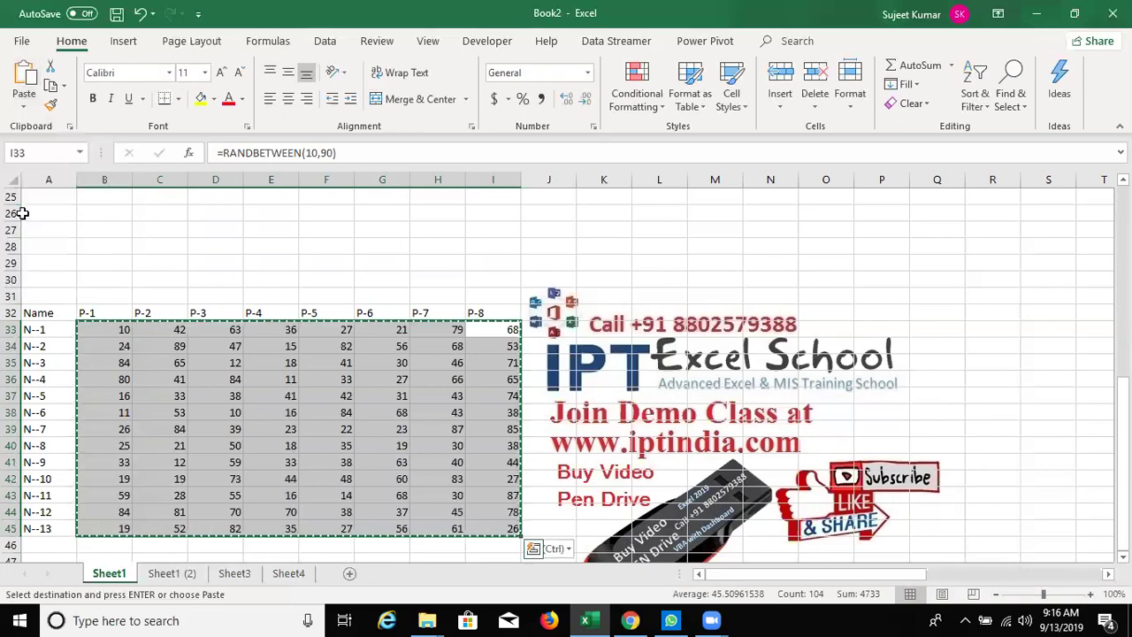
key("Escape")
Enter 70 in cell J30 above the Name/marks table.
key("Up")
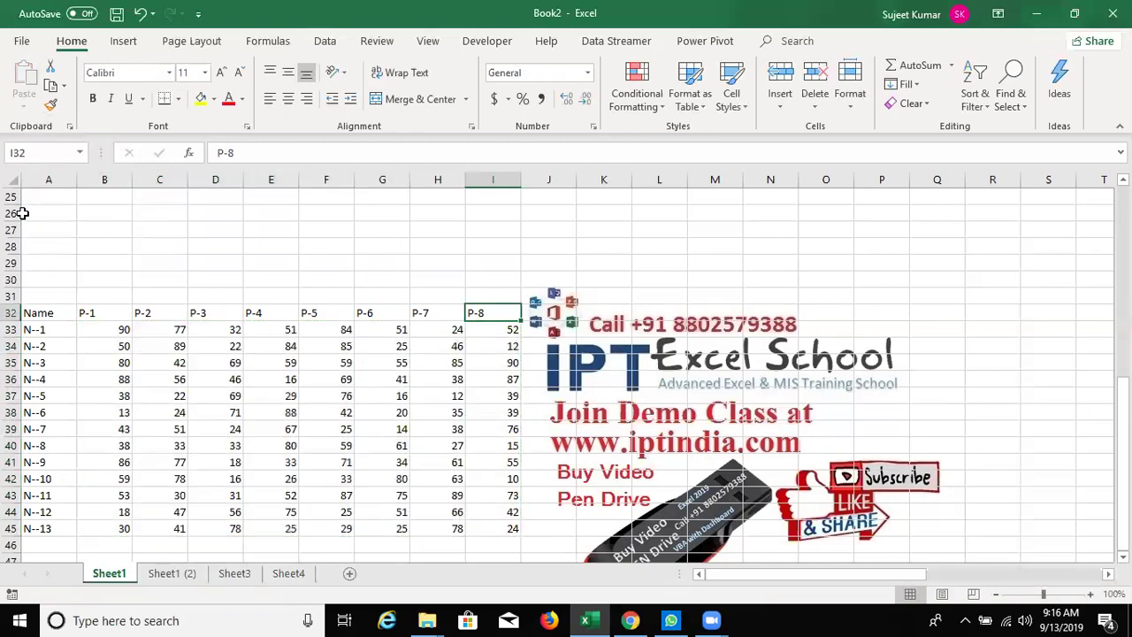
key("Left")
key("Left")
key("Left")
key("Left")
key("Left")
key("Left")
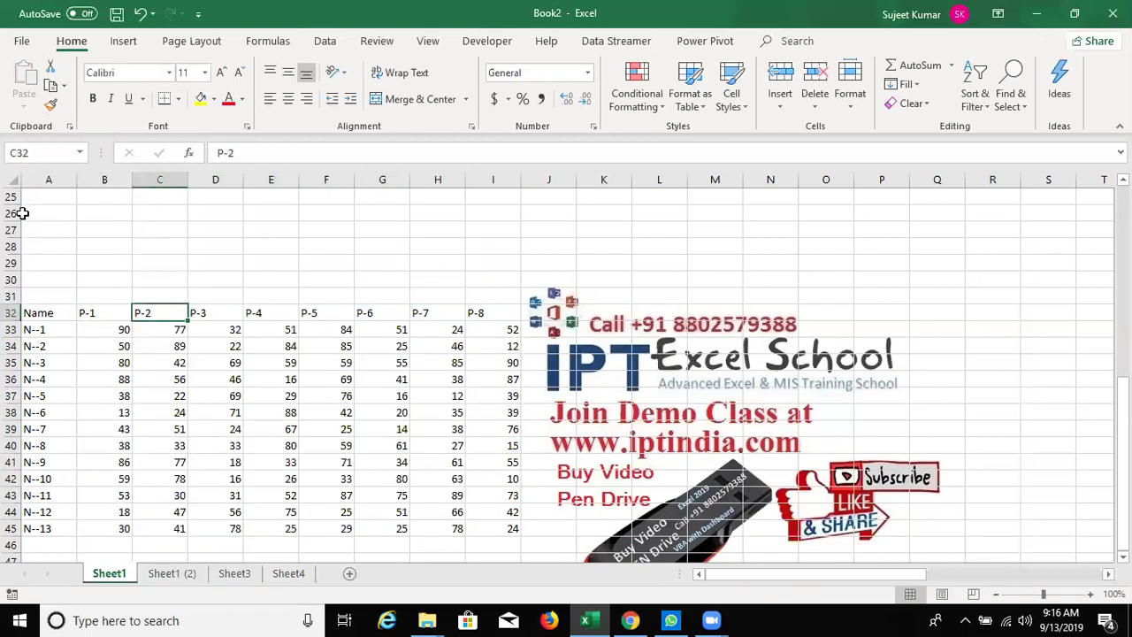
key("Left")
key("Left")
key("ctrl+shift+Right")
key("ctrl+shift+Down")
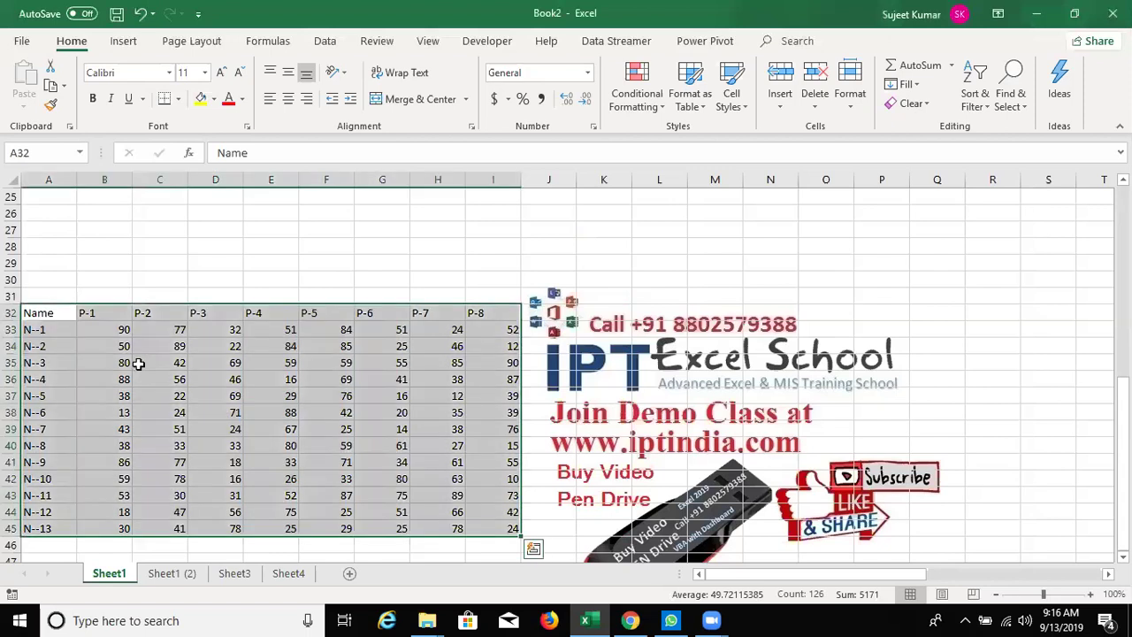
left_click(571, 279)
type("70")
key("ctrl+Return")
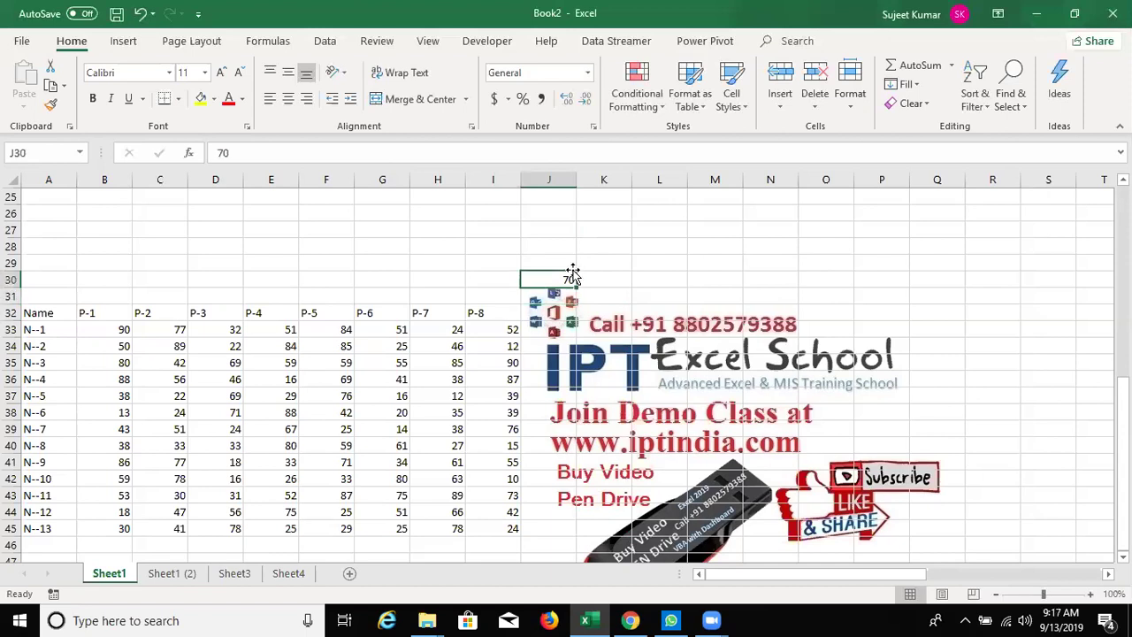
Test =90/70 as a percentage in B33, then clear it.
left_click(99, 329)
type("=90/70")
key("Return")
left_click(104, 329)
left_click(523, 98)
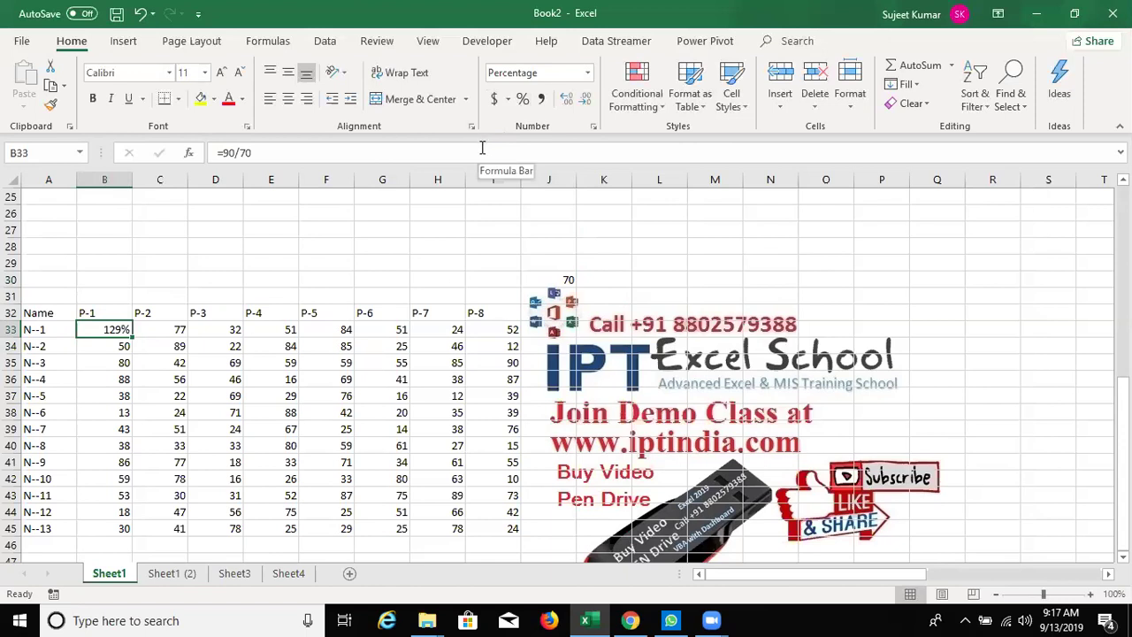
key("Delete")
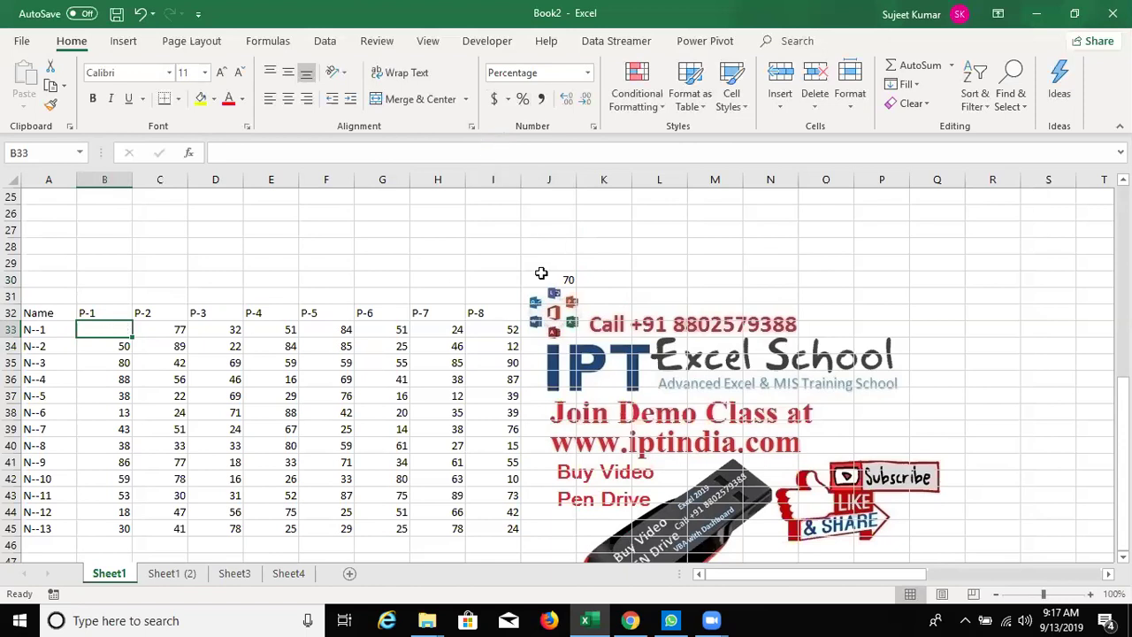
Copy C34's number format onto B33 and enter 85 as N--1's P-1 mark.
left_click(541, 276)
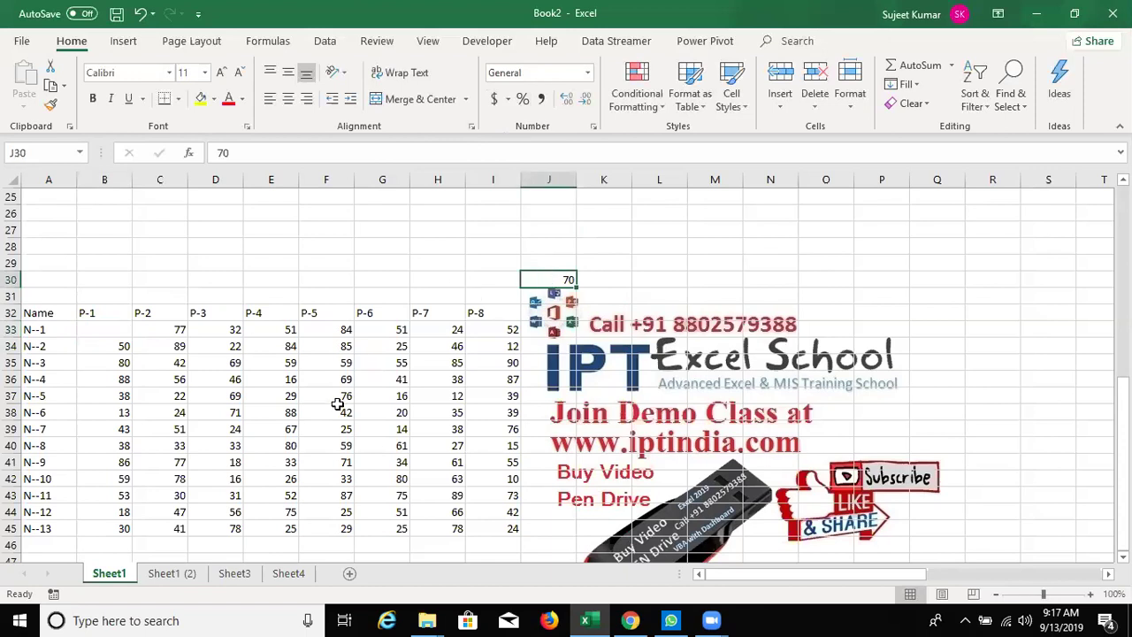
left_click(101, 327)
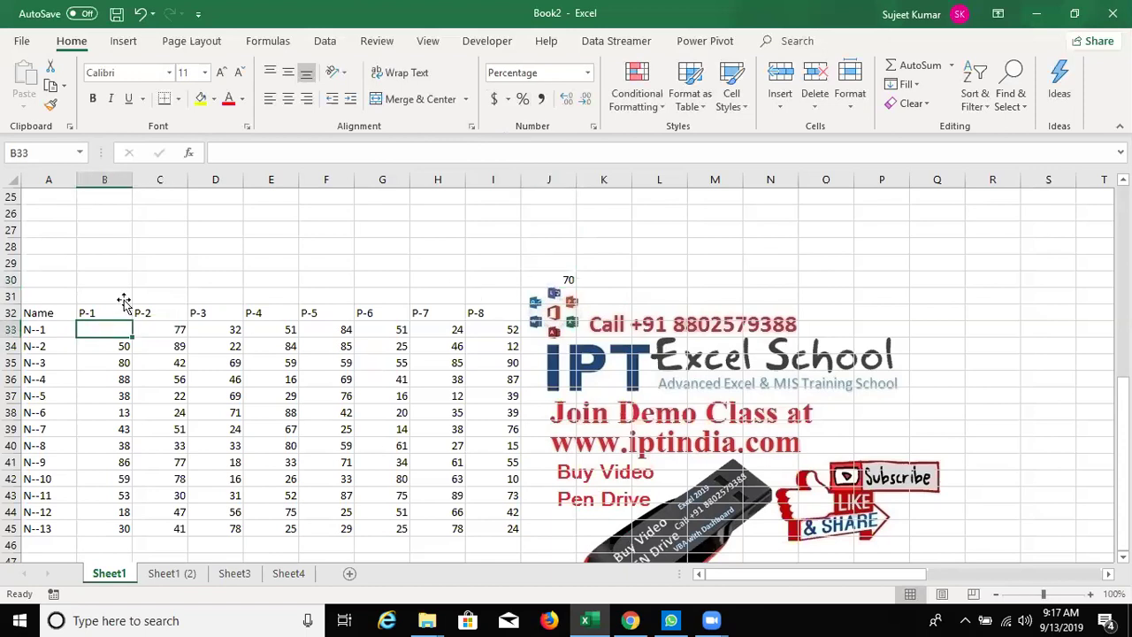
type("80")
key("Escape")
left_click(163, 344)
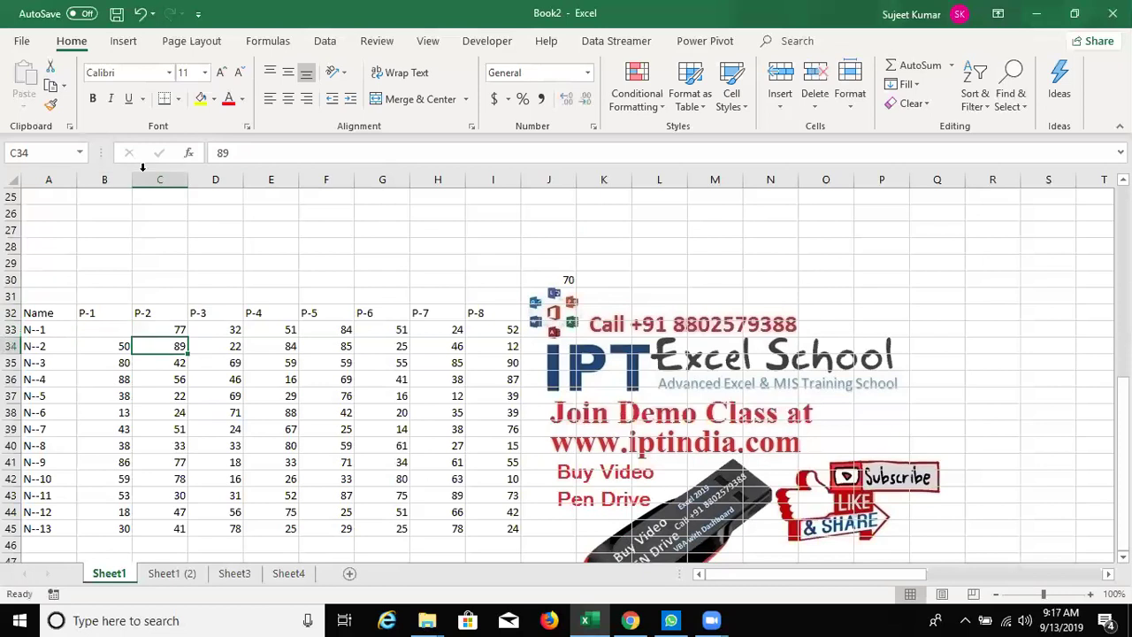
left_click(50, 104)
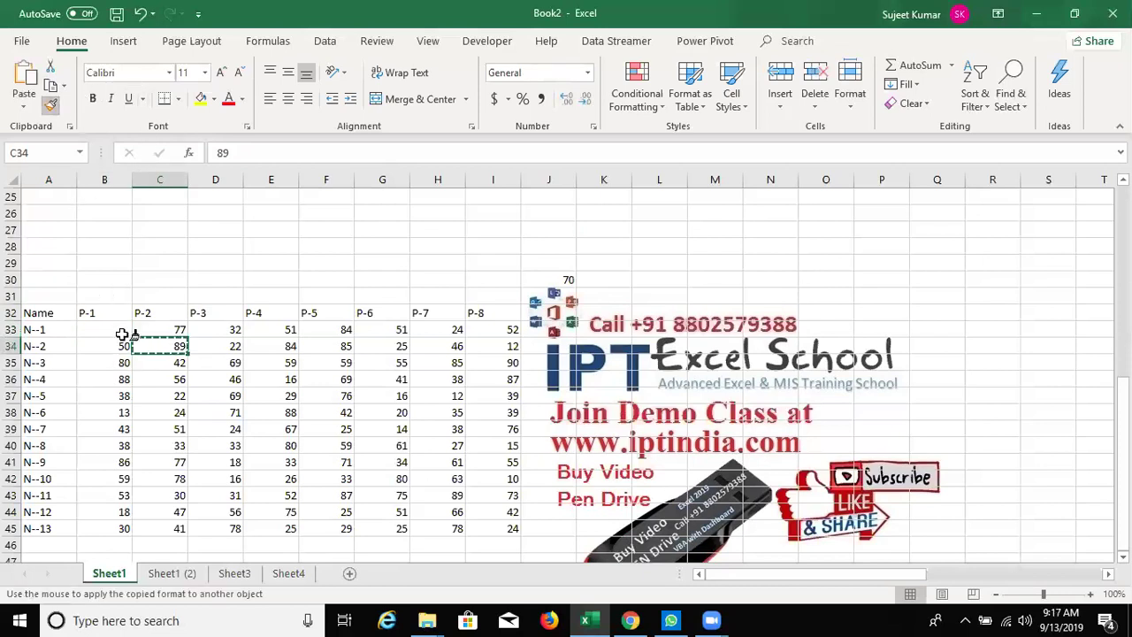
left_click(122, 332)
type("85")
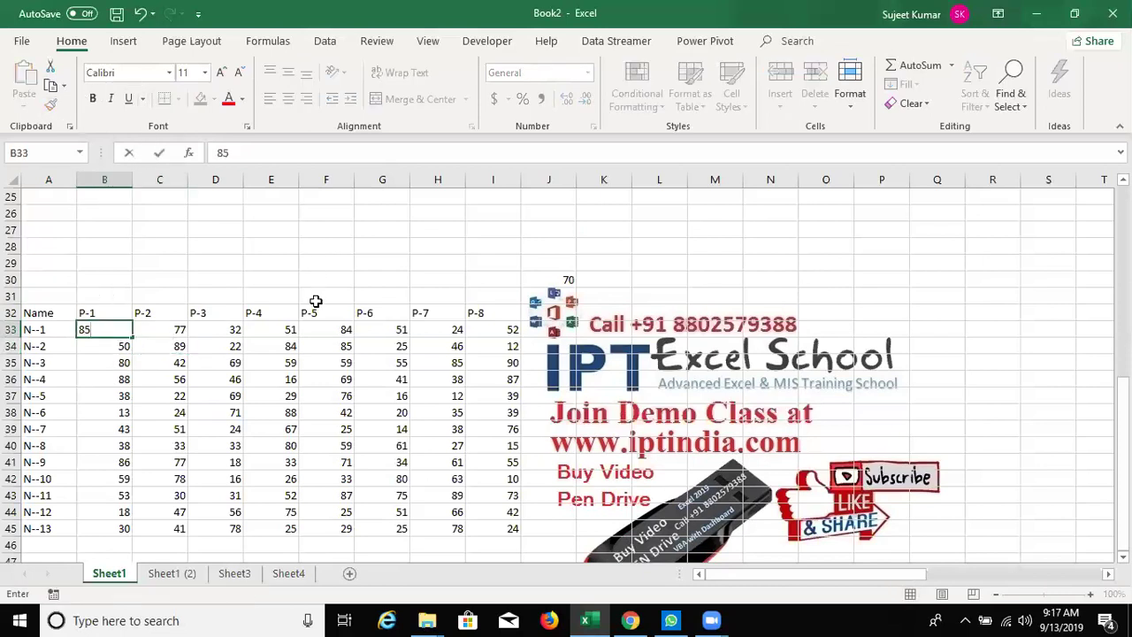
left_click(318, 278)
Copy the value 70 from cell J30.
left_click(577, 279)
left_click(559, 280)
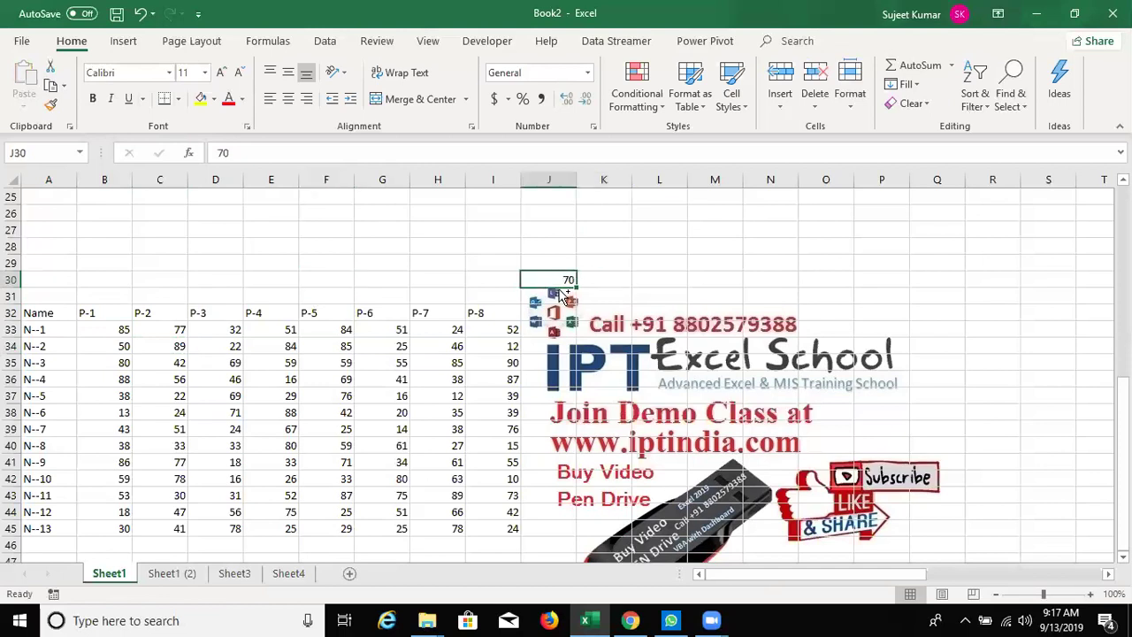
key("ctrl+c")
Divide marks B33:I45 by the copied 70 via Paste Special, then apply Percent Style.
left_click_drag(116, 329, 488, 527)
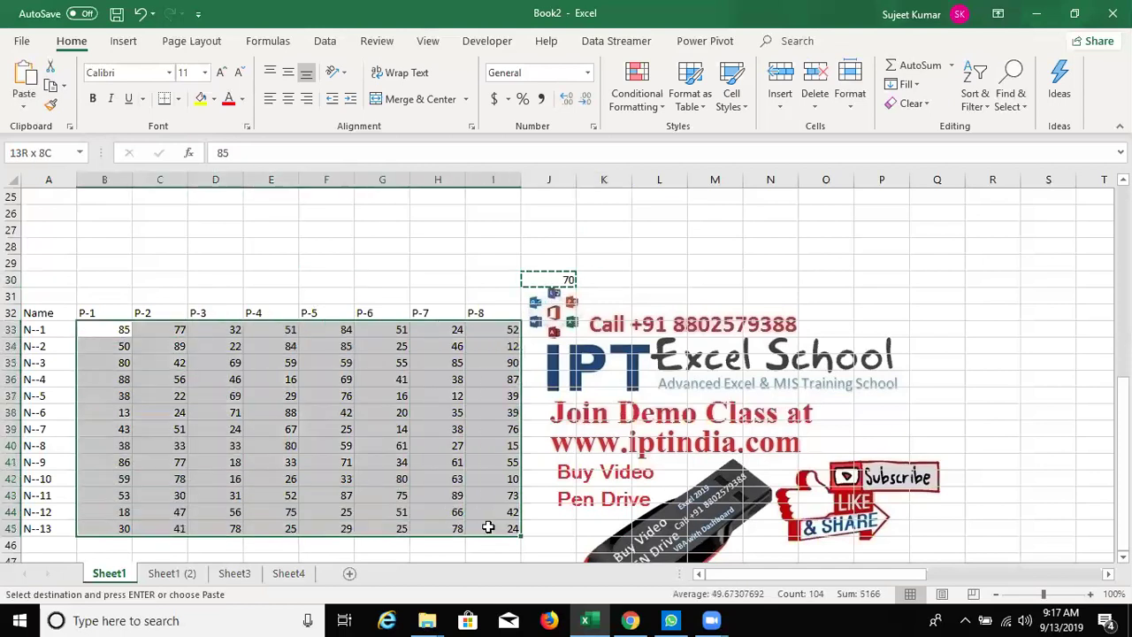
right_click(444, 492)
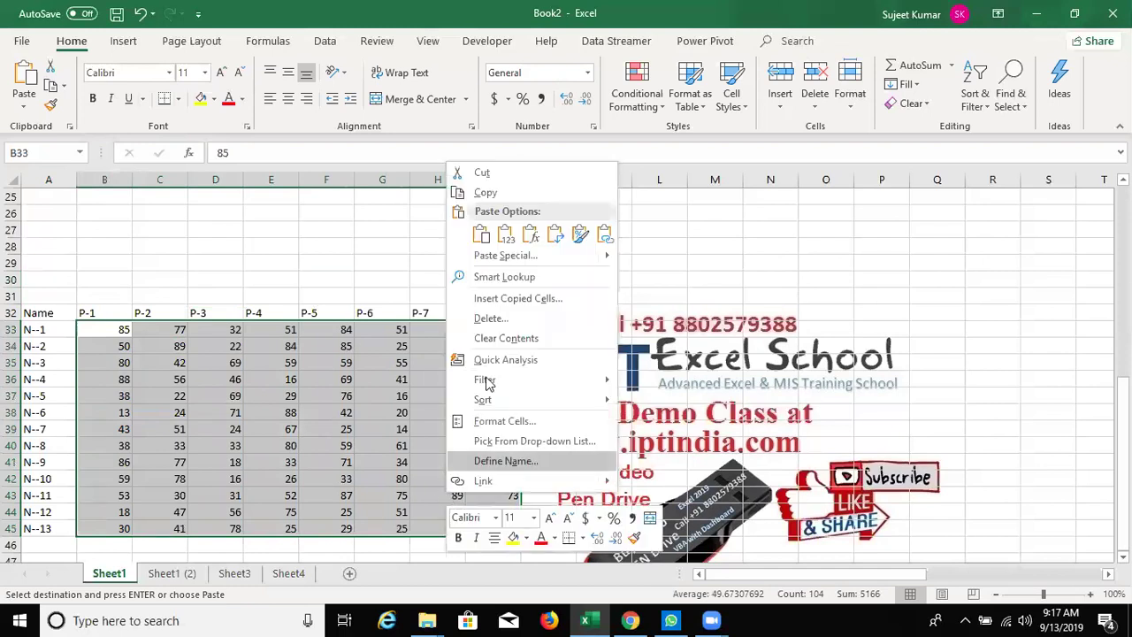
left_click(517, 255)
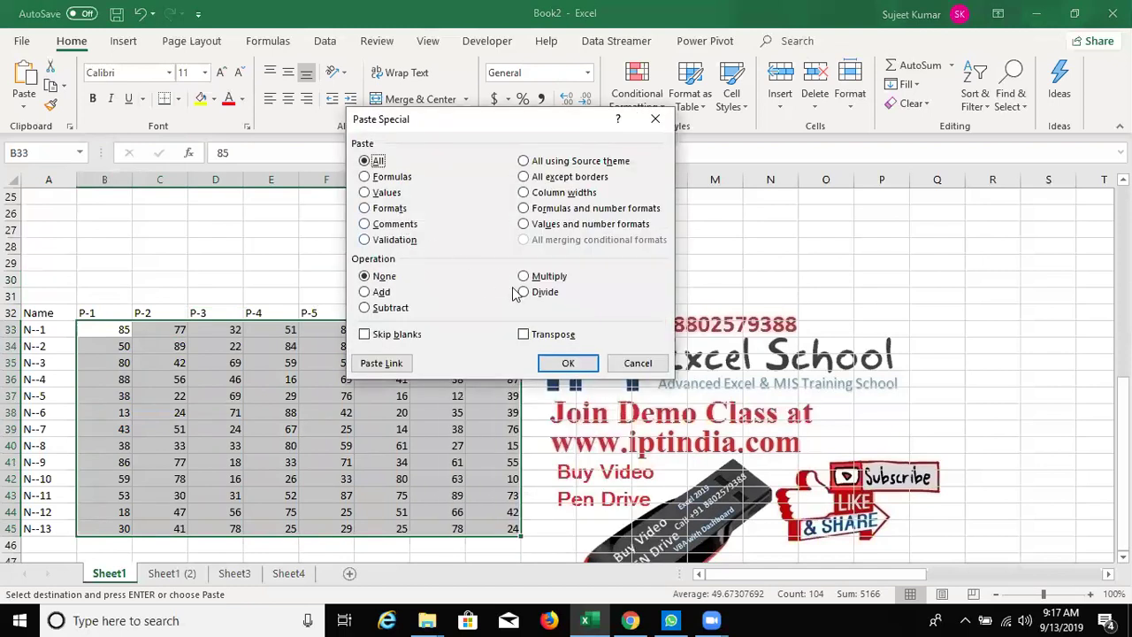
left_click(536, 292)
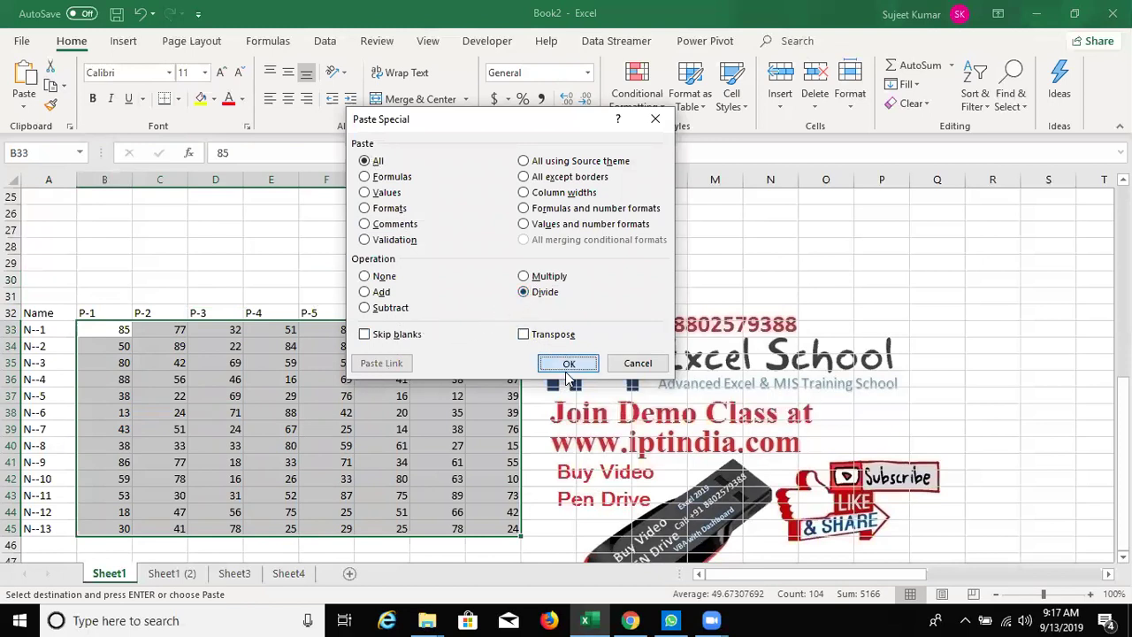
left_click(567, 364)
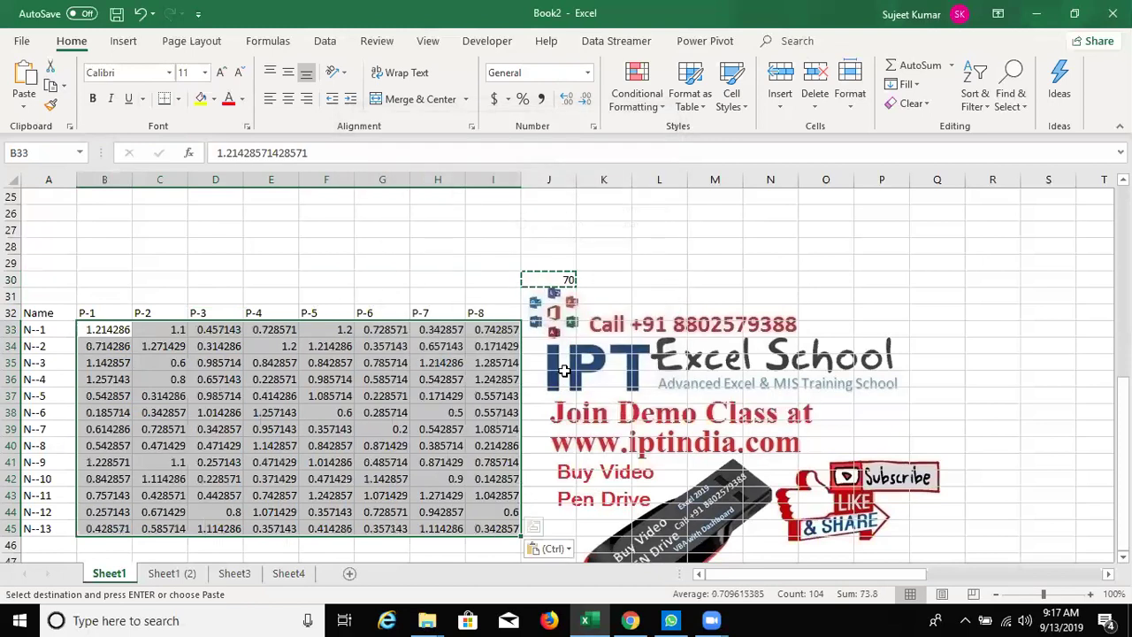
left_click(523, 98)
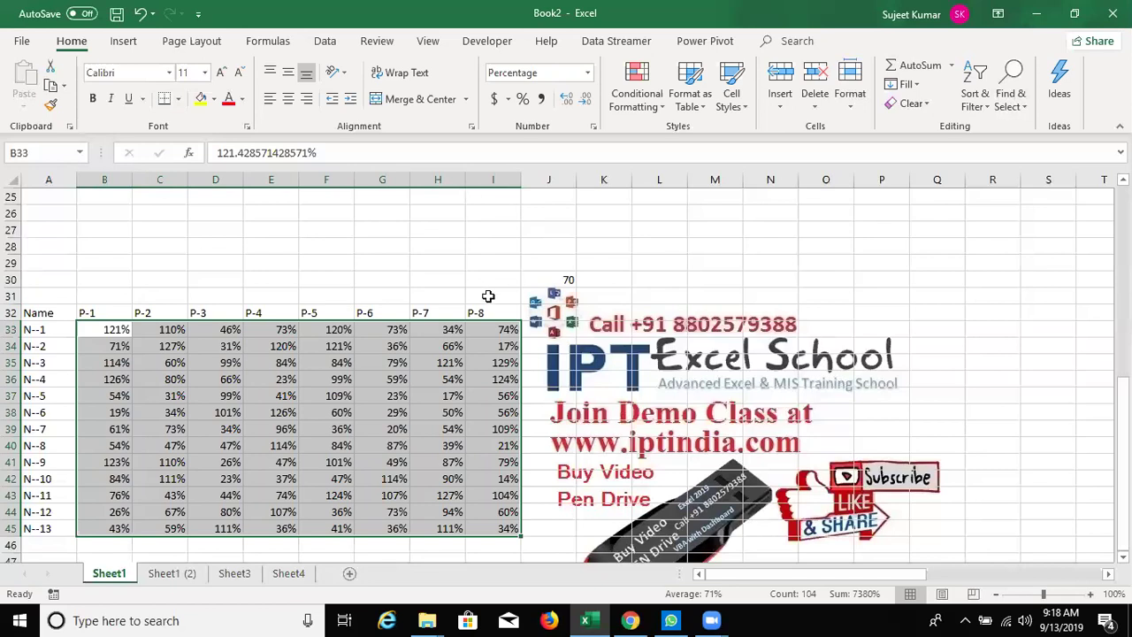
Enter 100% in cell K30 and copy it.
left_click(603, 277)
type("100")
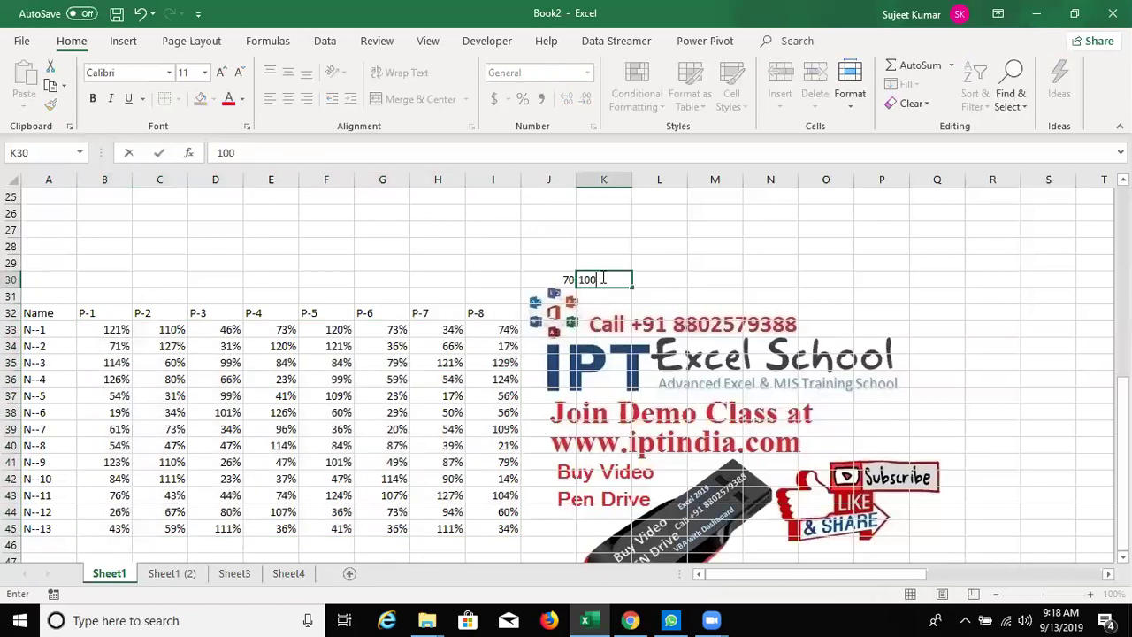
type("%")
key("Return")
left_click(603, 278)
key("ctrl+c")
Subtract the copied 100% from every mark in B33:I45 and inspect the results.
left_click_drag(99, 329, 489, 528)
right_click(488, 528)
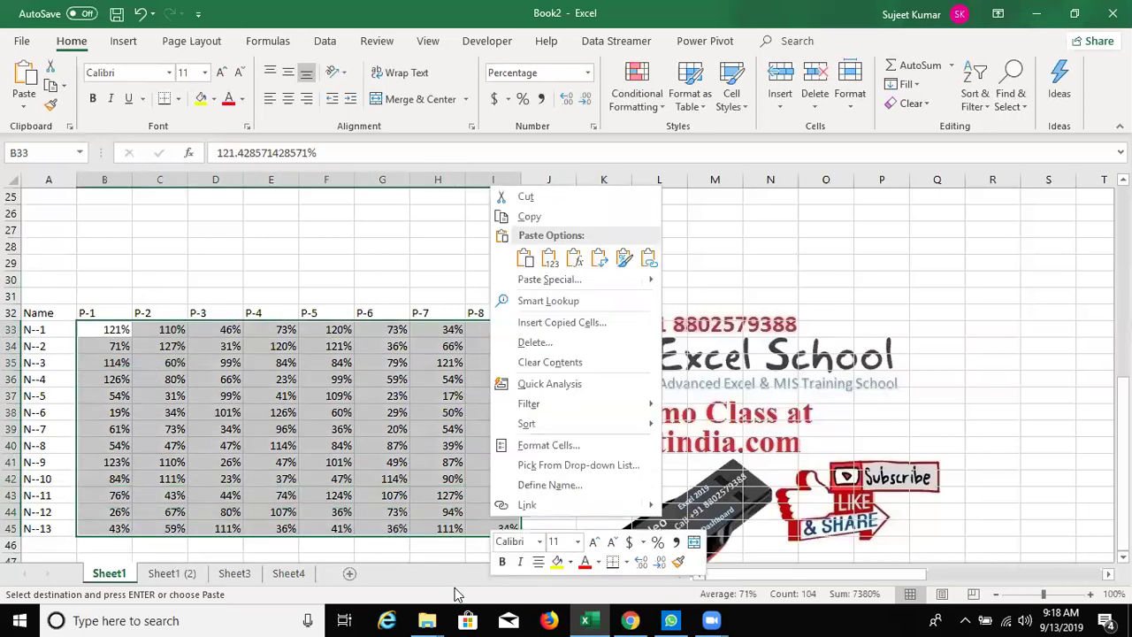
left_click(548, 279)
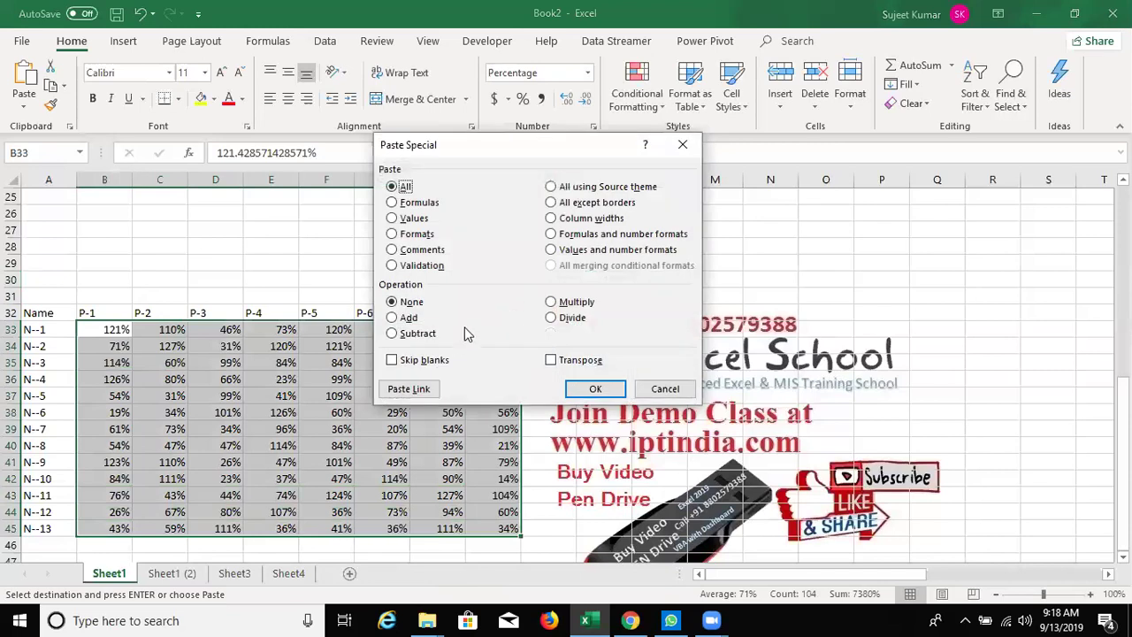
left_click(424, 333)
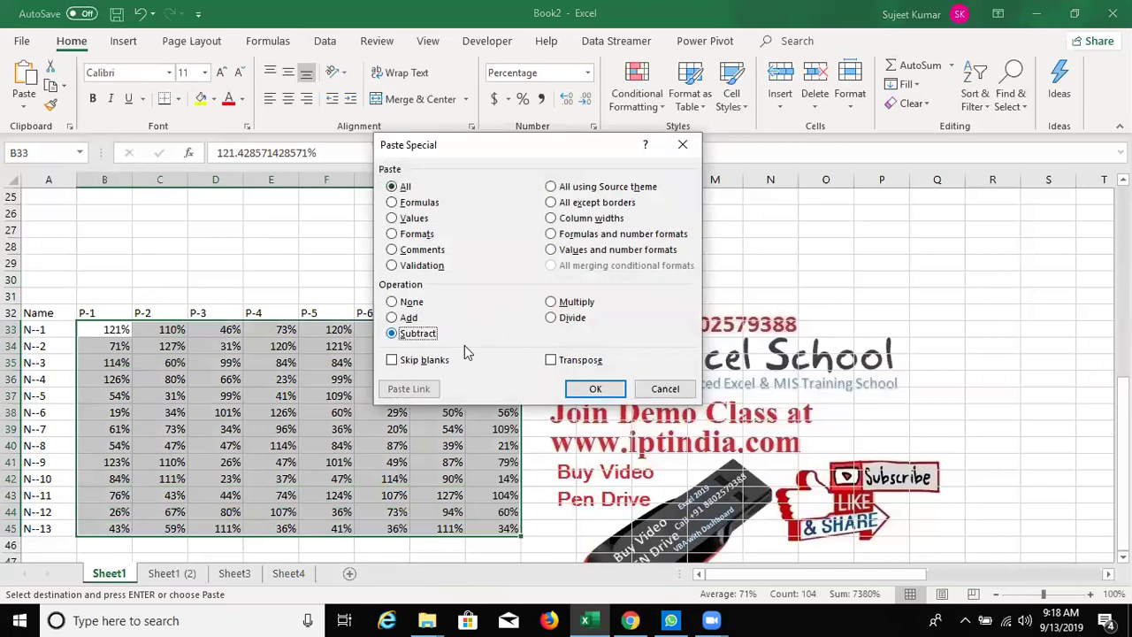
left_click(612, 397)
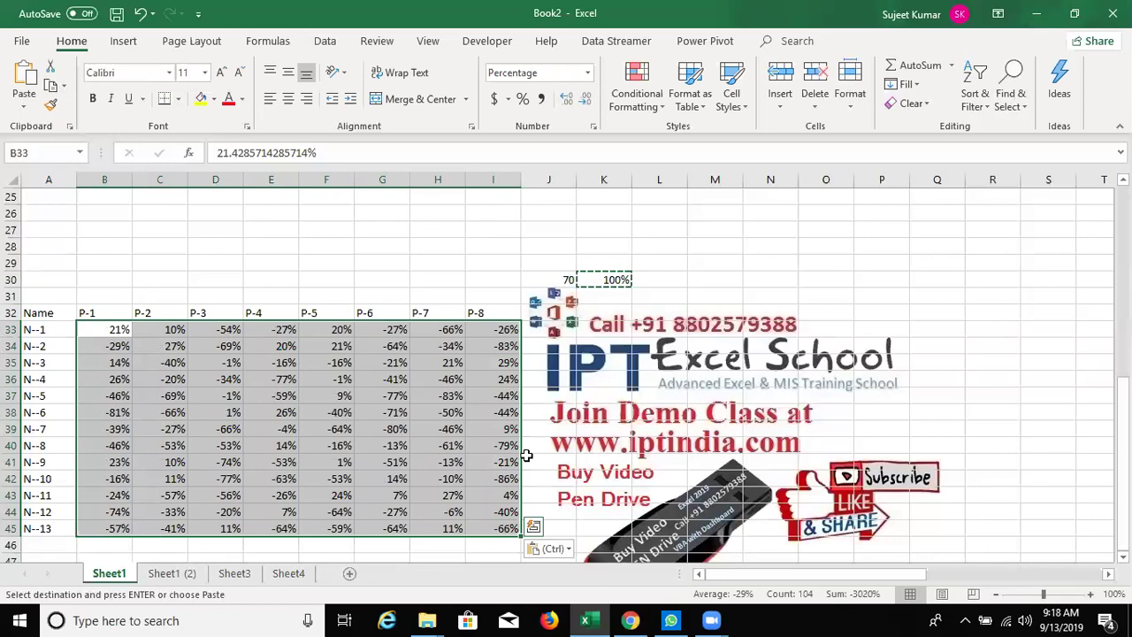
key("Left")
key("Right")
key("Down")
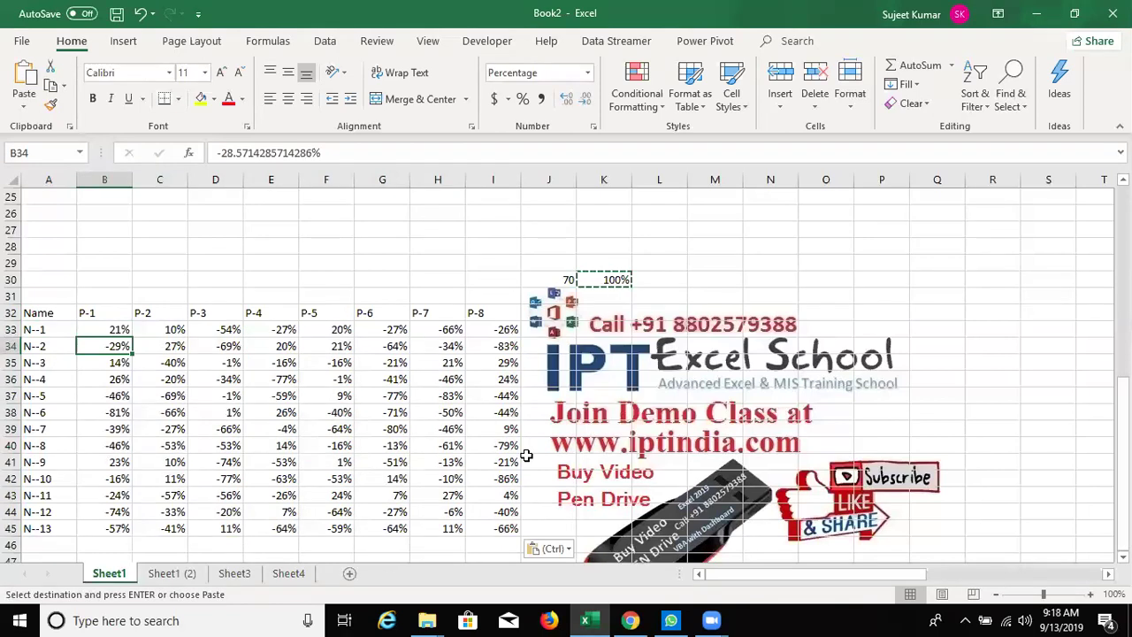
Undo the percentage conversion and clear the K30 helper value to get whole-number marks back.
key("ctrl+y")
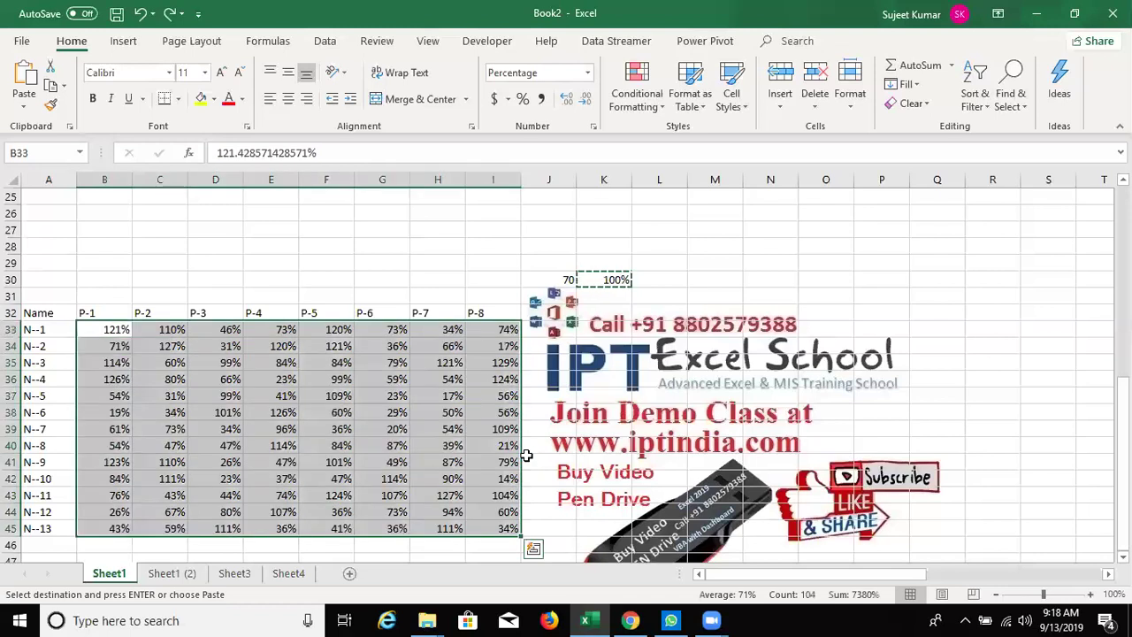
key("ctrl+z")
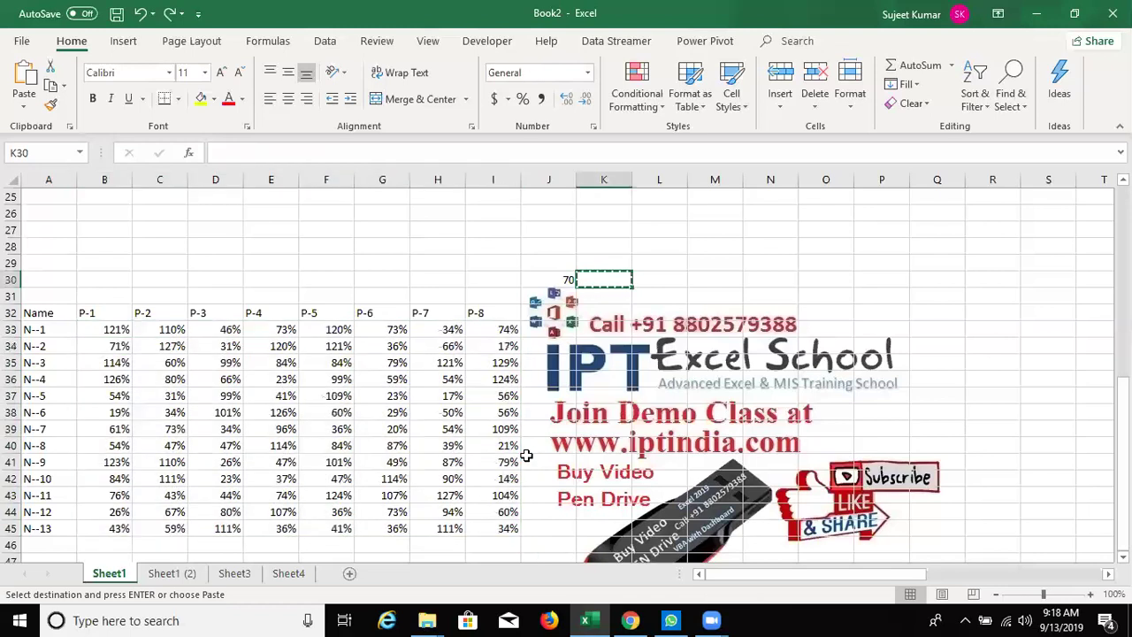
left_click(367, 430)
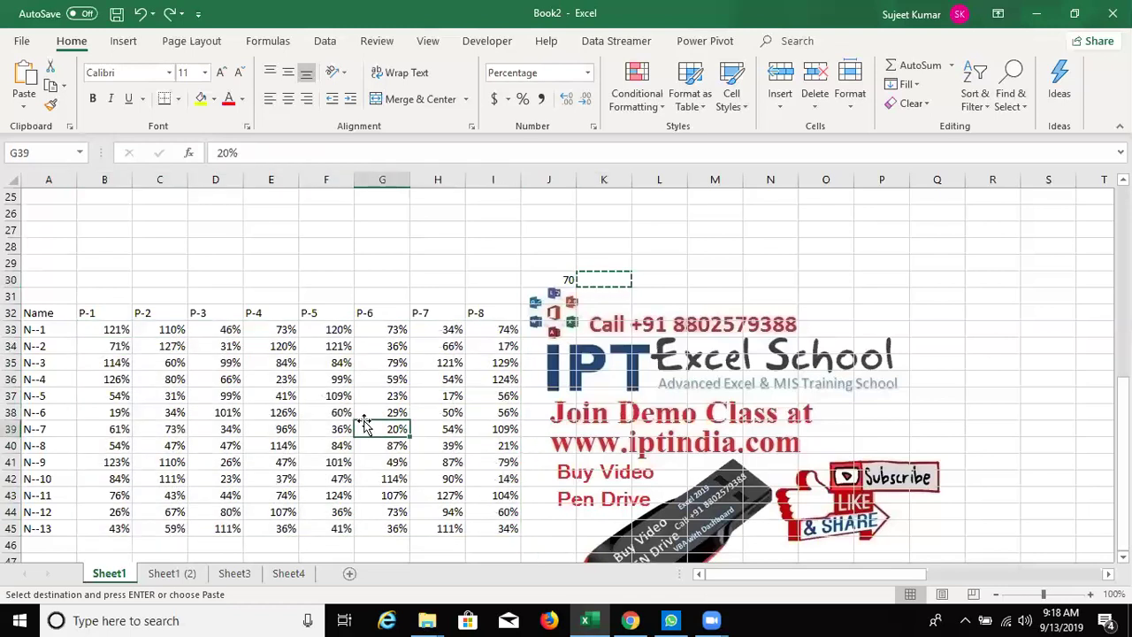
key("ctrl+z")
key("ctrl+z")
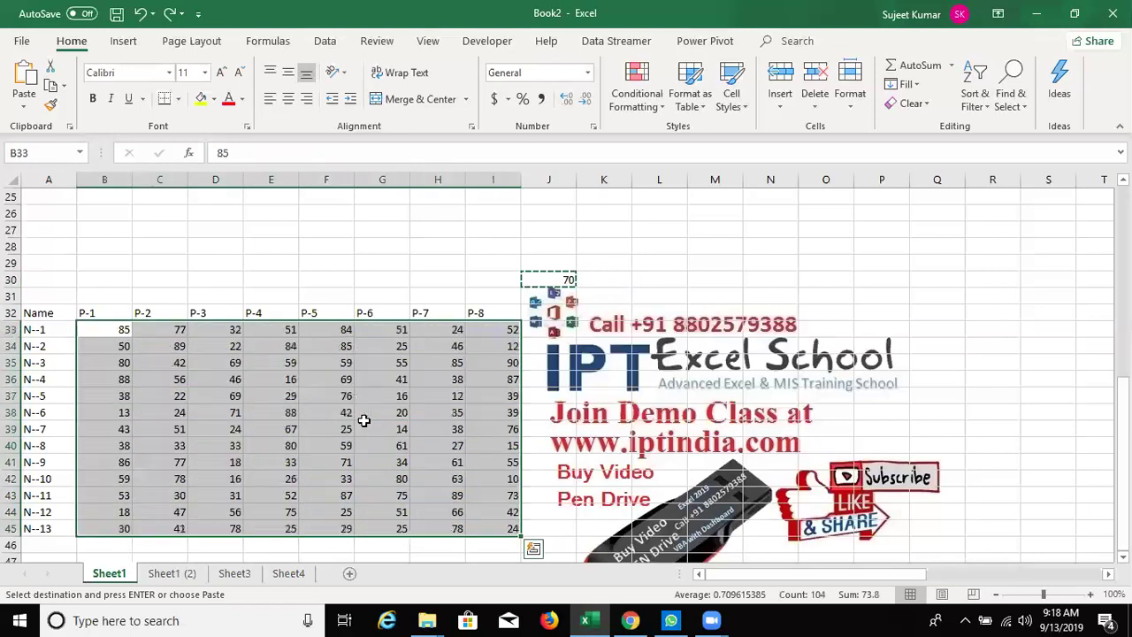
Fill every mark cell B33:I45 with the formula =RANDBETWEEN(10,90).
left_click(124, 331)
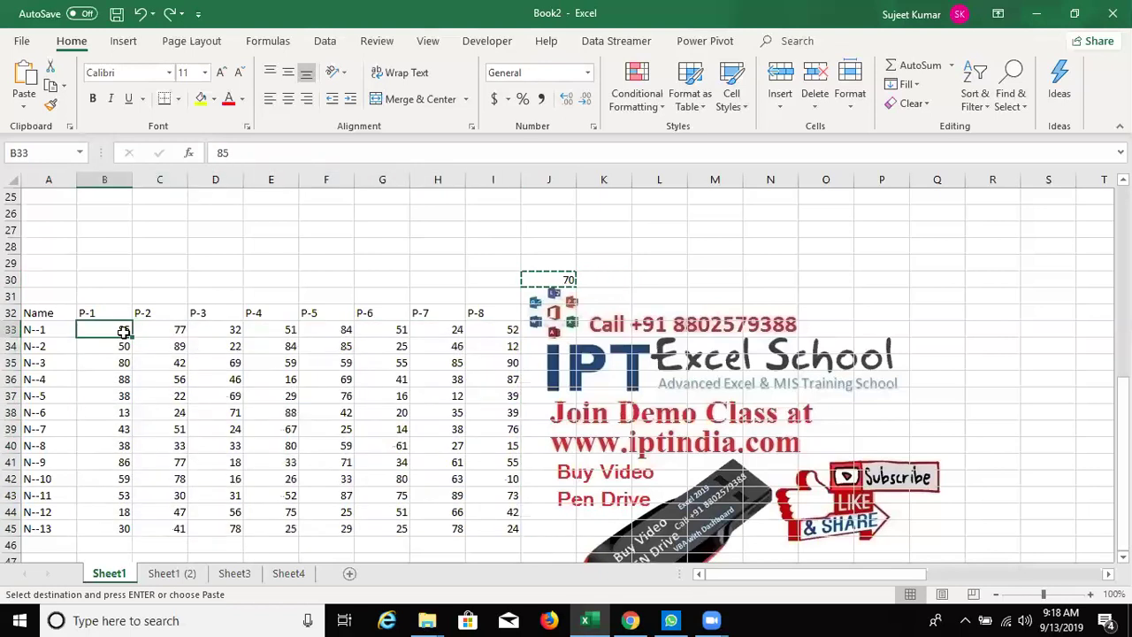
type("=ra")
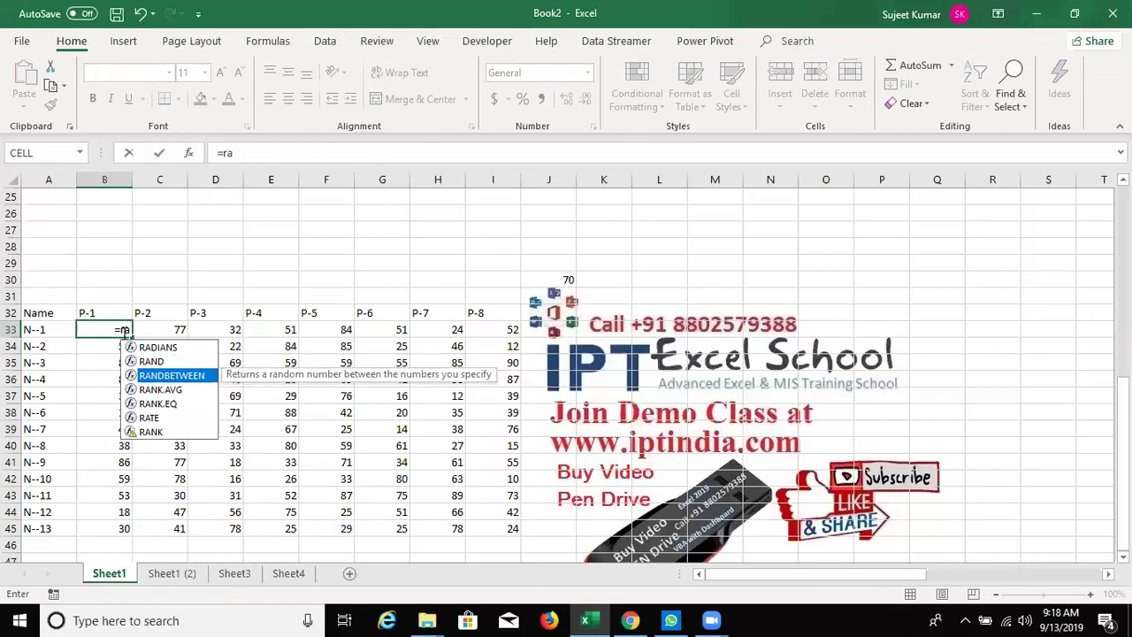
key("Tab")
type("10,90)")
key("ctrl+Return")
key("ctrl+shift+Right")
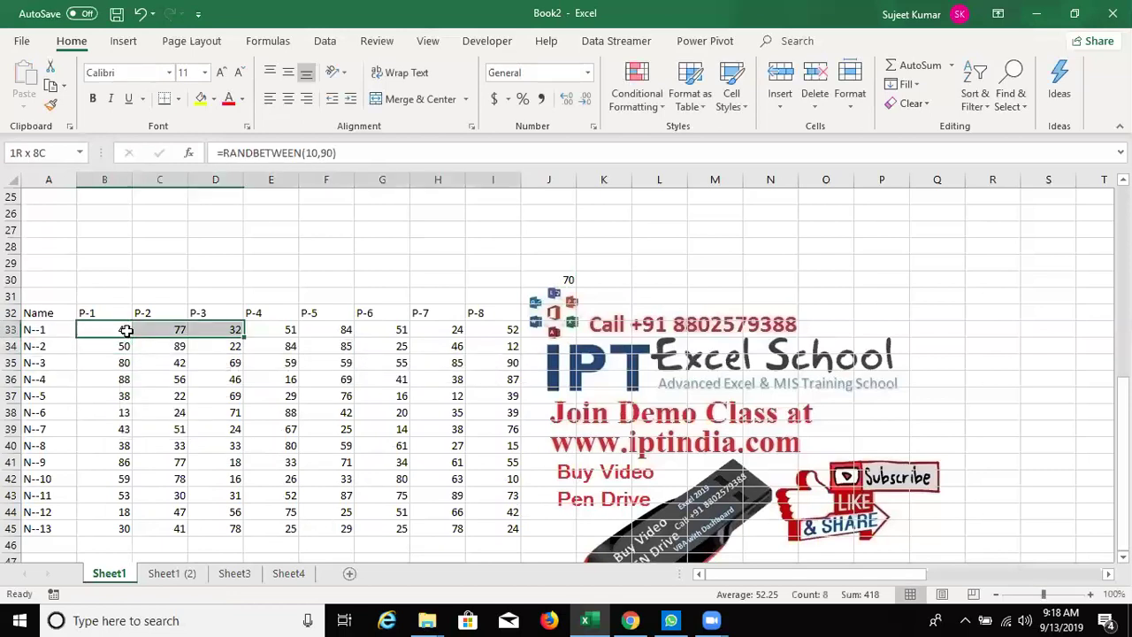
key("ctrl+shift+Down")
key("F2")
key("ctrl+Return")
Try dividing B33's formula by 70, then undo that trial edit.
key("Up")
key("Down")
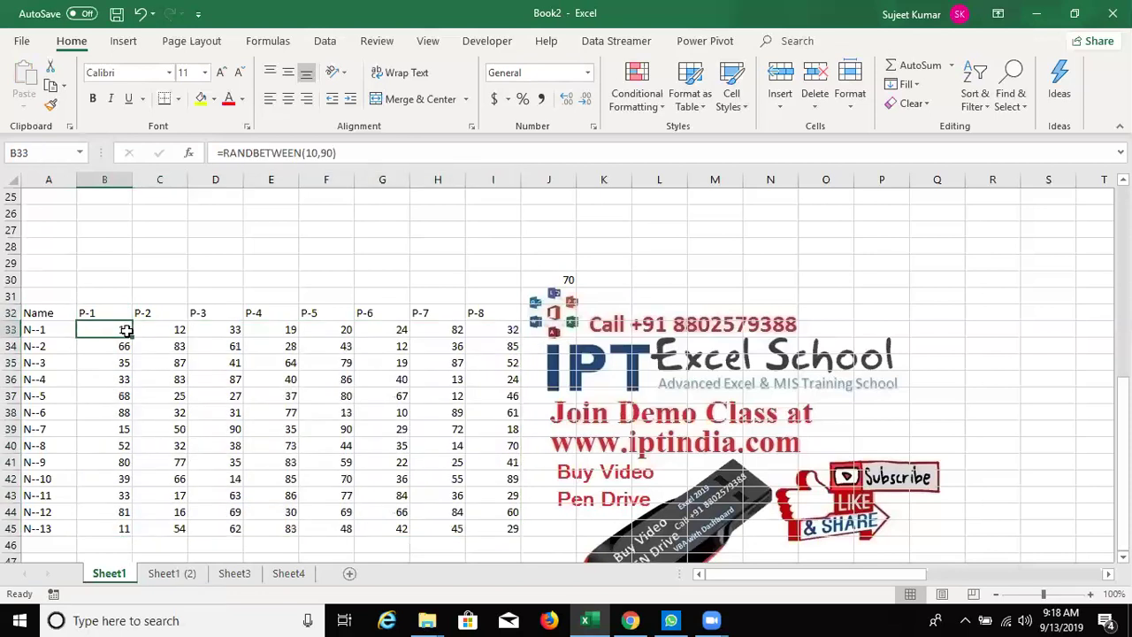
key("F2")
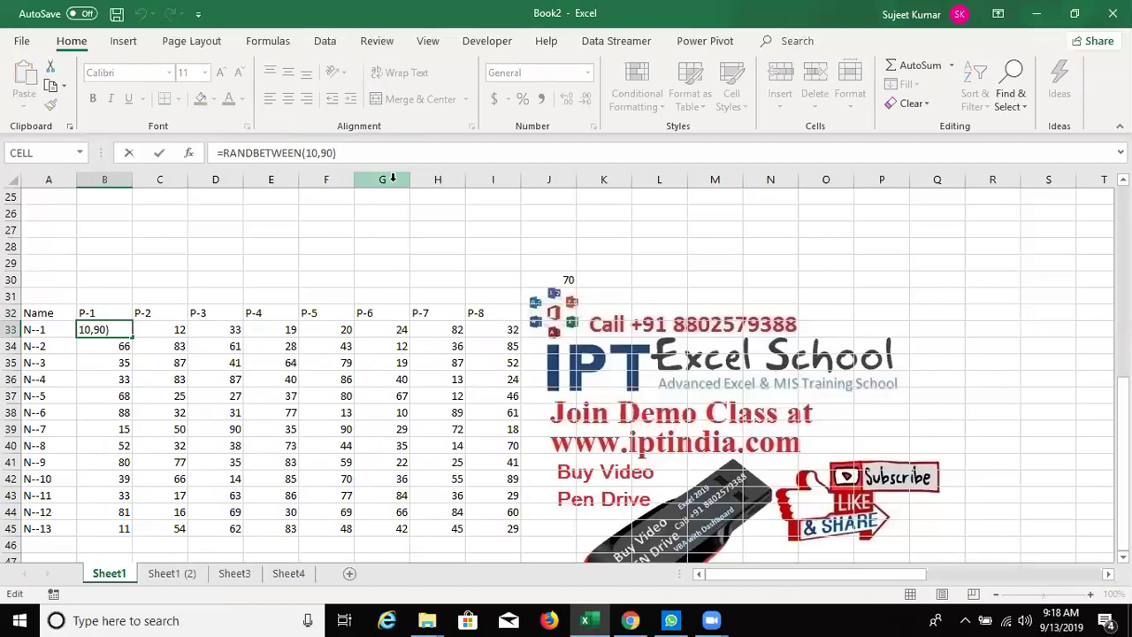
type("/70")
key("Return")
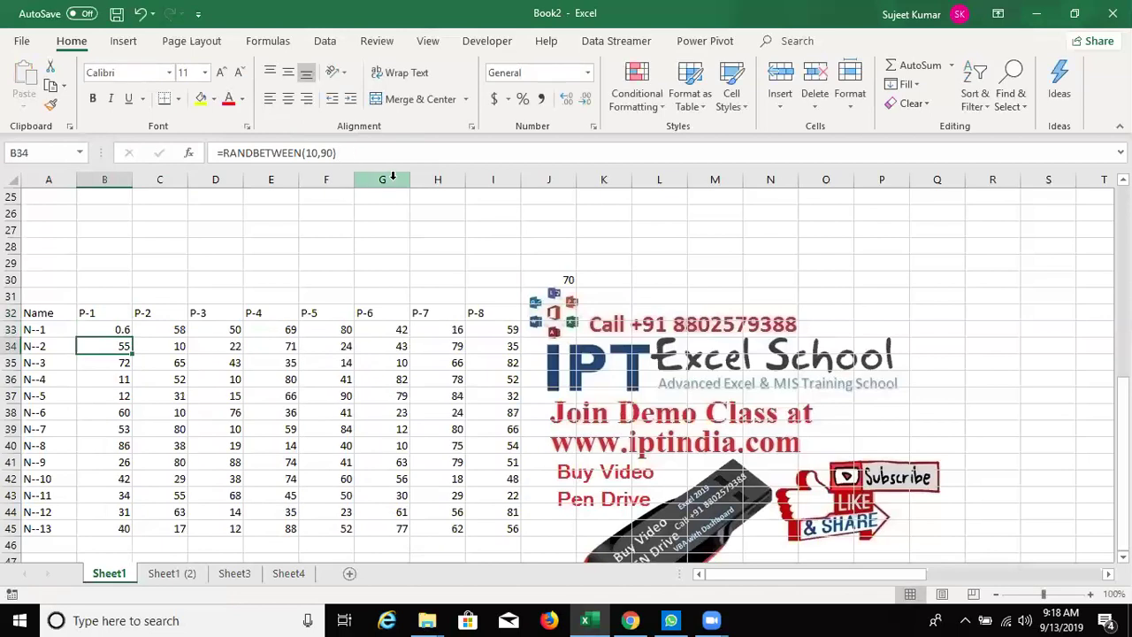
key("ctrl+z")
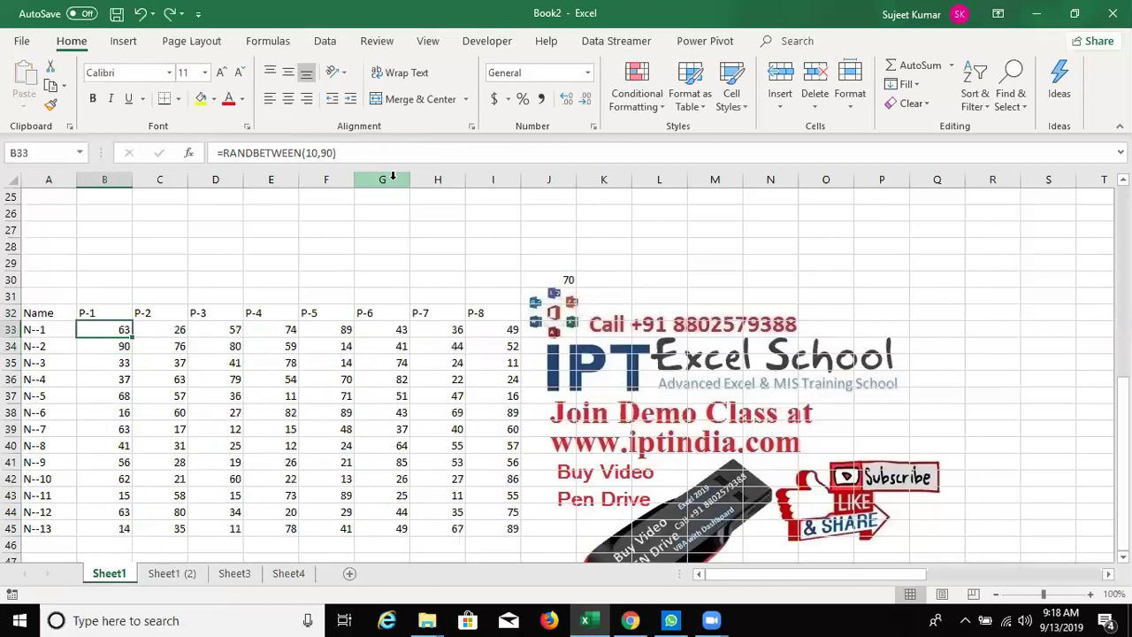
left_click(568, 279)
Paste Special J30's 70 onto B33:I45 using Formulas with the Divide operation.
key("ctrl+c")
left_click_drag(88, 334, 511, 529)
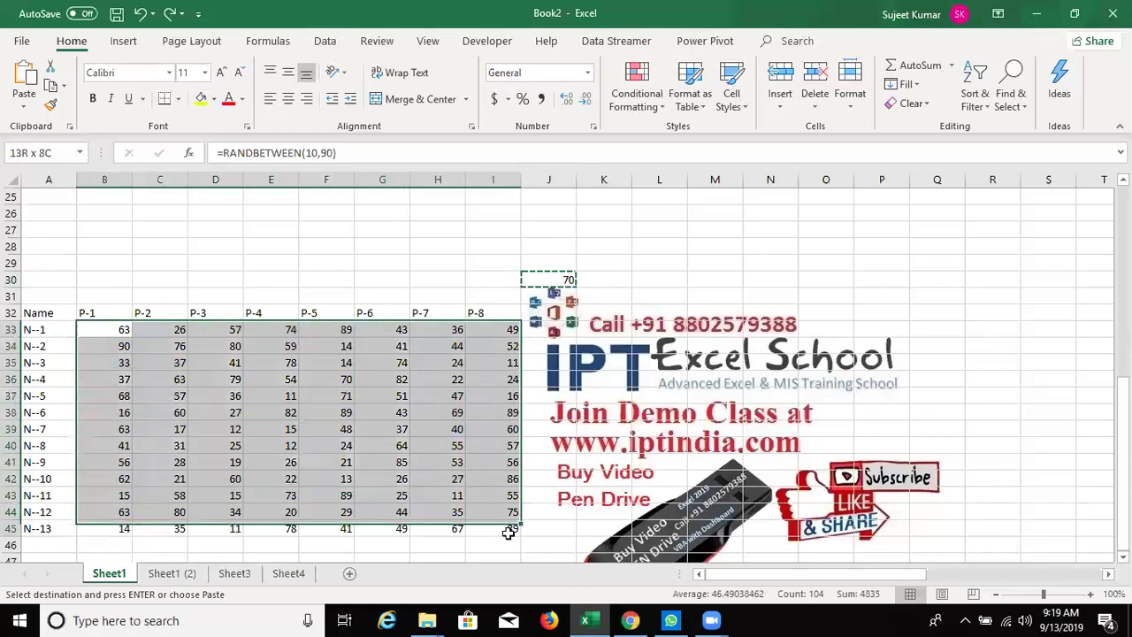
right_click(373, 486)
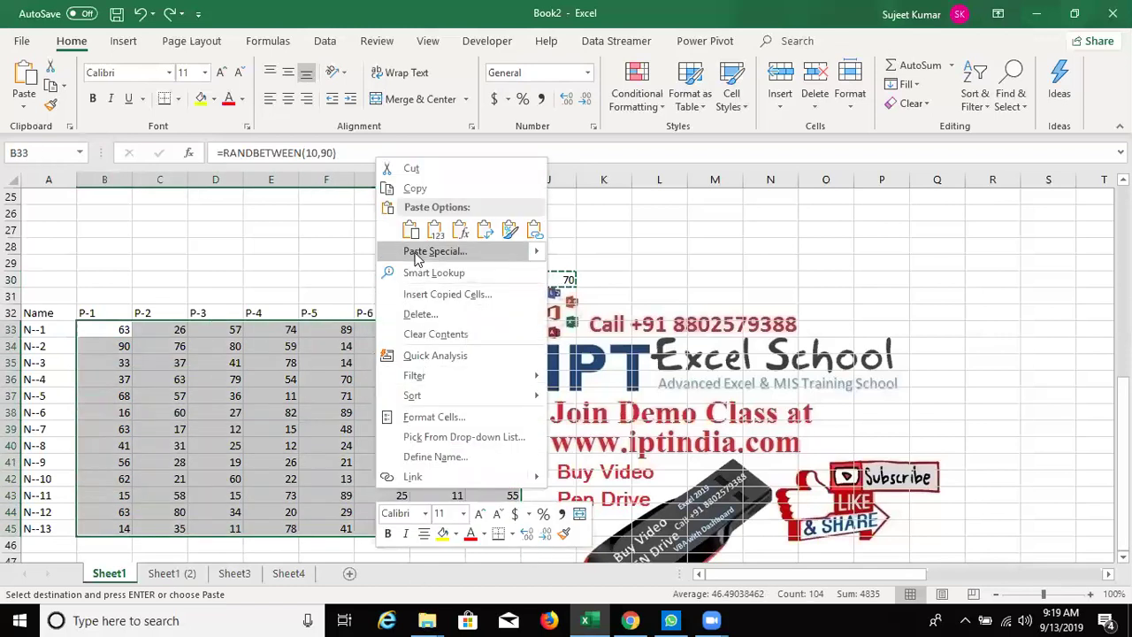
left_click(417, 254)
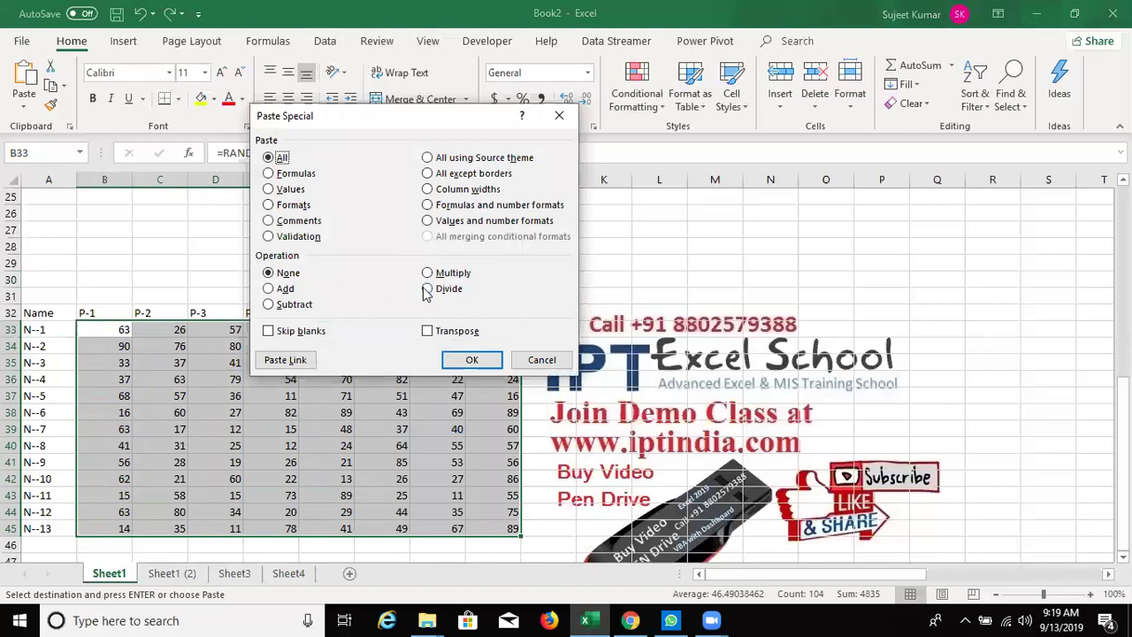
left_click(427, 289)
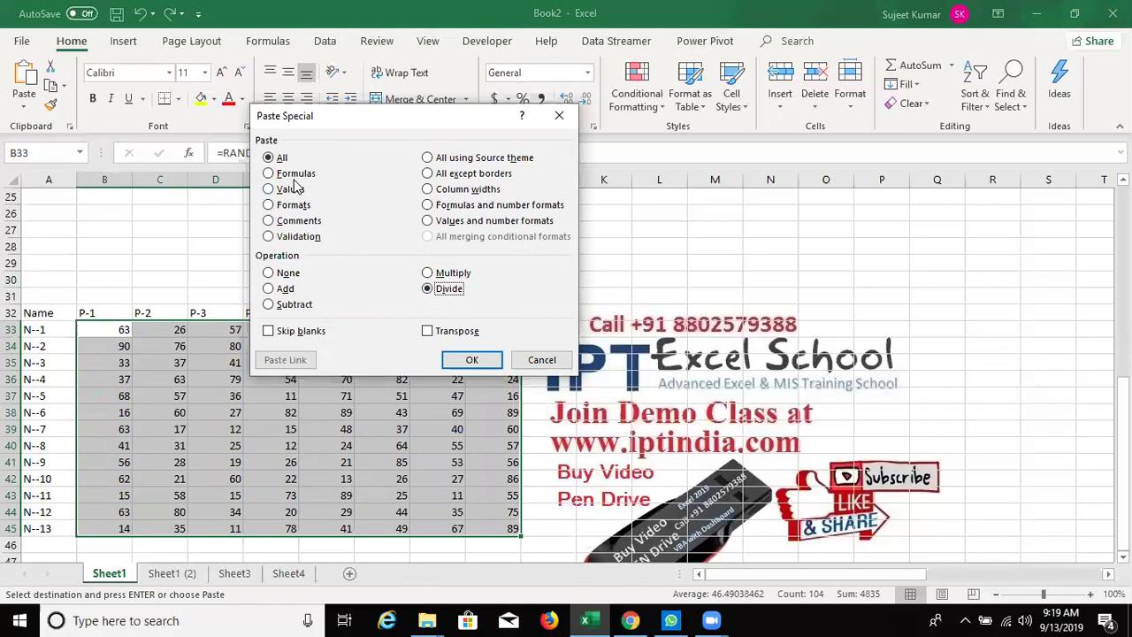
left_click(292, 175)
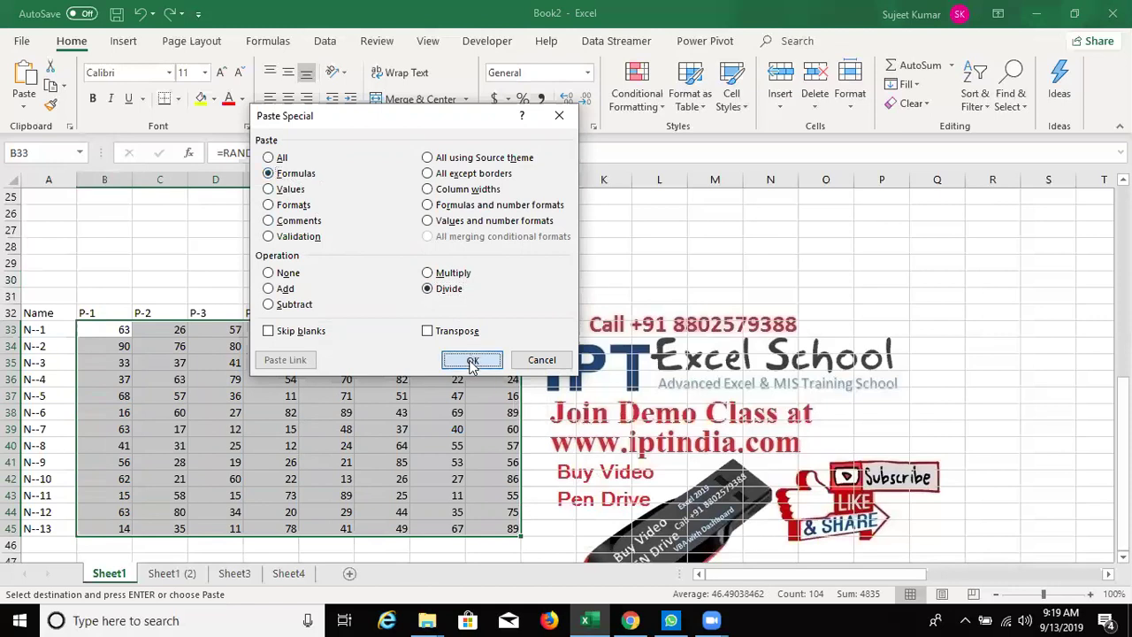
left_click(471, 360)
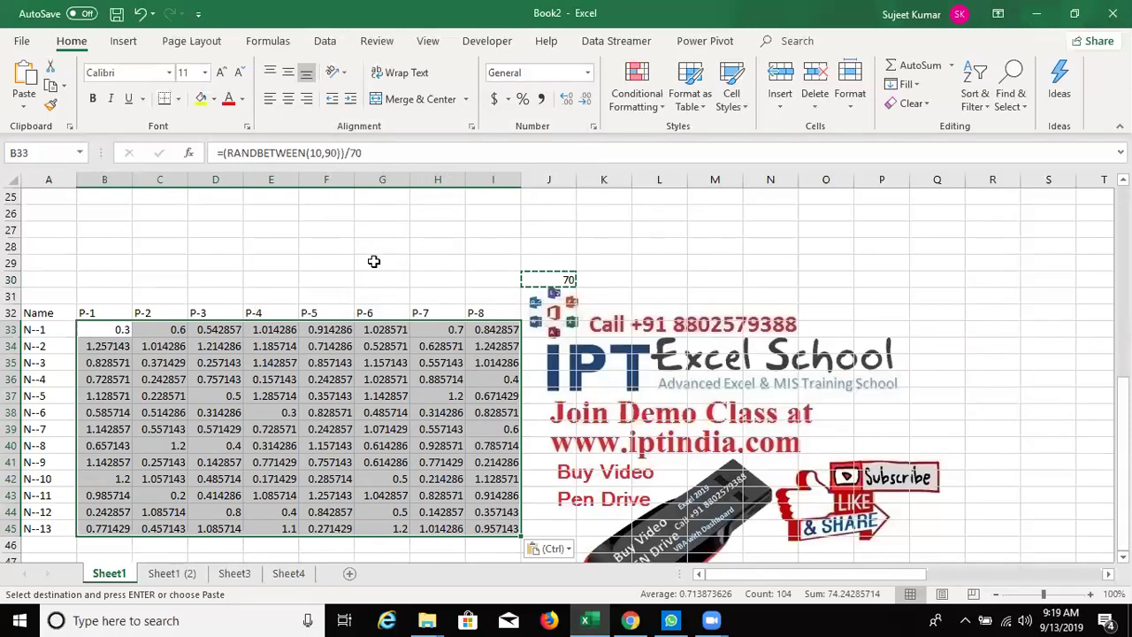
Undo the division and replace J30's 70 with =RANDBETWEEN(10,90).
key("ctrl+z")
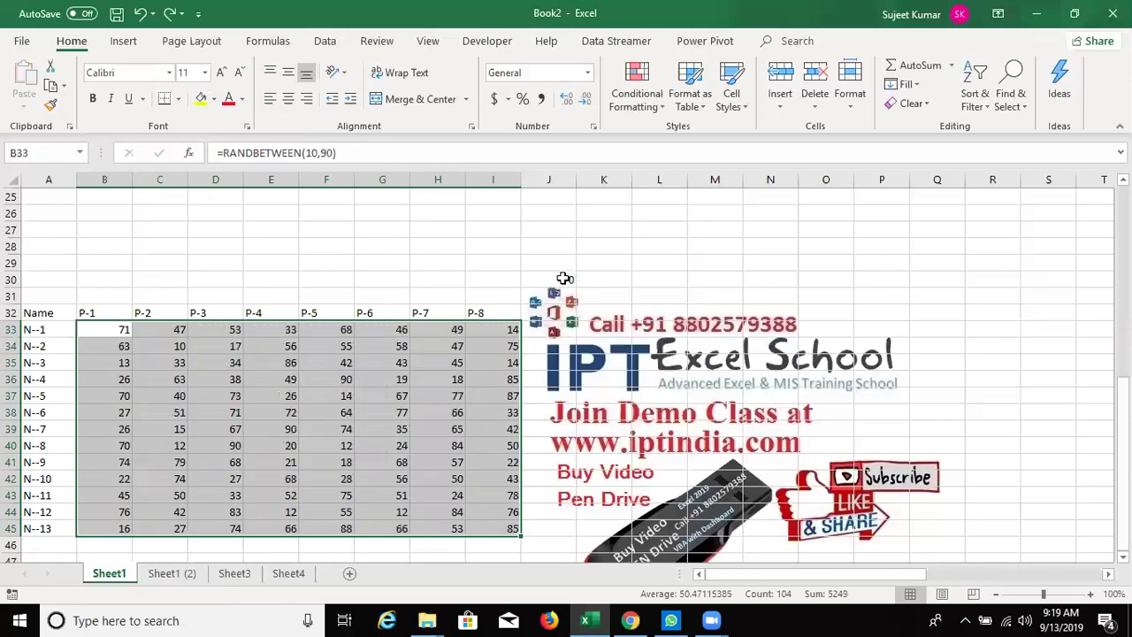
left_click(564, 278)
type("=ra")
key("Down")
key("Down")
key("Tab")
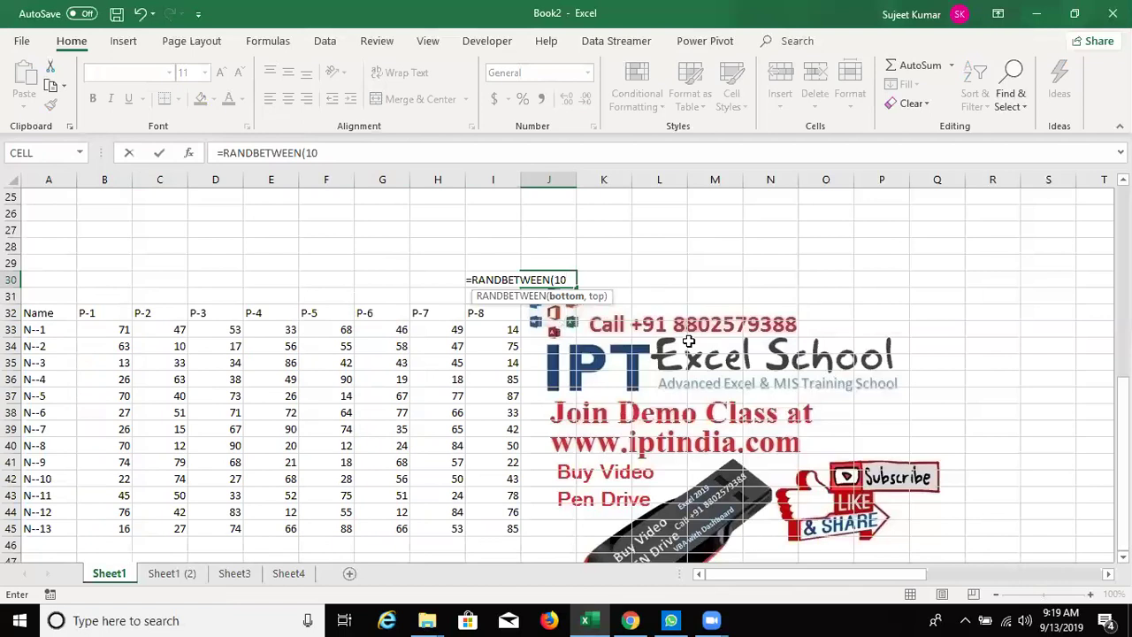
type(",90)")
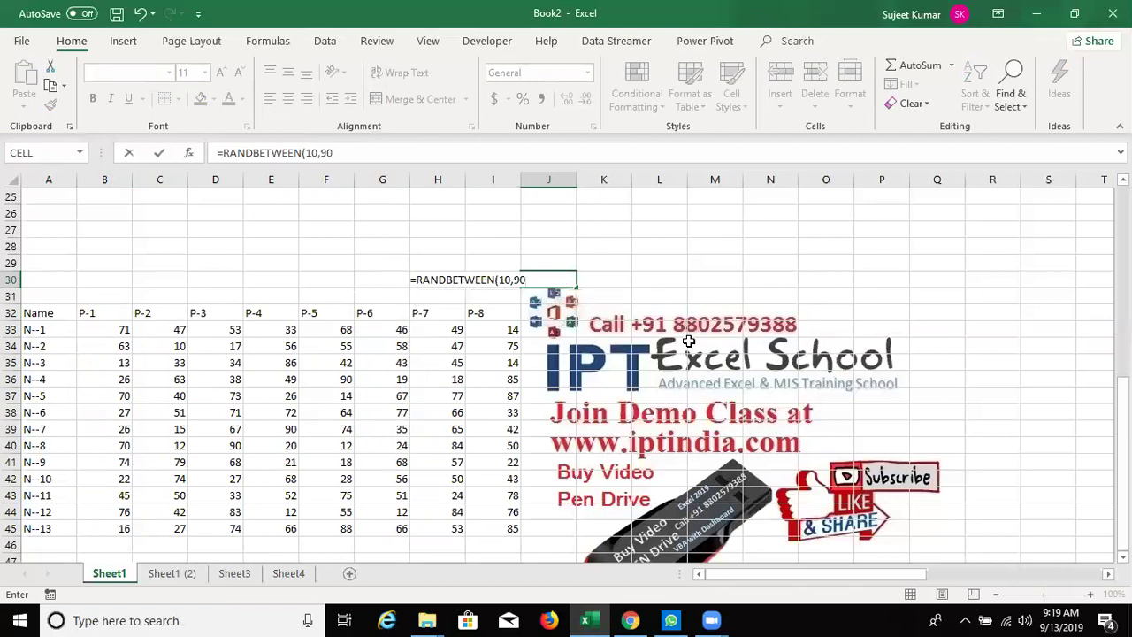
key("Return")
type(")")
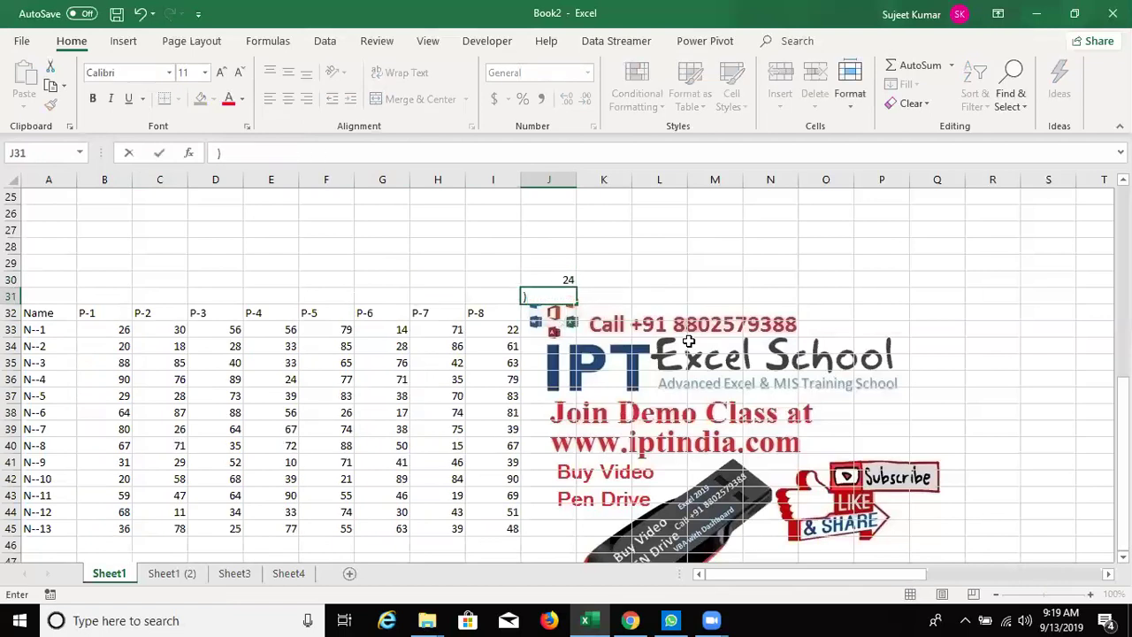
key("Escape")
key("Up")
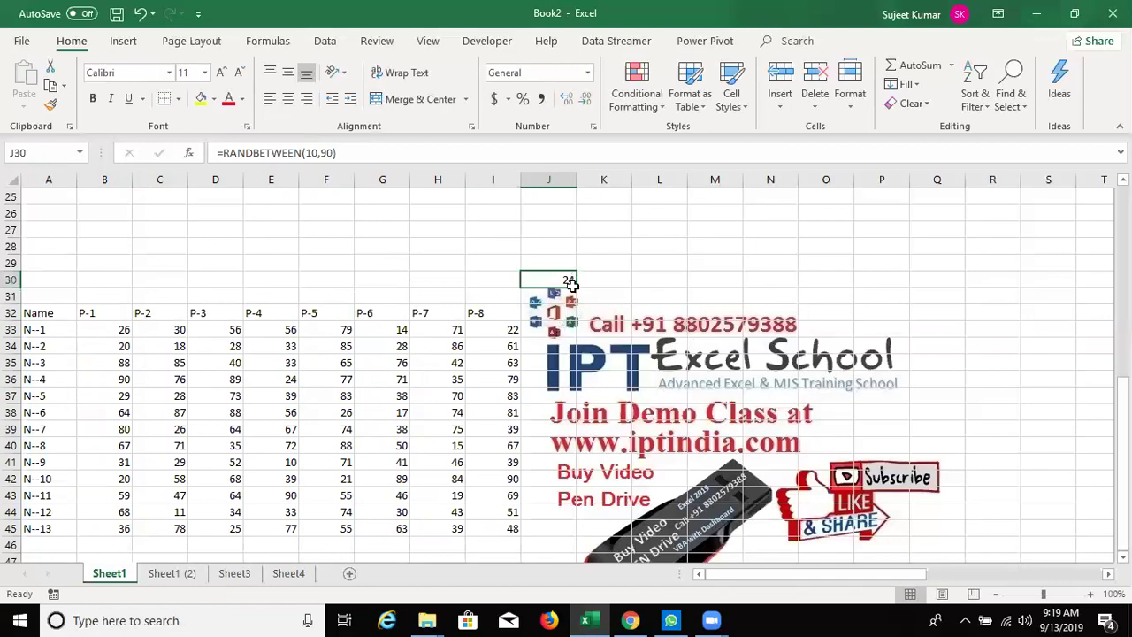
Copy J30's random formula and paste it over B33:I45 as formulas only.
key("ctrl+c")
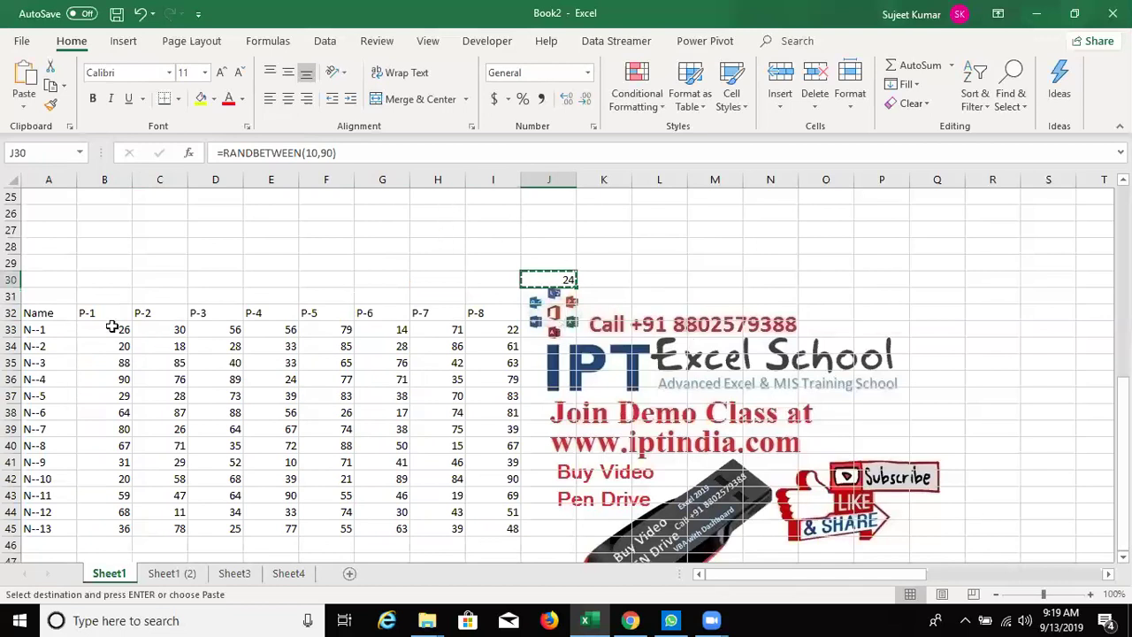
left_click_drag(113, 329, 506, 530)
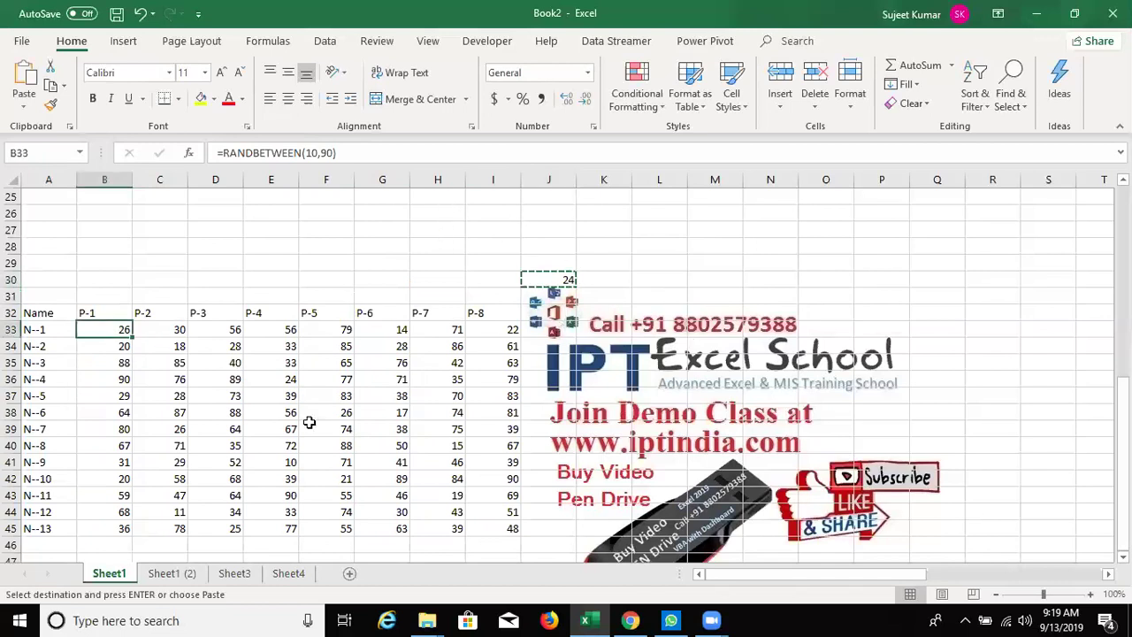
right_click(486, 491)
left_click(535, 257)
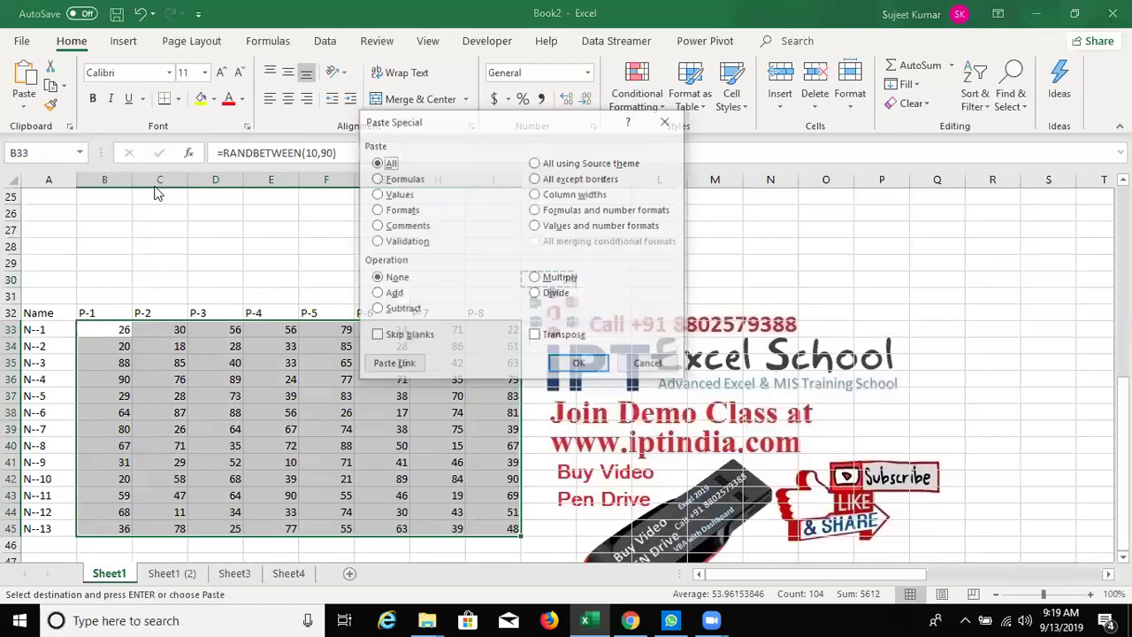
left_click(403, 180)
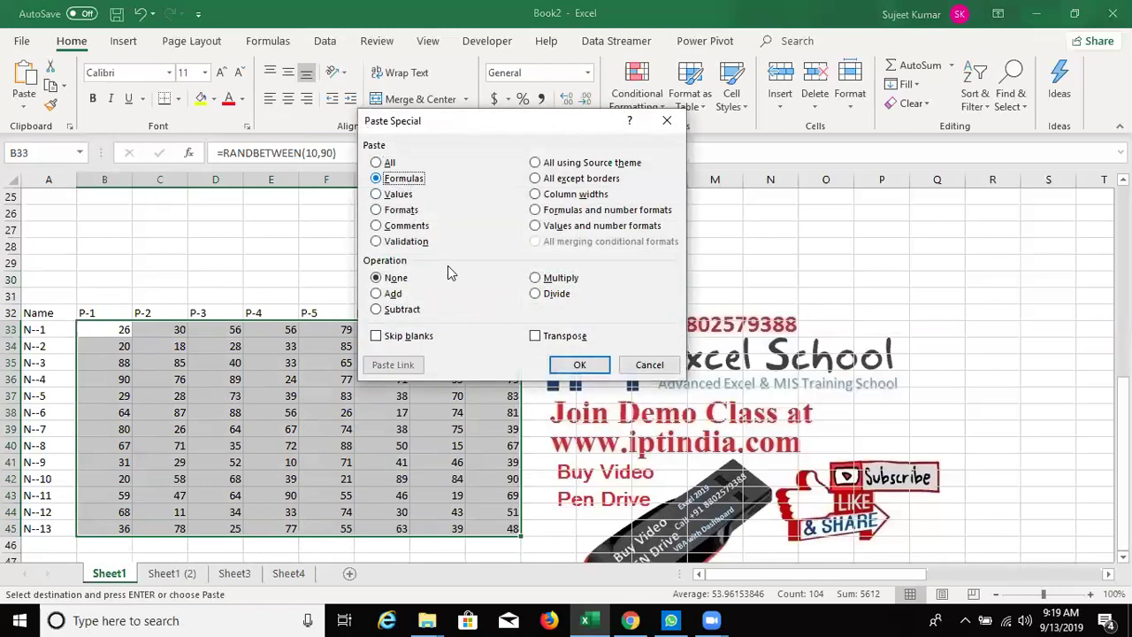
left_click(571, 366)
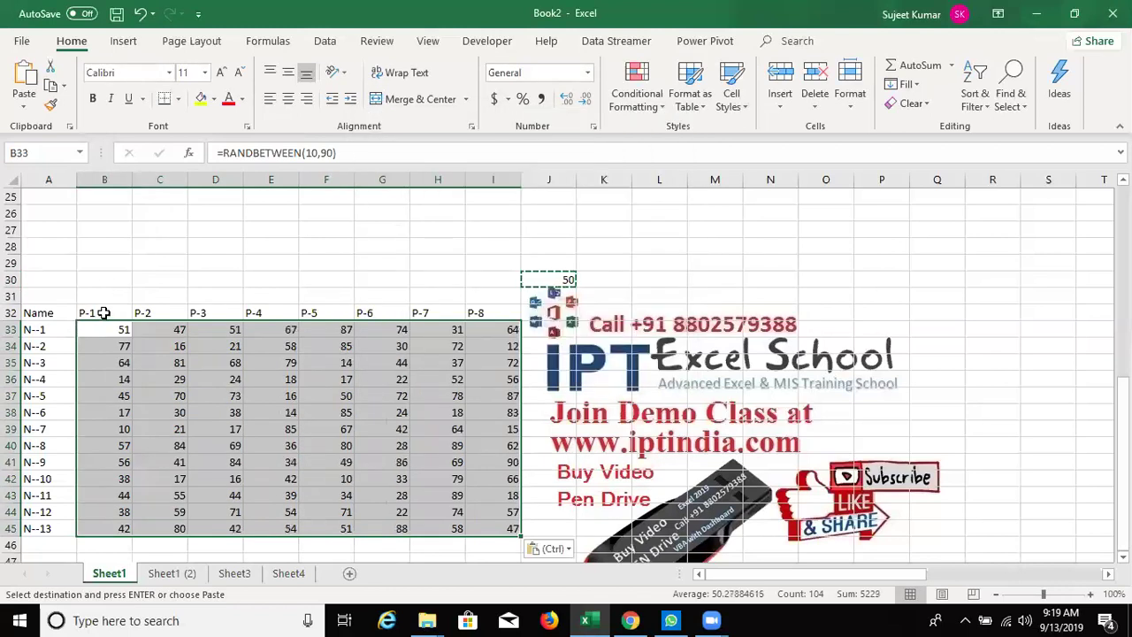
Paste Special J30's formula onto the marks again with Formulas and Divide selected.
left_click(111, 329)
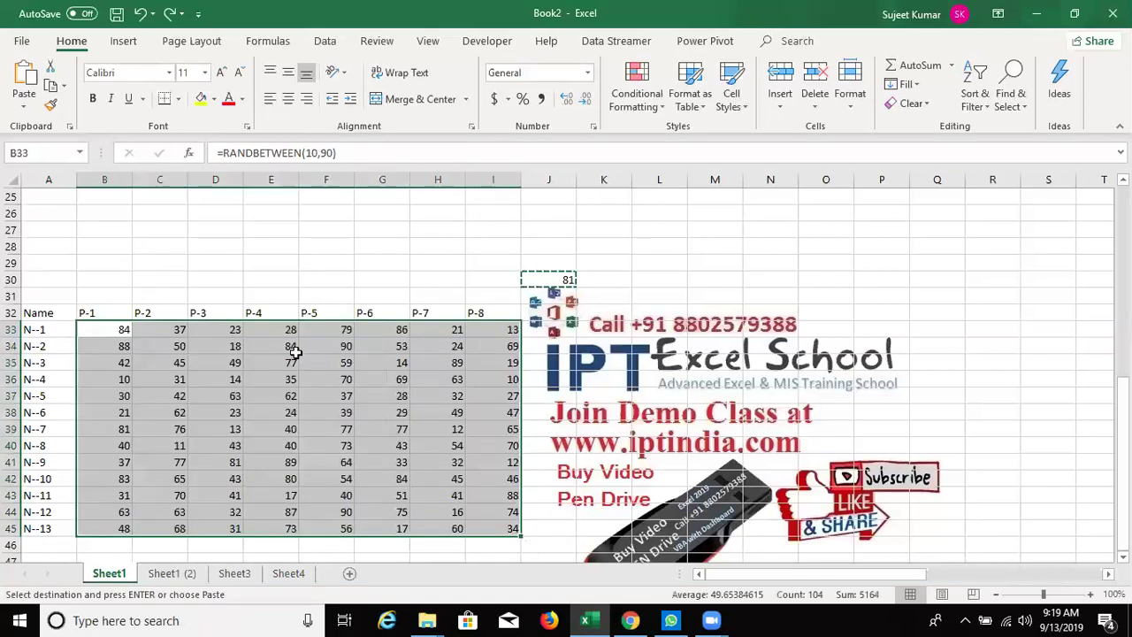
right_click(301, 354)
left_click(354, 117)
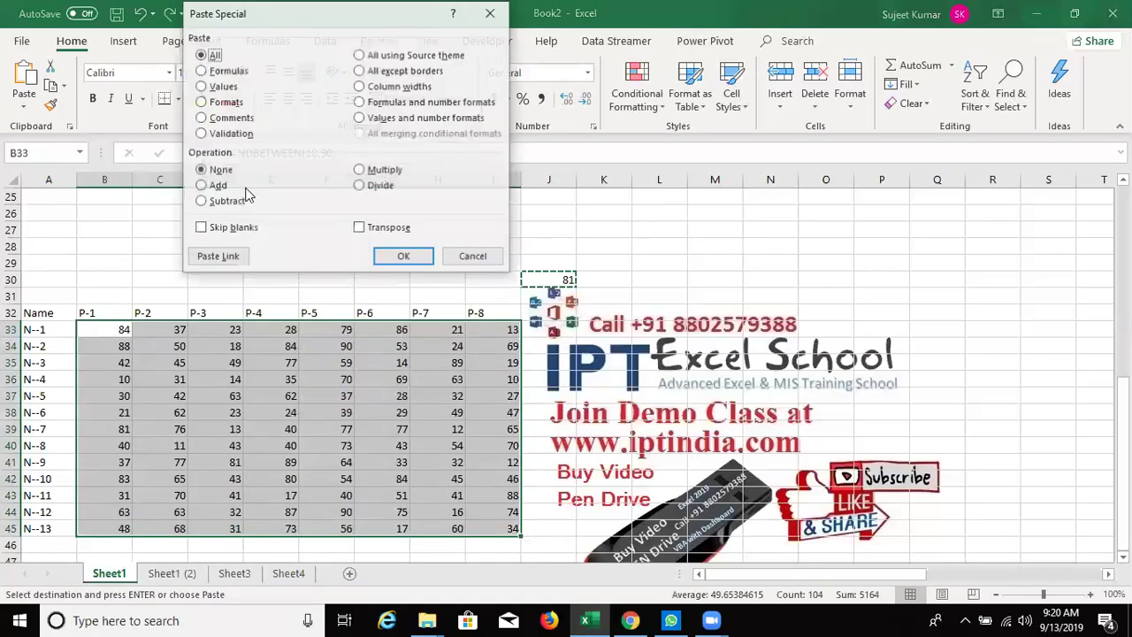
left_click(225, 71)
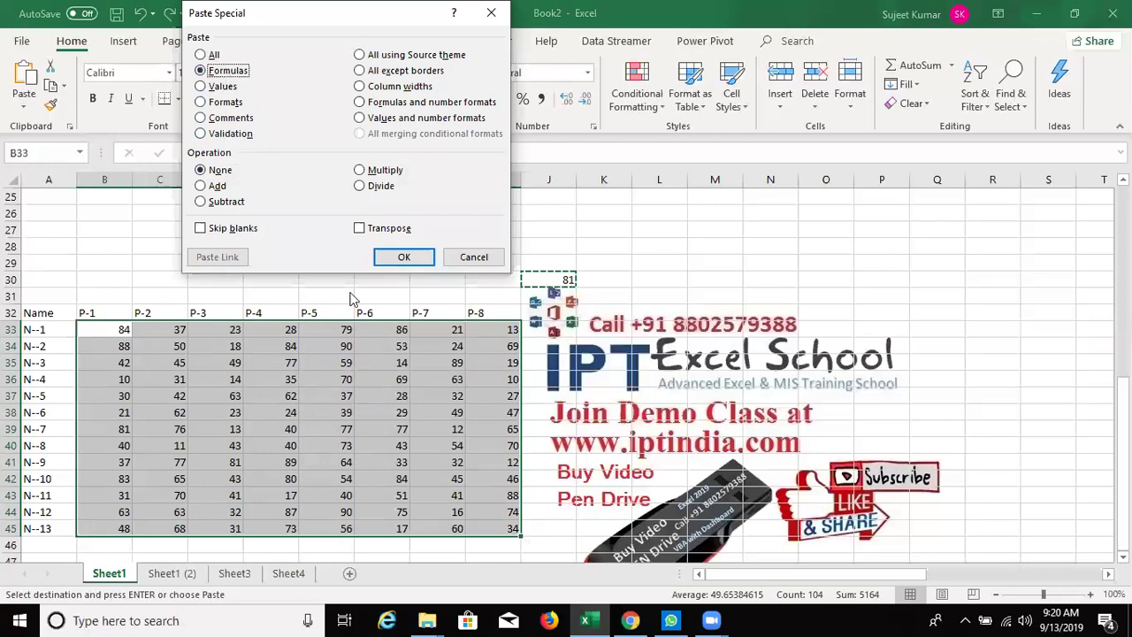
left_click(378, 188)
left_click(400, 259)
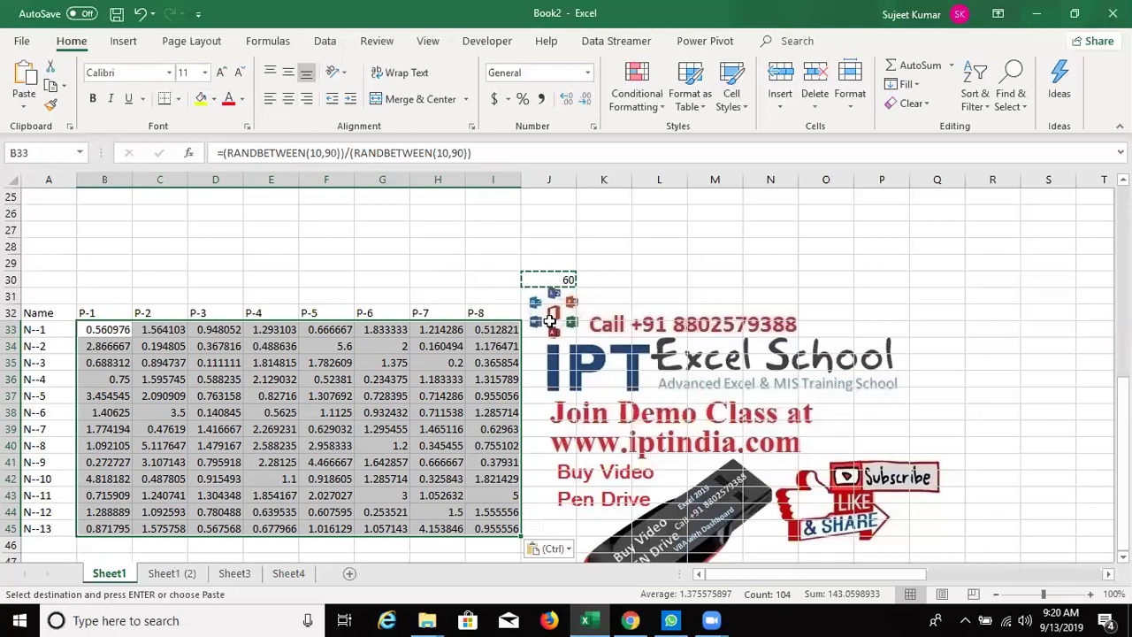
Paste the copied value over the marks as values only, then undo it.
key("ctrl+v")
right_click(163, 387)
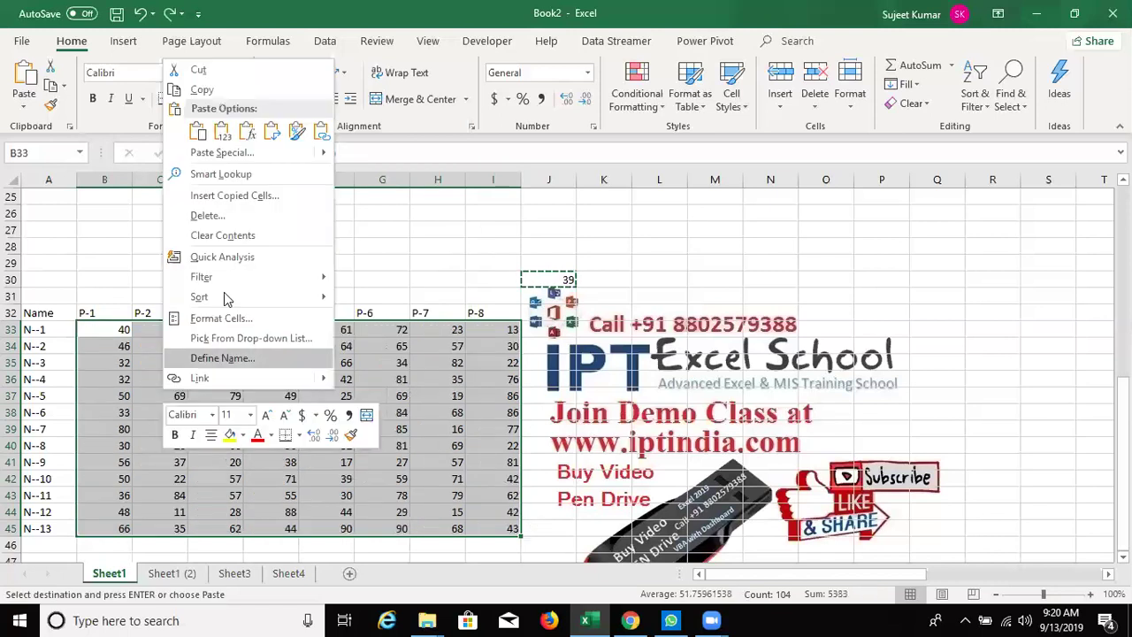
left_click(252, 154)
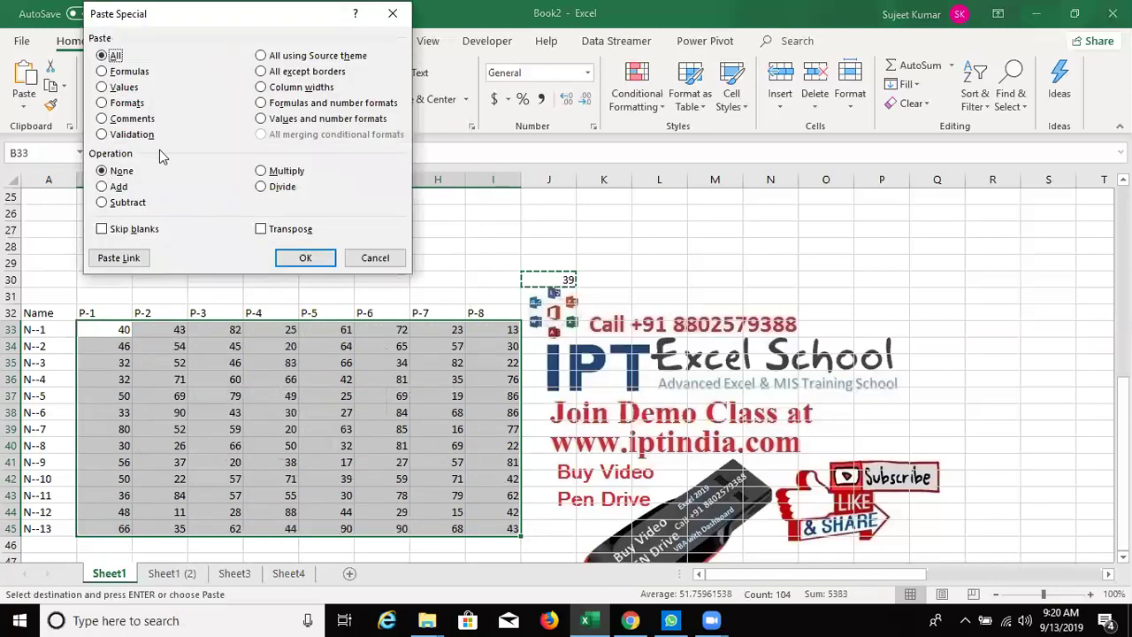
left_click(119, 87)
left_click(300, 262)
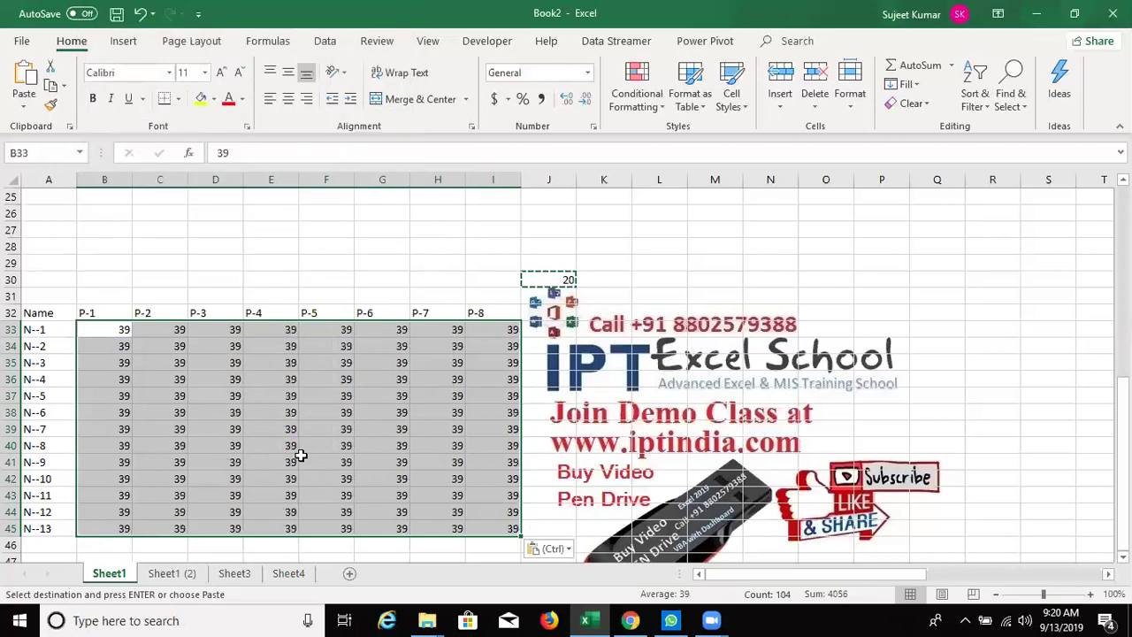
key("ctrl+z")
Paste Special values with Divide onto the marks, then undo back to RANDBETWEEN integers.
right_click(293, 385)
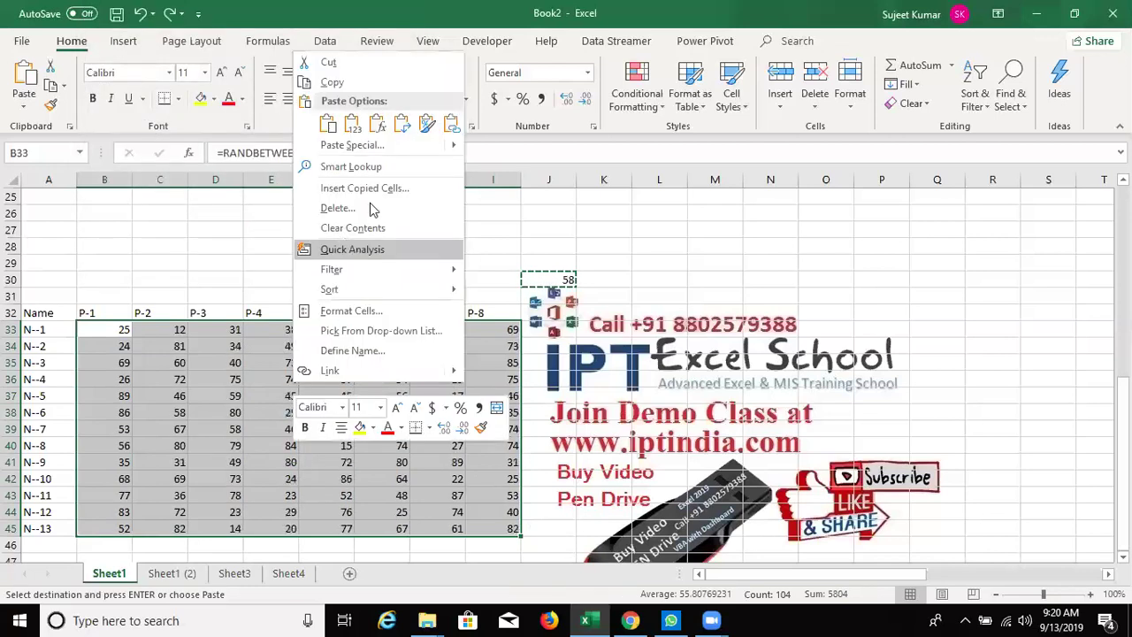
left_click(368, 147)
left_click(239, 87)
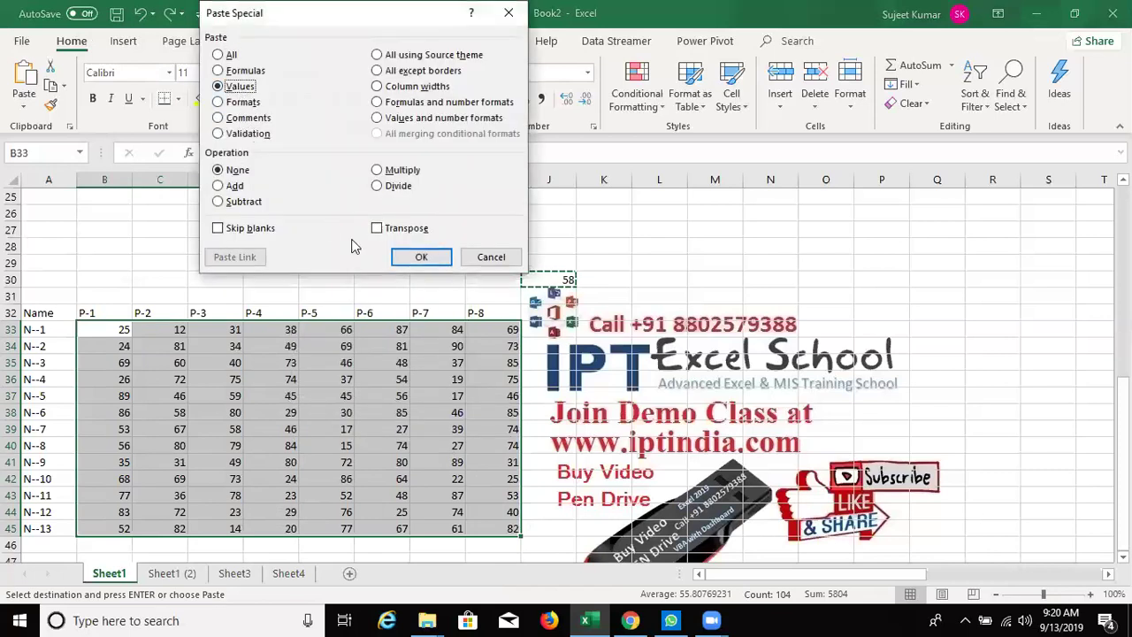
left_click(378, 186)
left_click(401, 253)
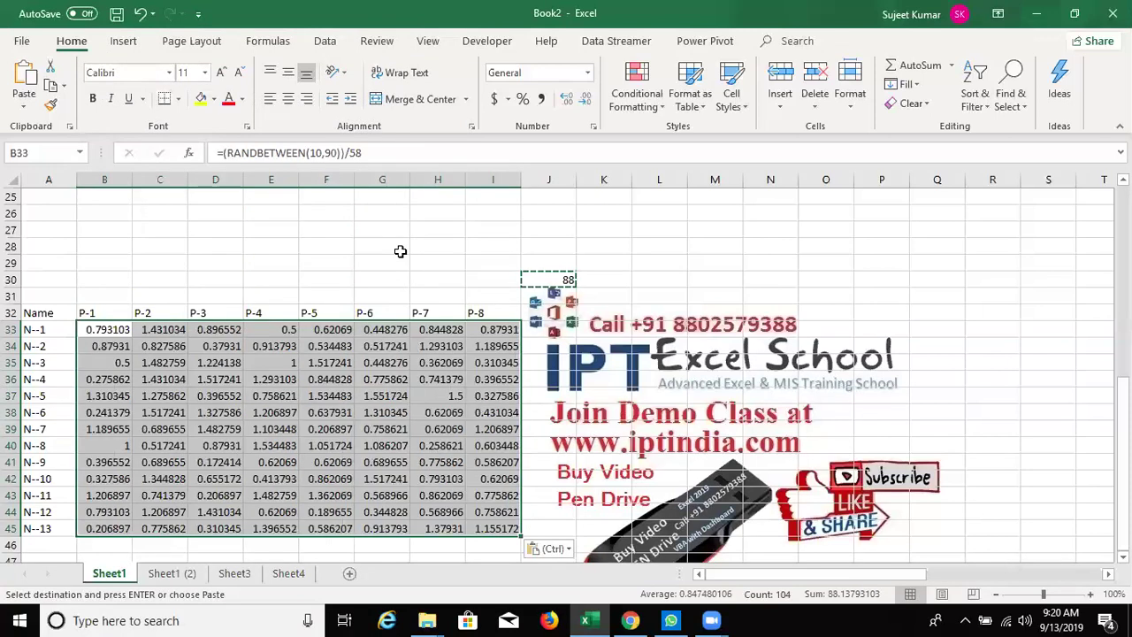
key("ctrl+z")
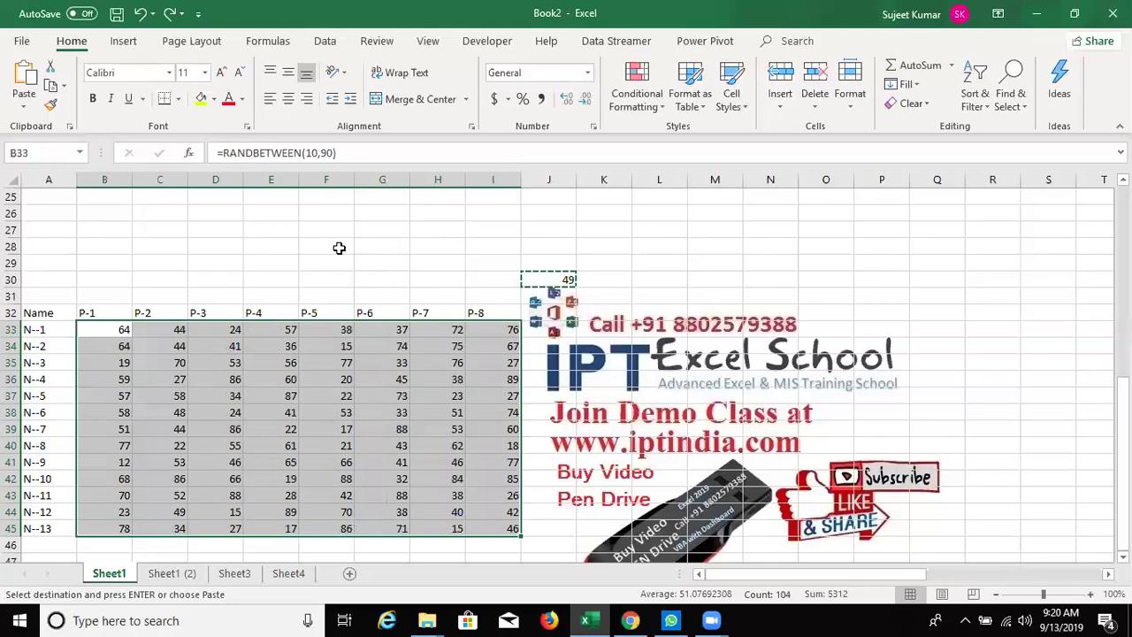
Clear all data from columns A through P.
scroll(338, 247, "up", 8)
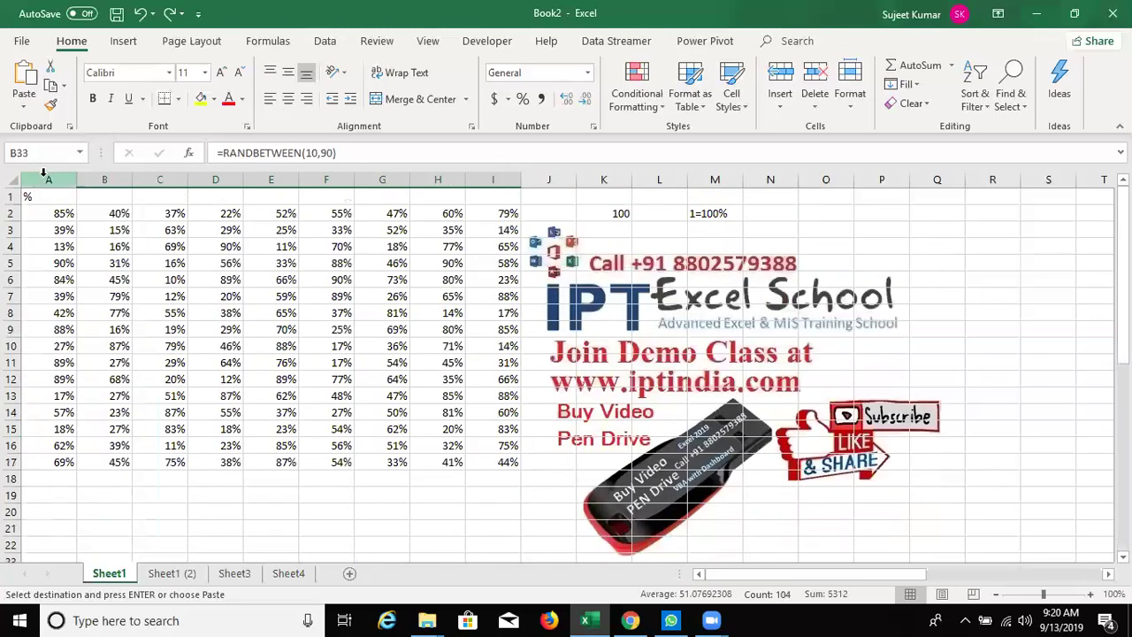
left_click(62, 177)
left_click_drag(62, 177, 874, 180)
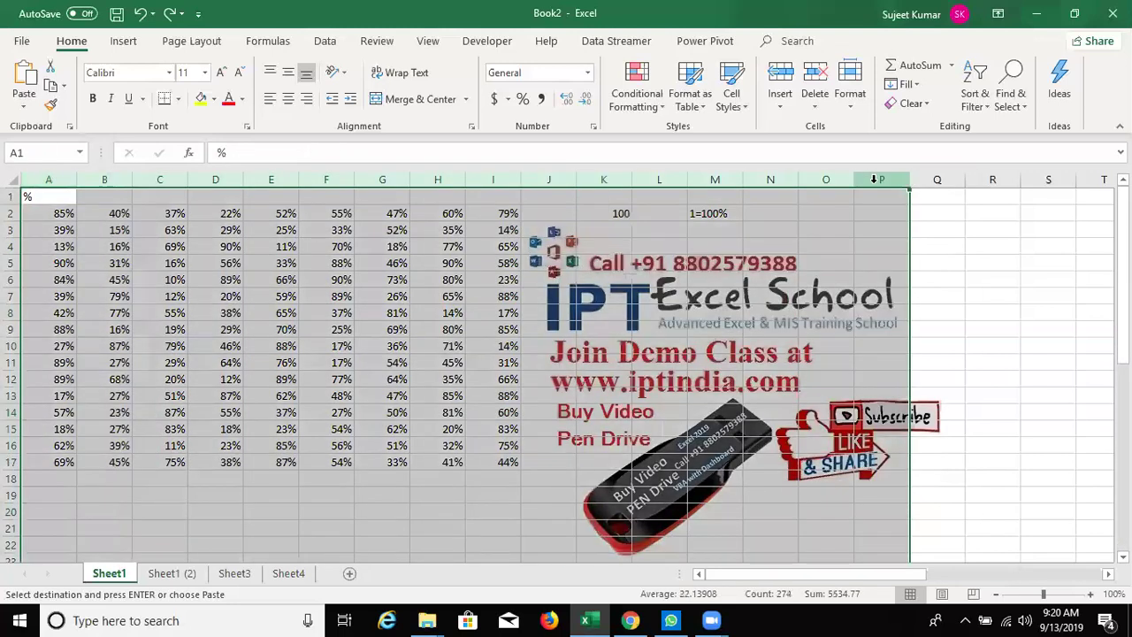
key("Delete")
key("ctrl+Home")
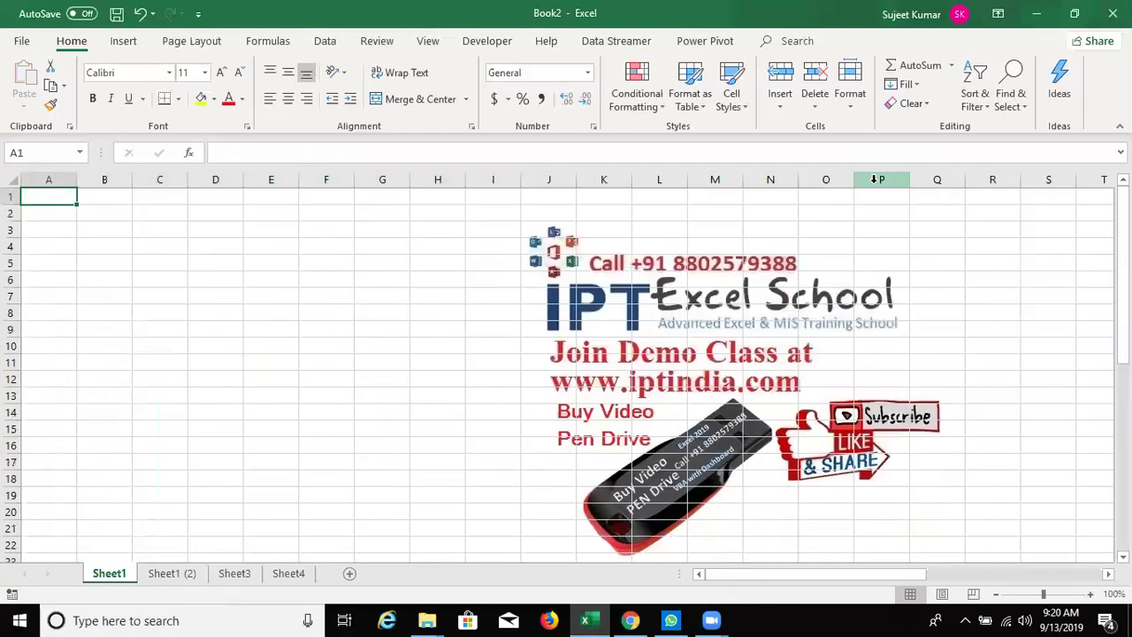
Enter the header 'Sales' in A1 and 85, 36, 85, 14, 78, 96, 25, 63 below it.
type("Sales")
key("Return")
type("85")
key("Return")
type("36")
key("Return")
type("85")
key("Return")
type("14")
key("Return")
type("78")
key("Return")
type("96")
key("Return")
type("25")
key("Return")
type("63")
key("Return")
Continue the Sales list in A10:A18 with 14, 52, 36, 96, 25, 63, 12, 36, 63.
type("14")
key("Return")
type("52")
key("Return")
type("36")
key("Return")
type("96")
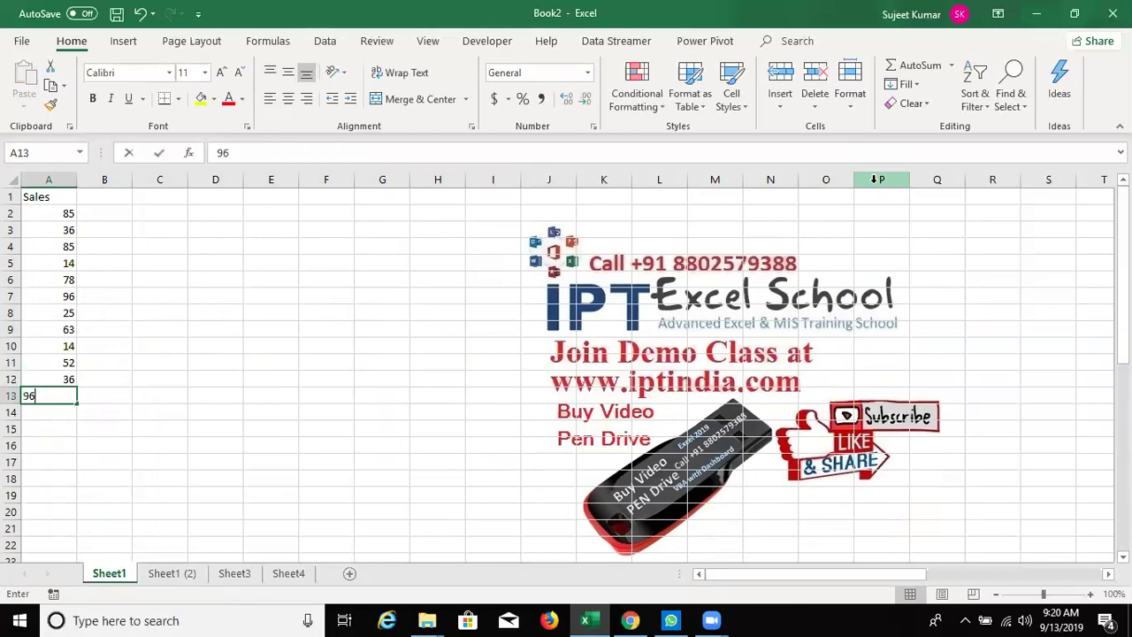
key("Return")
type("25")
key("Return")
type("63")
key("Return")
type("12")
key("Return")
type("36")
key("Return")
type("63")
key("Return")
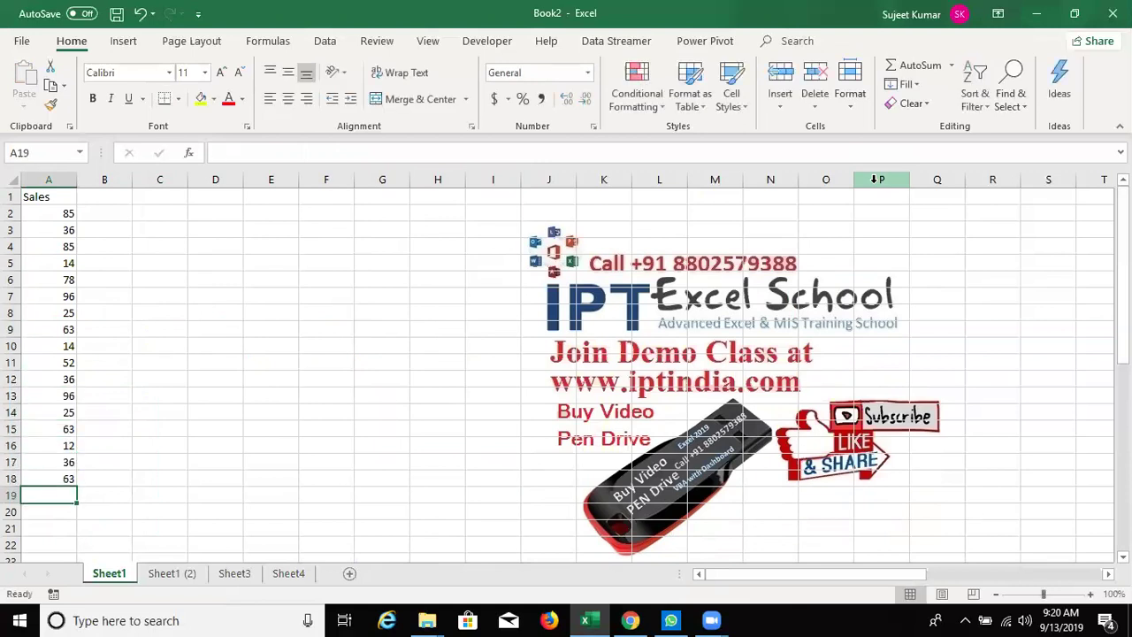
left_click(90, 251)
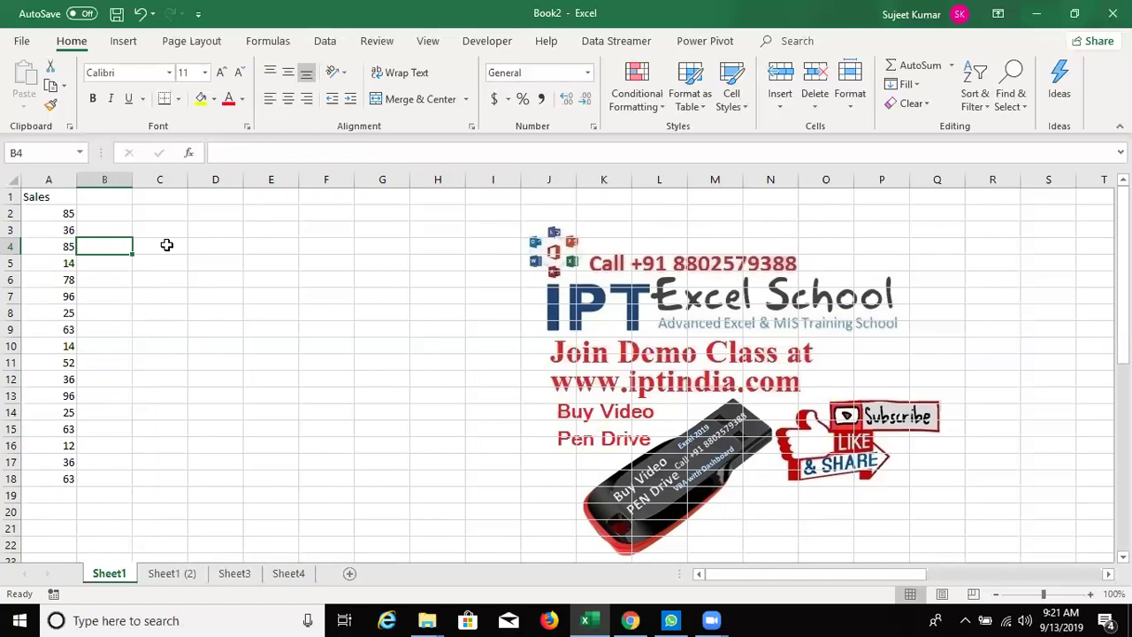
Enter 85 in B4 and 14 in B10 beside the Sales list.
type("85")
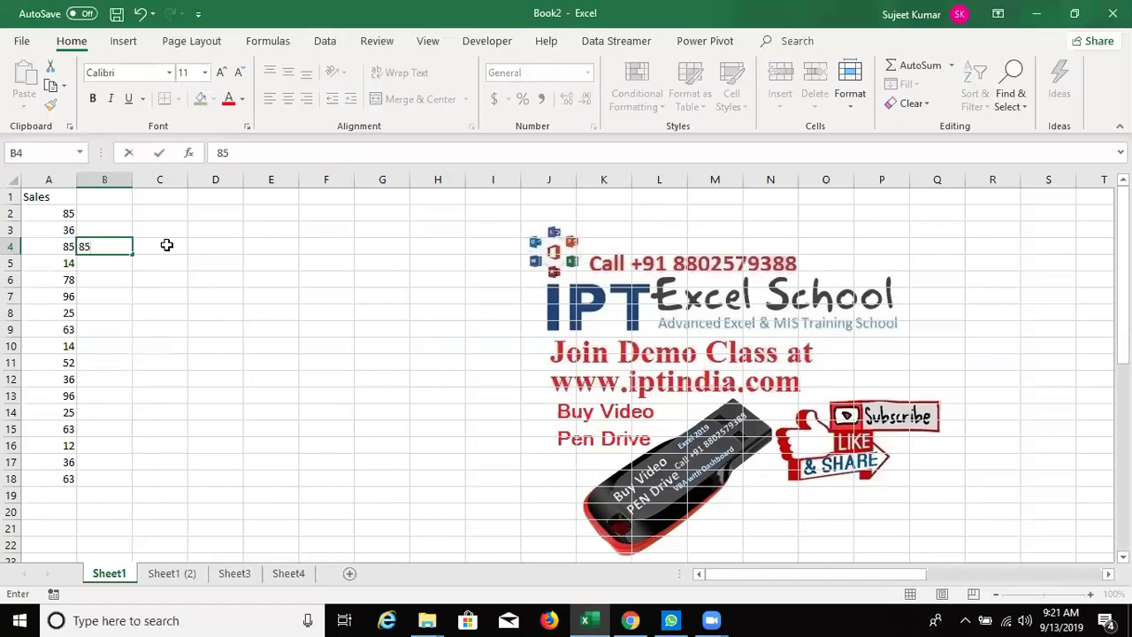
key("Return")
key("Down")
key("Down")
key("Down")
key("Down")
type("14")
key("Return")
Change B4 to 80 and B10 to 24, and put 21 in B16.
key("Down")
key("Down")
key("Down")
key("Up")
key("Up")
key("Up")
key("Up")
key("Up")
key("Up")
key("Up")
key("Down")
type("80")
key("Return")
key("Down")
key("Down")
key("Down")
key("Down")
key("Down")
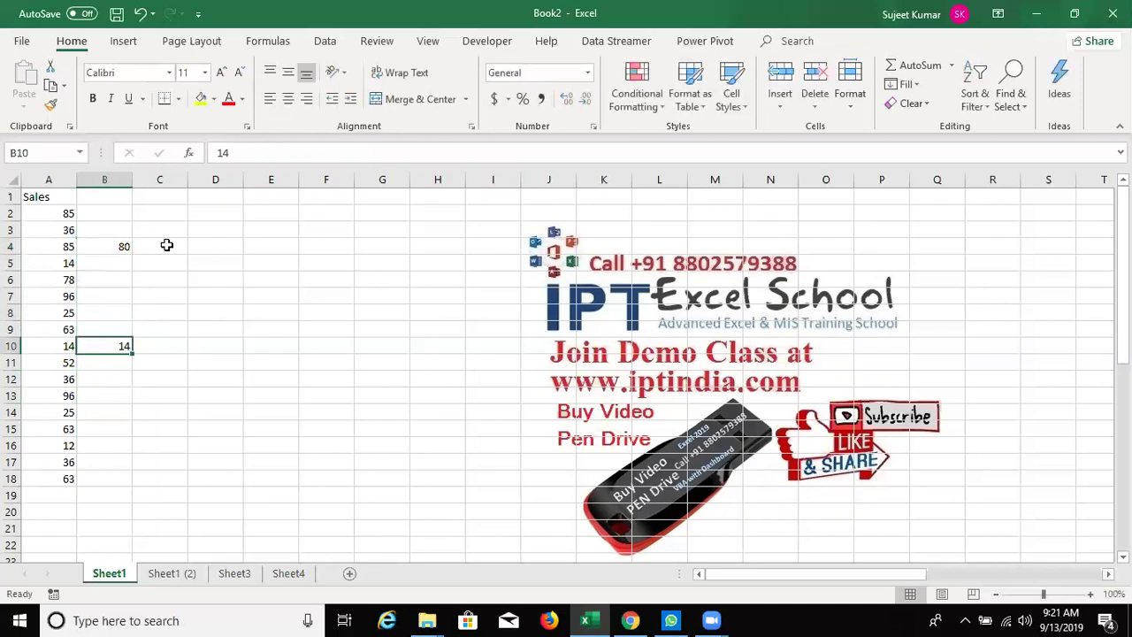
type("24")
key("Return")
key("Down")
key("Down")
key("Down")
key("Down")
key("Down")
type("21")
key("Return")
key("Down")
key("Up")
key("Up")
key("Up")
key("Up")
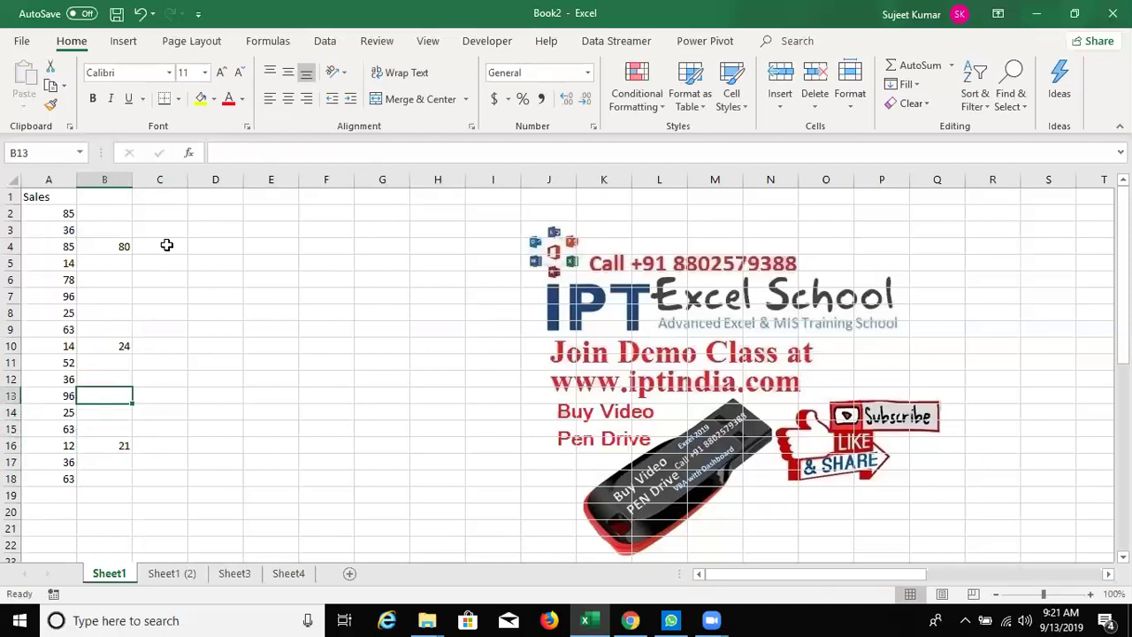
left_click(140, 245)
left_click_drag(138, 245, 139, 246)
key("ctrl+c")
key("Left")
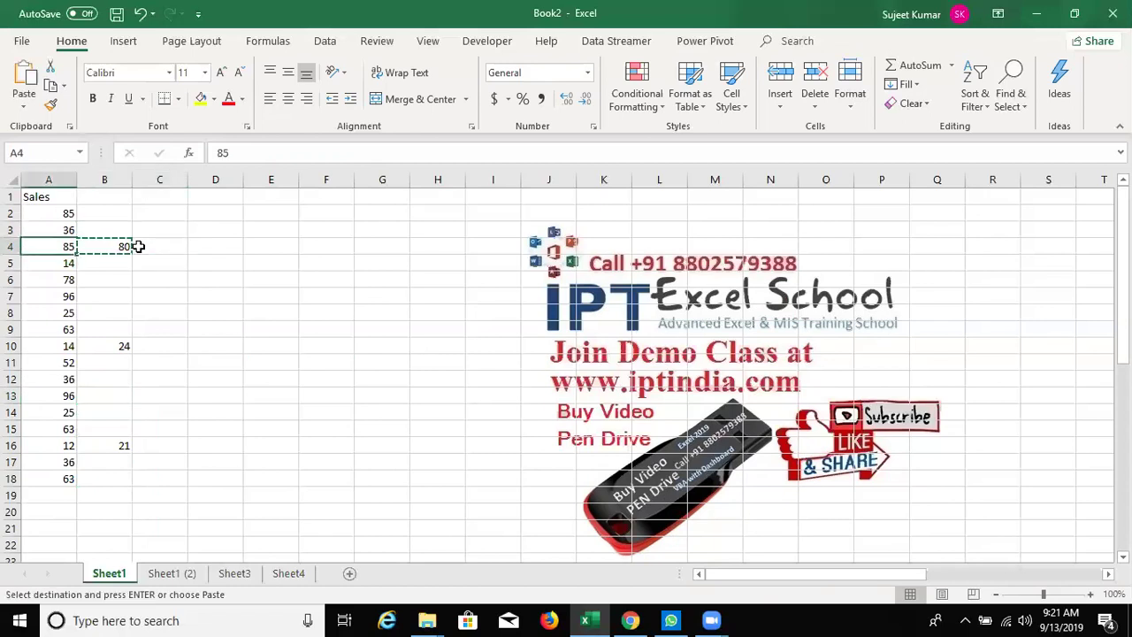
key("ctrl+v")
key("Down")
key("Down")
key("Down")
key("Down")
key("Down")
key("Down")
key("Right")
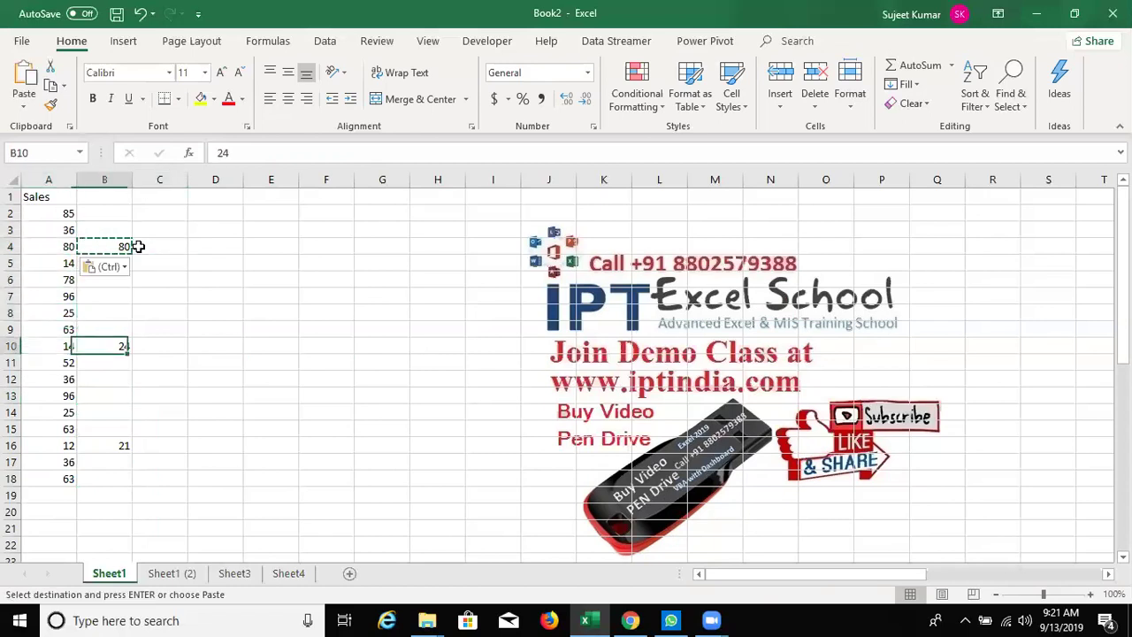
key("ctrl+c")
key("Left")
key("ctrl+v")
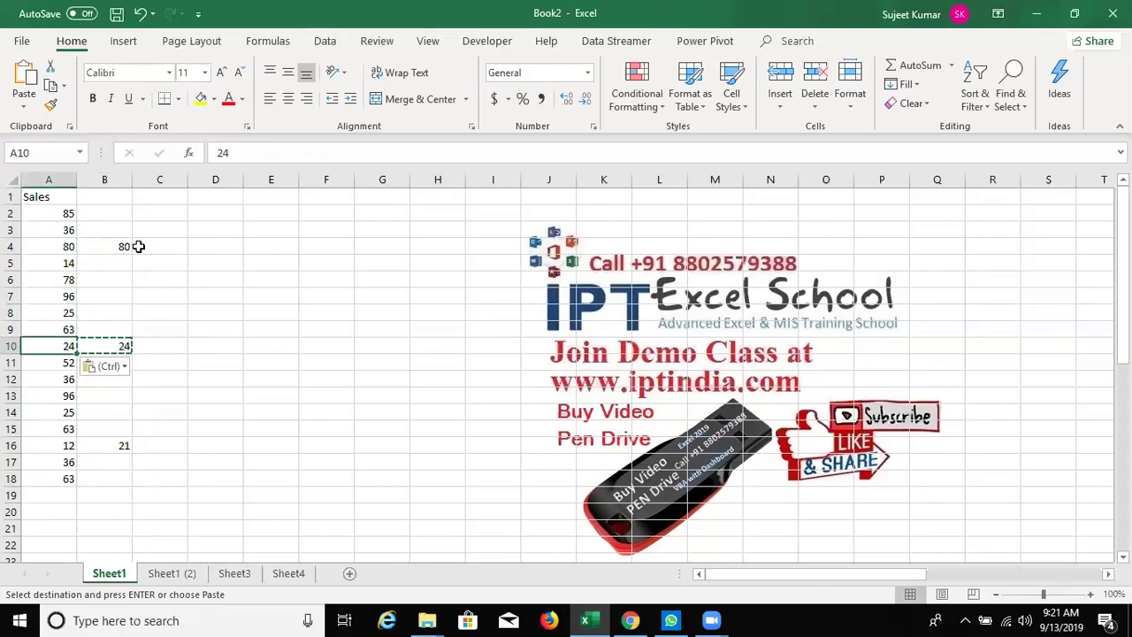
key("ctrl+z")
key("ctrl+z")
key("Escape")
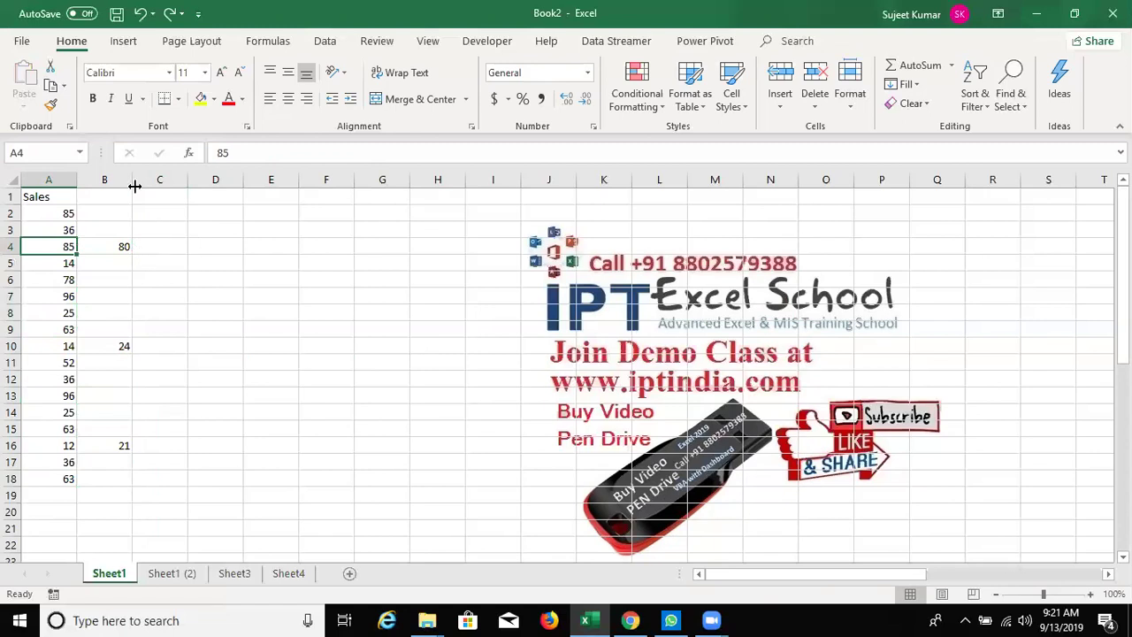
left_click(117, 176)
key("ctrl+c")
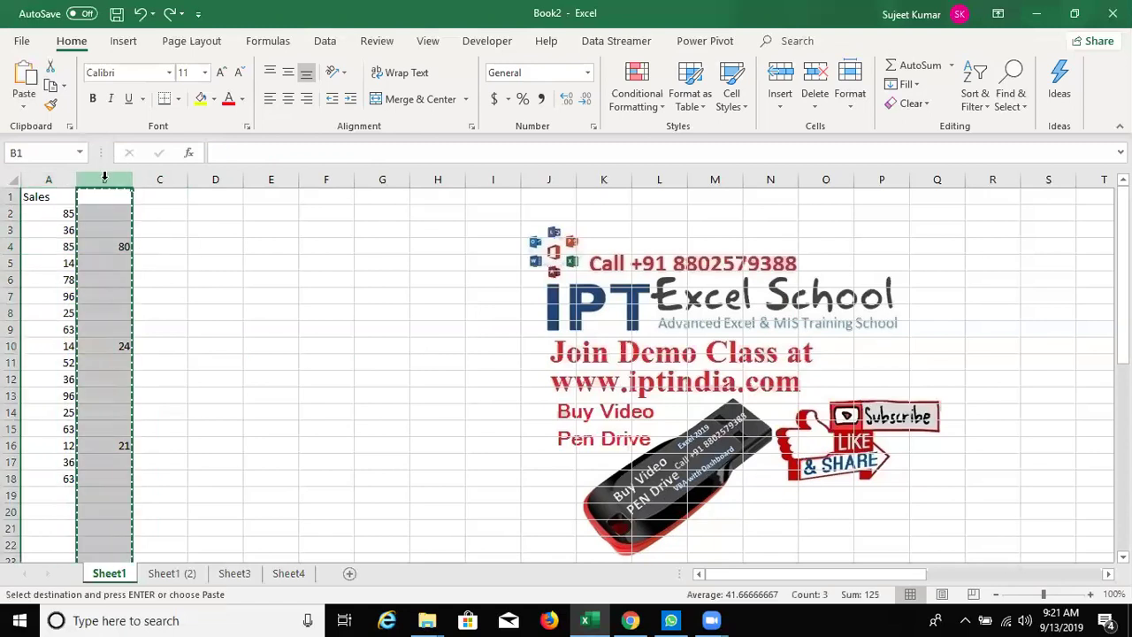
left_click(57, 170)
right_click(58, 173)
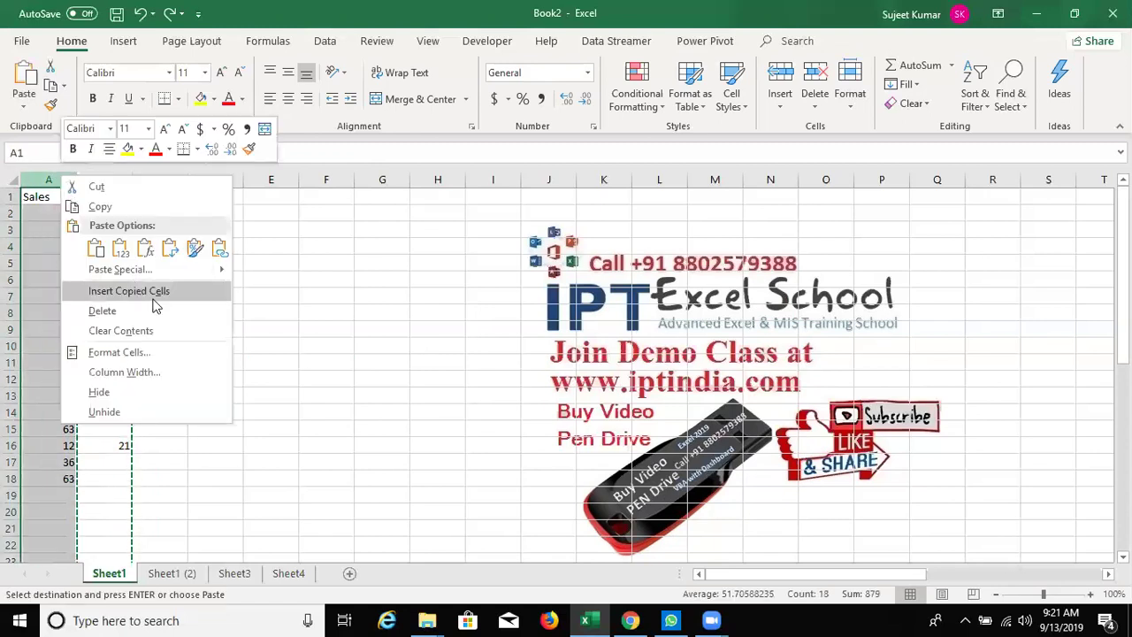
left_click(140, 268)
left_click(221, 368)
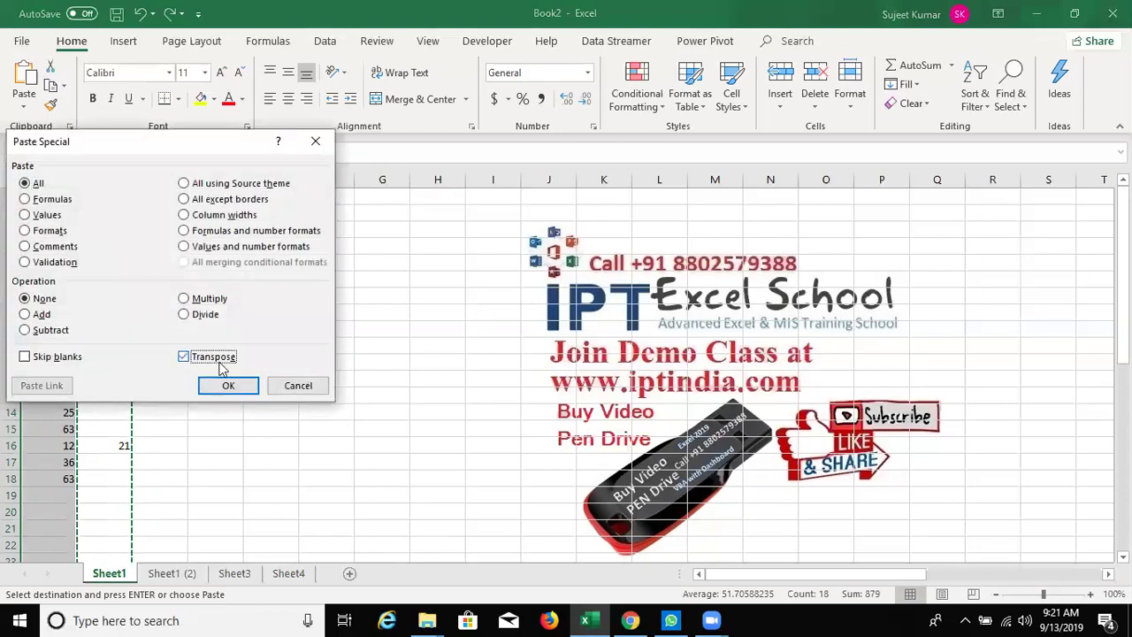
left_click(183, 357)
left_click(74, 364)
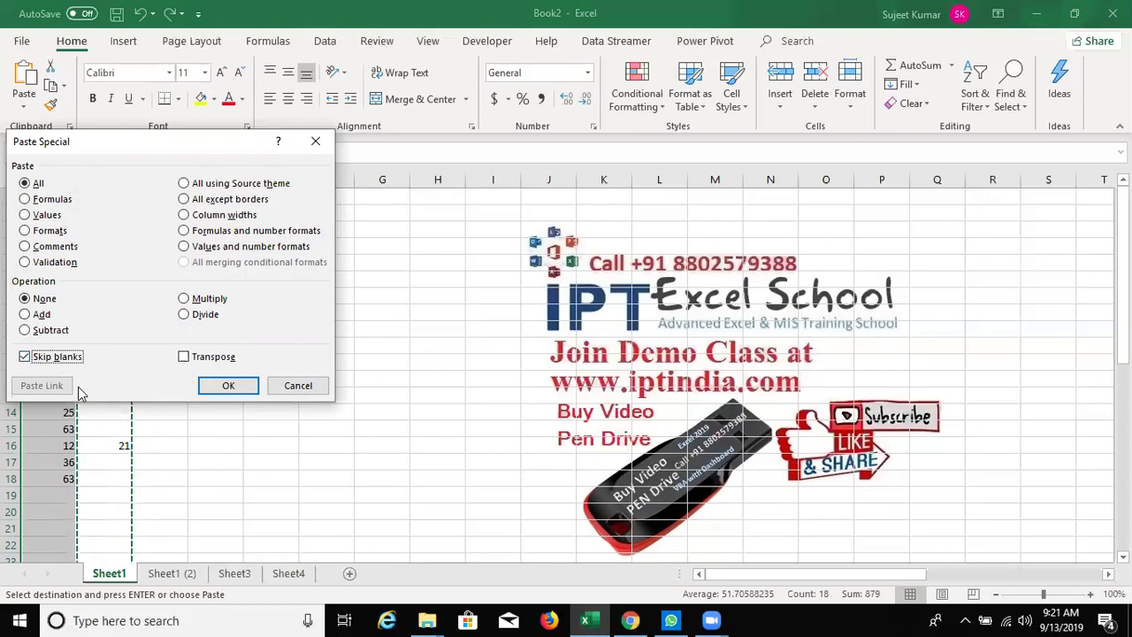
left_click(213, 390)
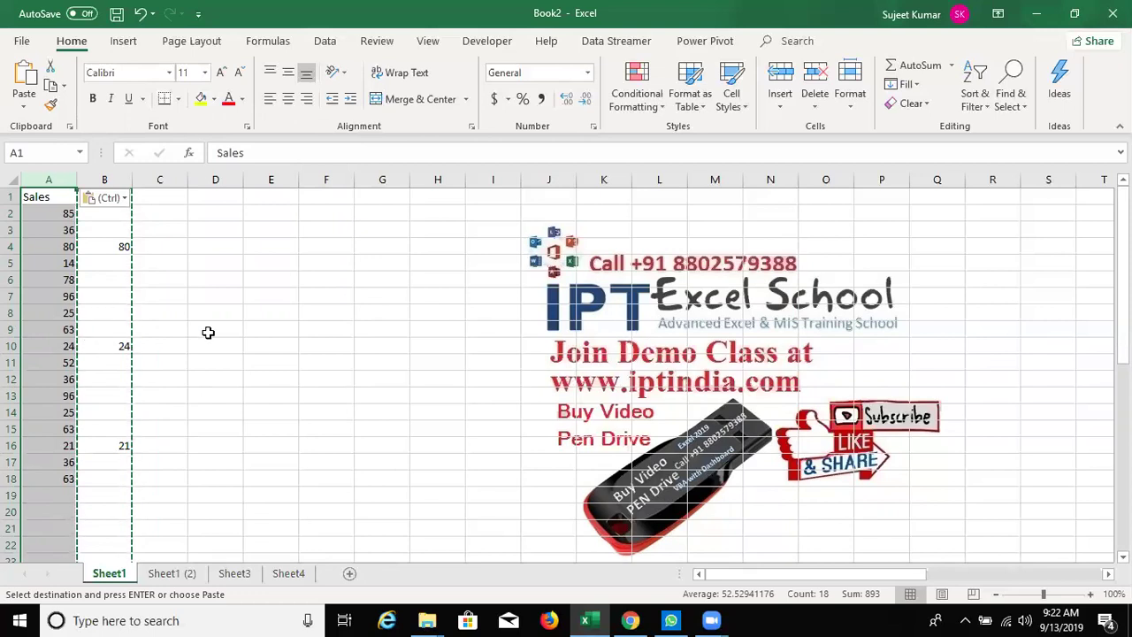
left_click(527, 486)
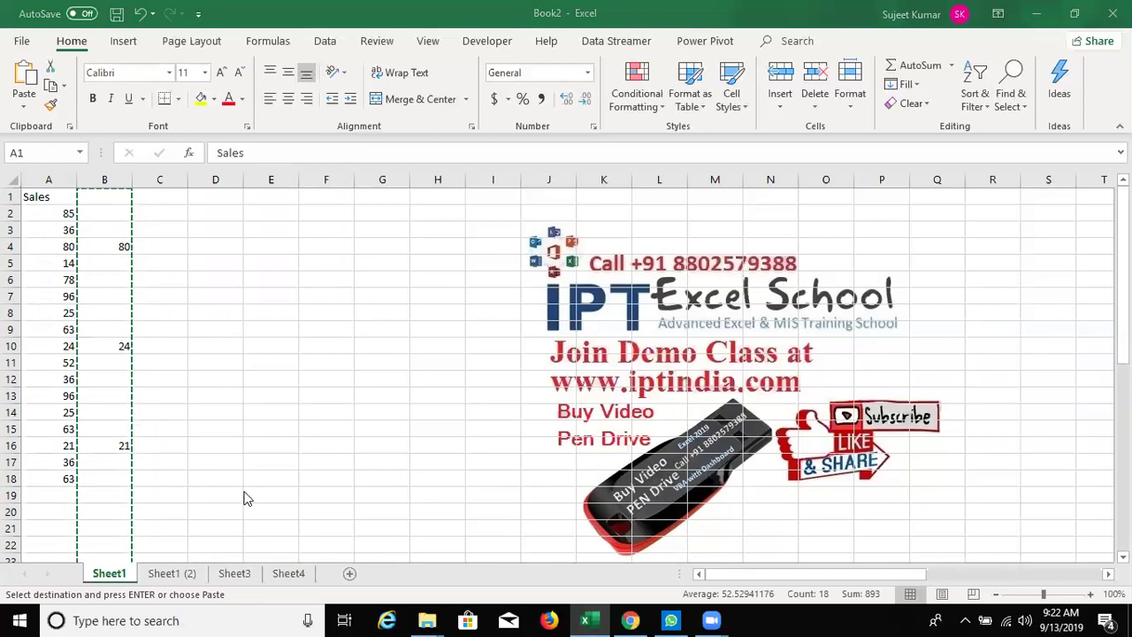
left_click(177, 576, "ctrl")
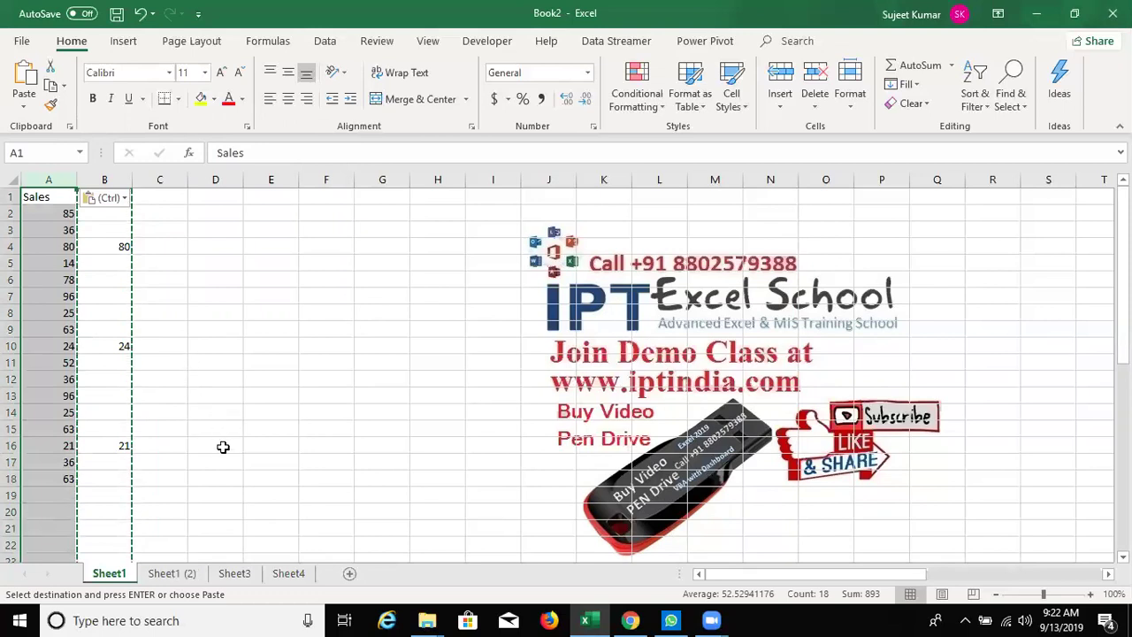
key("ctrl+z")
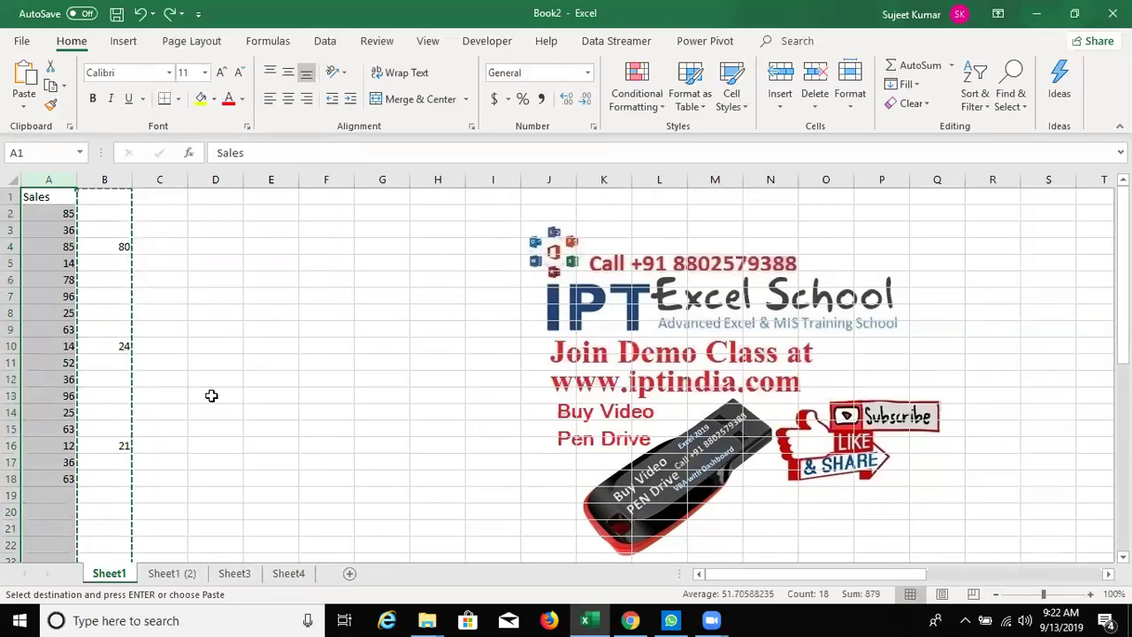
key("Escape")
left_click(173, 244)
left_click(167, 294)
left_click(113, 248)
left_click(103, 327)
left_click(99, 362)
left_click(122, 231)
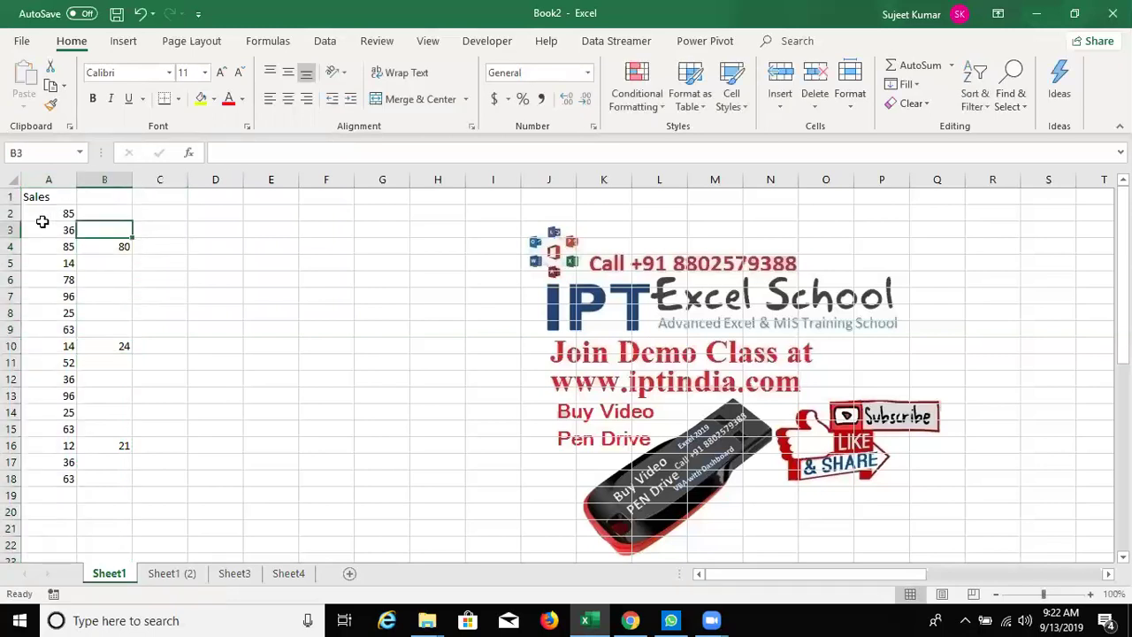
left_click(100, 213)
left_click_drag(100, 213, 126, 409)
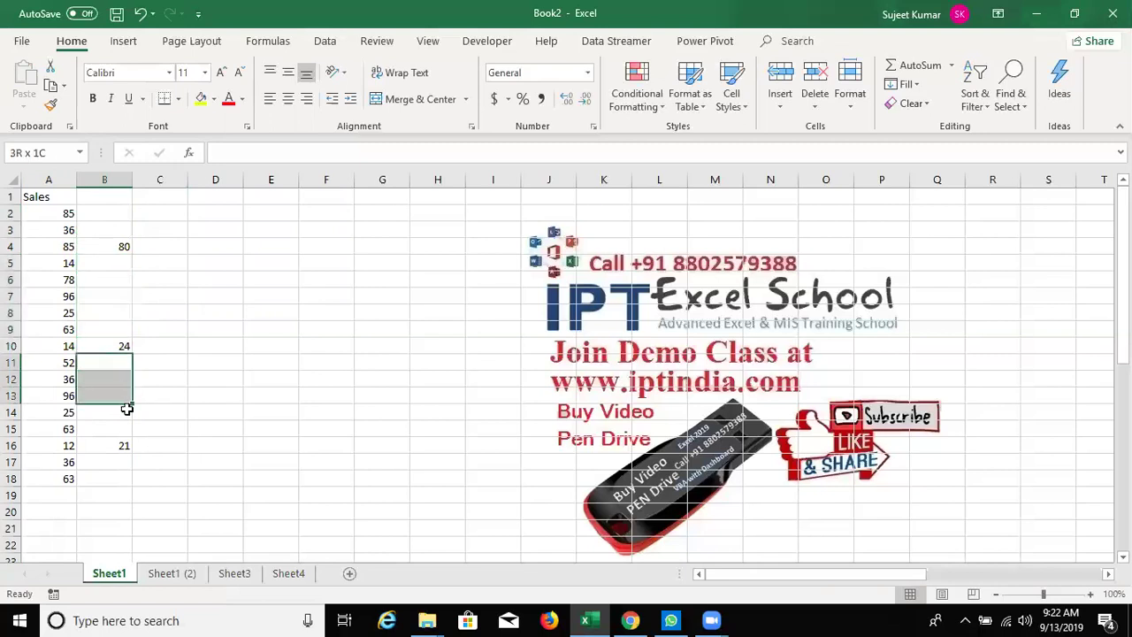
left_click(125, 251)
left_click(69, 247)
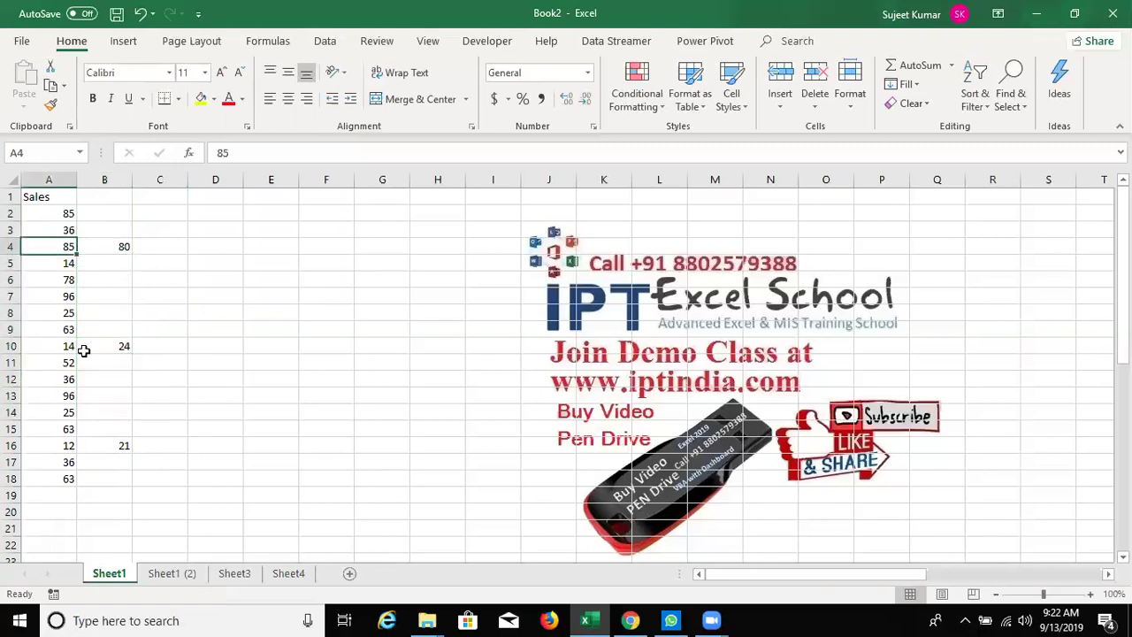
left_click(107, 343)
left_click(65, 345)
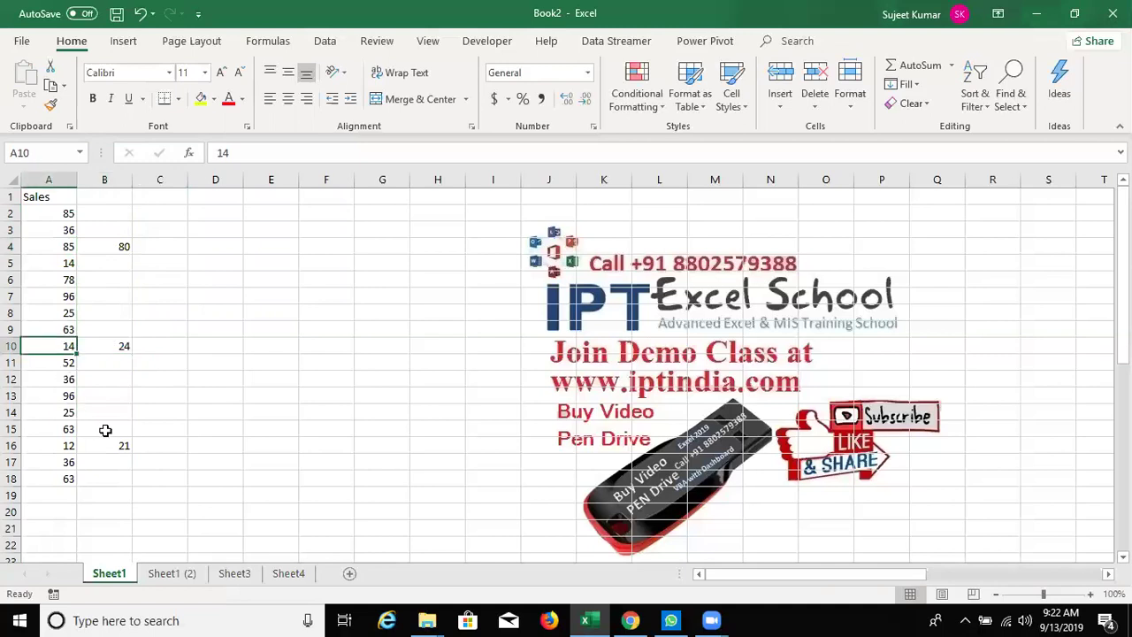
left_click(111, 445)
left_click(67, 441)
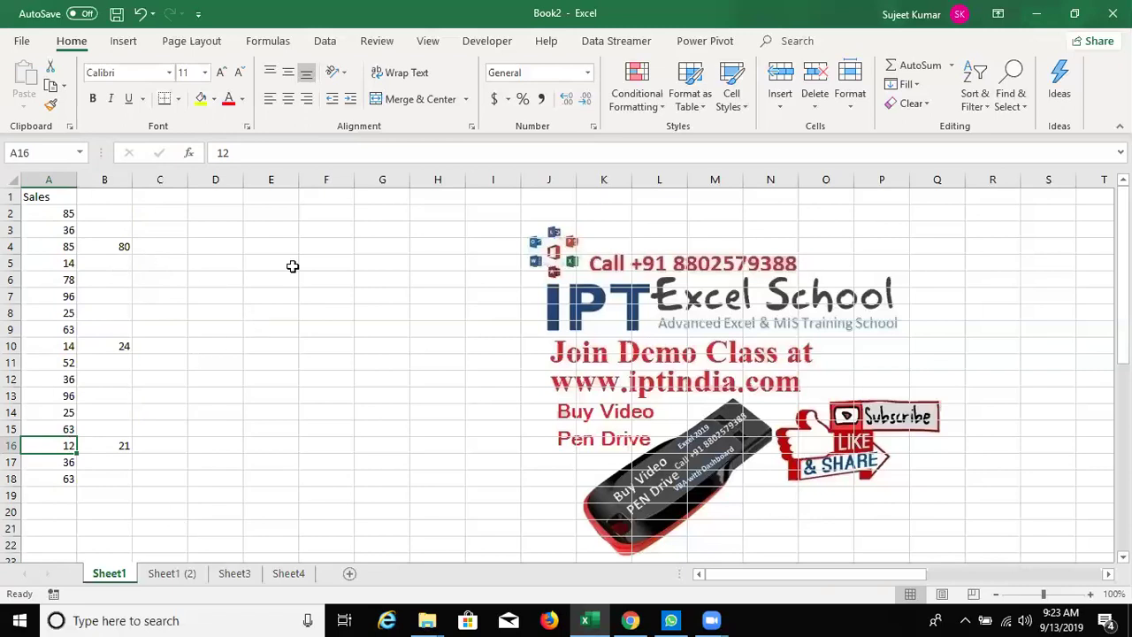
left_click(110, 174)
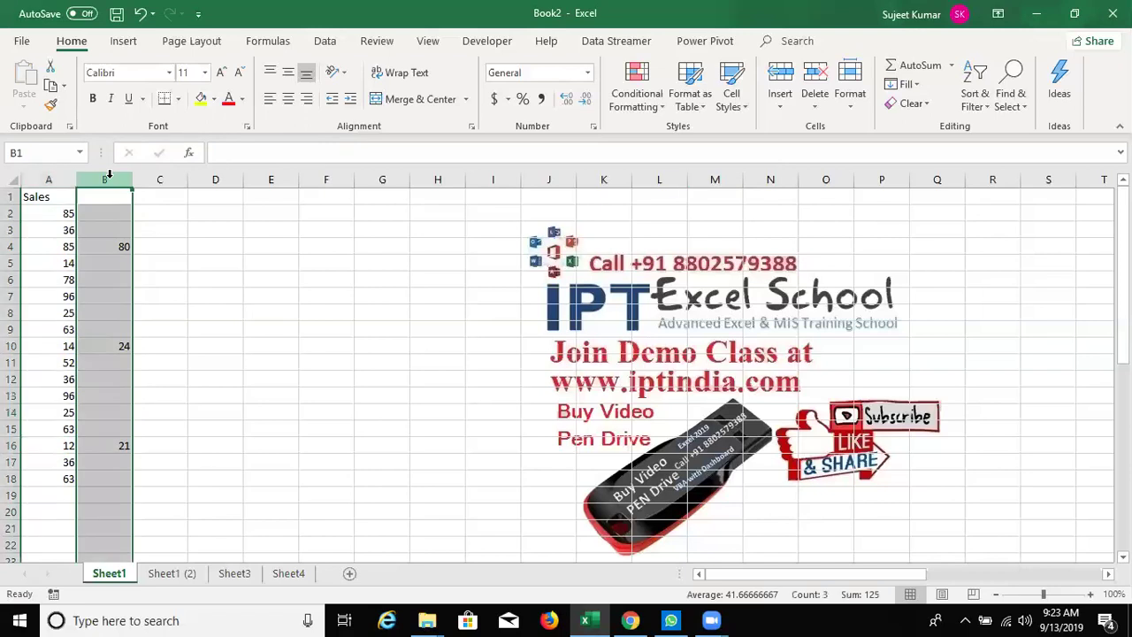
Paste column B over column A with Skip blanks, putting 80, 24, 21 in A4, A10, A16.
key("ctrl+c")
left_click(66, 180)
right_click(71, 181)
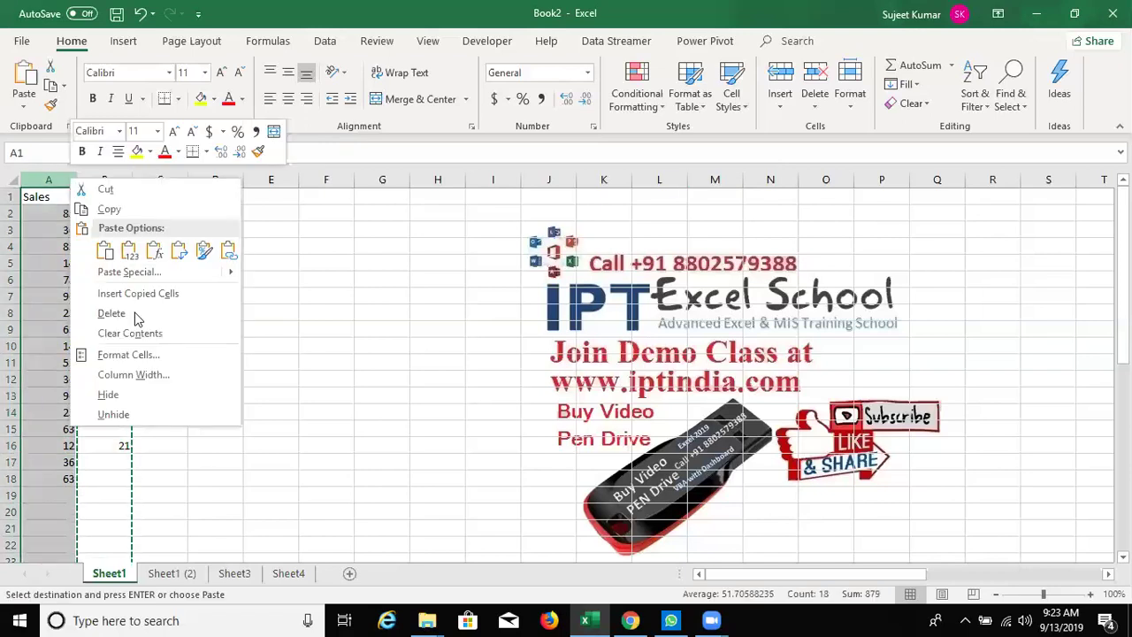
left_click(133, 272)
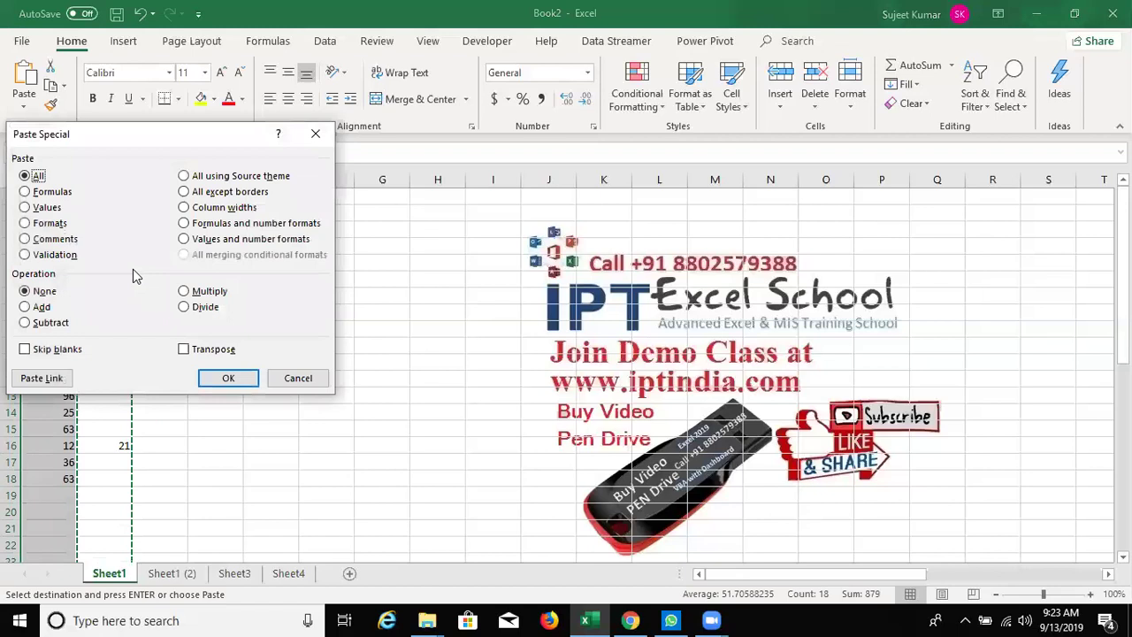
left_click(62, 350)
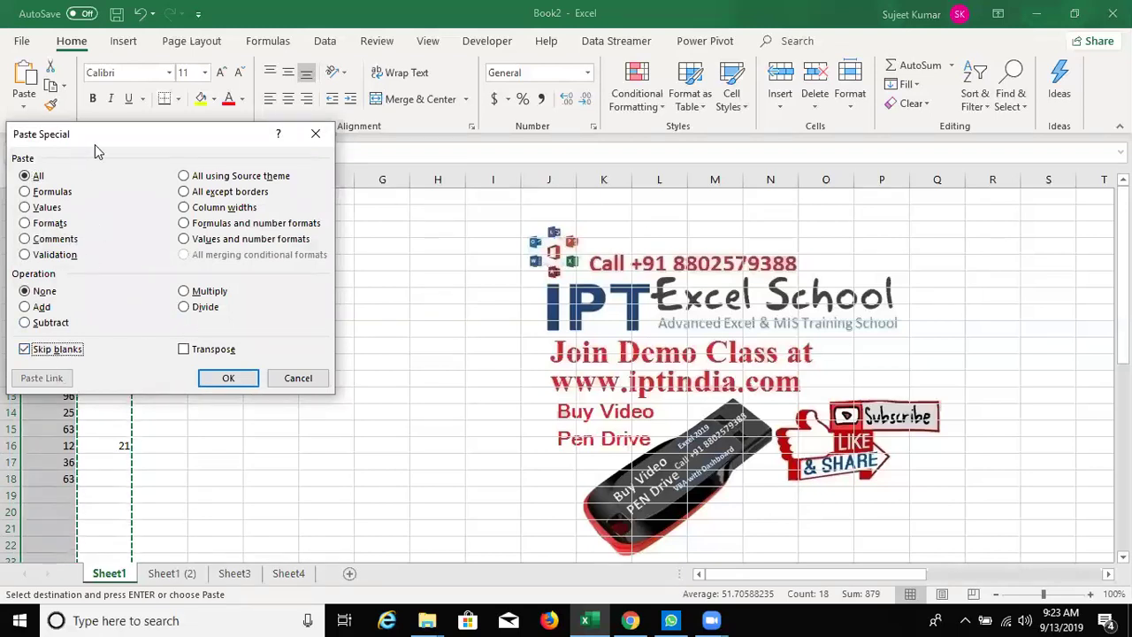
left_click_drag(101, 142, 288, 151)
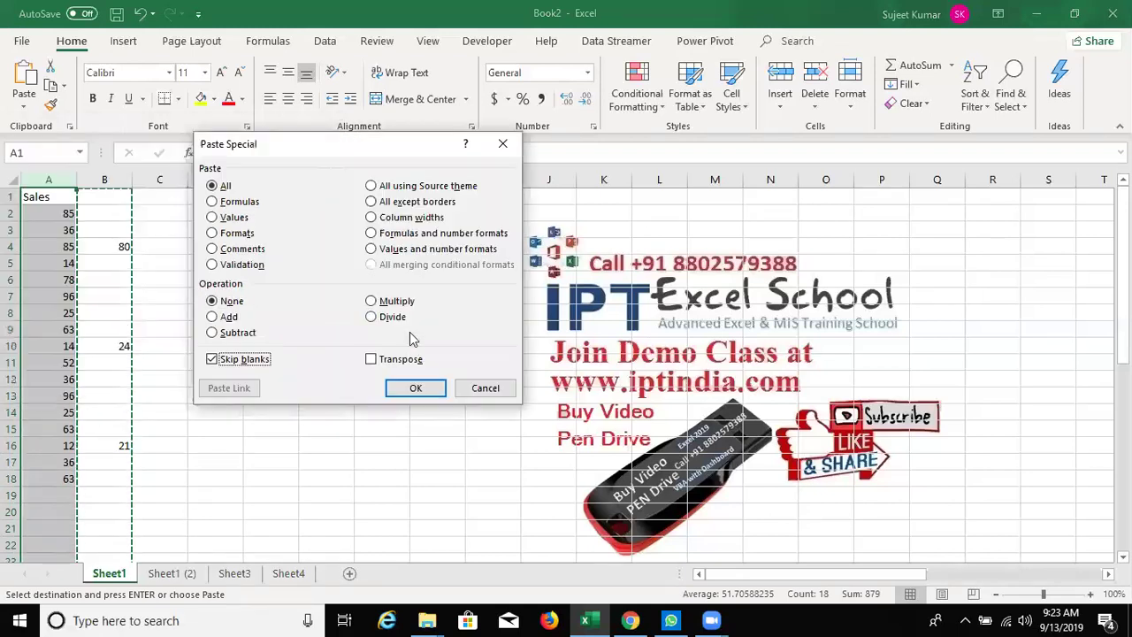
left_click(429, 391)
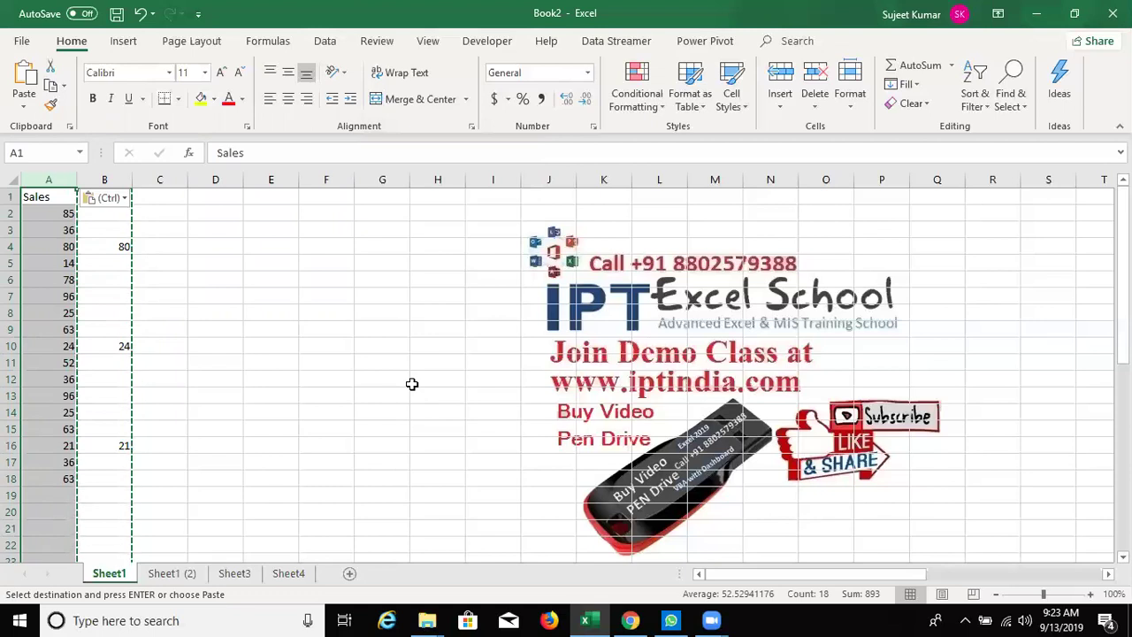
key("Escape")
left_click(171, 292)
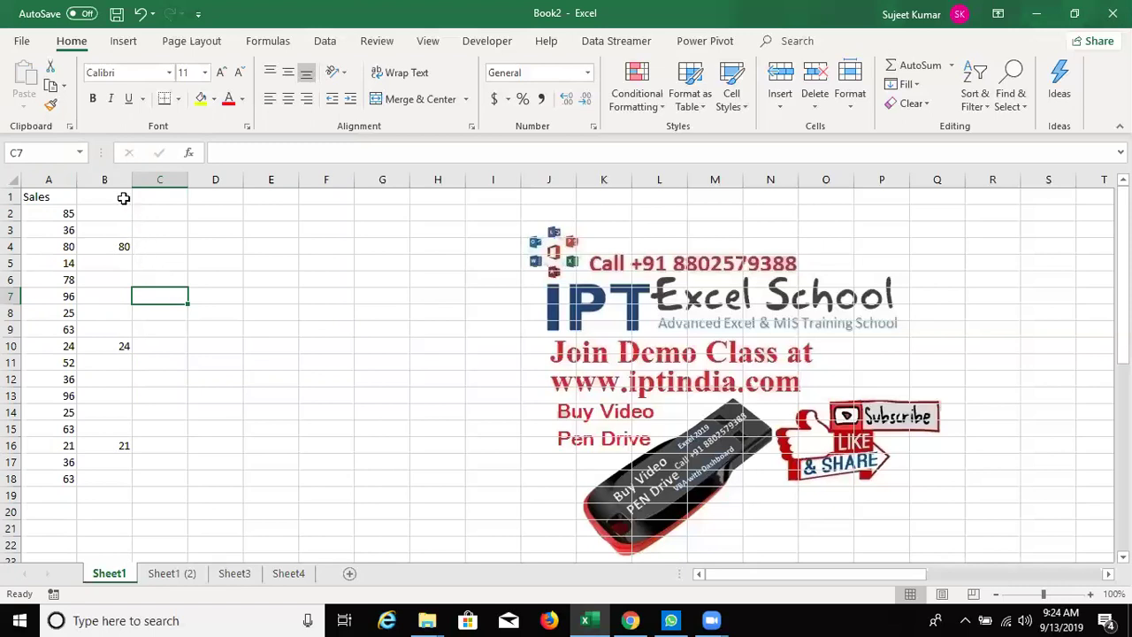
Copy A1:A18 and Paste Special it with Transpose across row 2 starting at E2.
left_click_drag(123, 199, 125, 480)
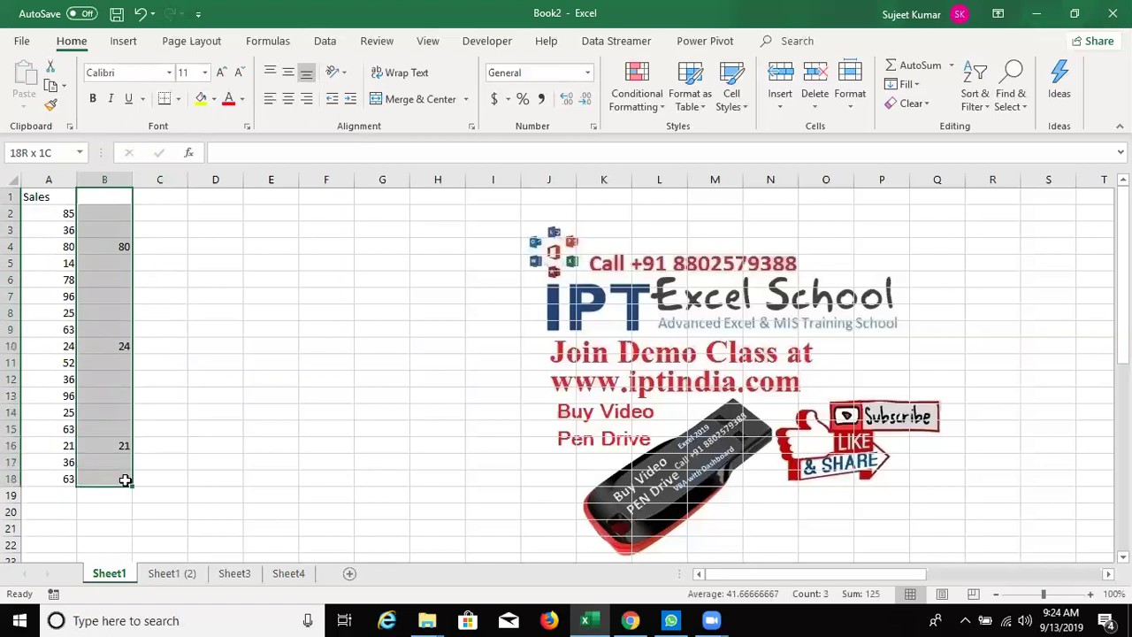
left_click(456, 416)
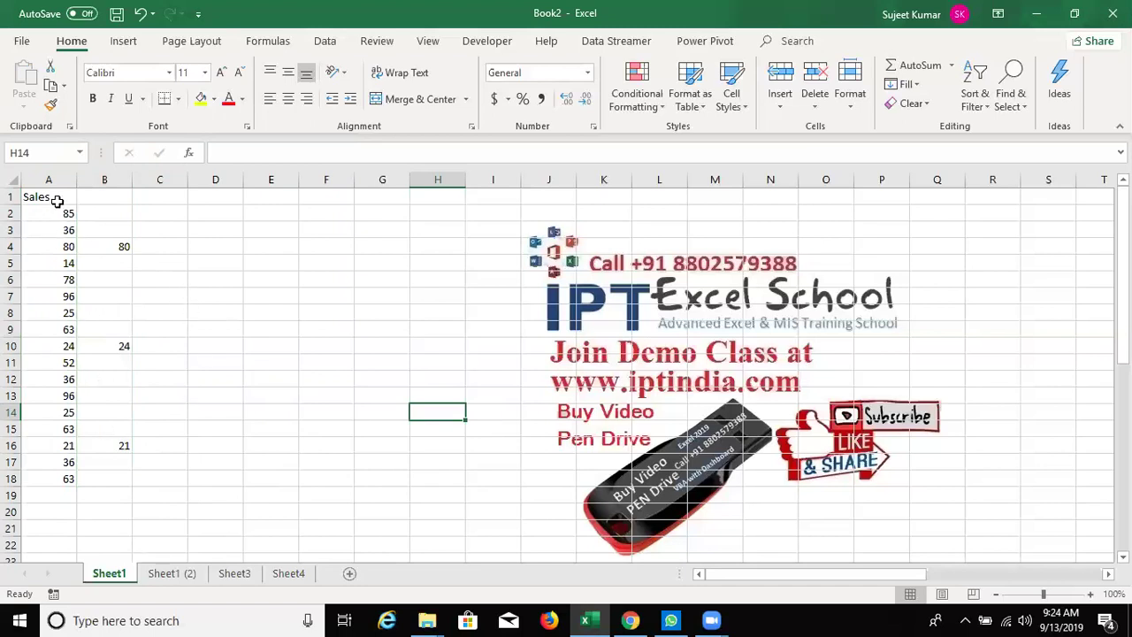
left_click_drag(56, 202, 65, 485)
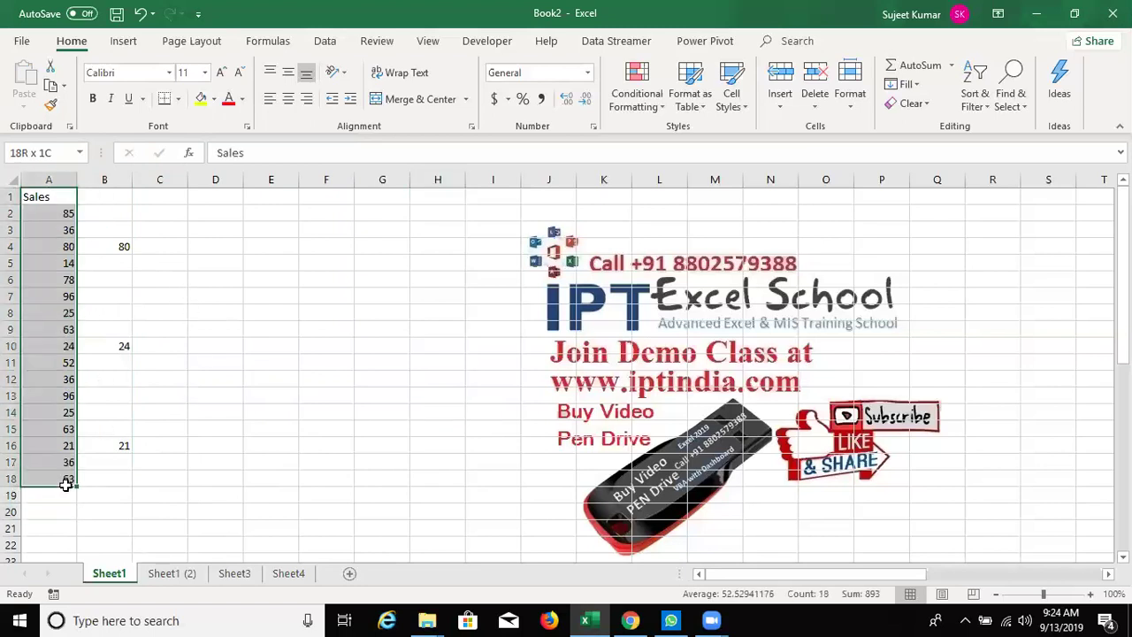
key("ctrl+c")
right_click(299, 215)
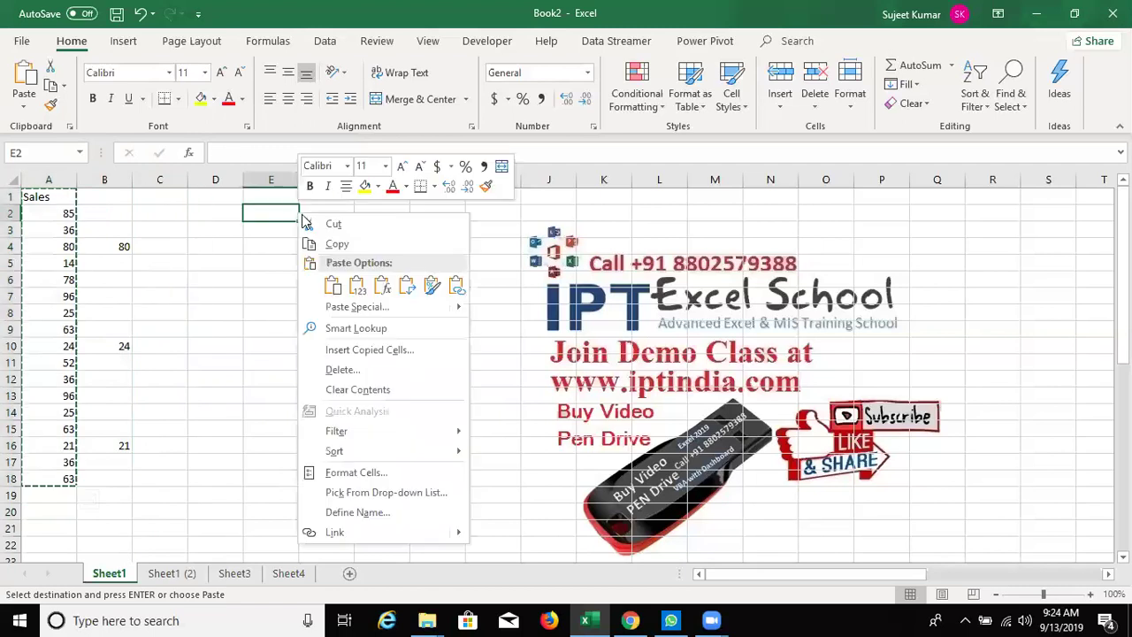
left_click(381, 306)
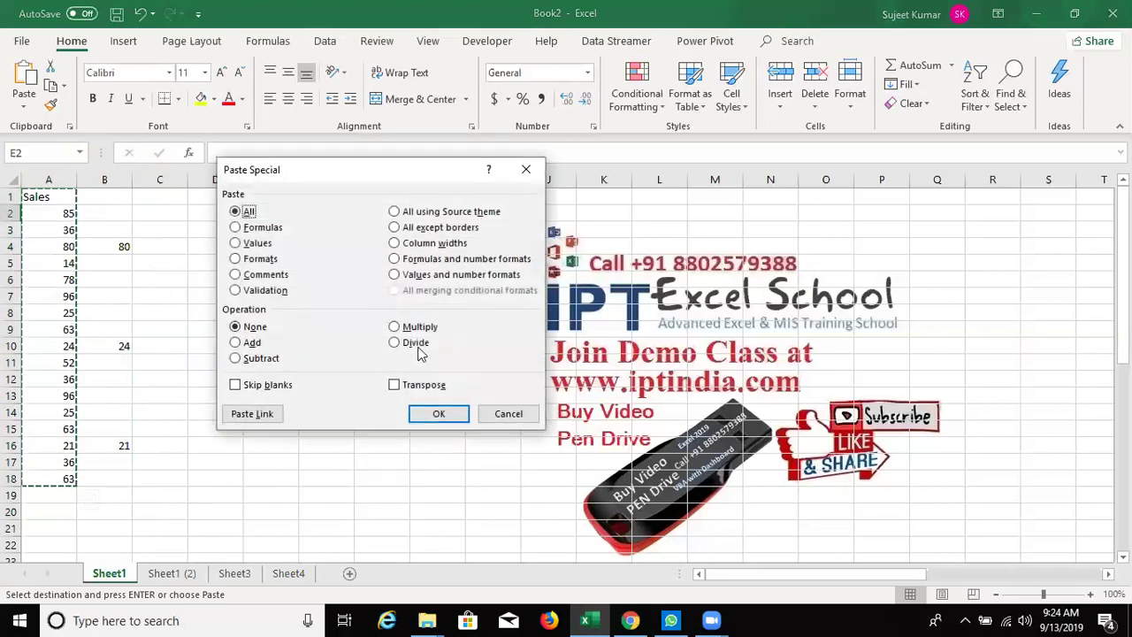
left_click(409, 386)
left_click(437, 414)
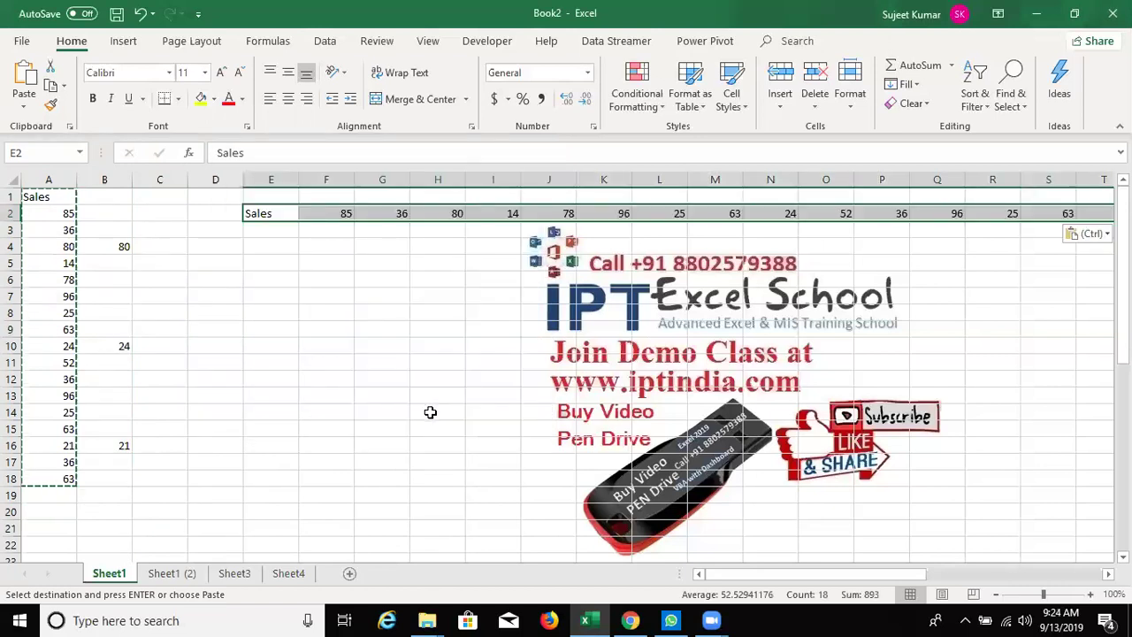
left_click(359, 353)
left_click(7, 175)
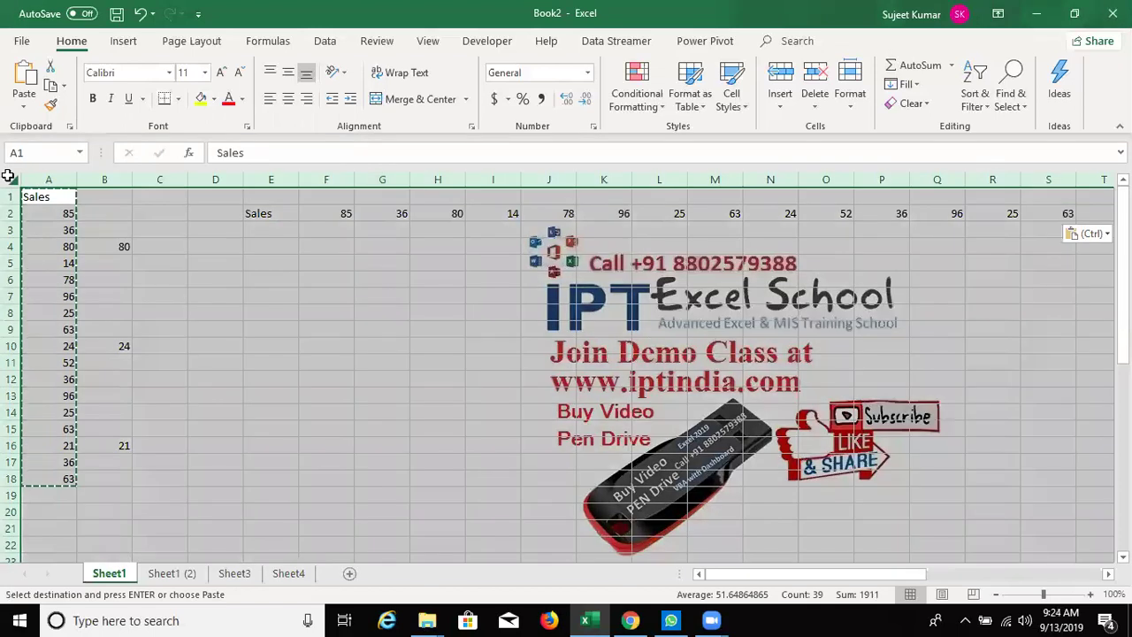
Clear Sheet1 and enter the headings Name, Roll and MaRKS in A1:C1.
key("Delete")
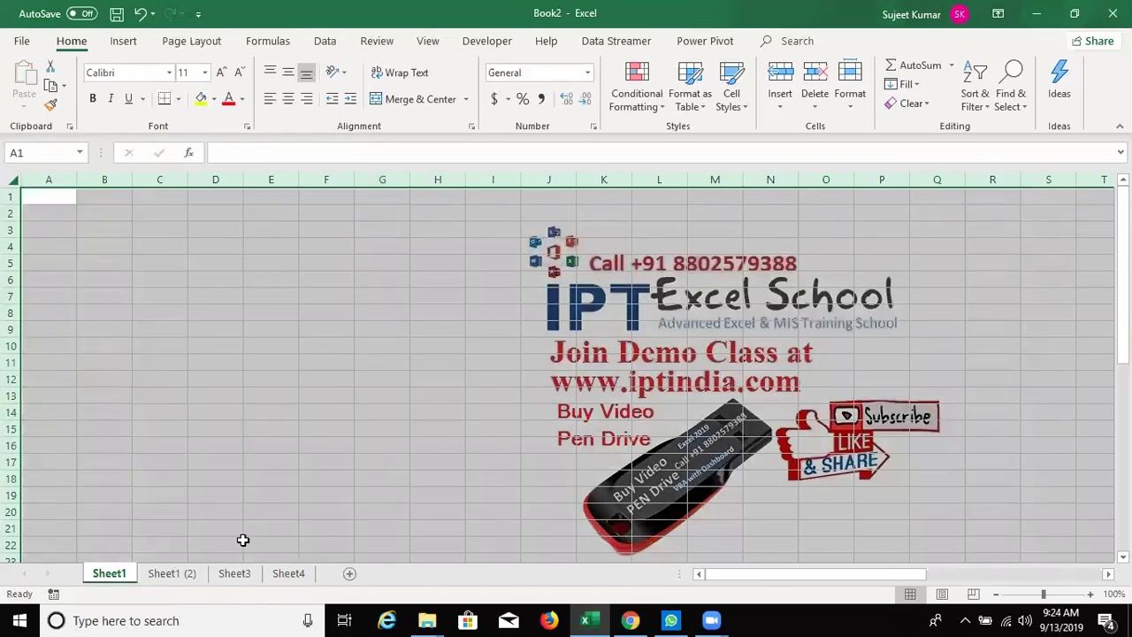
left_click(163, 573)
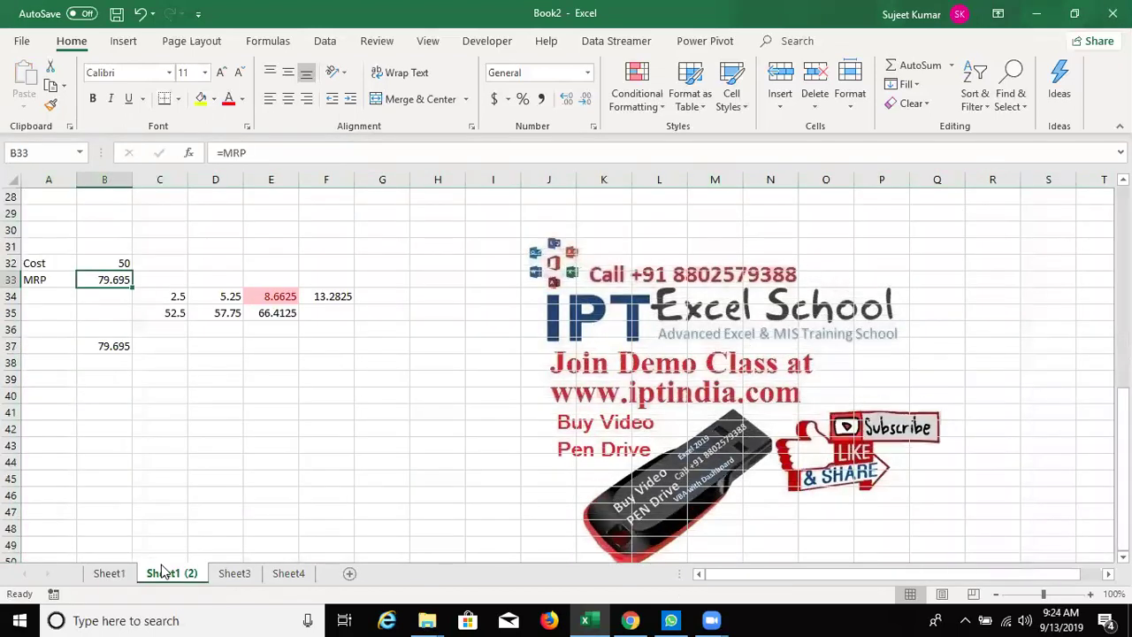
left_click(114, 574)
left_click(57, 226)
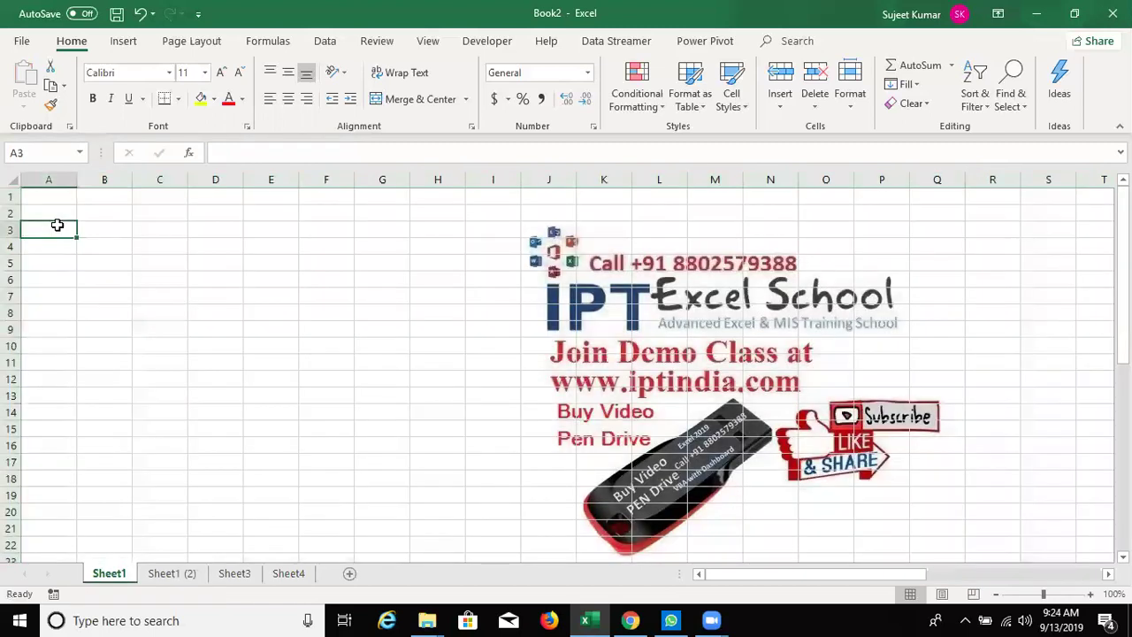
key("Up")
key("Up")
type("Name")
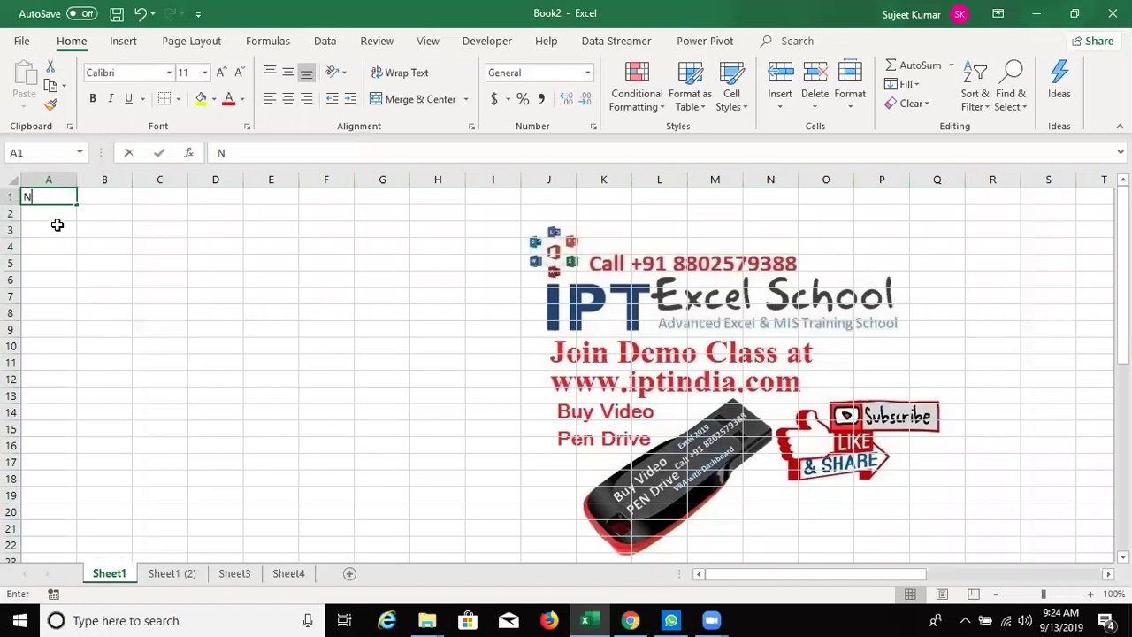
key("Tab")
type("Roll")
key("Tab")
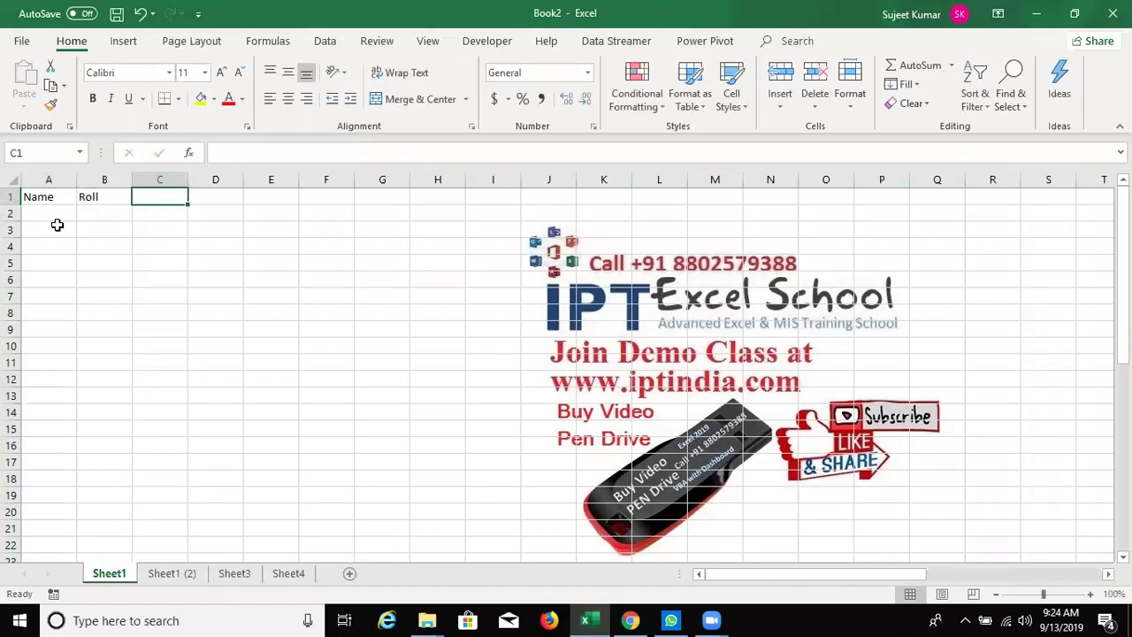
type("MaRKS]")
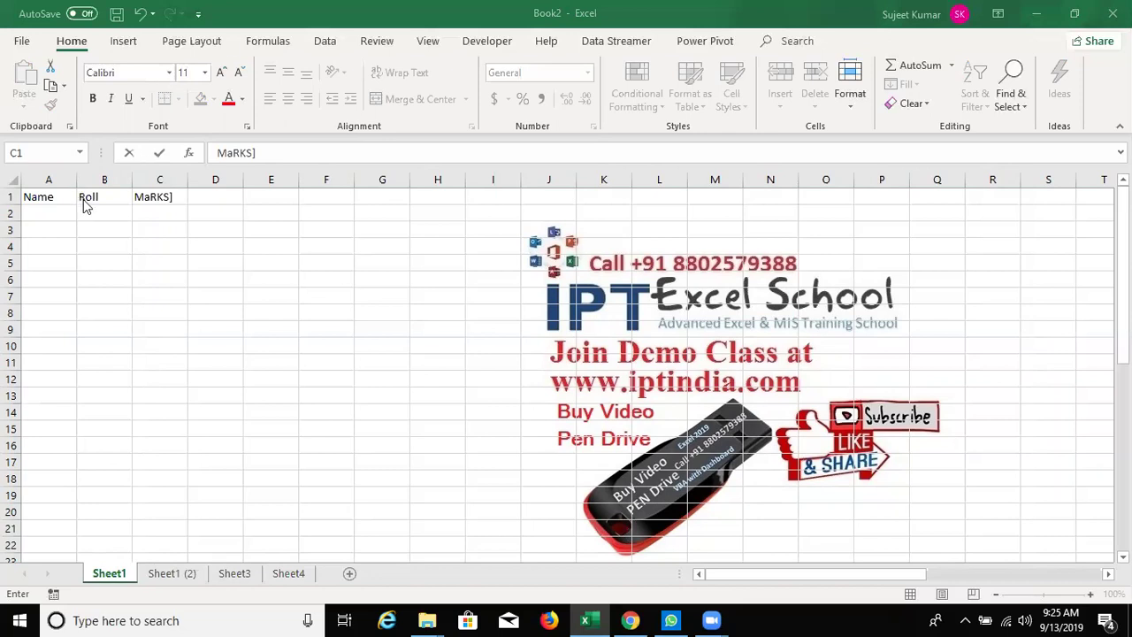
key("BackSpace")
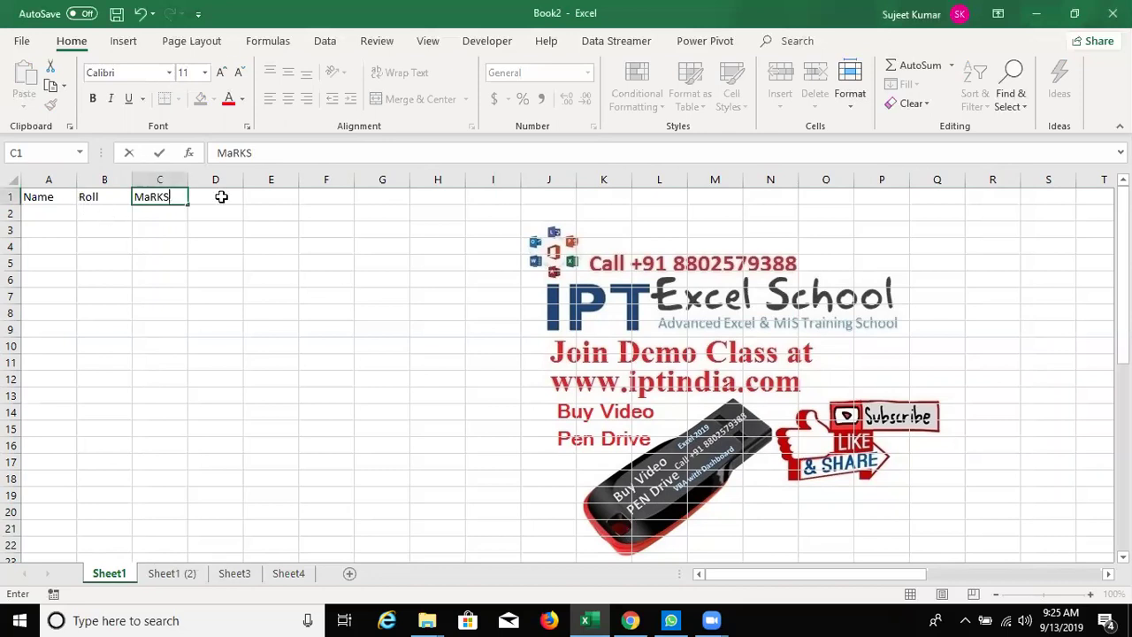
key("Return")
Enter six student names down column A in A2:A7.
type("Puja")
key("Return")
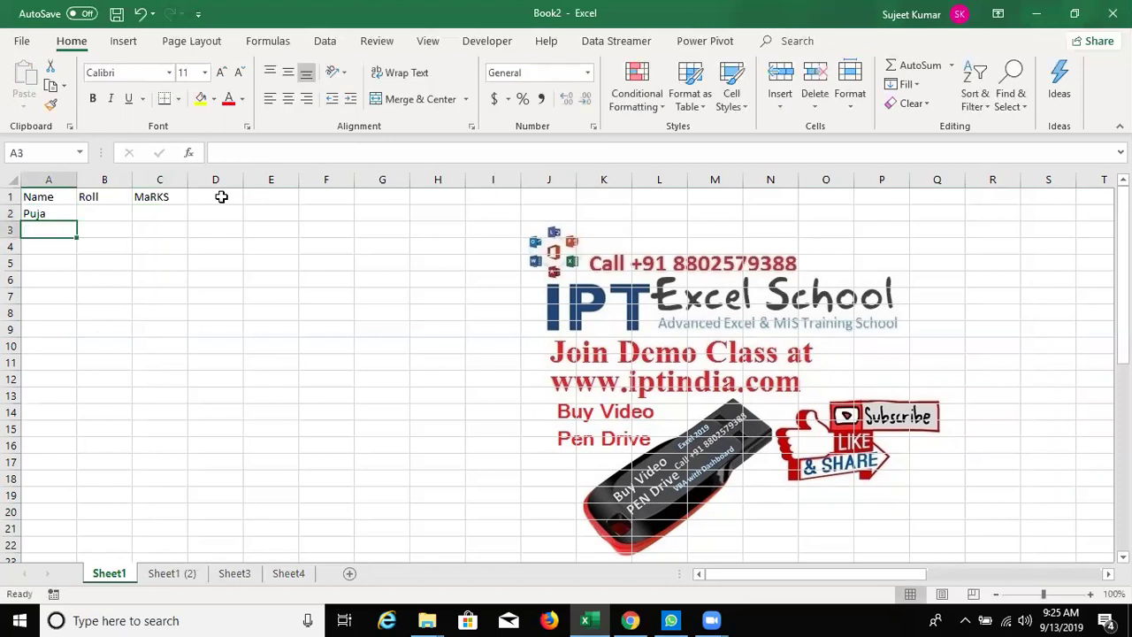
type("Nee")
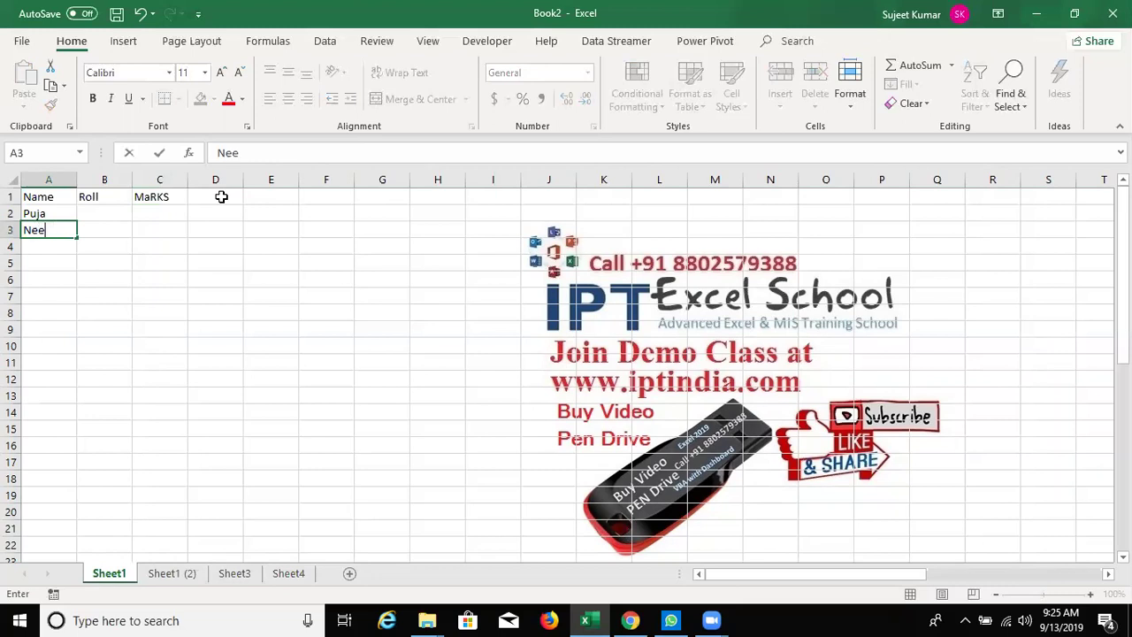
type("raj")
key("Return")
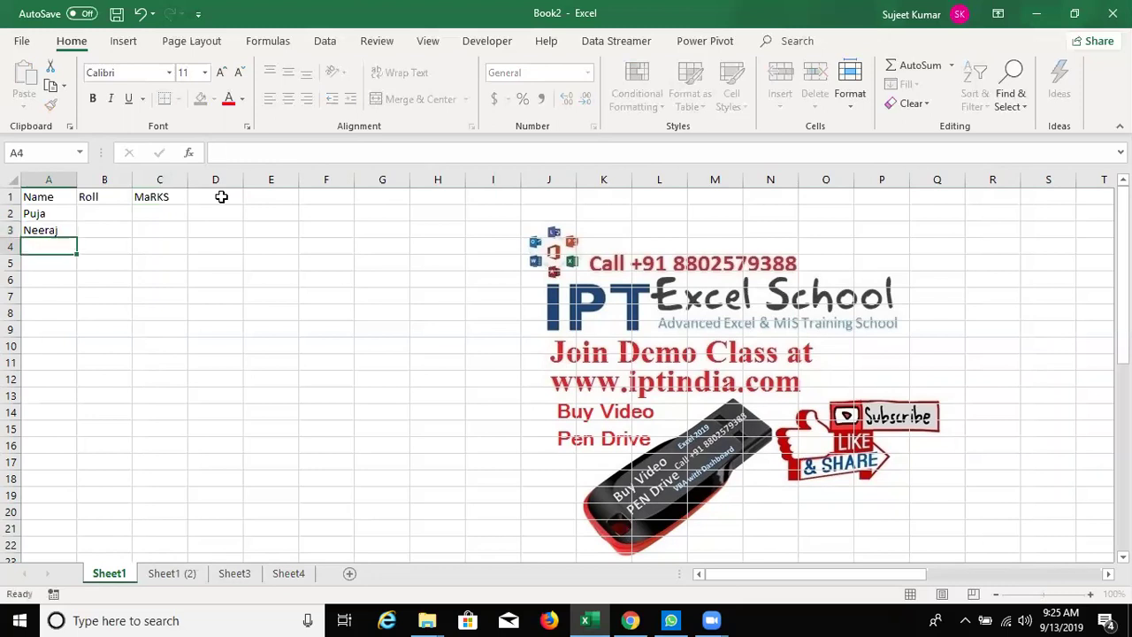
type("Kavita")
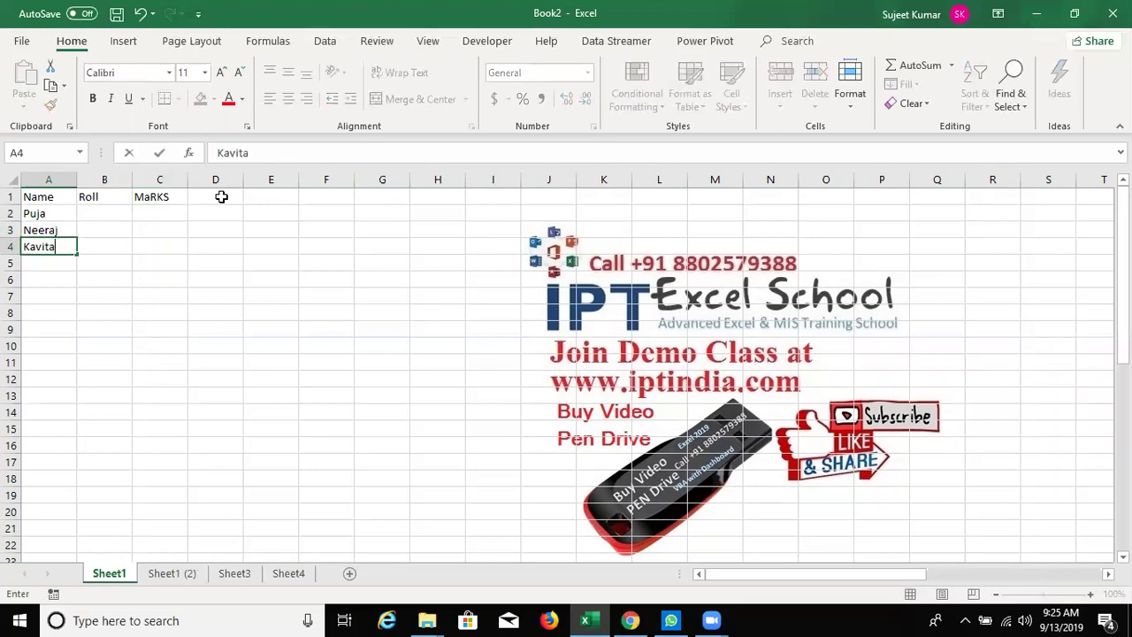
key("Return")
type("Mohan")
key("Return")
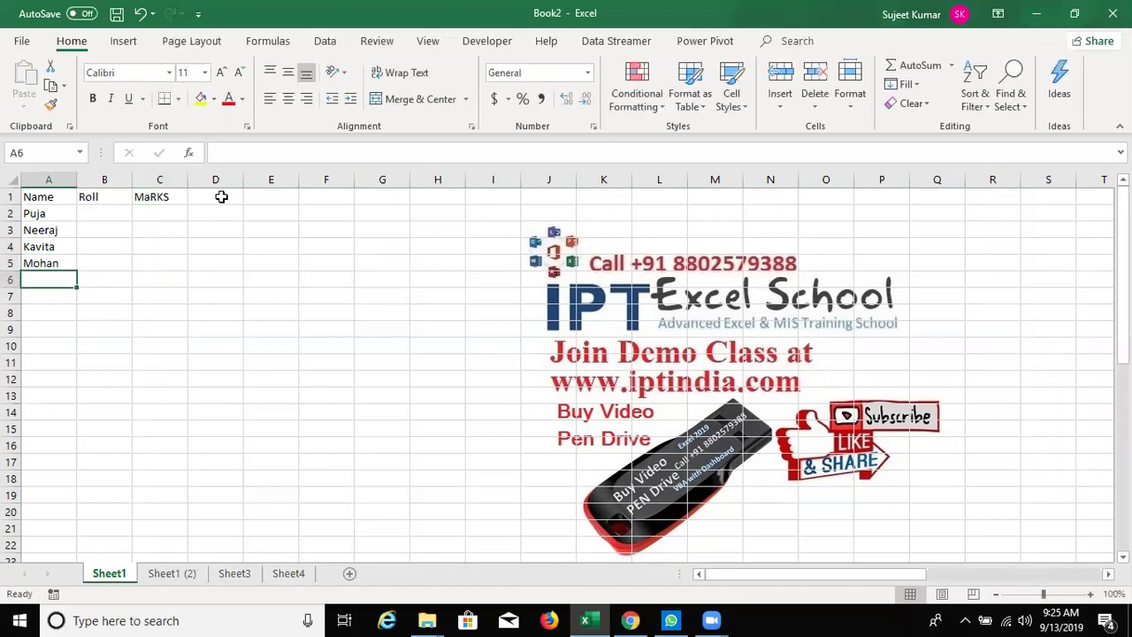
type("Uday")
key("Return")
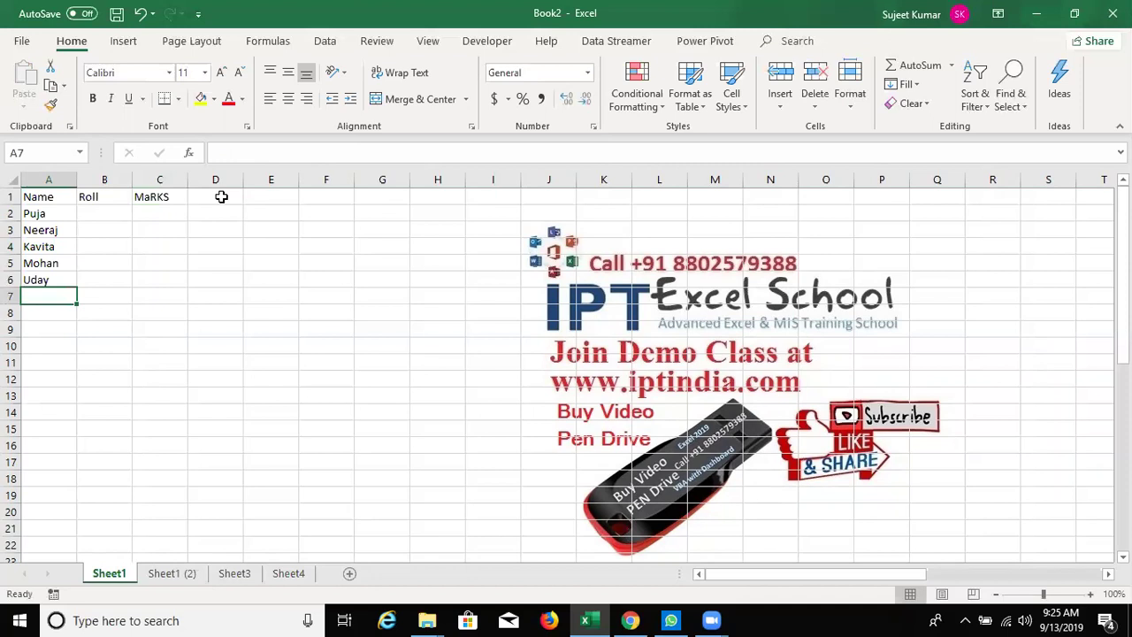
type("I")
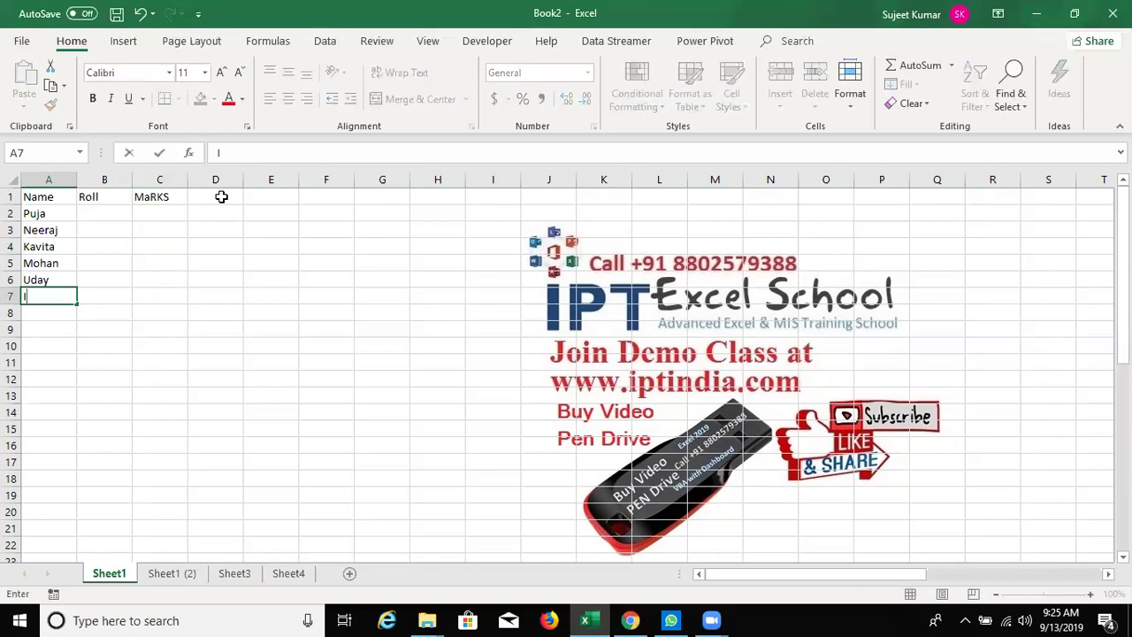
type("nder")
key("Return")
Fill roll numbers 1 to 6 in B2:B7 using the fill handle.
key("Up")
key("ctrl+Up")
key("Down")
key("Right")
type("1")
key("Return")
type("2")
key("Return")
key("Up")
key("Up")
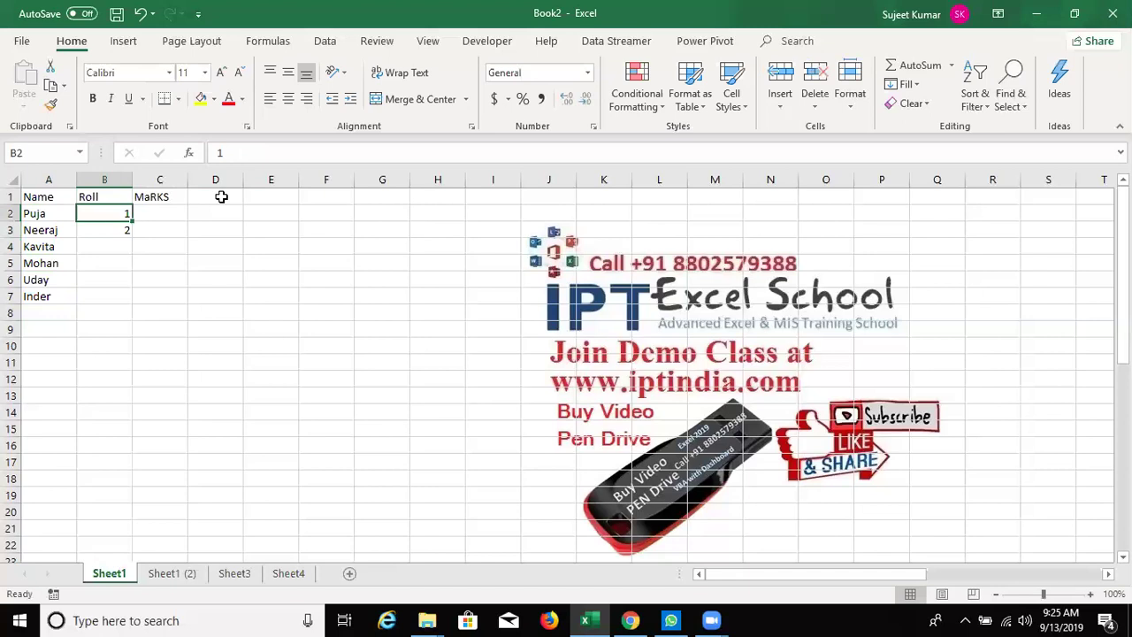
key("shift+Down")
double_click(133, 239)
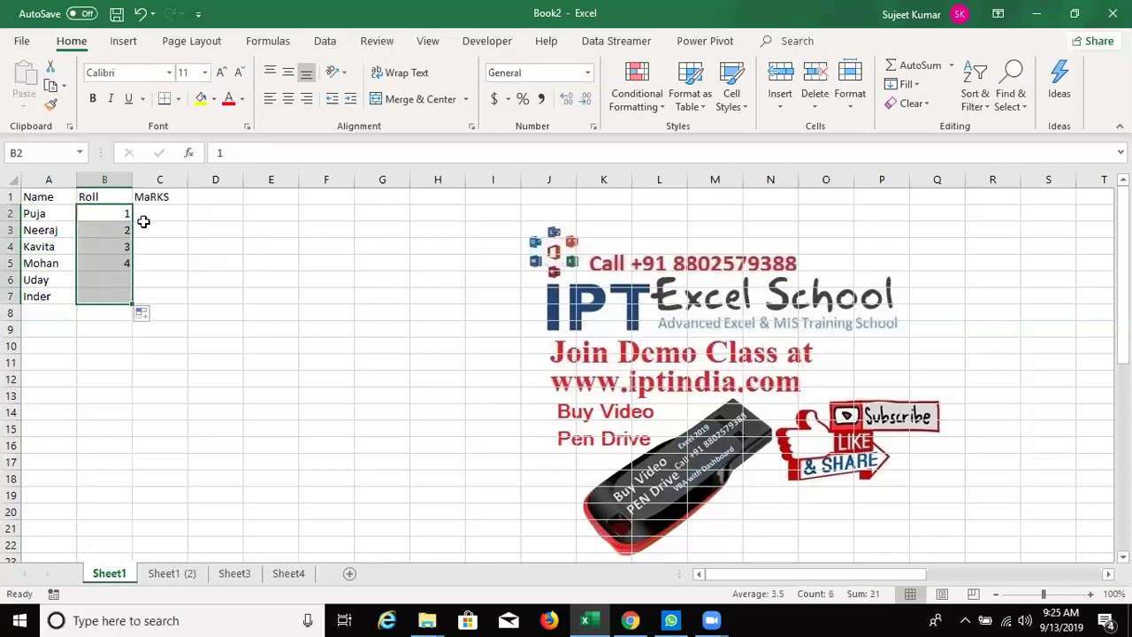
Enter marks 85, 36, 52, 36, 32 and 52 in C2:C7.
left_click(149, 215)
type("85")
key("Return")
type("36")
key("Return")
type("52")
key("Return")
type("36")
key("Return")
type("32")
key("Return")
type("52")
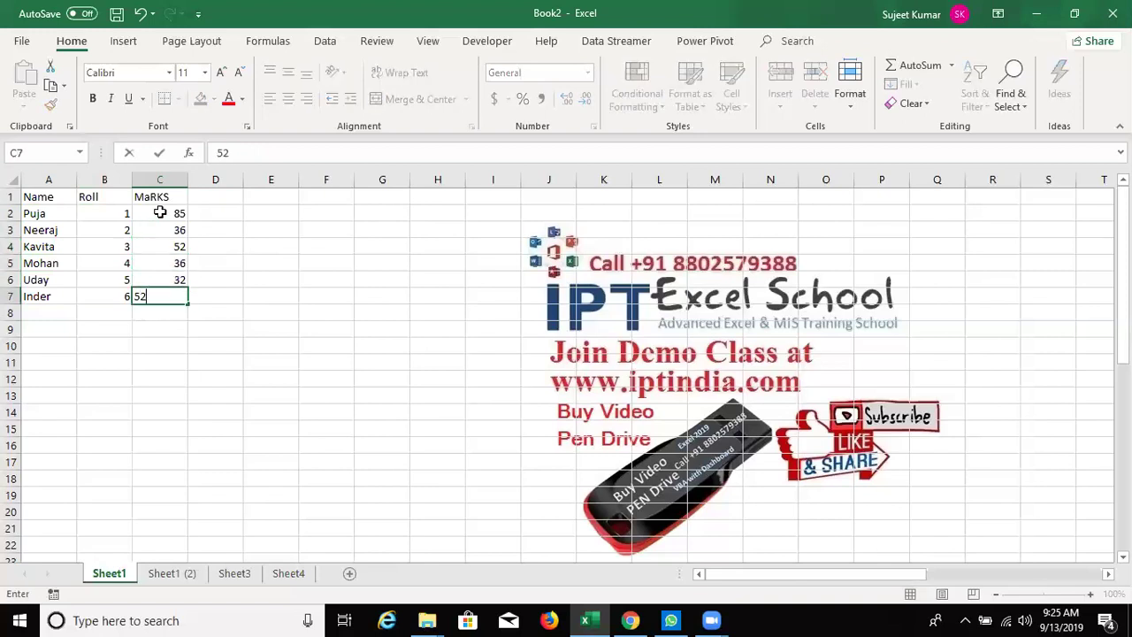
key("Tab")
Give table A1:C7 all borders and a yellow fill.
left_click_drag(53, 196, 48, 215)
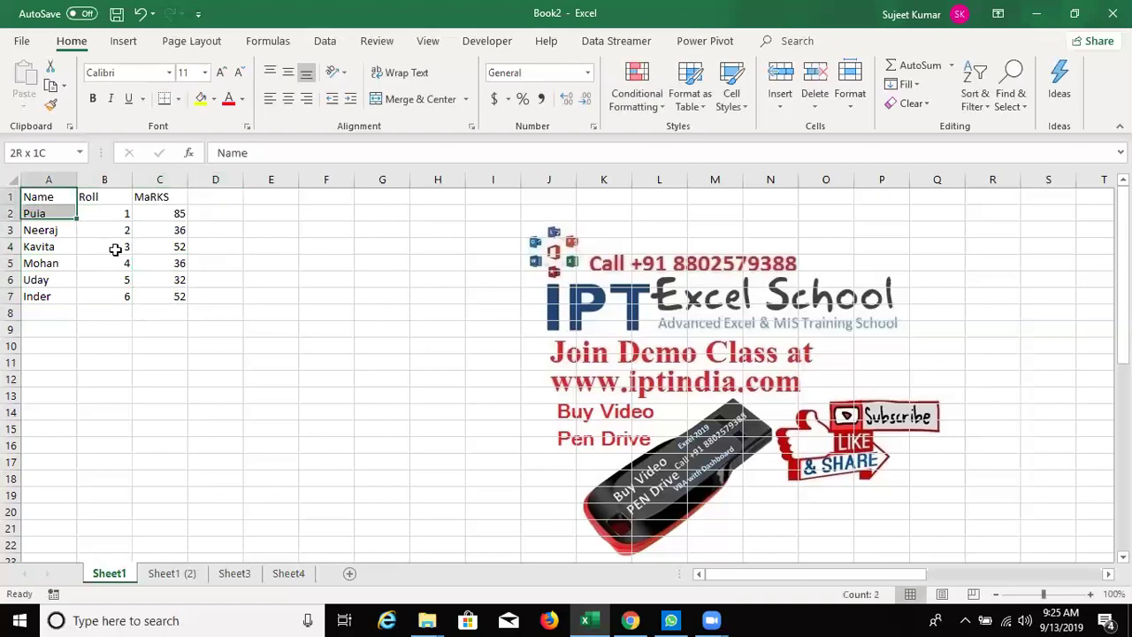
left_click_drag(115, 250, 166, 296)
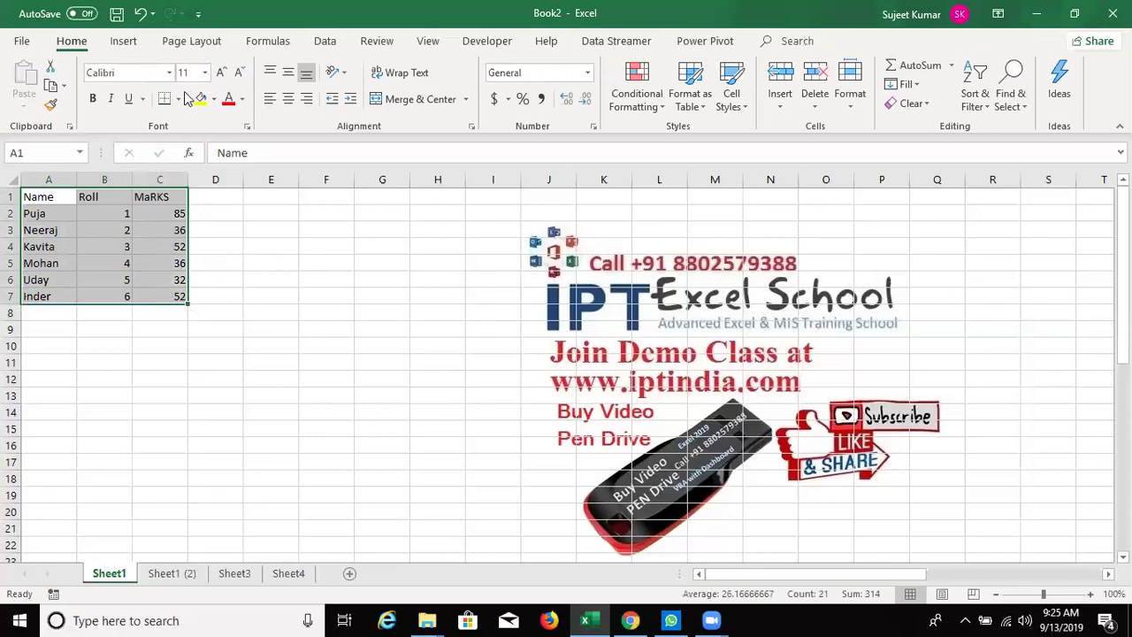
left_click(177, 98)
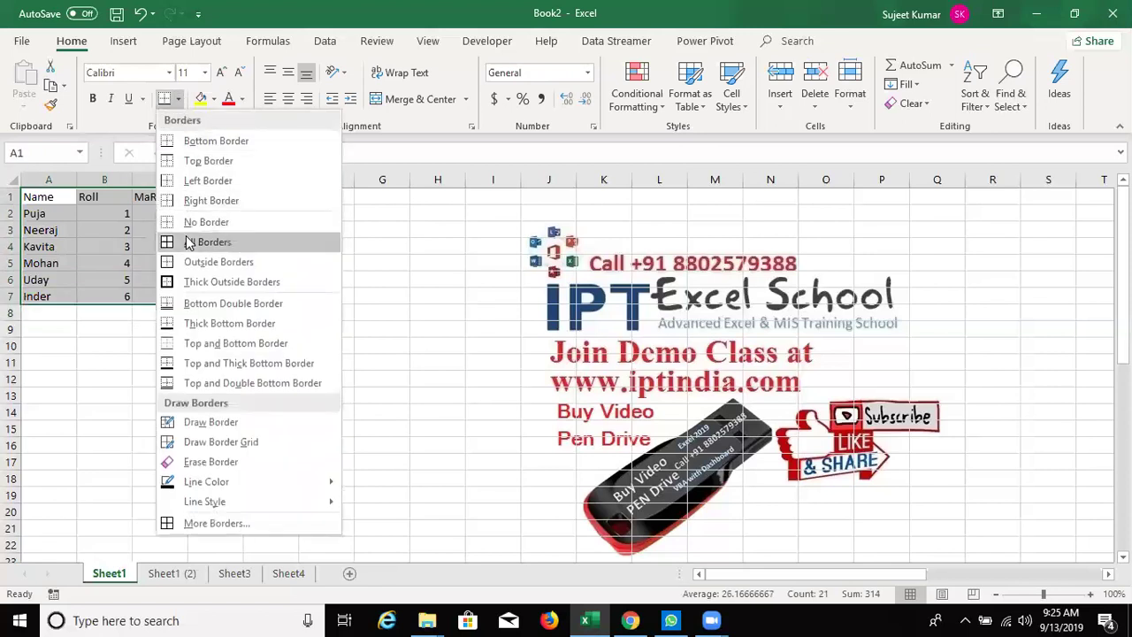
left_click(190, 242)
left_click(201, 98)
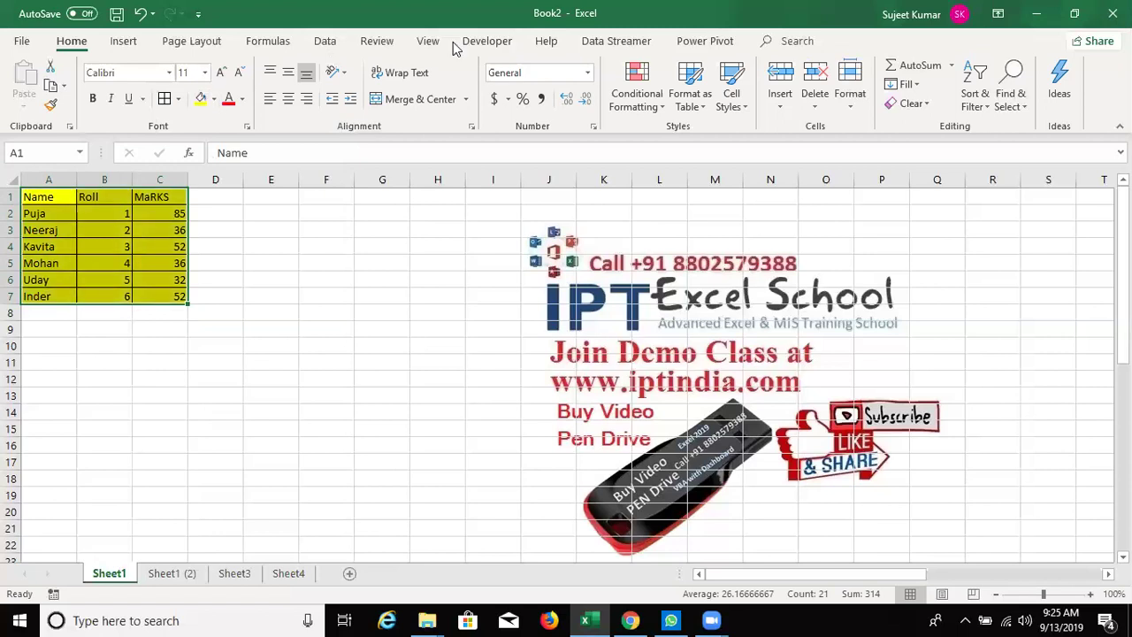
Narrow the Roll column to fit, then reselect table A1:C7.
left_click(181, 379)
left_click_drag(131, 179, 103, 179)
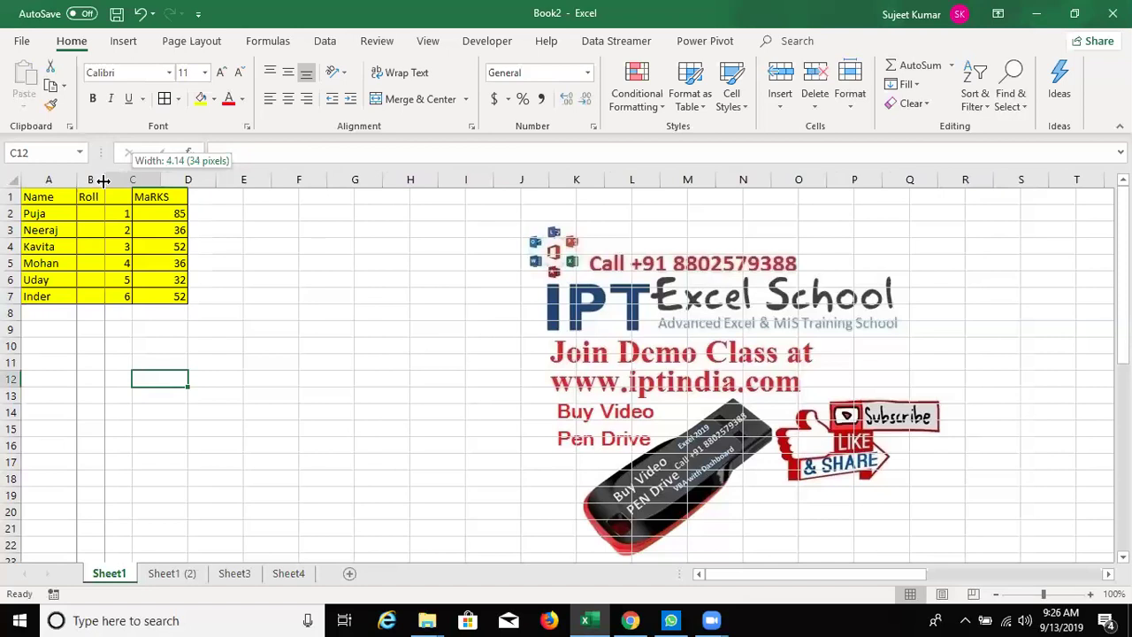
left_click_drag(91, 411, 190, 412)
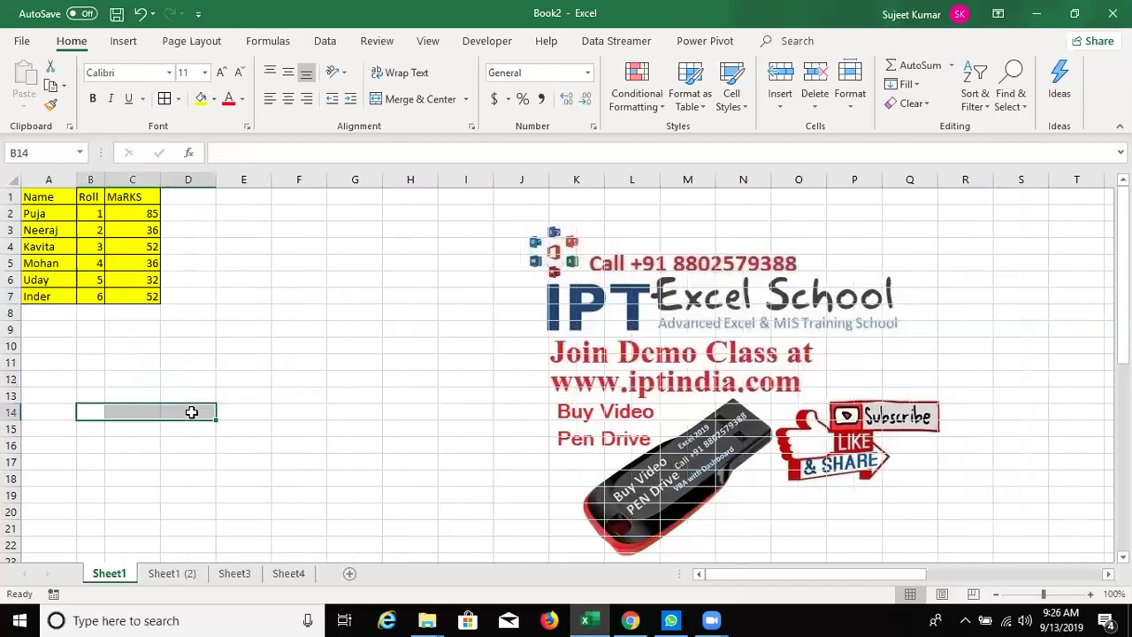
left_click_drag(104, 180, 118, 180)
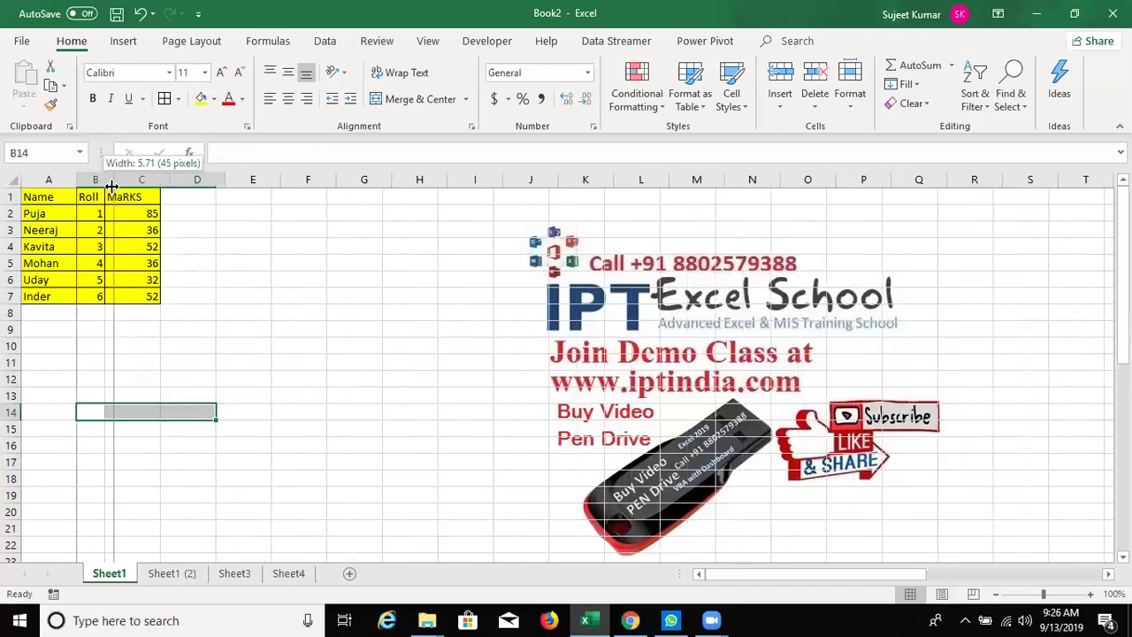
left_click_drag(50, 197, 158, 303)
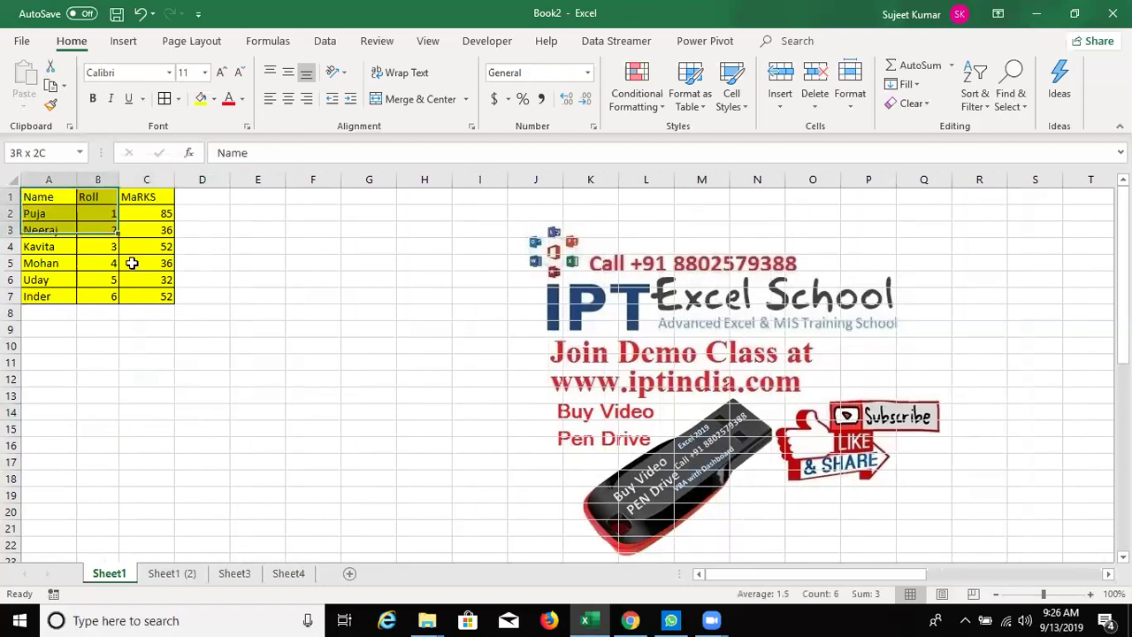
Copy the yellow table and paste it to the right as a Linked Picture.
key("ctrl+c")
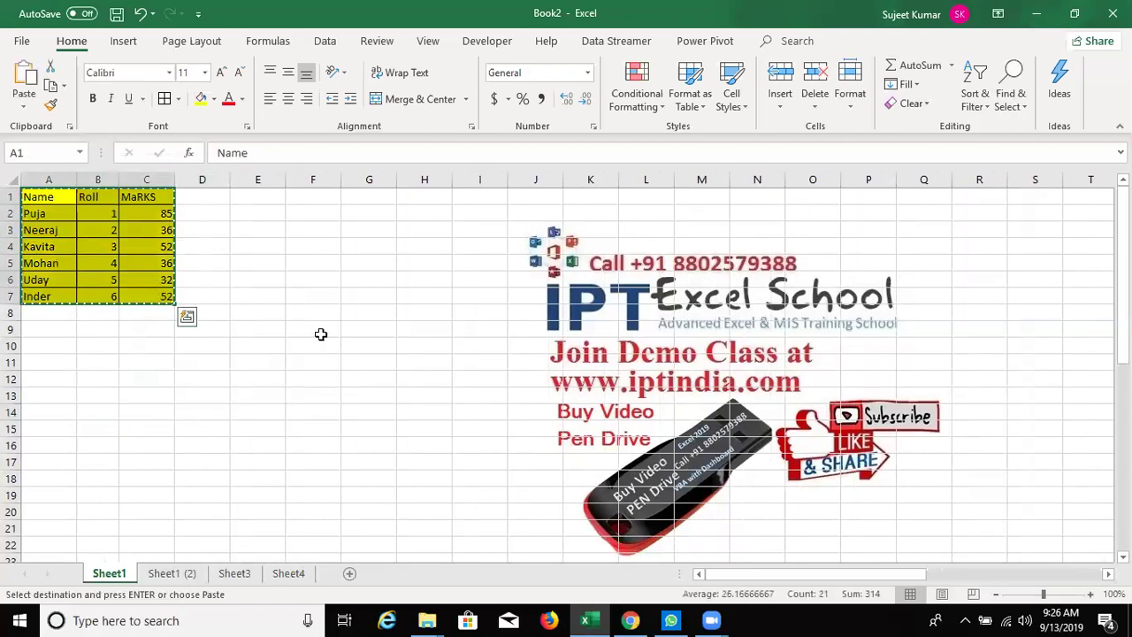
left_click(366, 259)
left_click(24, 104)
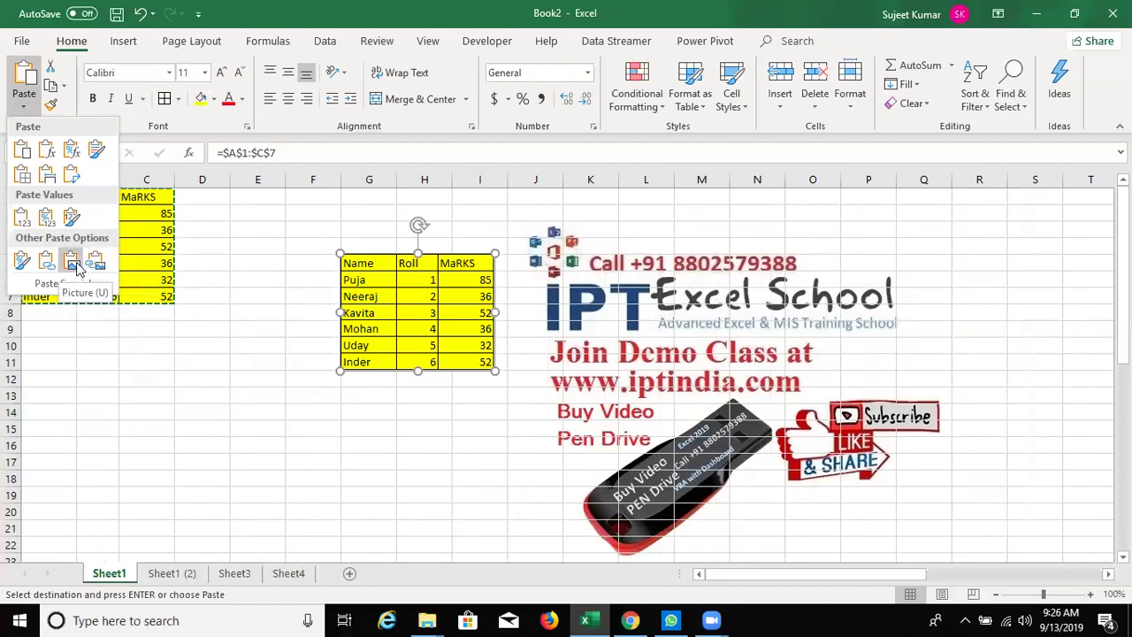
left_click(75, 268)
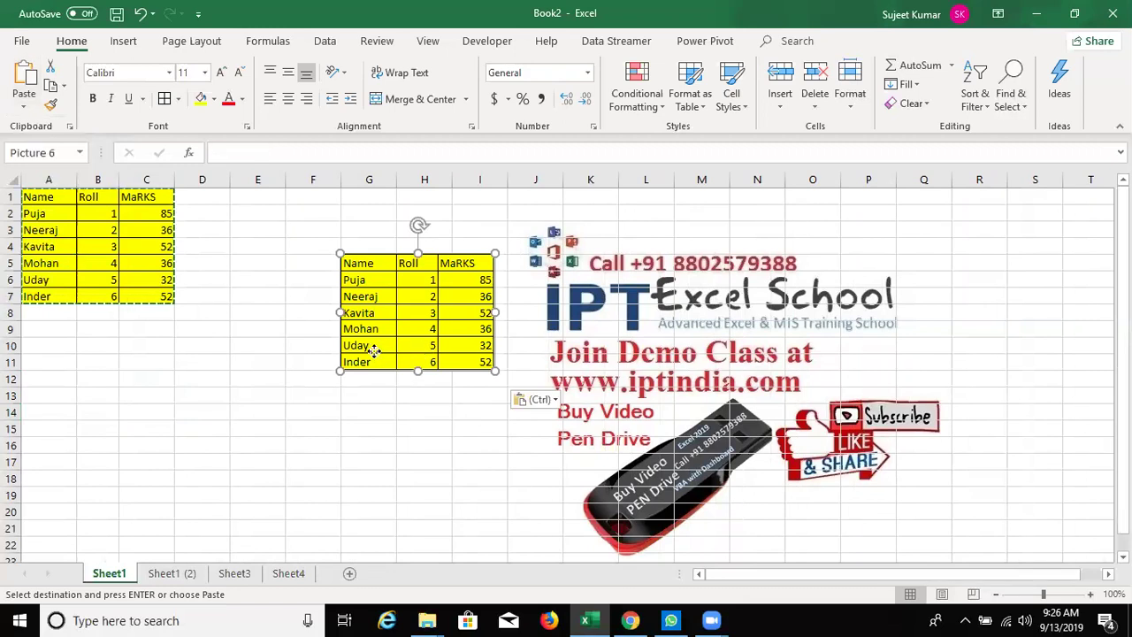
Move, resize and tilt the linked table picture beside the original.
left_click_drag(374, 350, 322, 355)
left_click(369, 425)
left_click(376, 353)
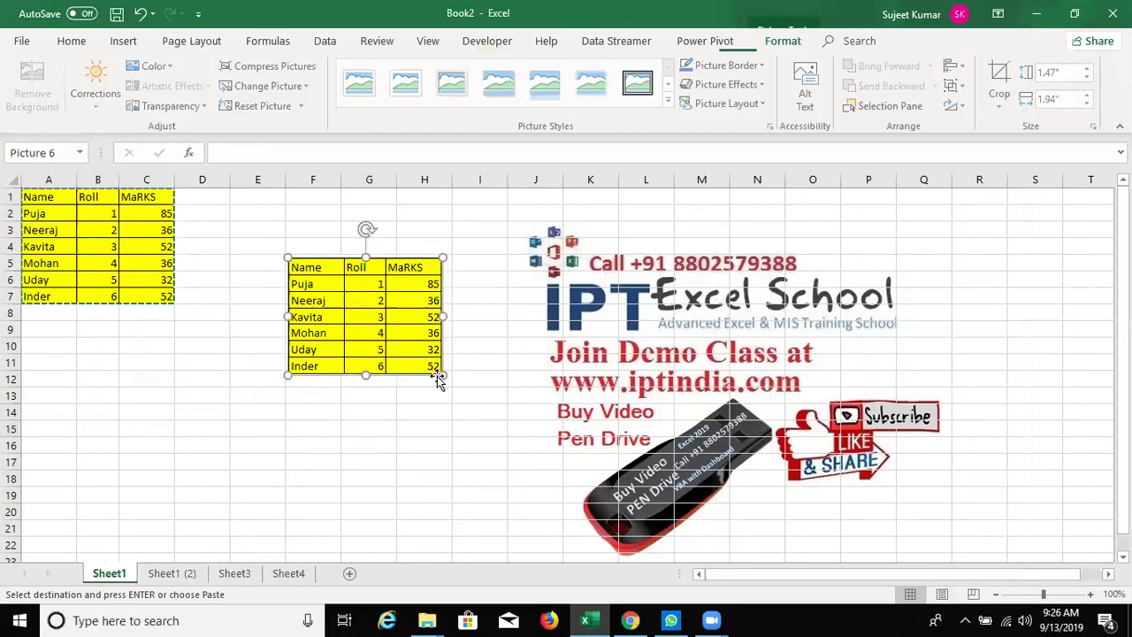
mouse_move(440, 375)
left_mouse_down()
mouse_move(540, 453)
mouse_move(440, 375)
left_mouse_up()
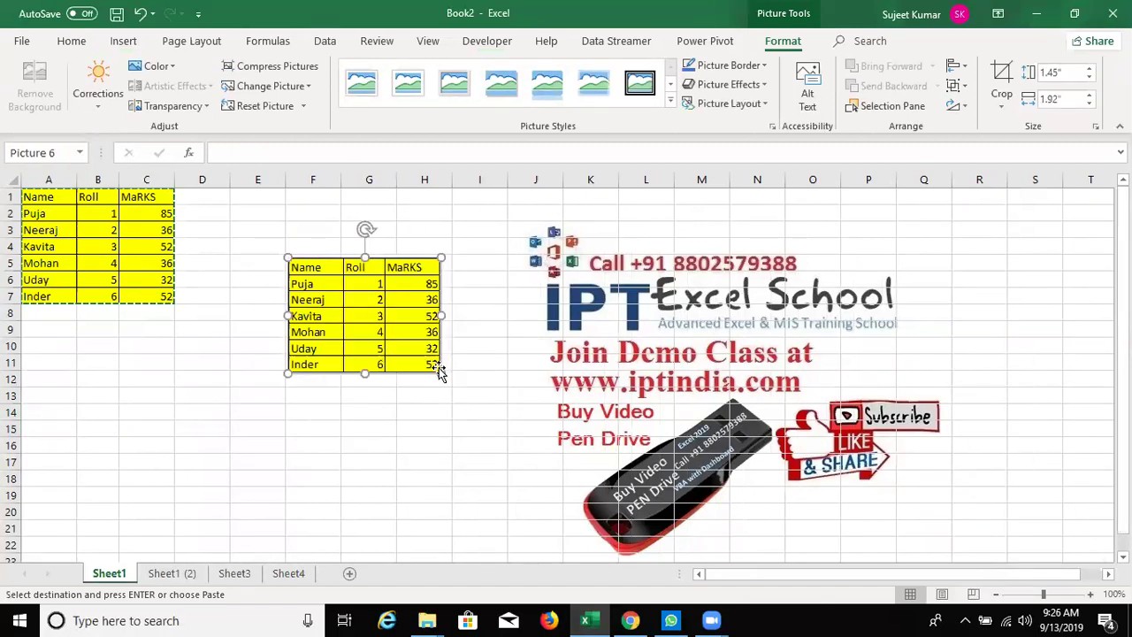
mouse_move(439, 373)
left_mouse_down()
mouse_move(384, 330)
mouse_move(409, 359)
left_mouse_up()
mouse_move(365, 259)
left_mouse_down()
mouse_move(355, 266)
mouse_move(374, 256)
left_mouse_up()
left_click(449, 365)
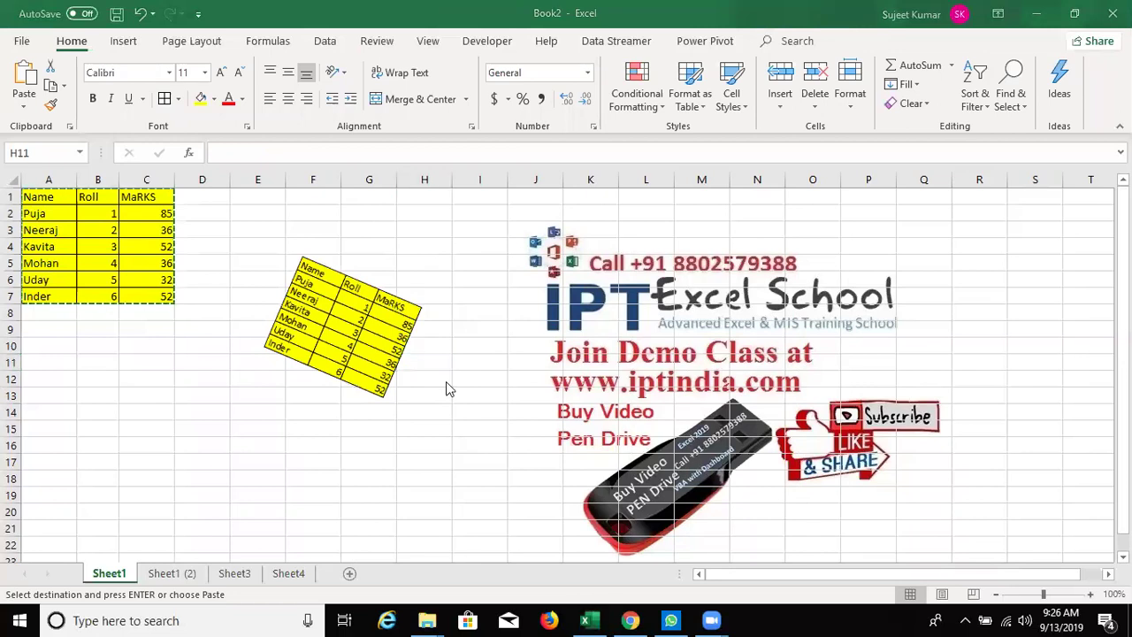
Search Windows for 'out', then close the search and return to Excel.
key("super")
type("ut")
key("BackSpace")
key("BackSpace")
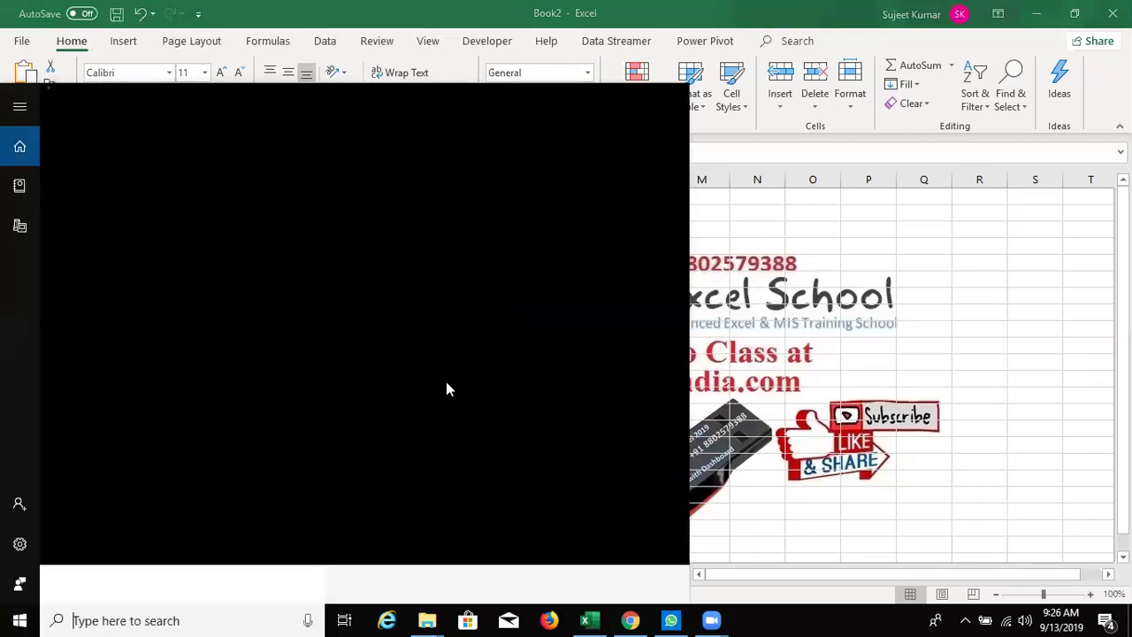
type("o")
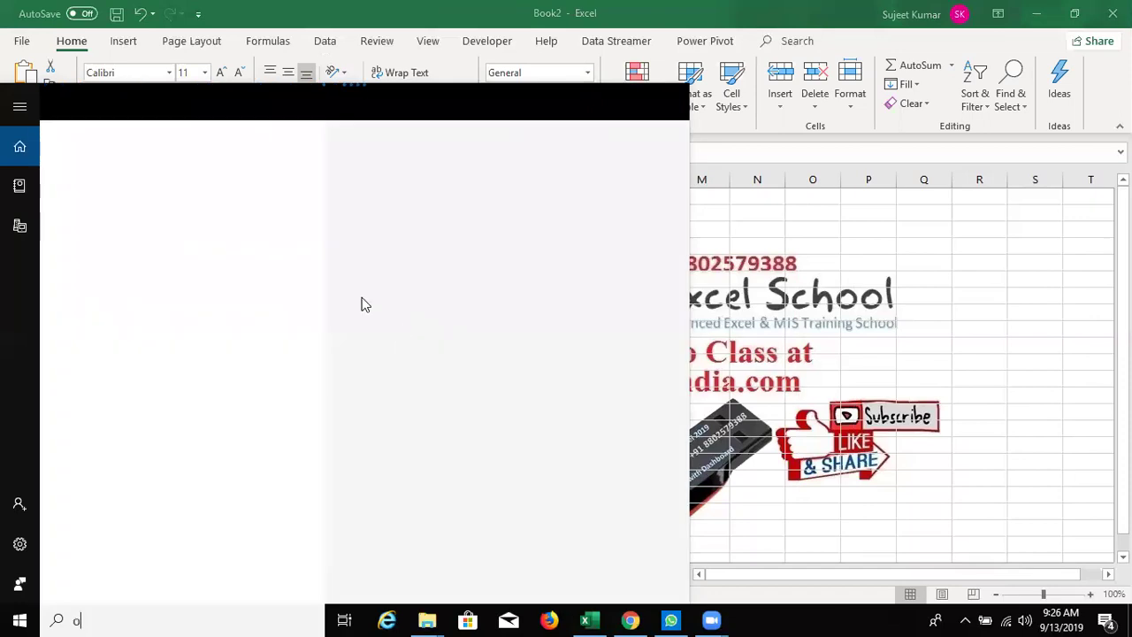
type("ut")
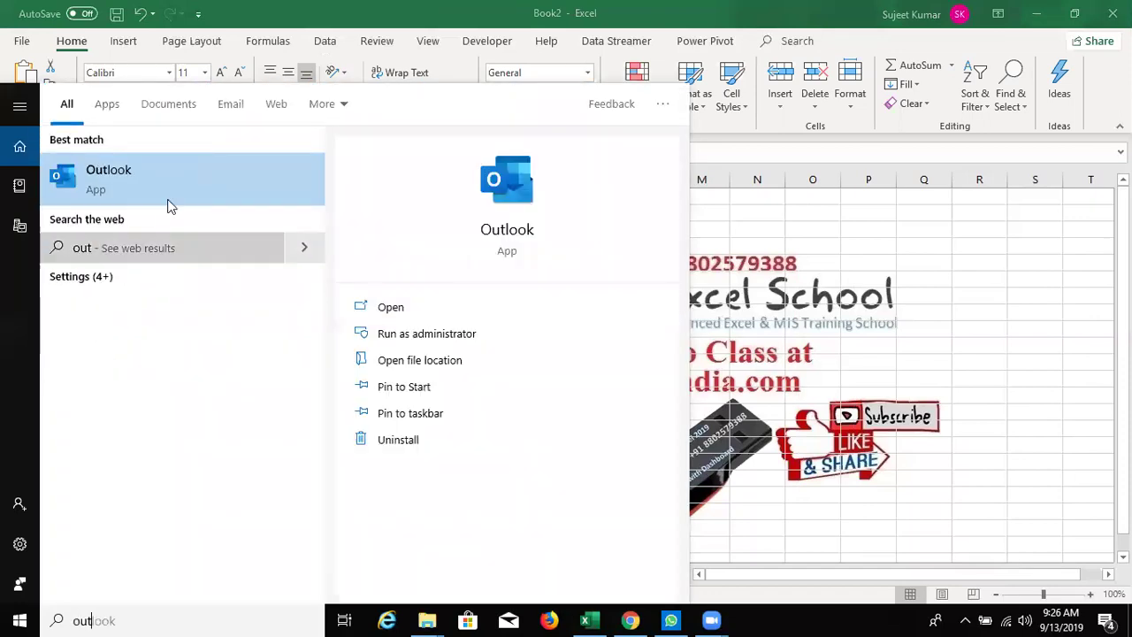
key("Escape")
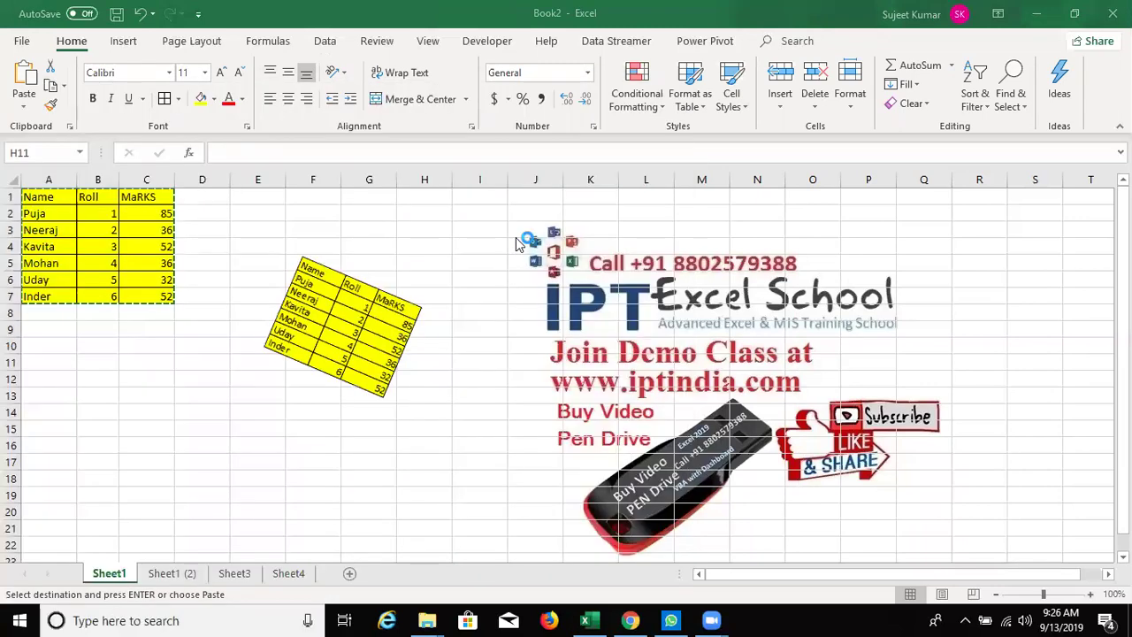
Delete the tilted table picture, then undo the deletion.
left_click(375, 329)
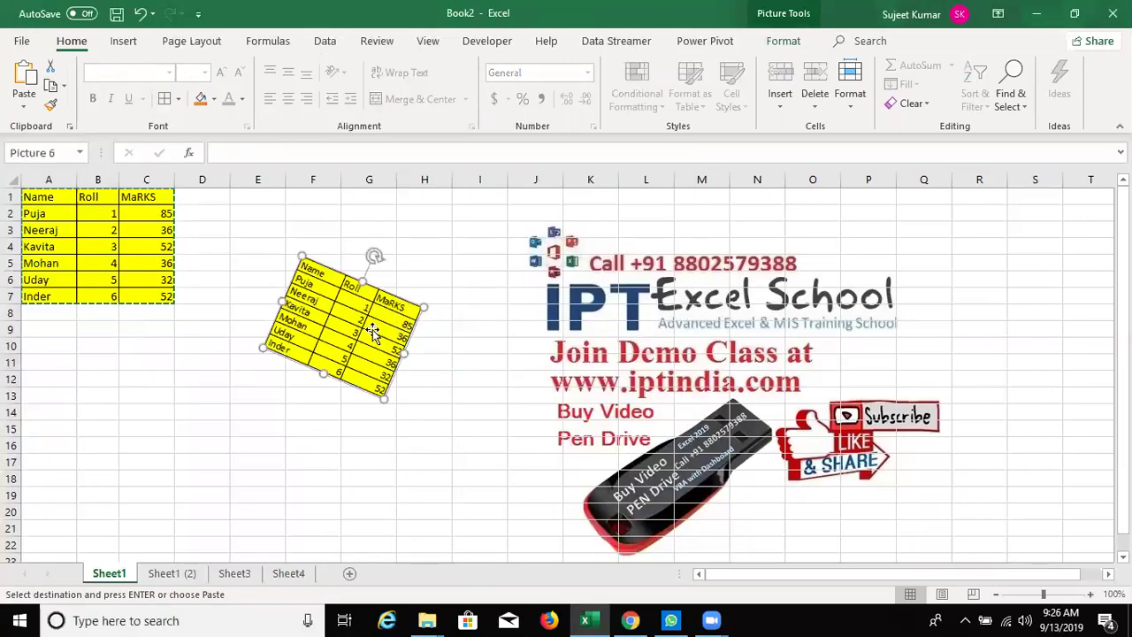
key("Delete")
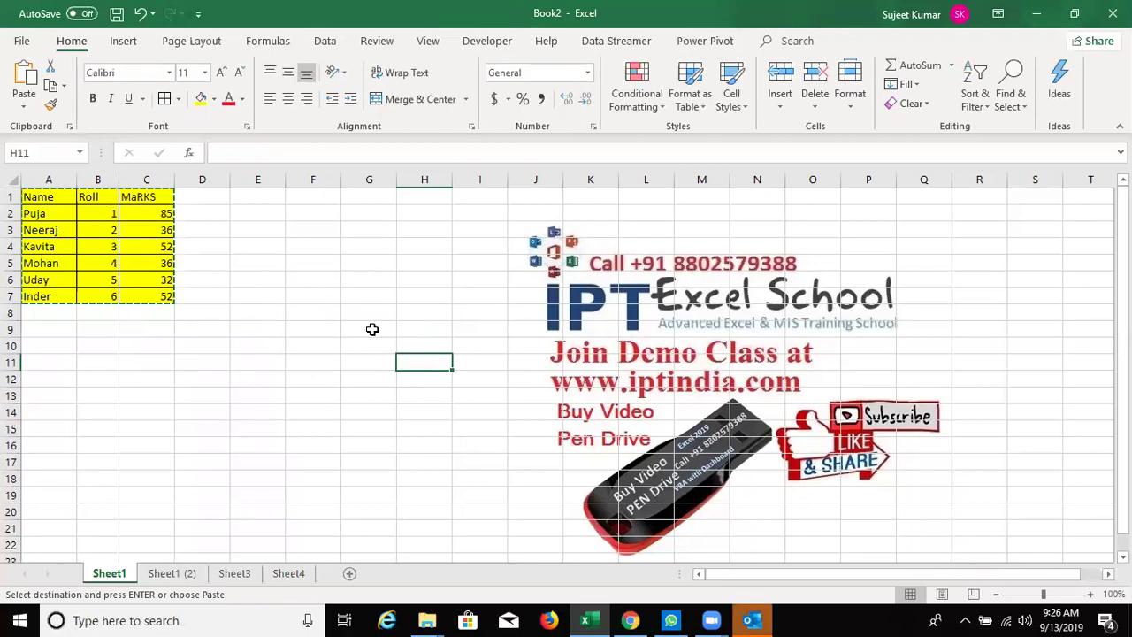
key("ctrl+z")
left_click(139, 265)
left_click(743, 619)
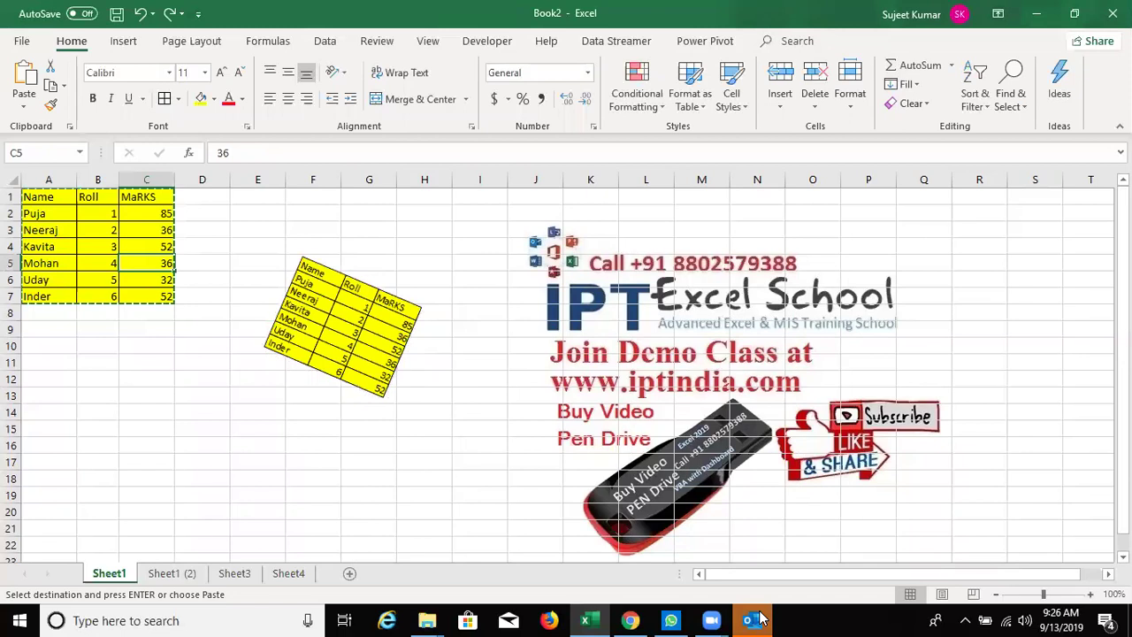
left_click(617, 473)
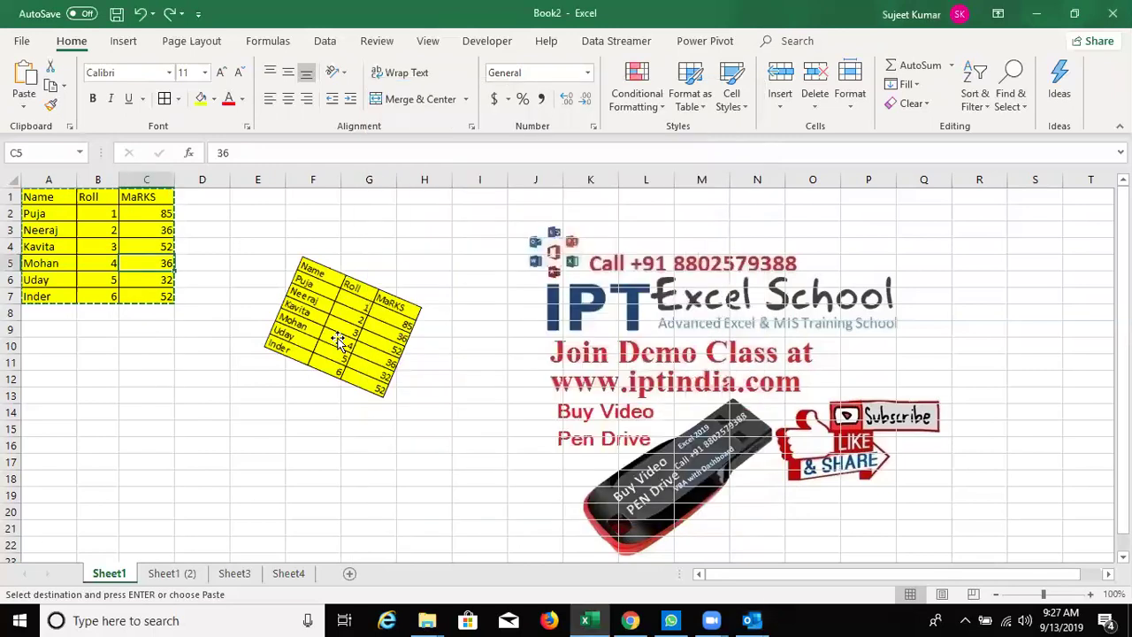
left_click(334, 343)
key("Delete")
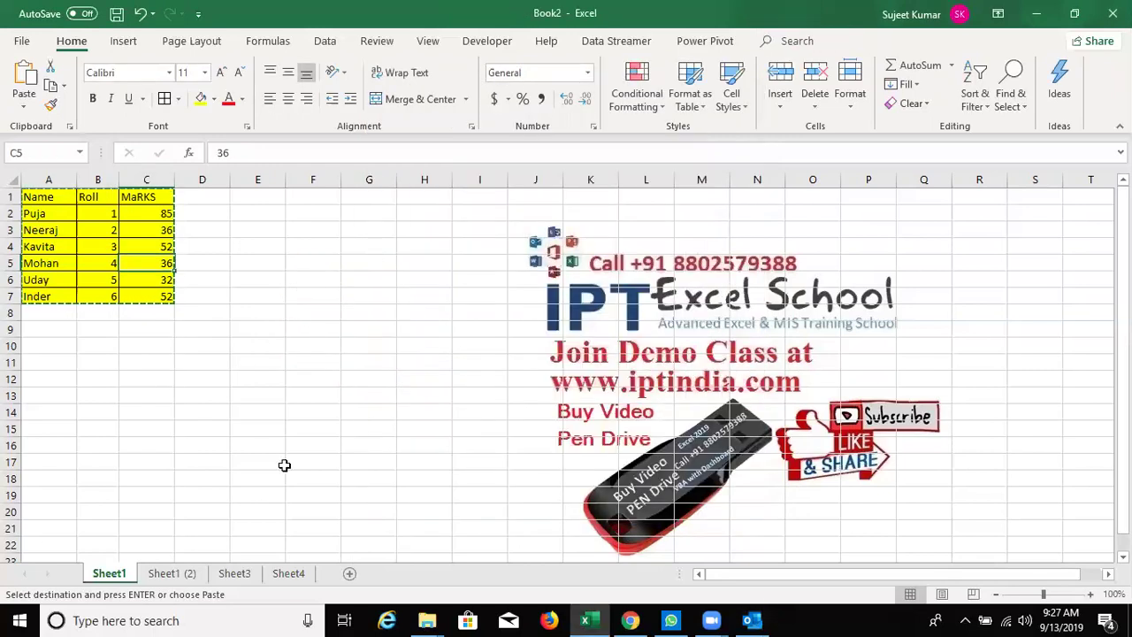
Paste the table as a Linked Picture at F8 and move it beside the data.
left_click(303, 315)
left_click(24, 108)
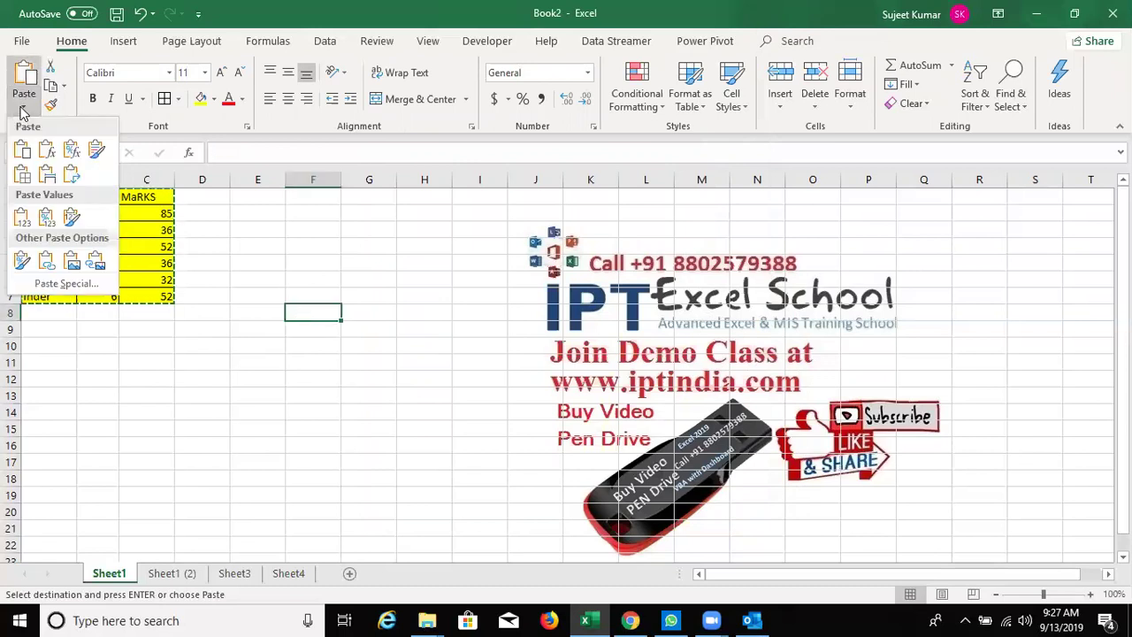
left_click(98, 265)
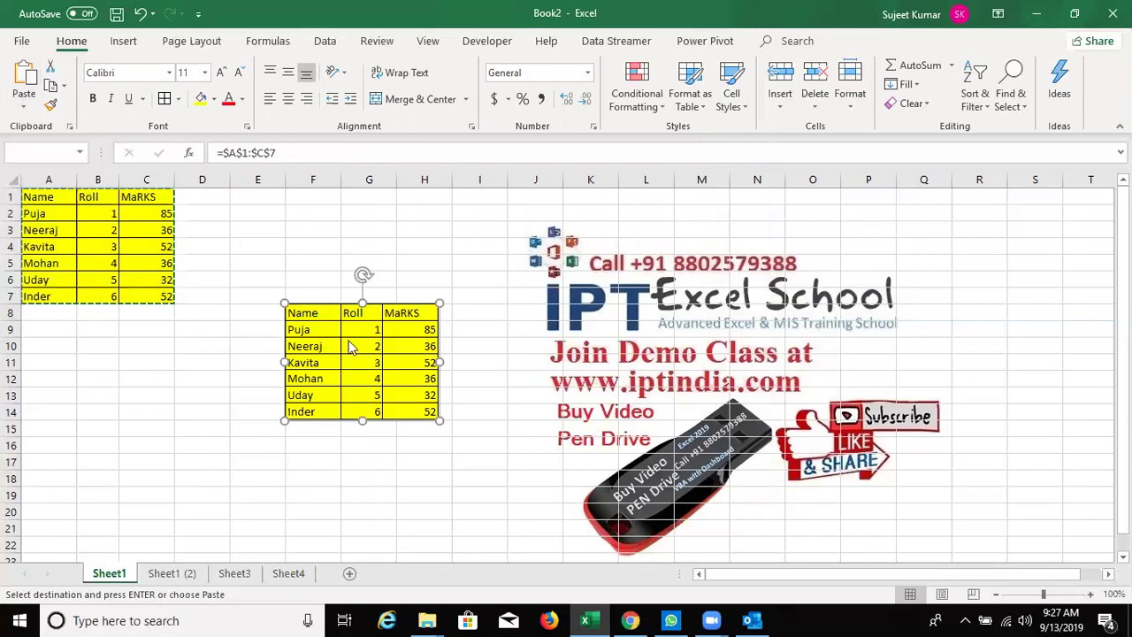
left_click_drag(374, 336, 409, 274)
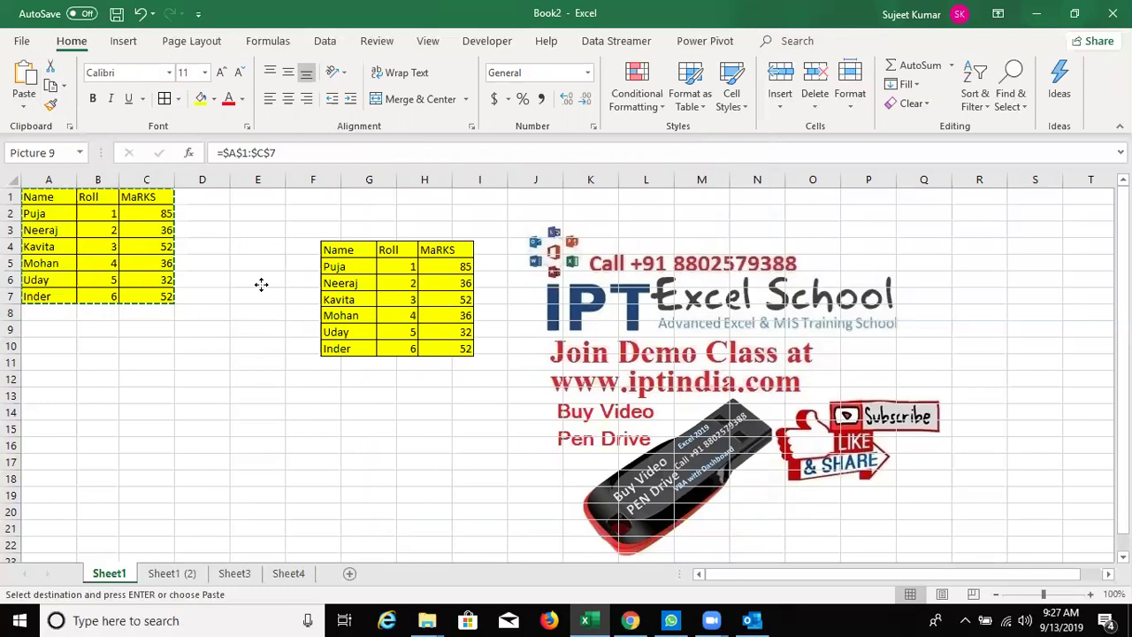
Fill cell C4 green and change C6 to 150.
left_click(163, 242)
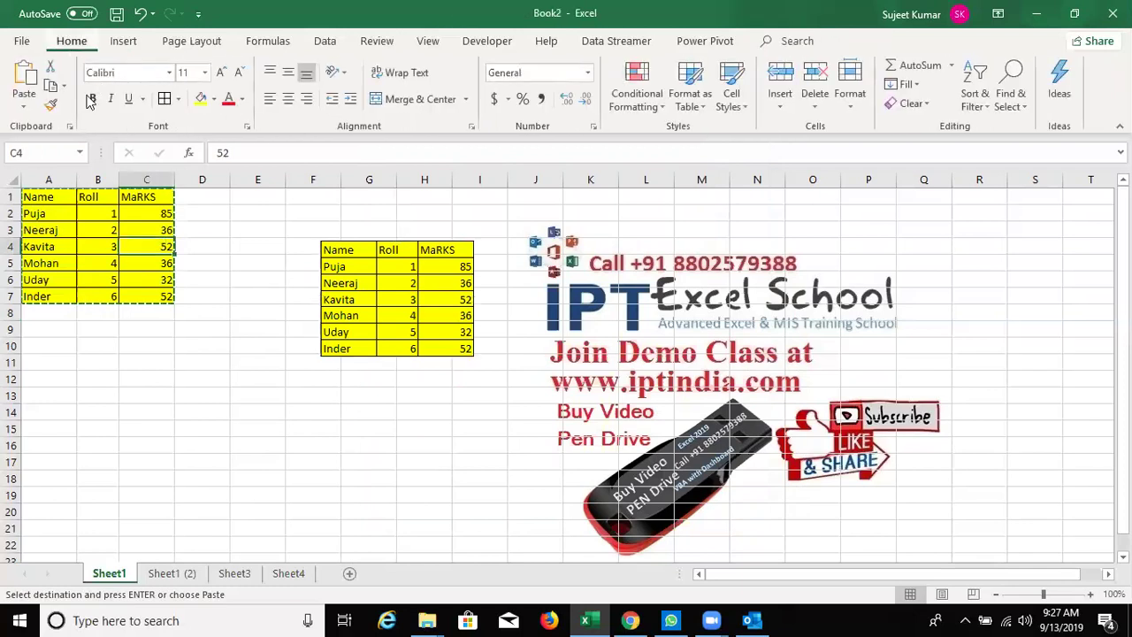
left_click(213, 101)
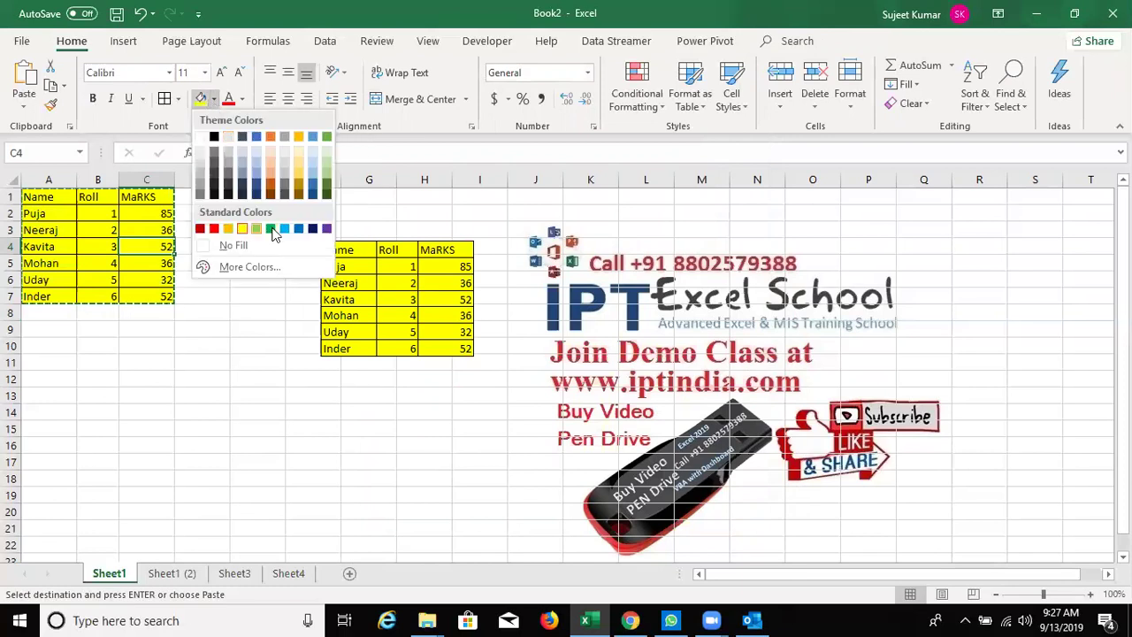
left_click(271, 229)
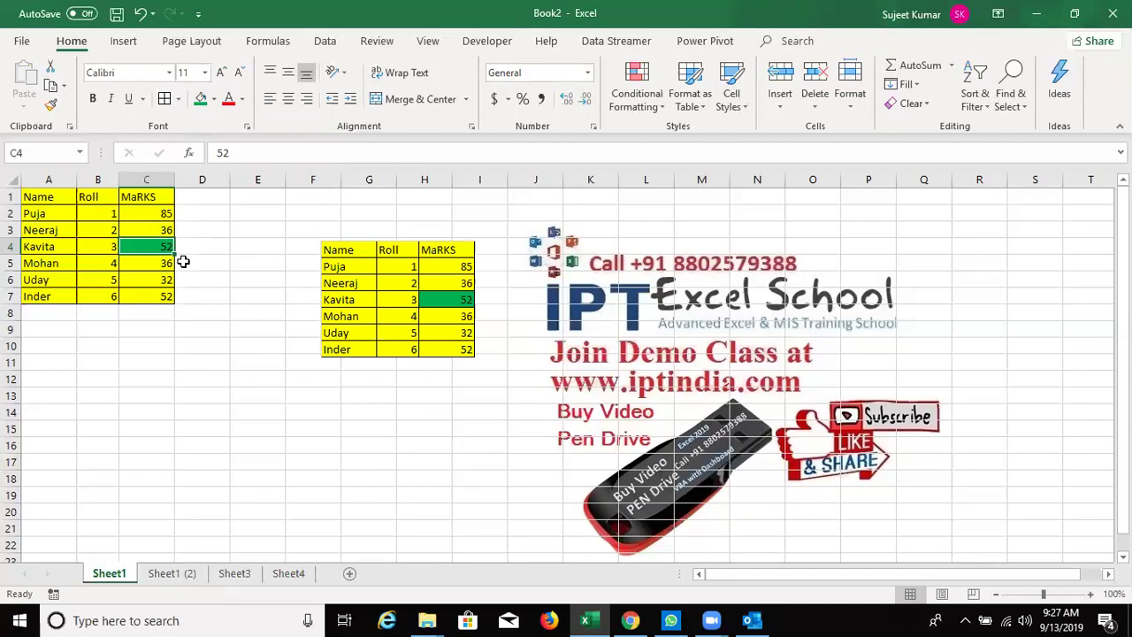
left_click(149, 279)
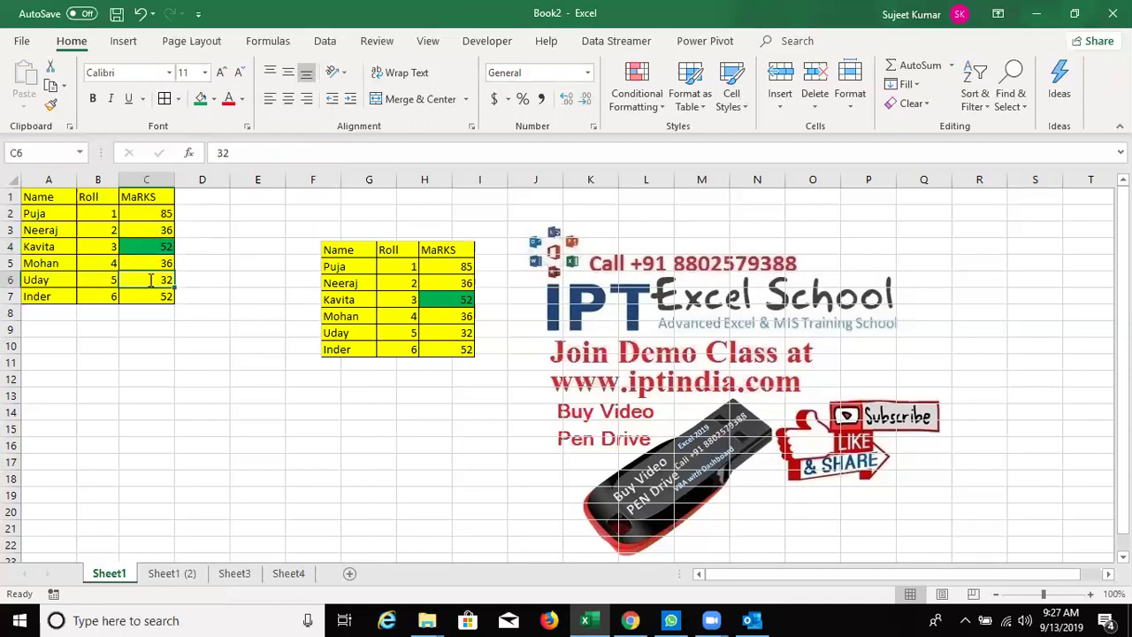
type("150")
key("Return")
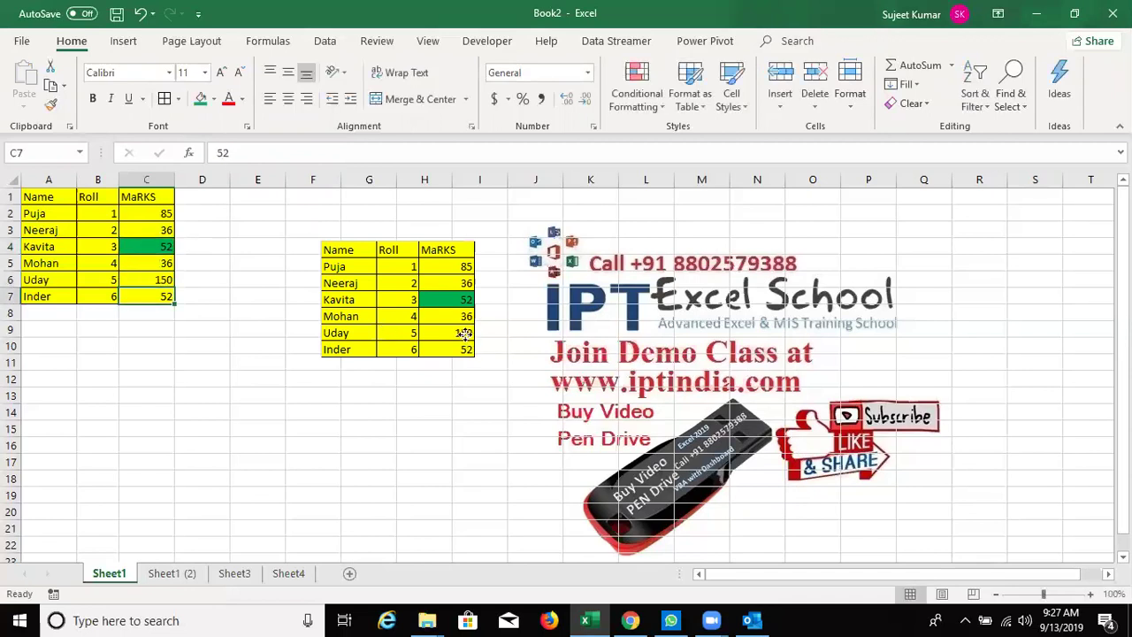
Resize and tilt the linked picture clockwise, then type a new student name in A8.
left_click(464, 333)
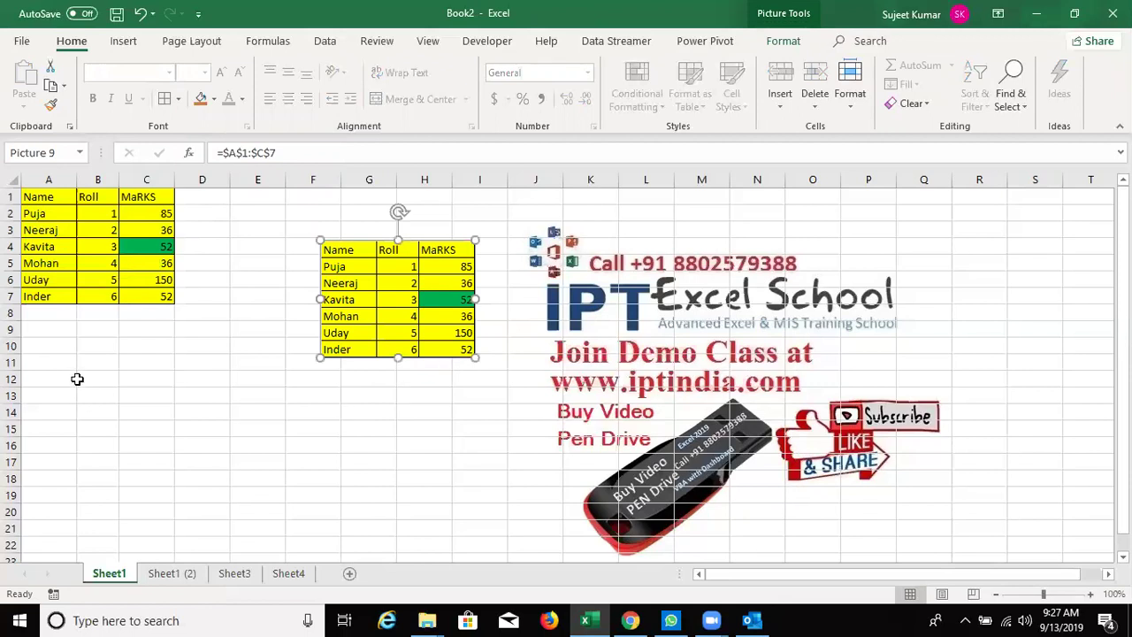
mouse_move(476, 358)
left_mouse_down()
mouse_move(482, 389)
mouse_move(455, 342)
left_mouse_up()
left_click_drag(386, 213, 407, 215)
left_click(337, 390)
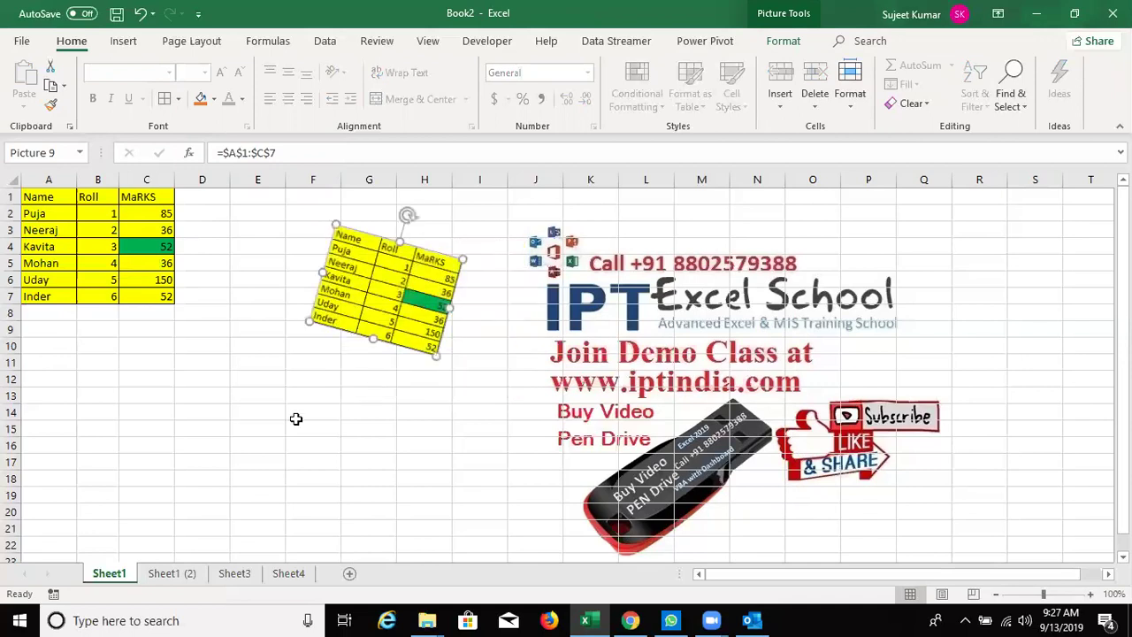
left_click(58, 314)
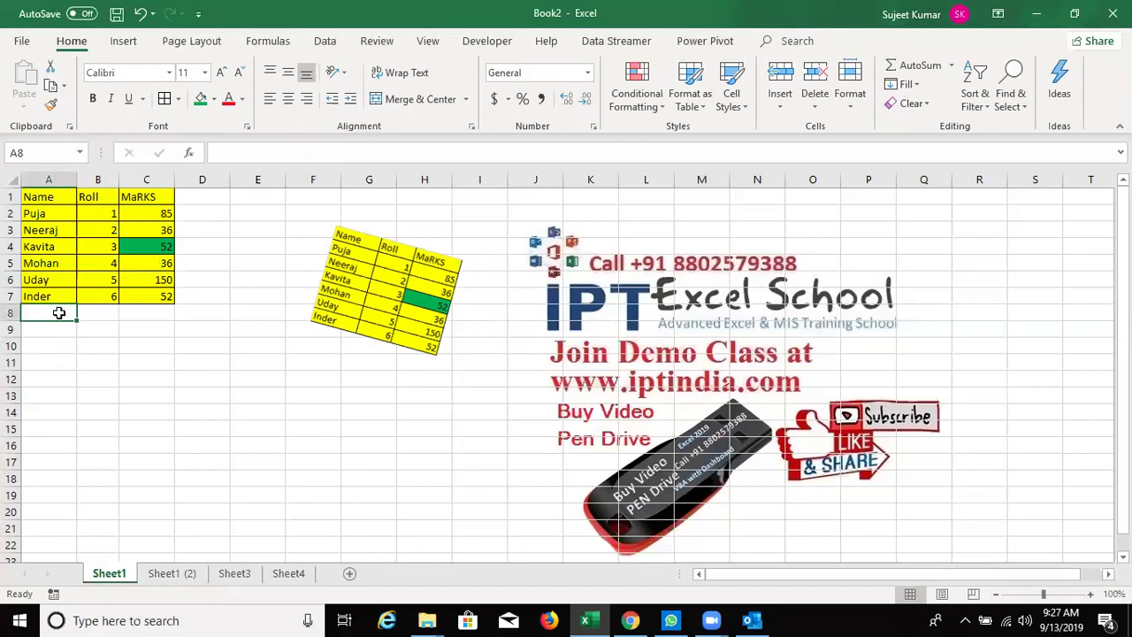
type("Rames")
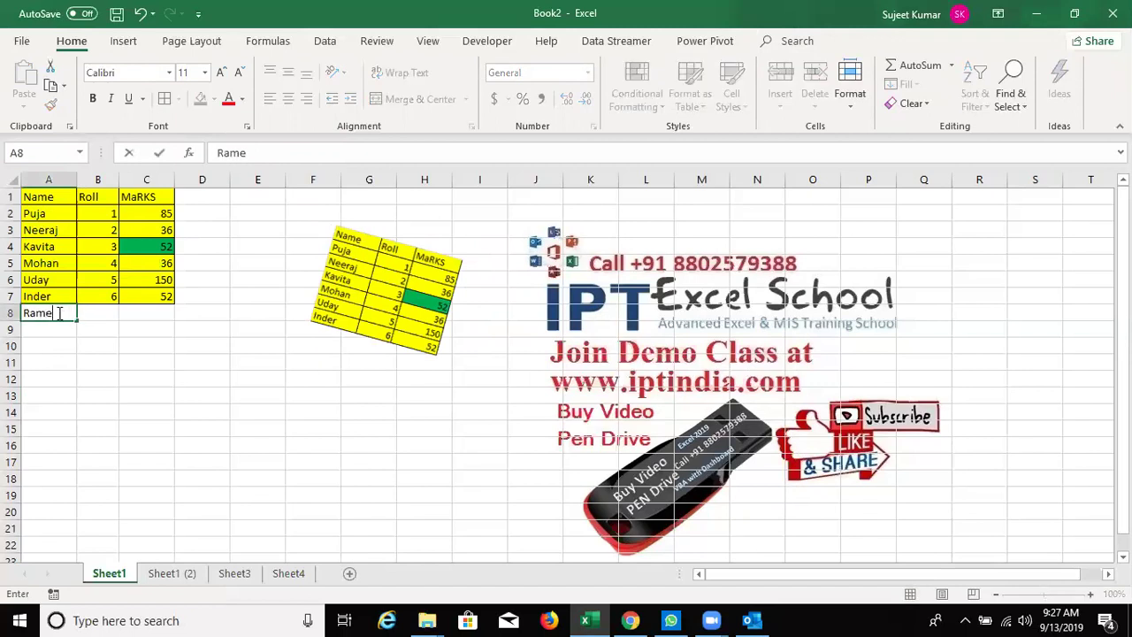
type("h")
Complete row 8 with roll 7 and marks 65.
key("Tab")
type("7")
key("Tab")
type("65")
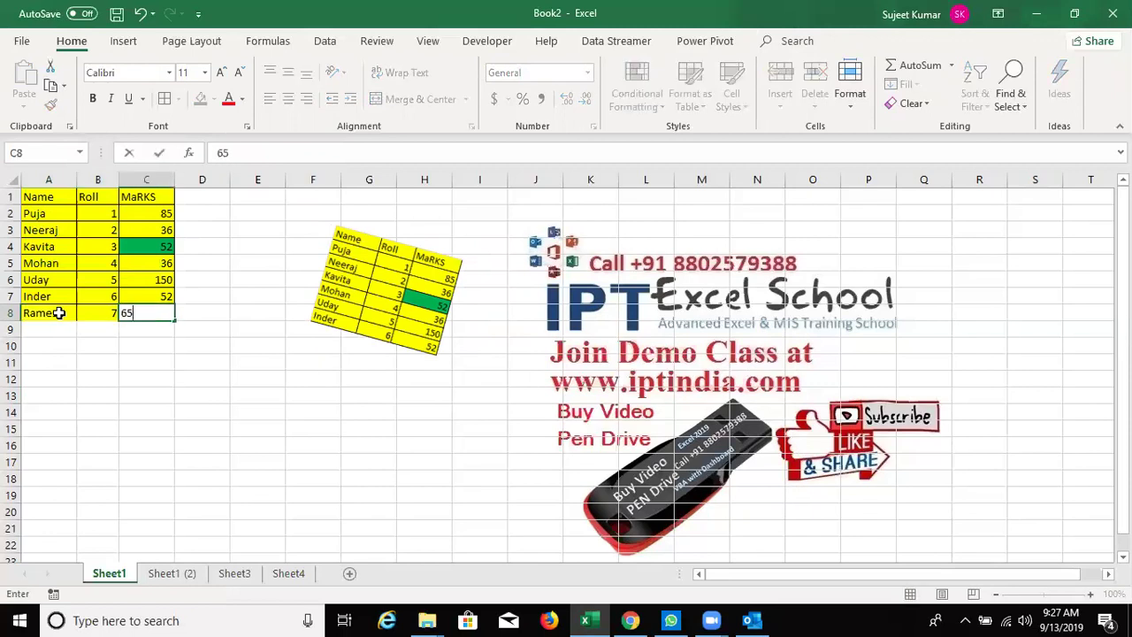
key("Return")
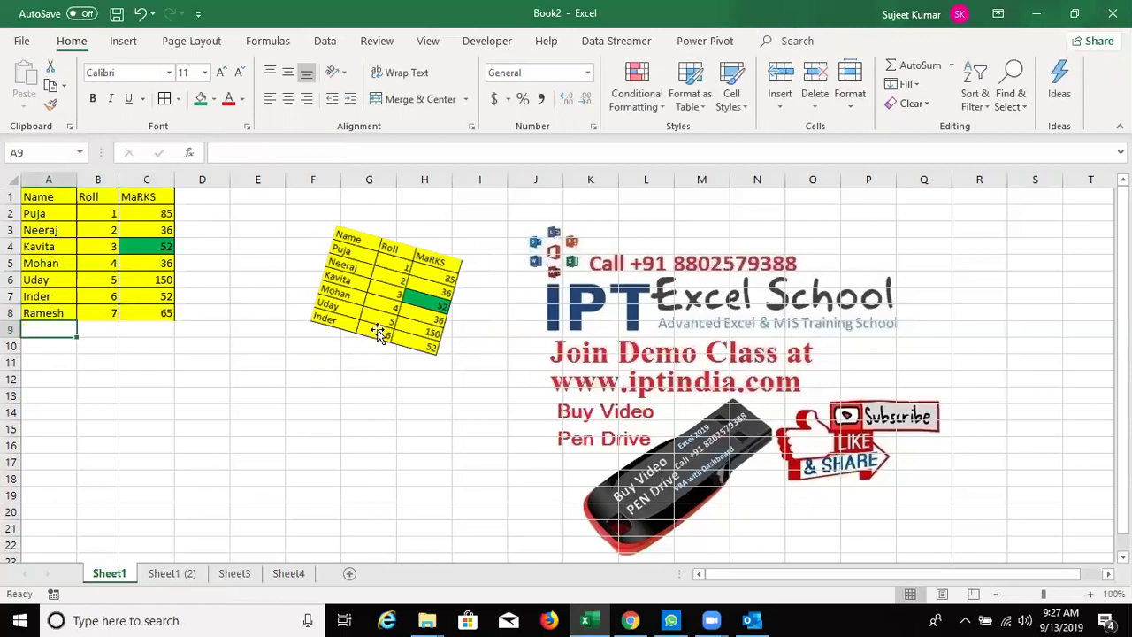
Rotate the picture upright and change its linked range to =$A$1:$C$8.
left_click(379, 329)
left_click_drag(394, 216, 386, 214)
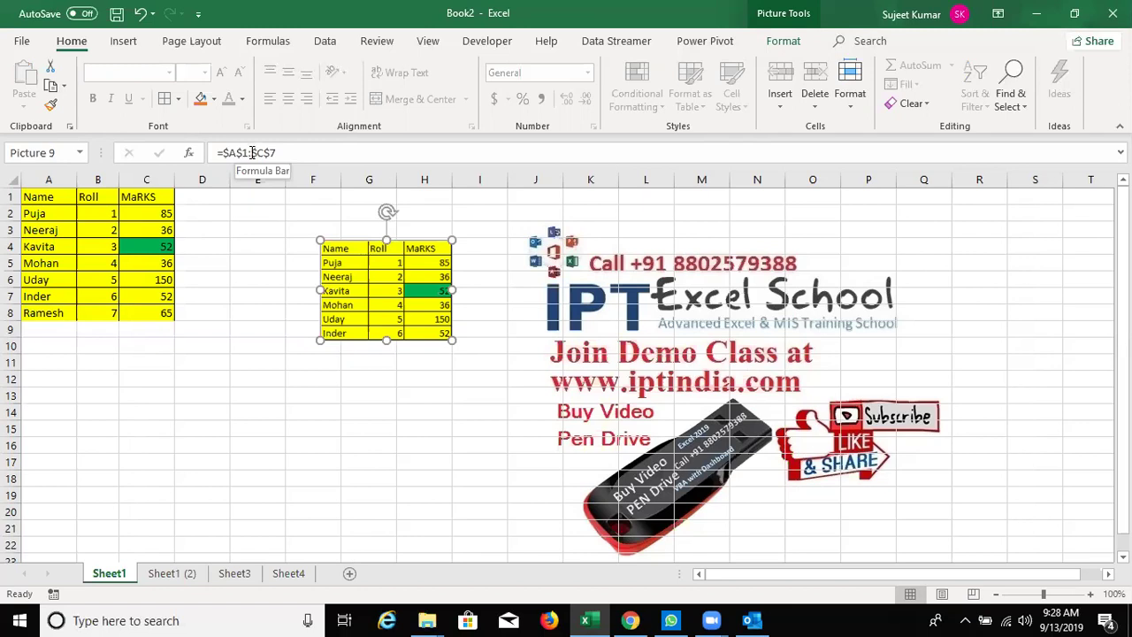
left_click(278, 153)
type("8")
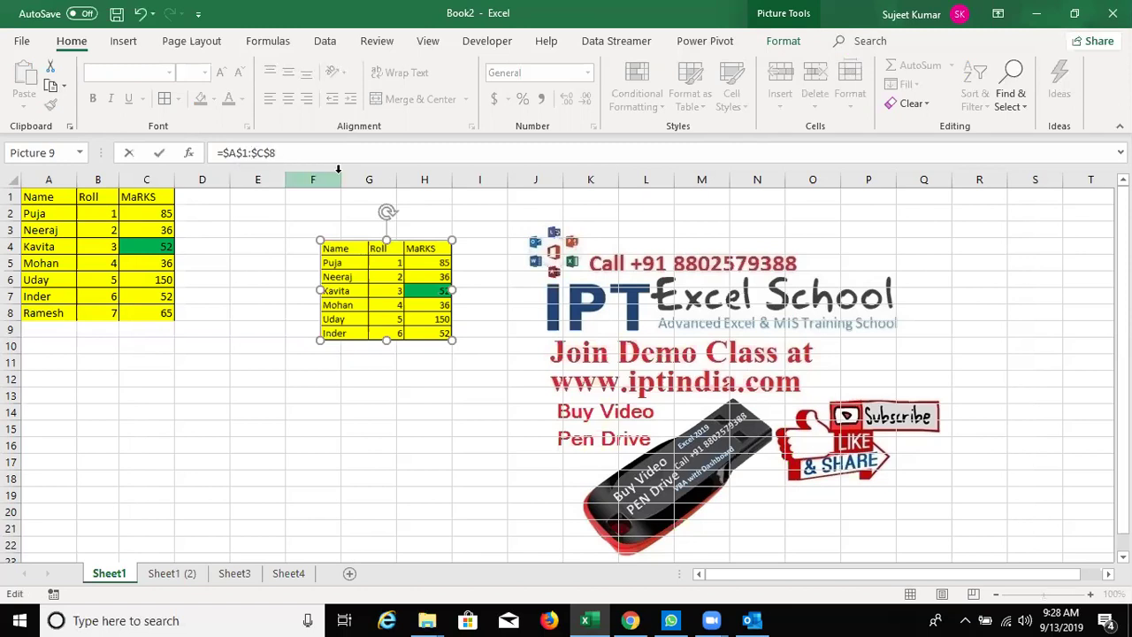
key("Return")
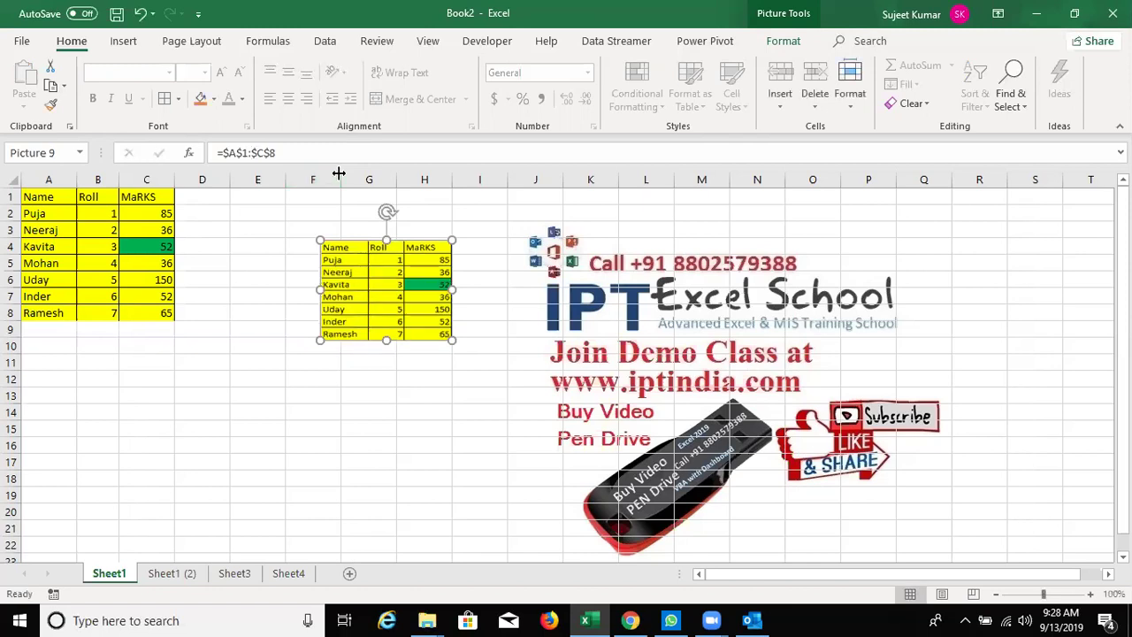
left_click(520, 442)
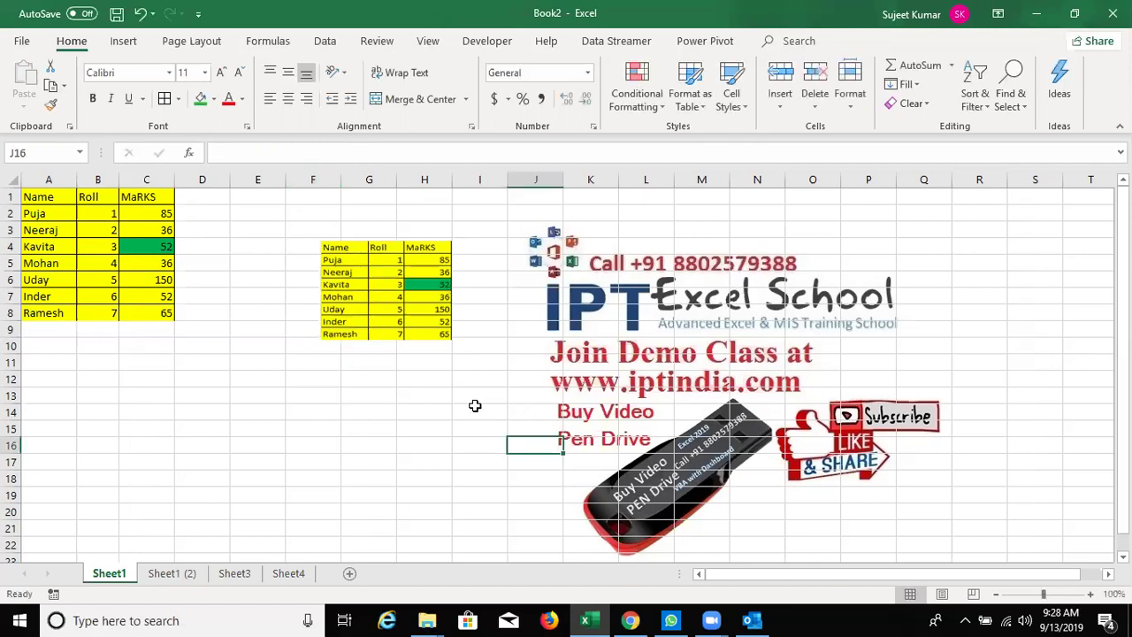
left_click(407, 336)
Enlarge the linked picture, dismiss the Outlook prompt, and copy table A1:C8.
mouse_move(452, 340)
left_mouse_down()
mouse_move(495, 372)
mouse_move(414, 327)
left_mouse_up()
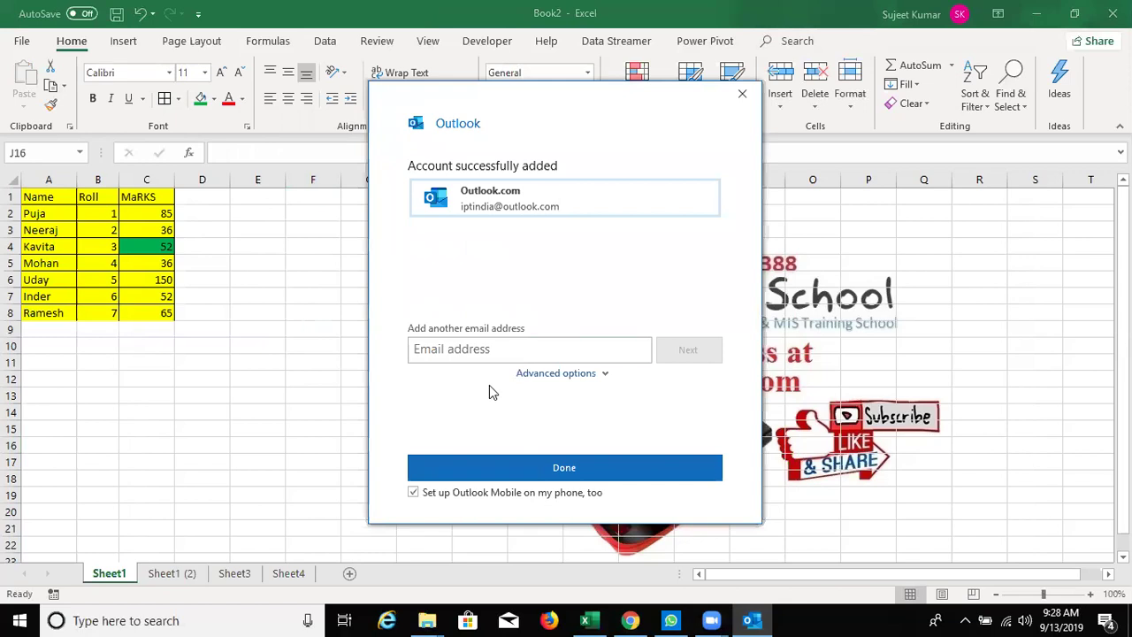
left_click(540, 476)
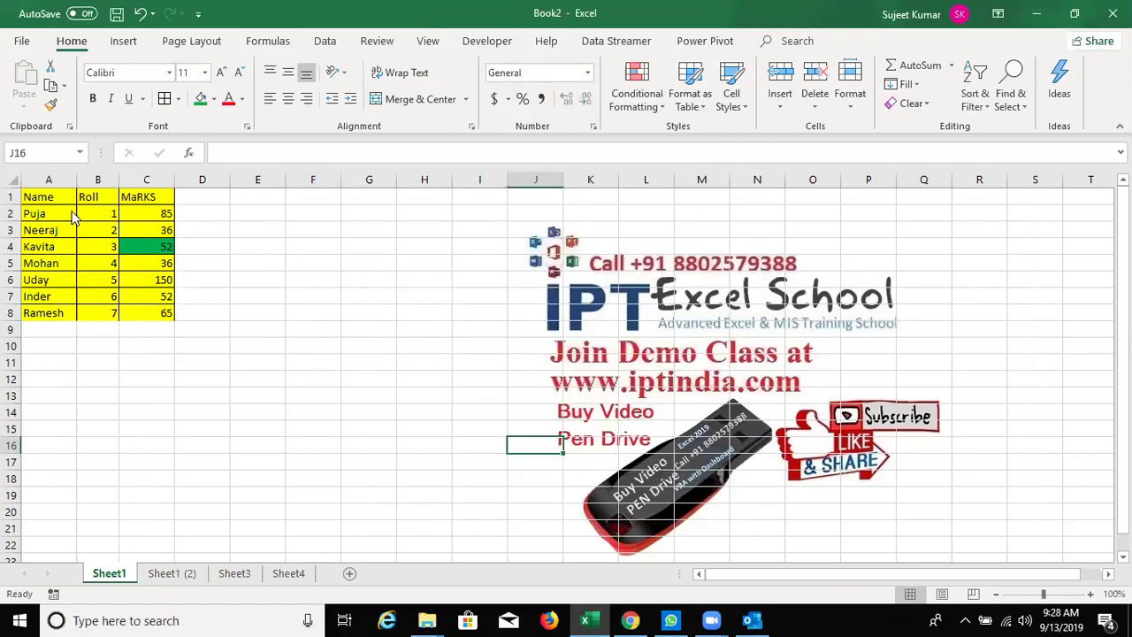
left_click_drag(35, 200, 142, 314)
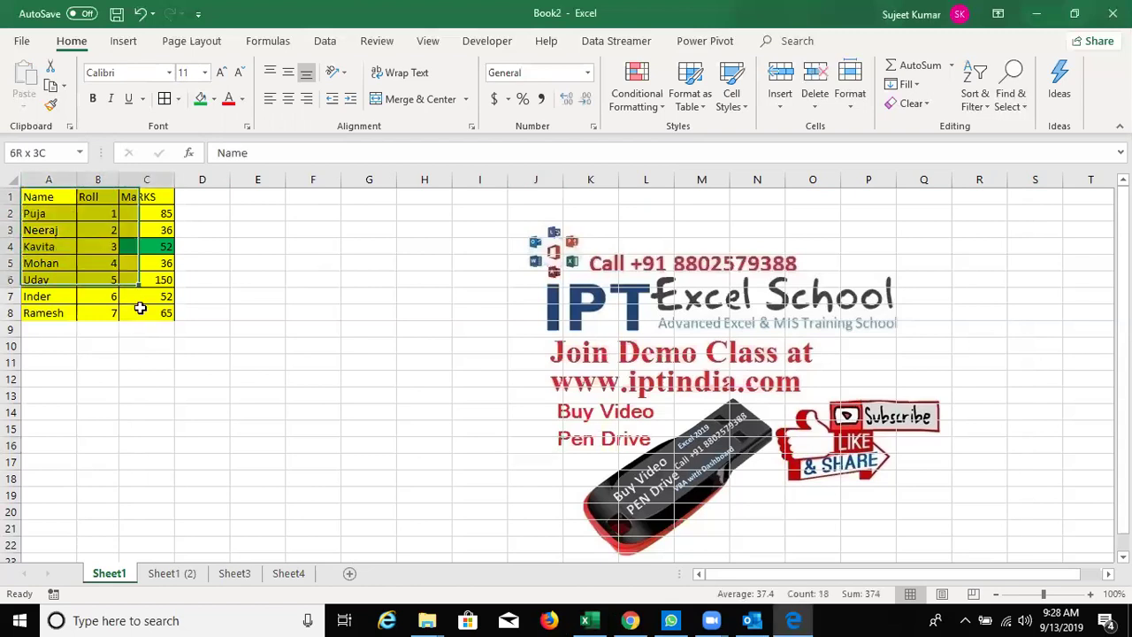
key("ctrl+c")
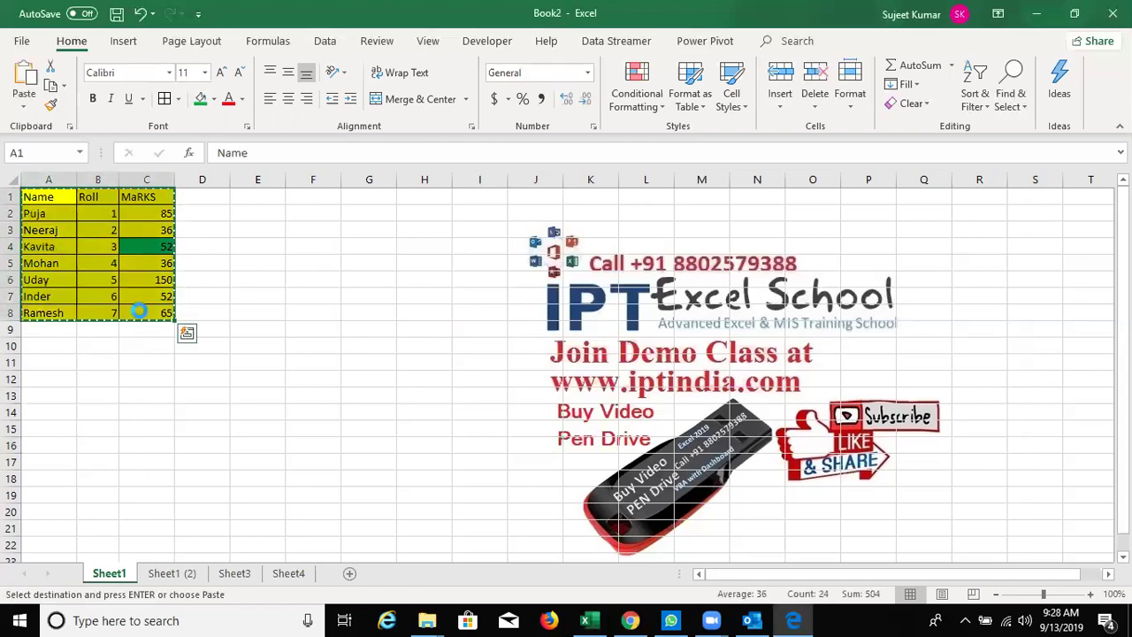
Launch Word from Windows search, then search for PowerPoint.
key("super")
type("wor")
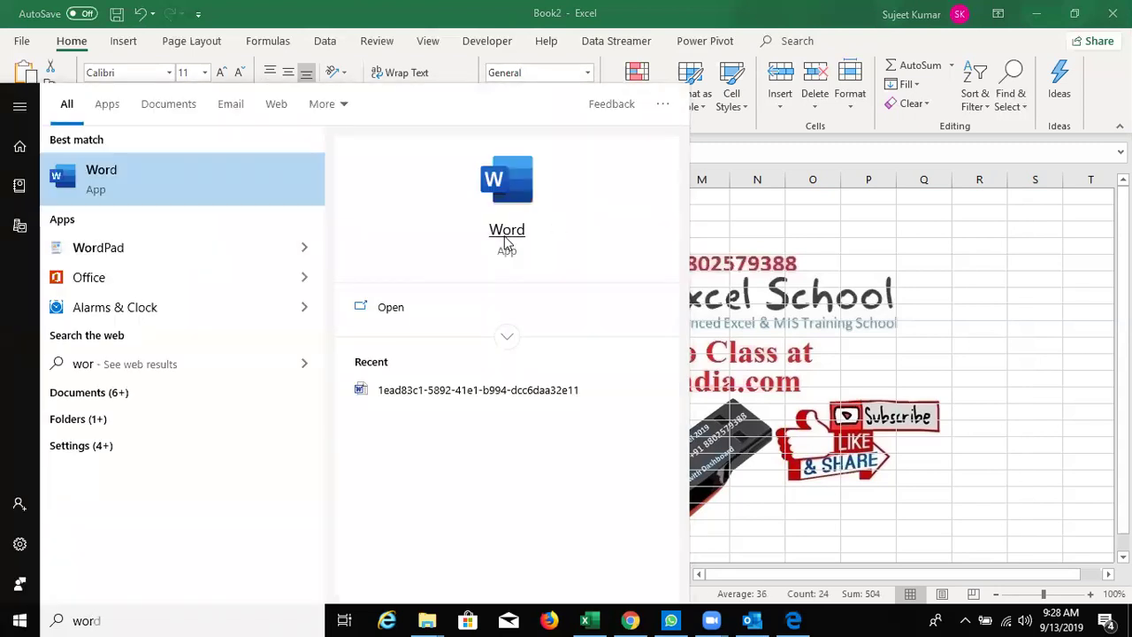
left_click(506, 243)
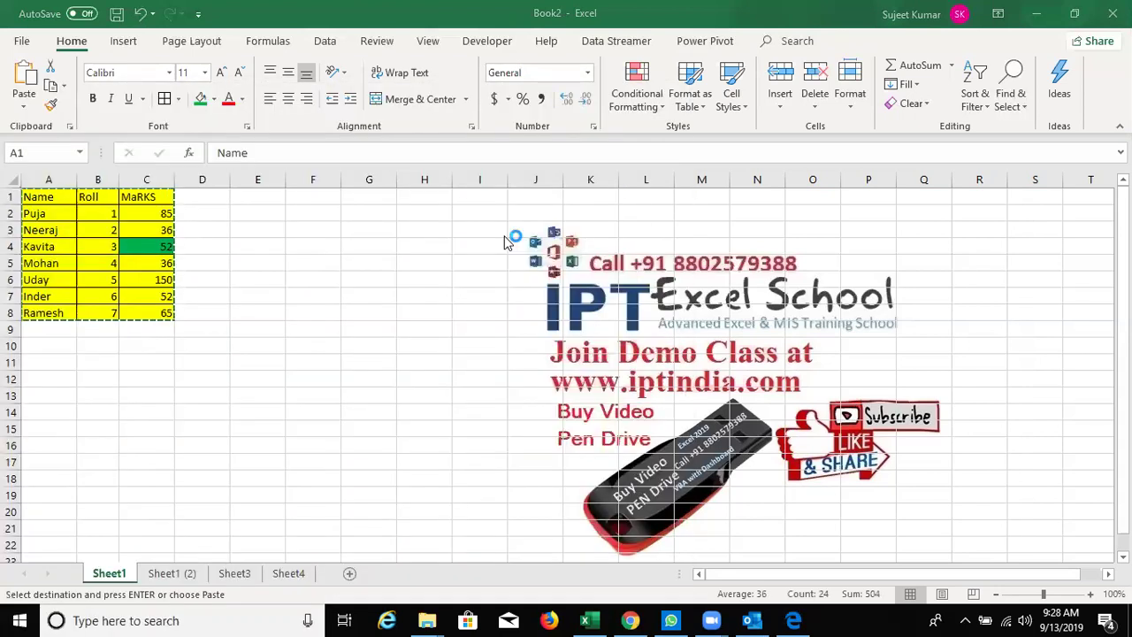
key("super")
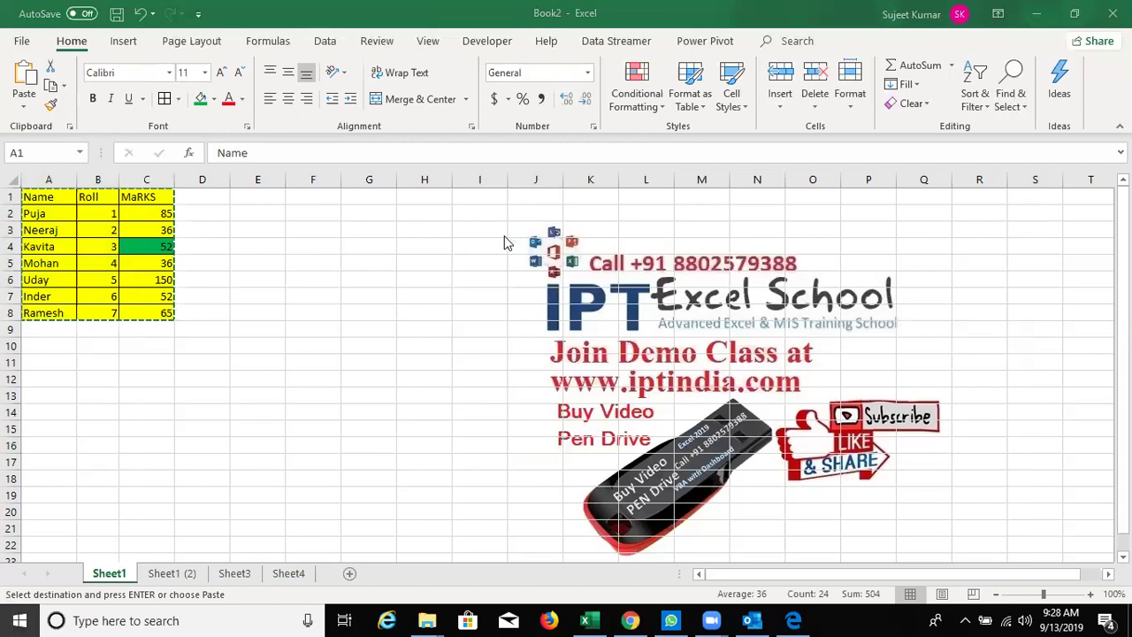
type("powerPoint")
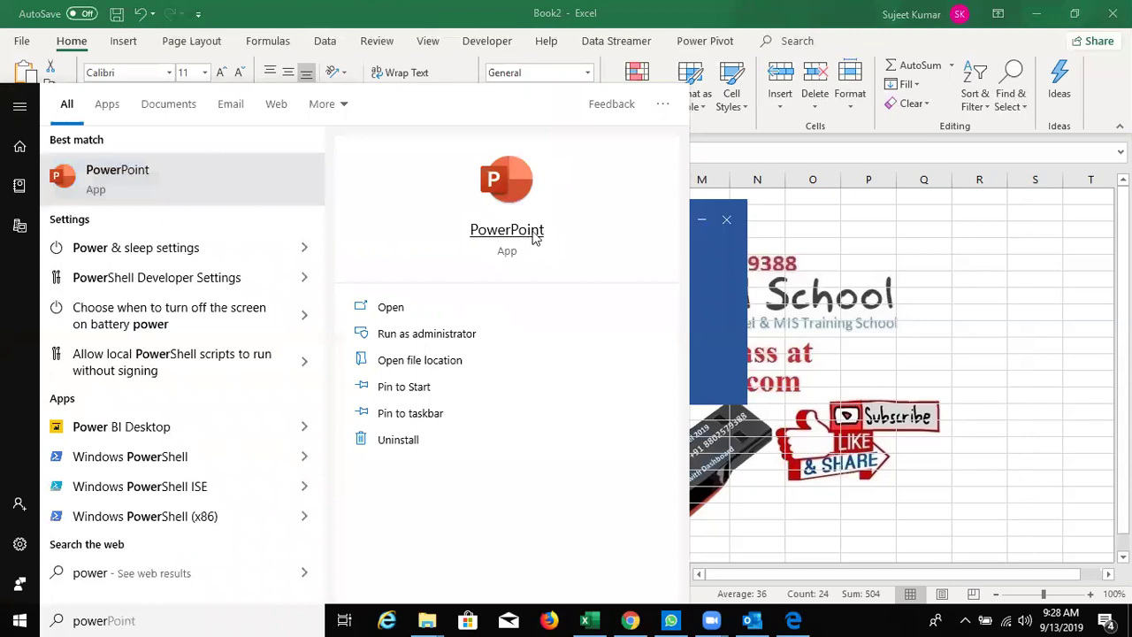
Start a blank PowerPoint presentation and delete slide 1's title and subtitle placeholders.
left_click(533, 235)
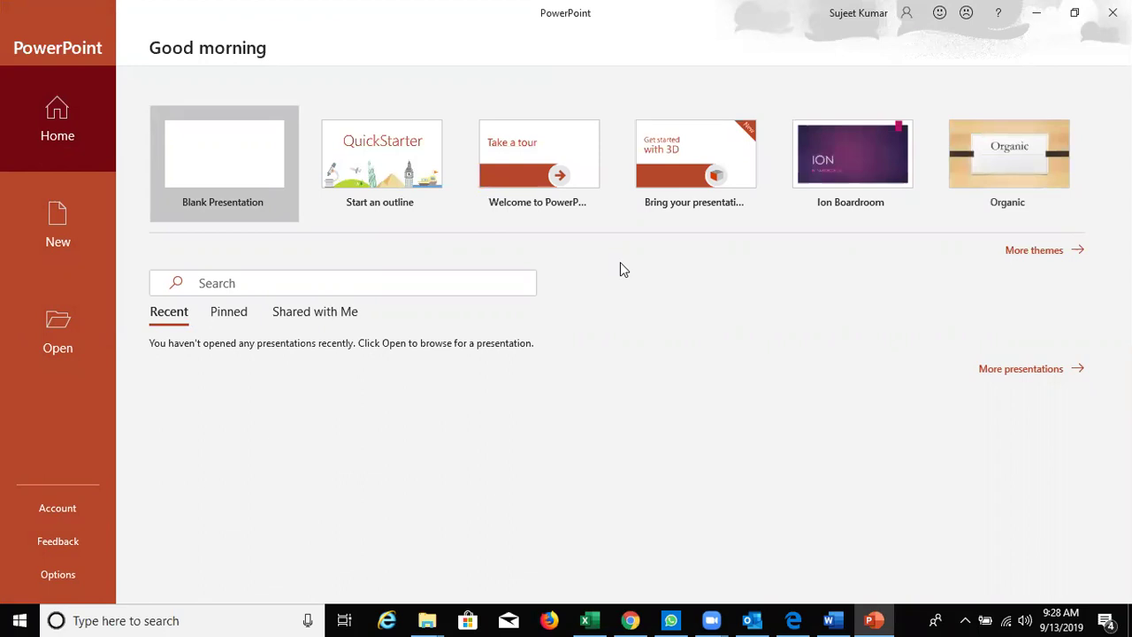
left_click(195, 143)
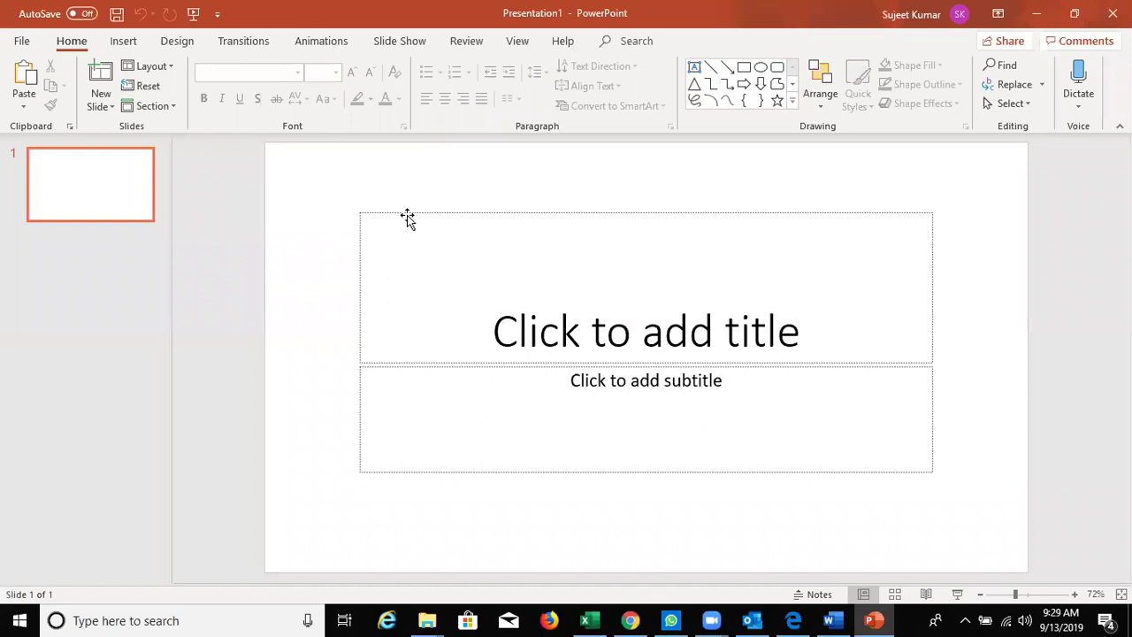
left_click(408, 216)
left_click(445, 363)
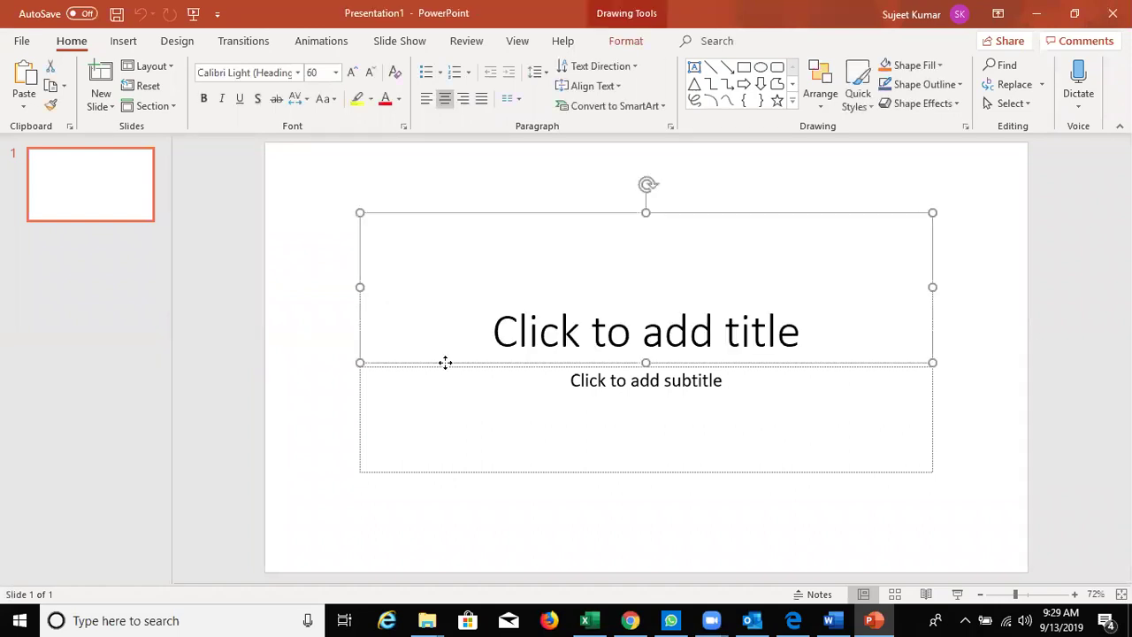
key("Delete")
left_click(445, 364)
key("Delete")
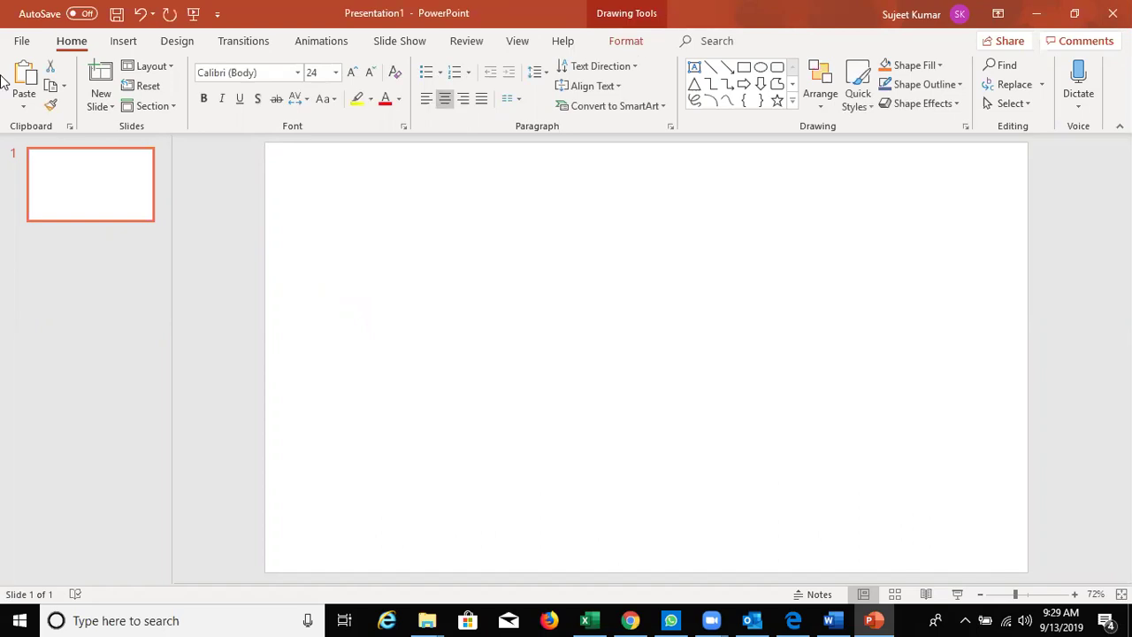
Paste the copied Excel table onto the slide with Paste Special as a live link.
left_click(24, 106)
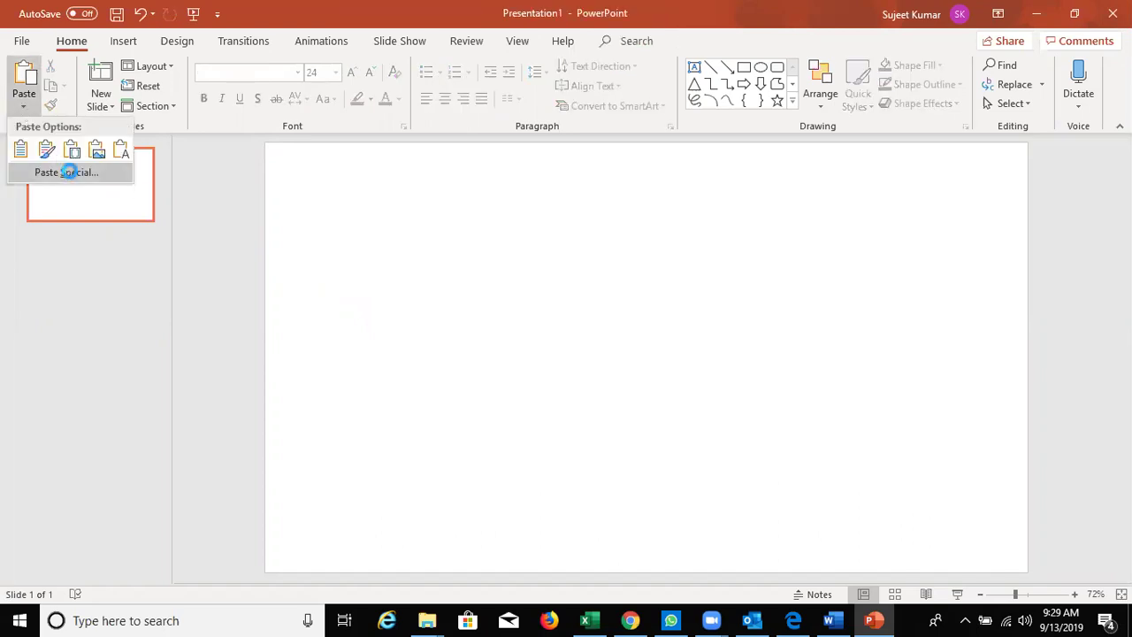
key("ctrl+alt+v")
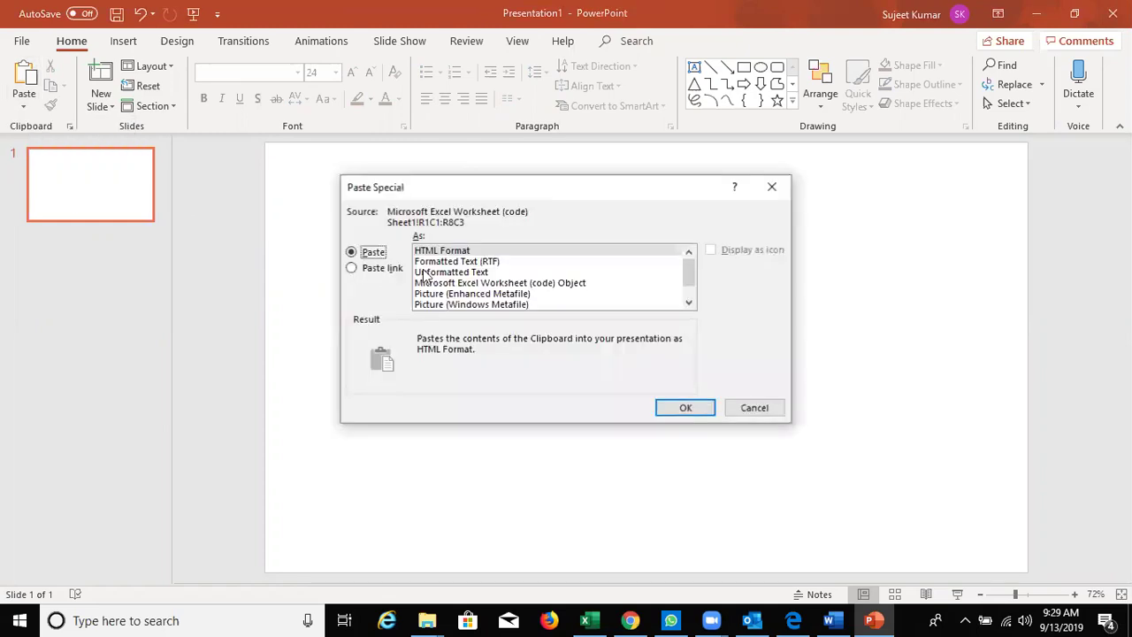
key("alt+l")
key("Return")
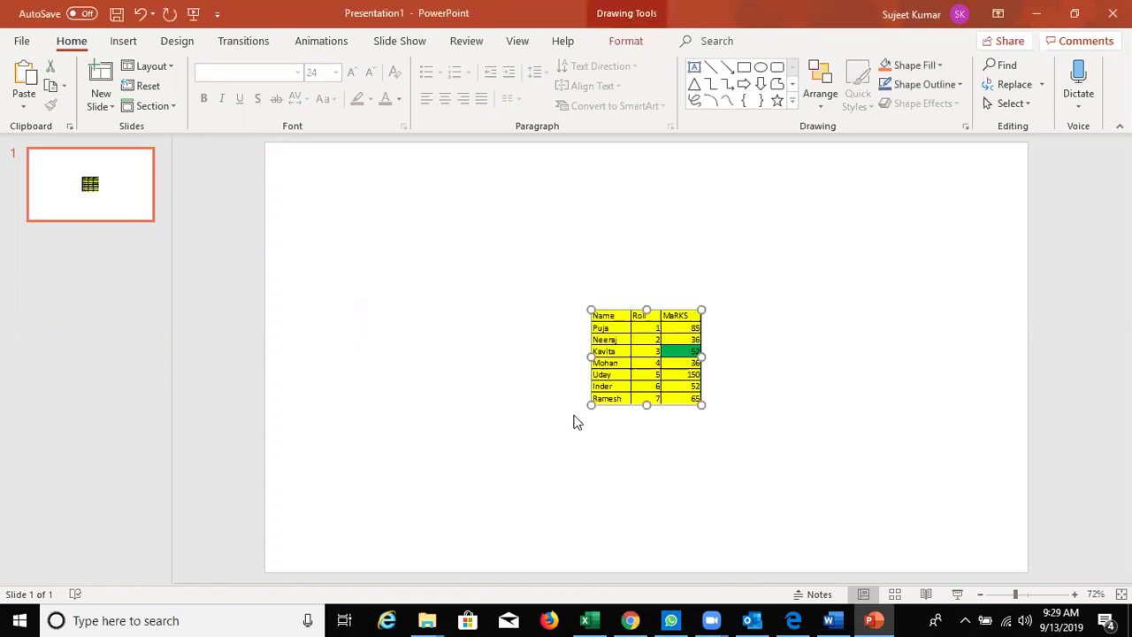
Move the linked table up-left, enlarge it, and check its link options.
left_click_drag(676, 362, 500, 286)
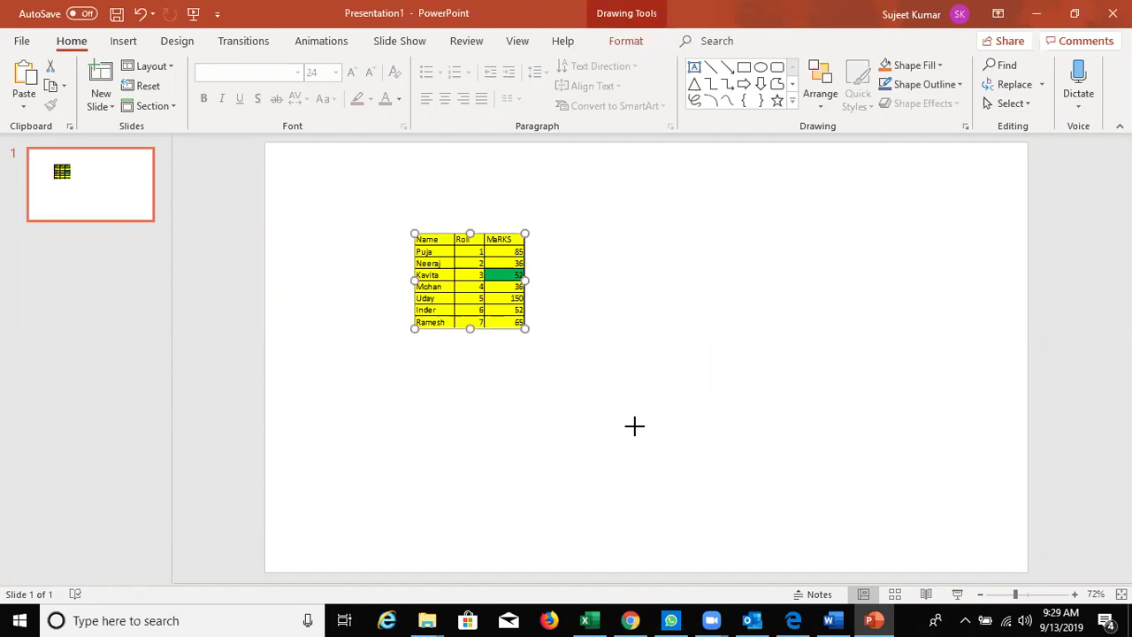
left_click_drag(634, 425, 637, 428)
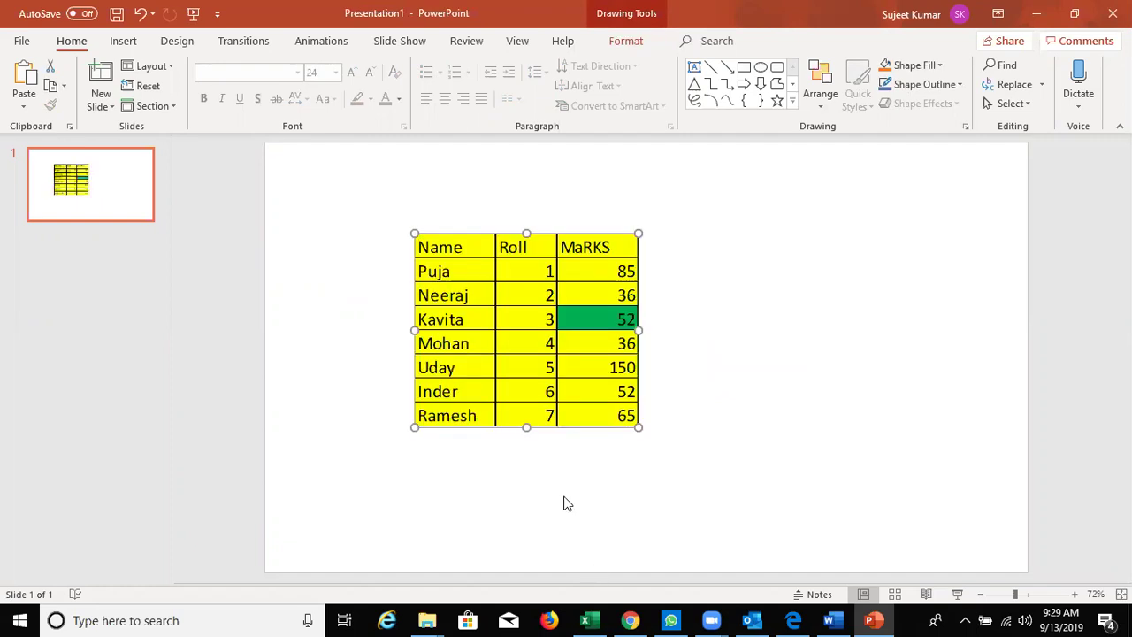
left_click(567, 503)
left_click(494, 307)
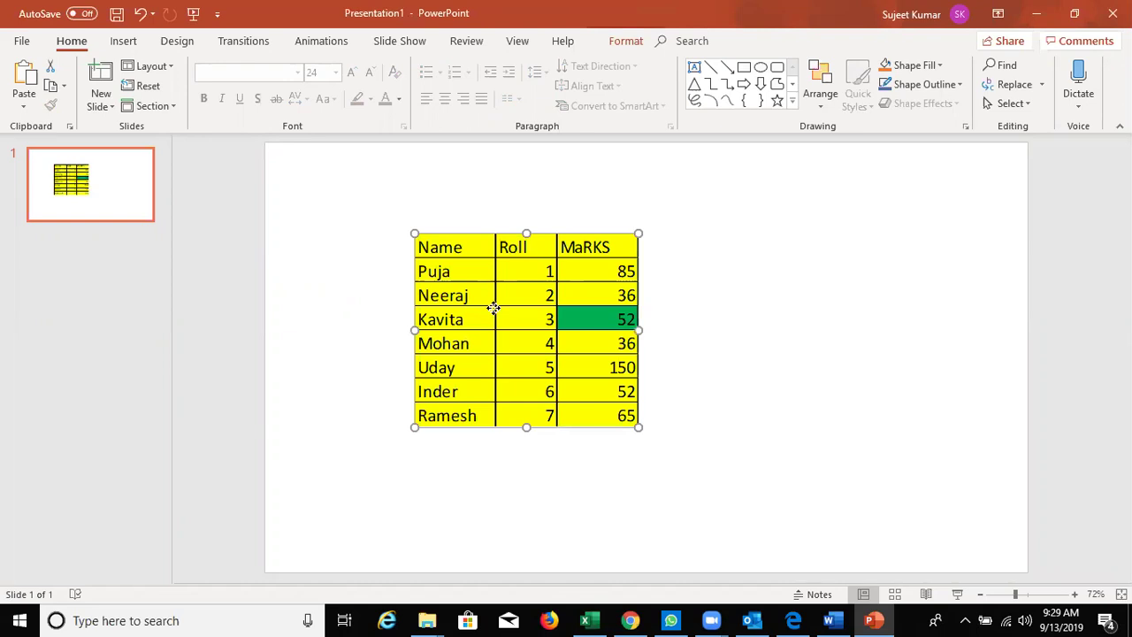
right_click(493, 307)
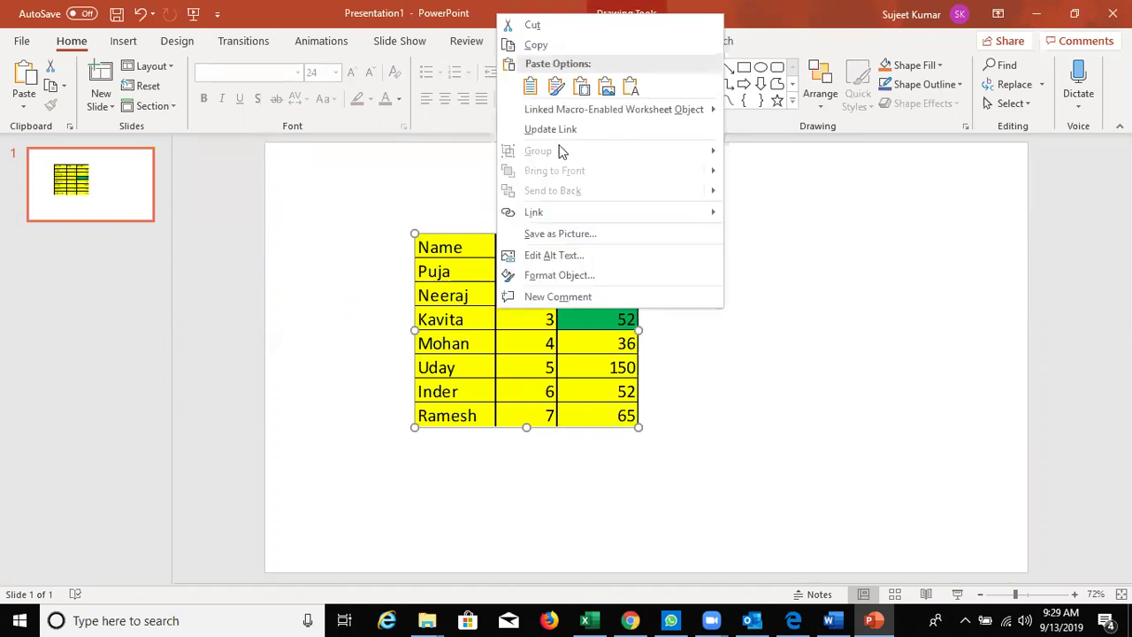
left_click(512, 311)
right_click(511, 311)
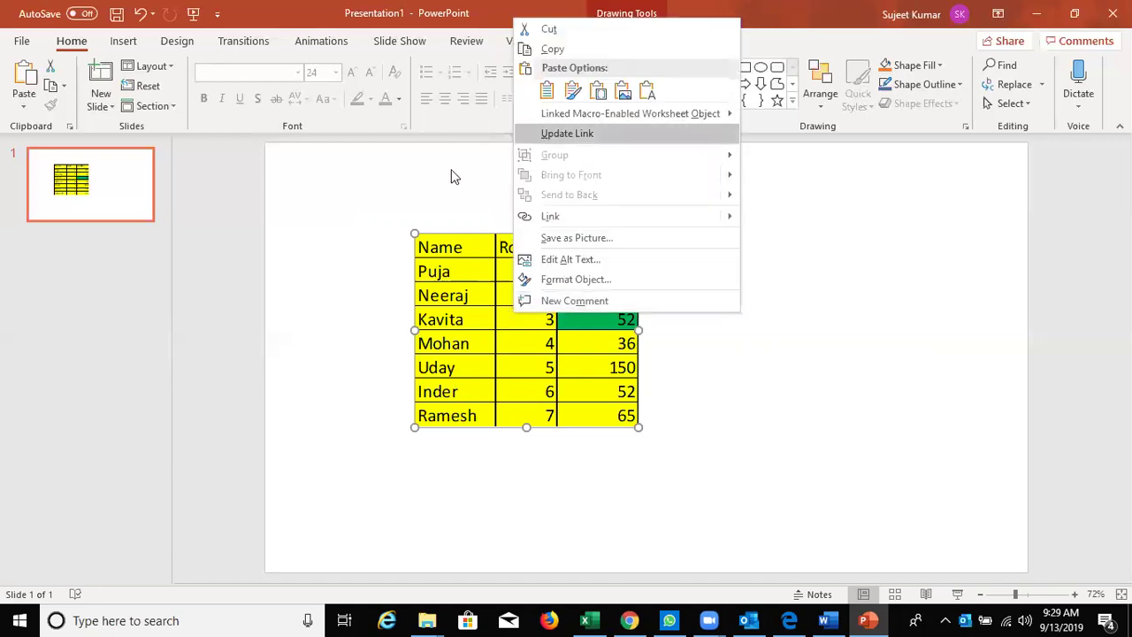
left_click(768, 619)
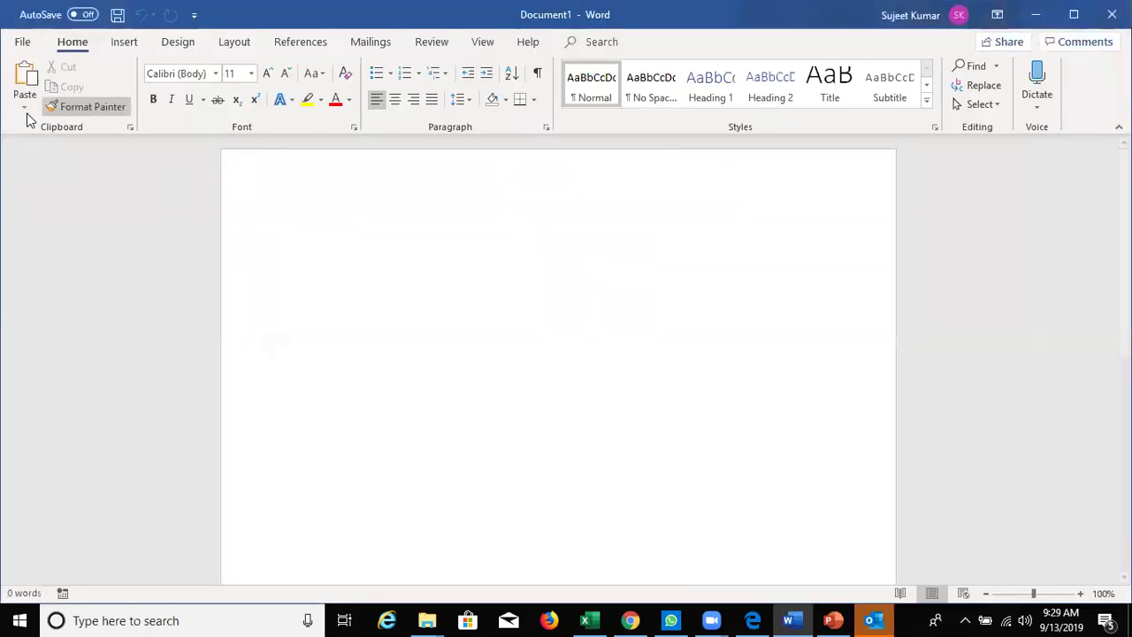
Paste-link the table into Document1 as a Microsoft Excel Worksheet Object, then select Excel cell C6.
left_click(24, 108)
left_click(70, 177)
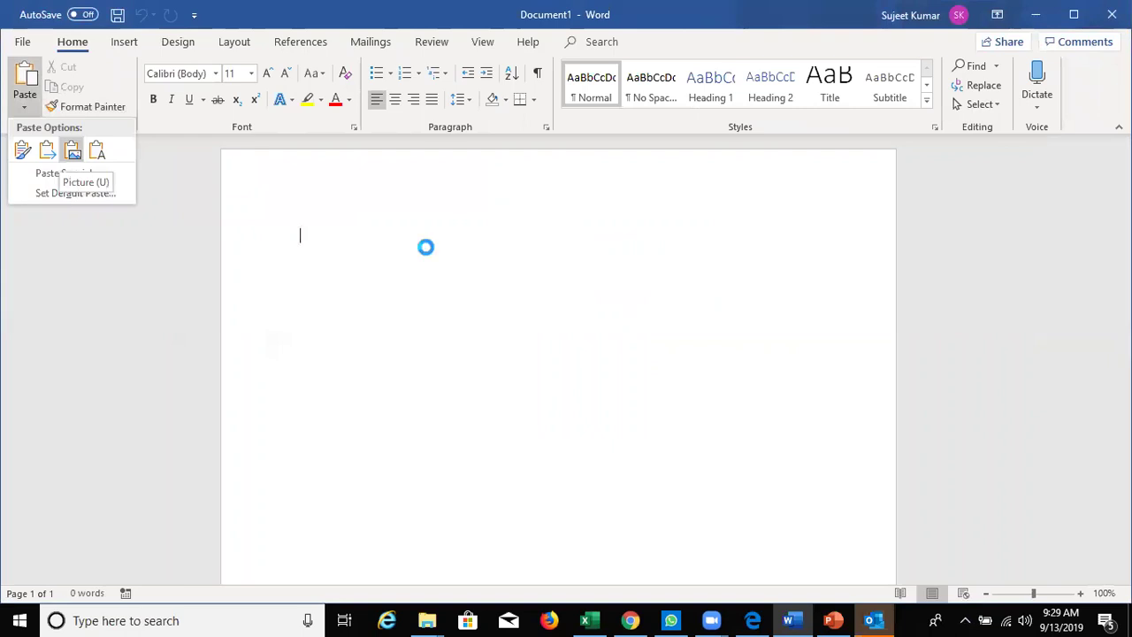
left_click(358, 244)
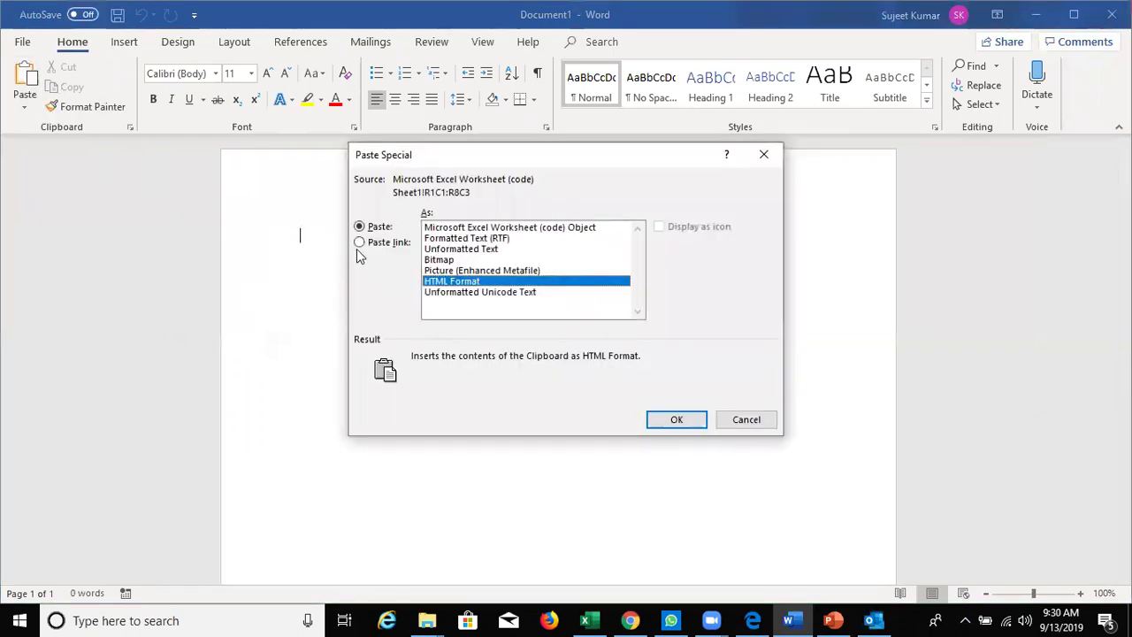
left_click(482, 227)
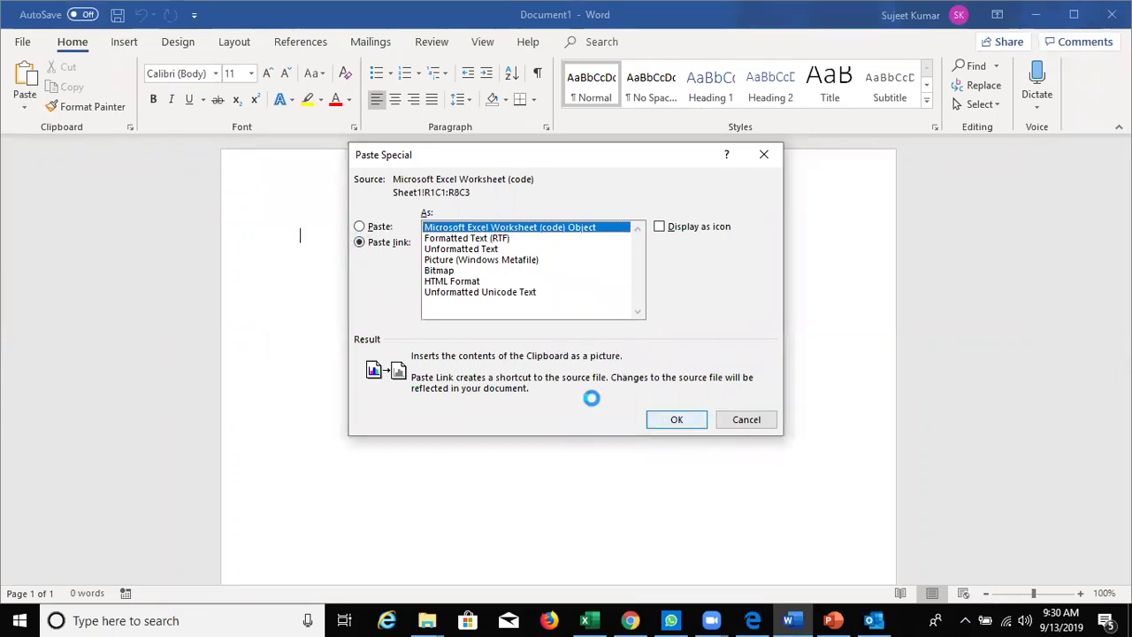
key("Return")
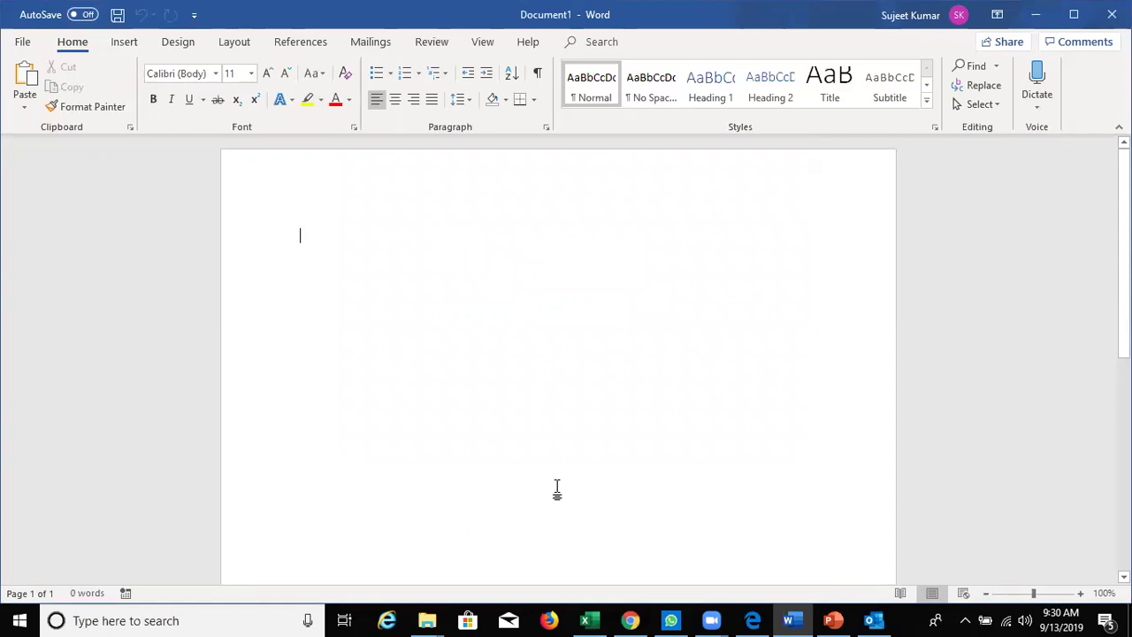
left_click(595, 616)
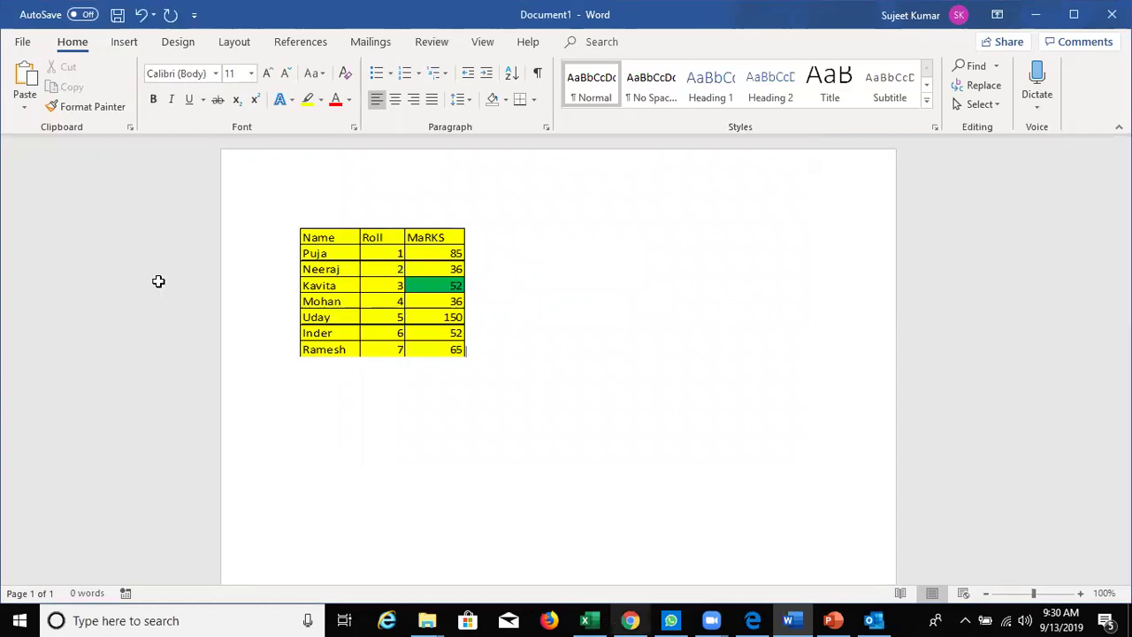
left_click(147, 279)
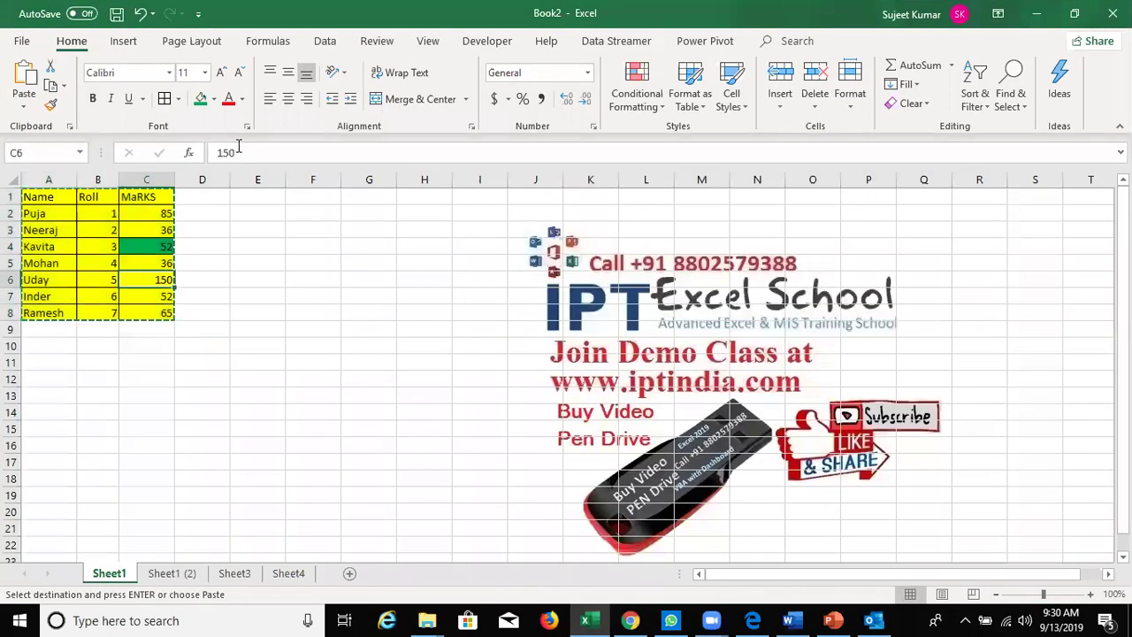
Change cell C6 (150) from yellow to Red fill and view the linked table in Word.
left_click(214, 101)
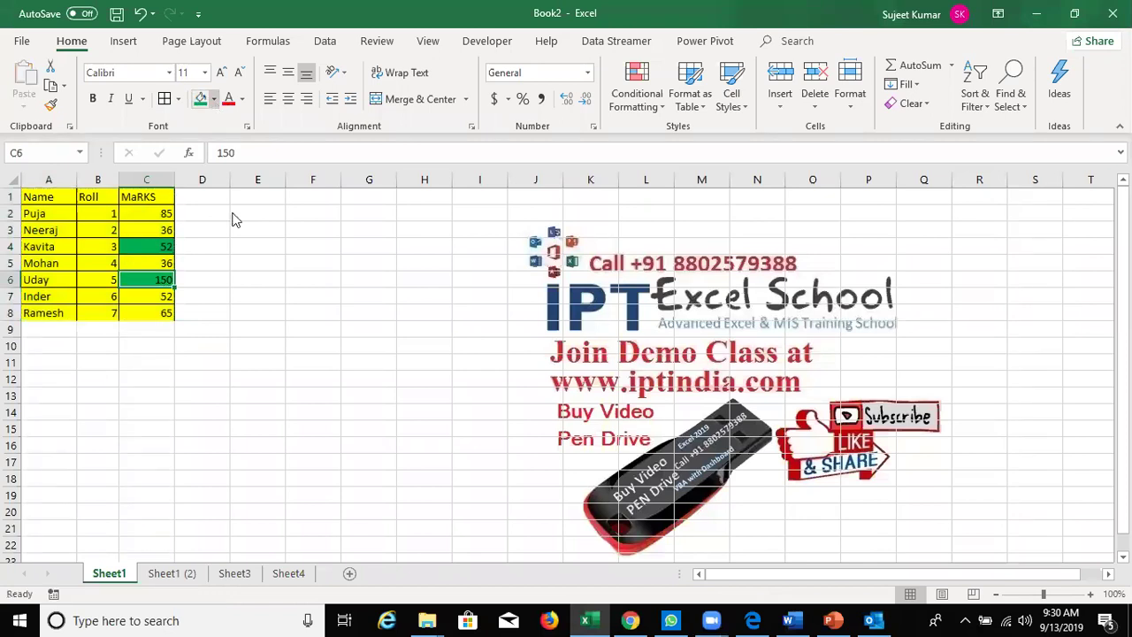
left_click(213, 99)
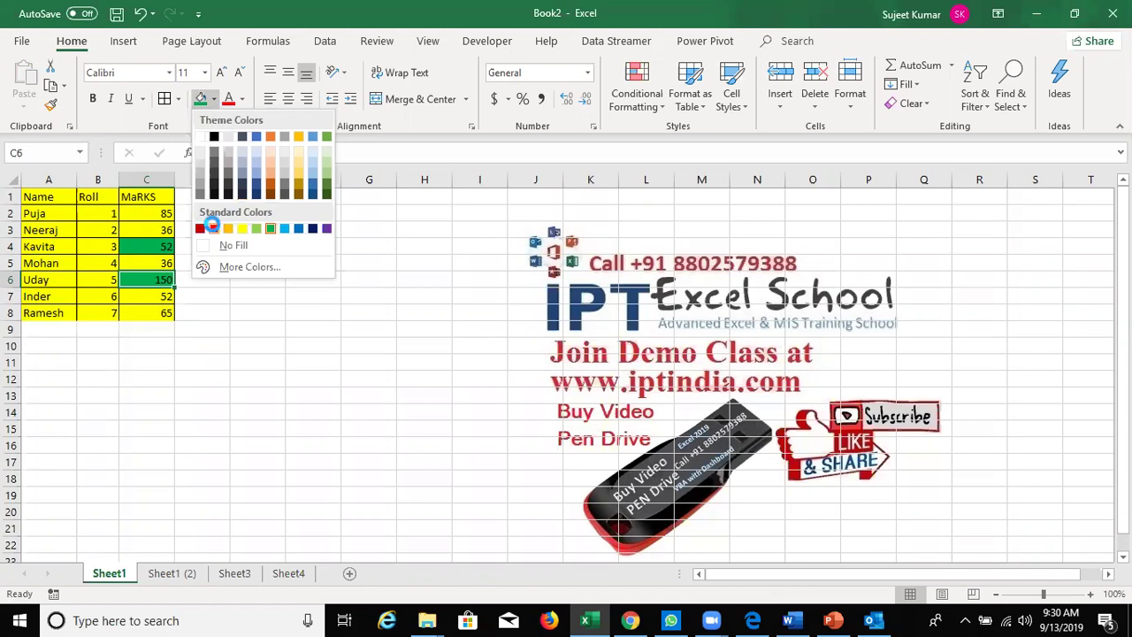
left_click(212, 228)
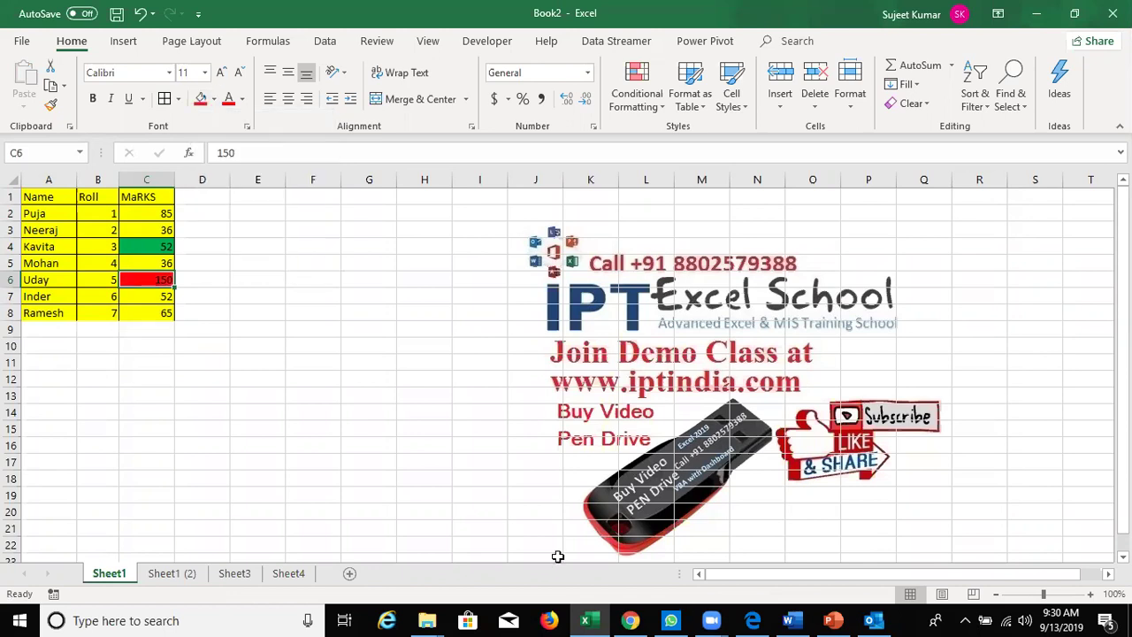
left_click(795, 619)
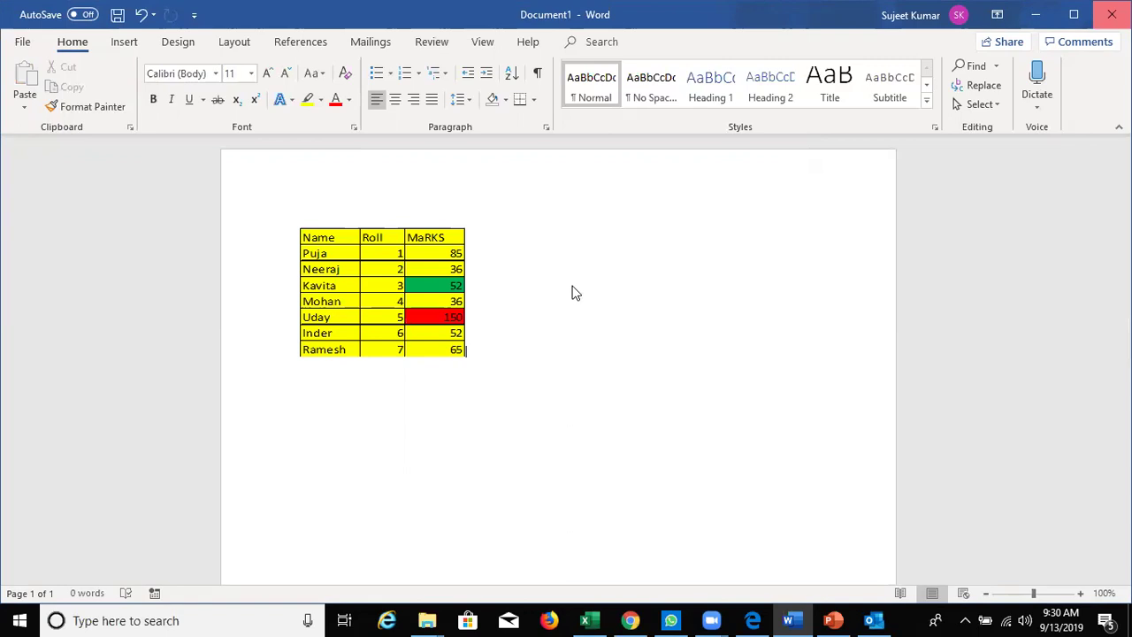
Close Word and PowerPoint without saving, then close Outlook to reach the desktop.
key("alt+F4")
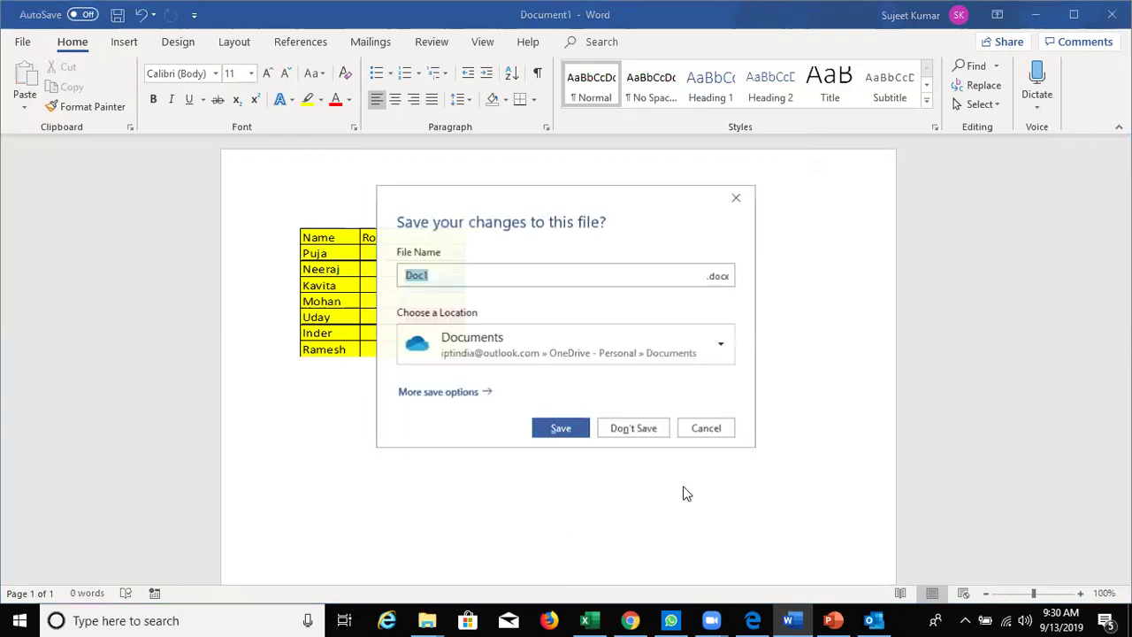
key("n")
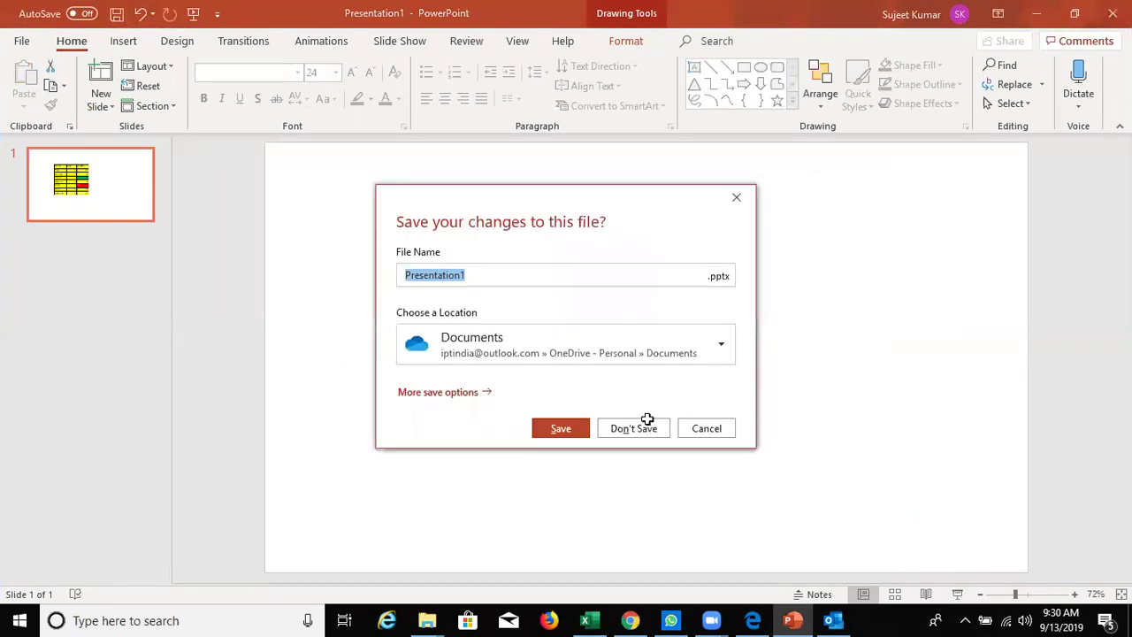
left_click(647, 420)
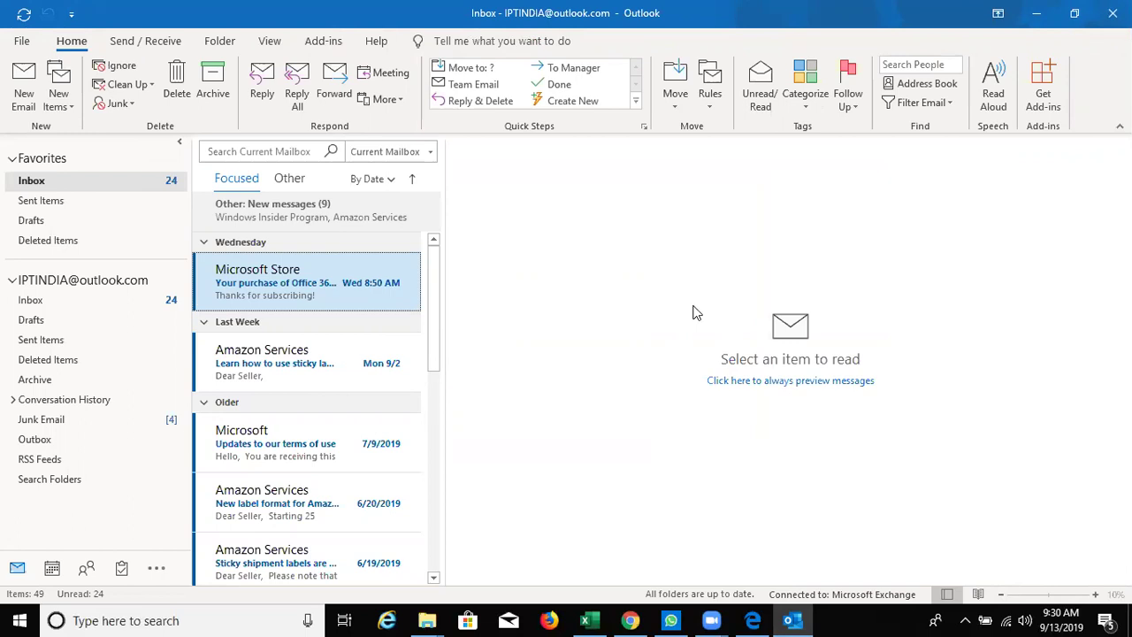
key("super+d")
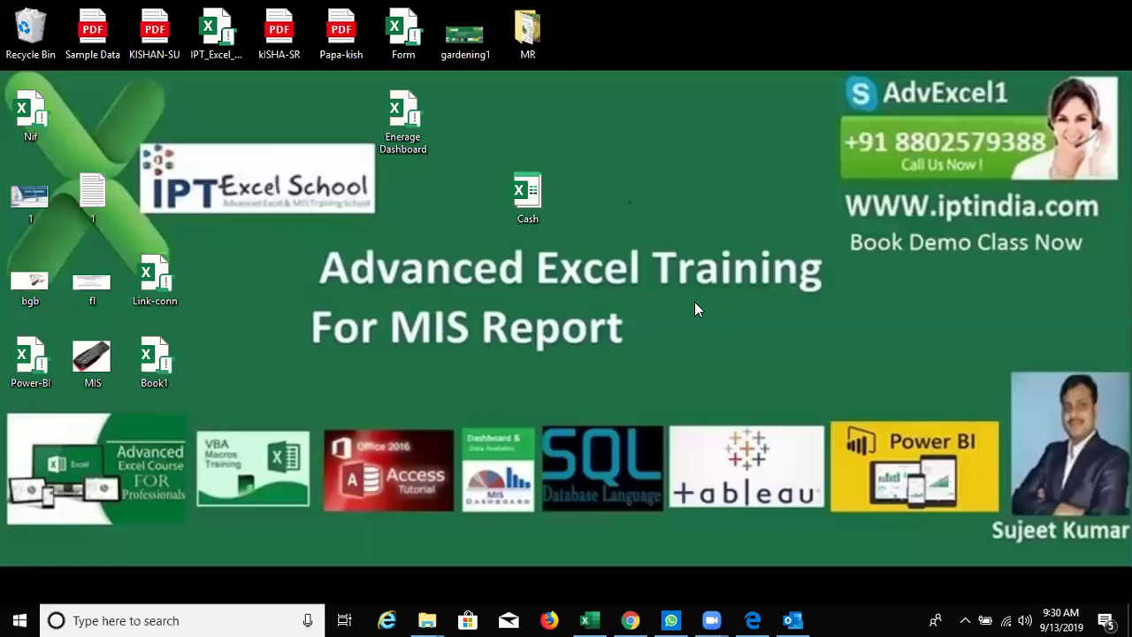
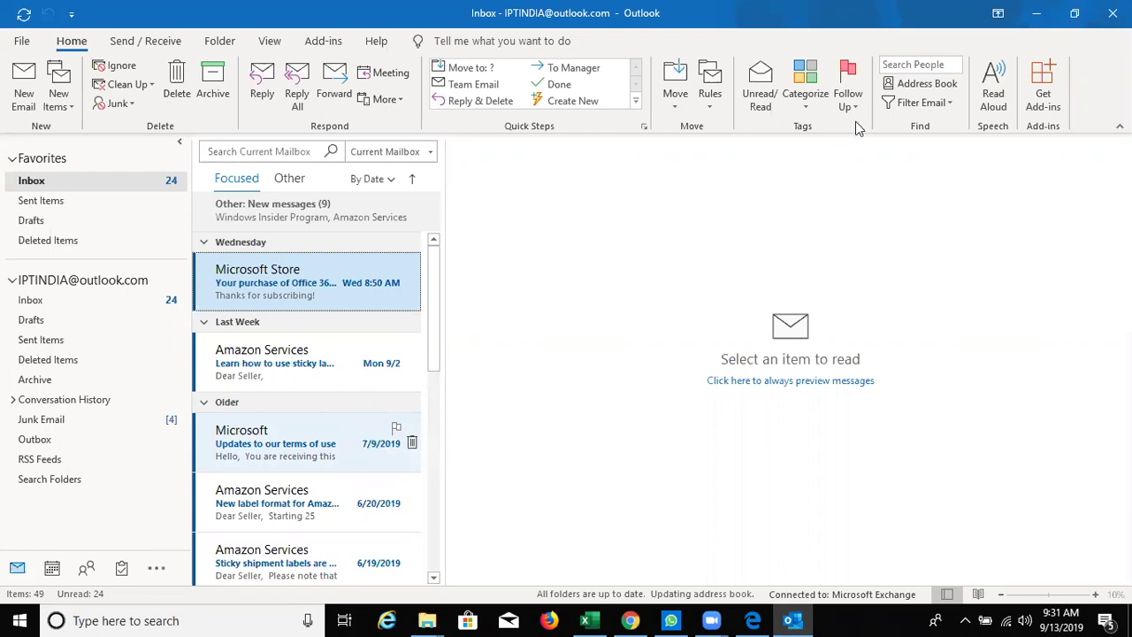
Minimise Outlook and refresh the desktop.
left_click(1031, 16)
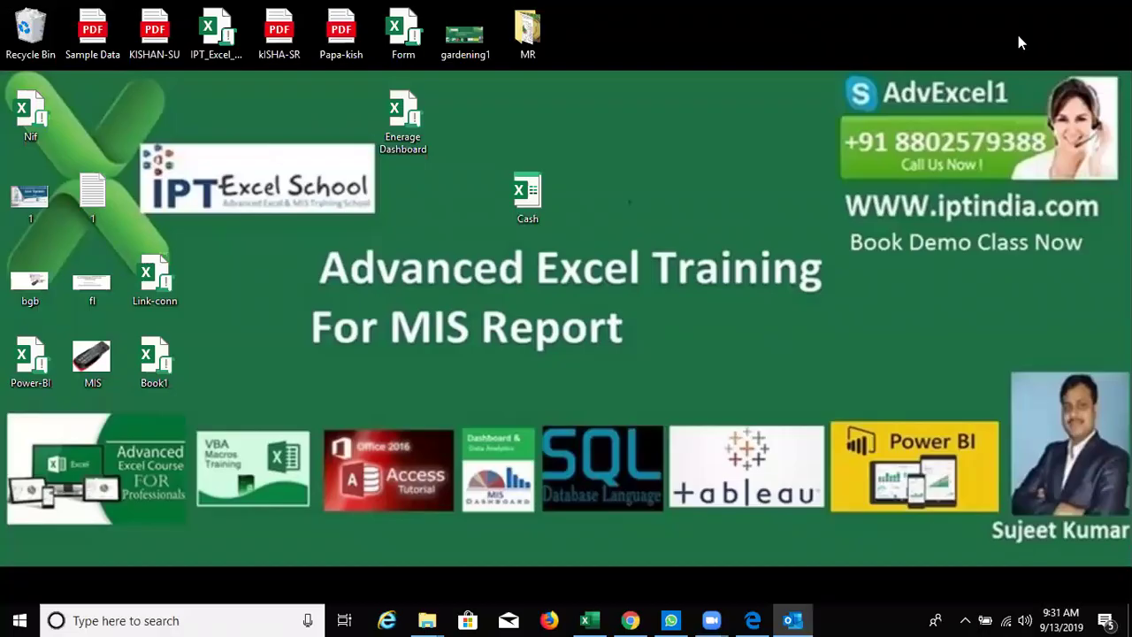
right_click(769, 125)
left_click(811, 172)
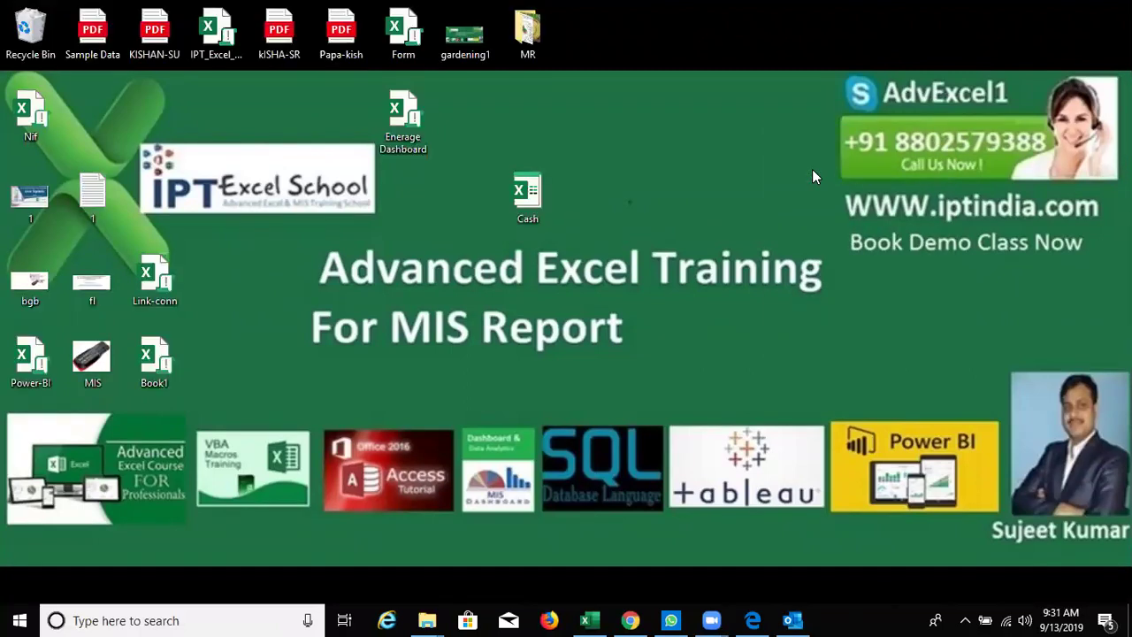
In Excel, review the marks table on Sheet1 and select A1:C8.
left_click(585, 620)
left_click_drag(55, 195, 146, 310)
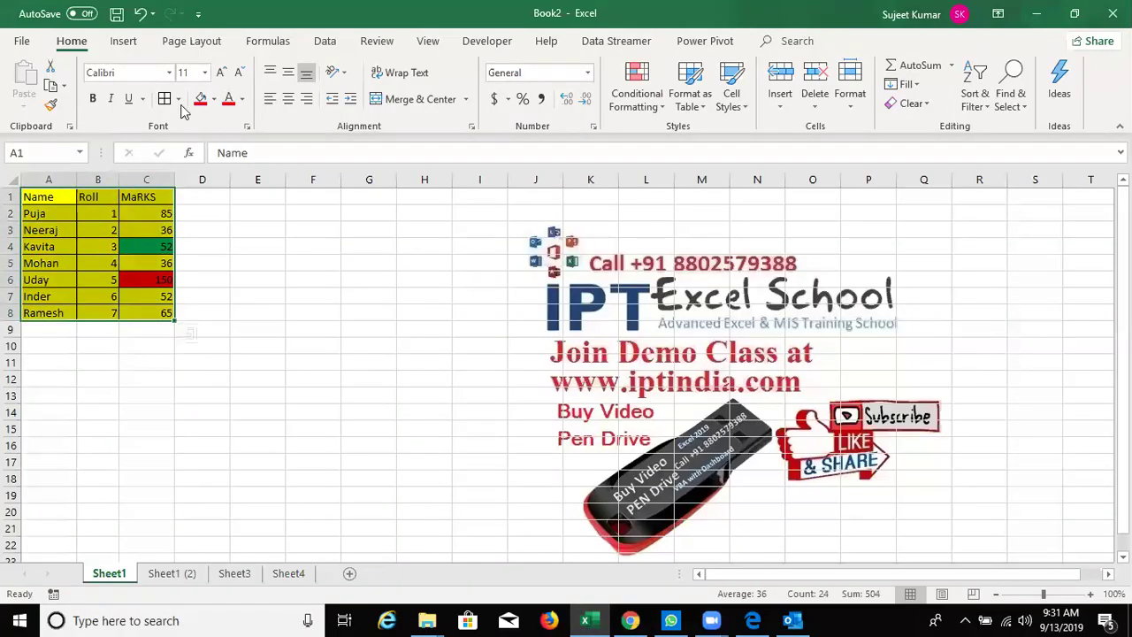
left_click(248, 265)
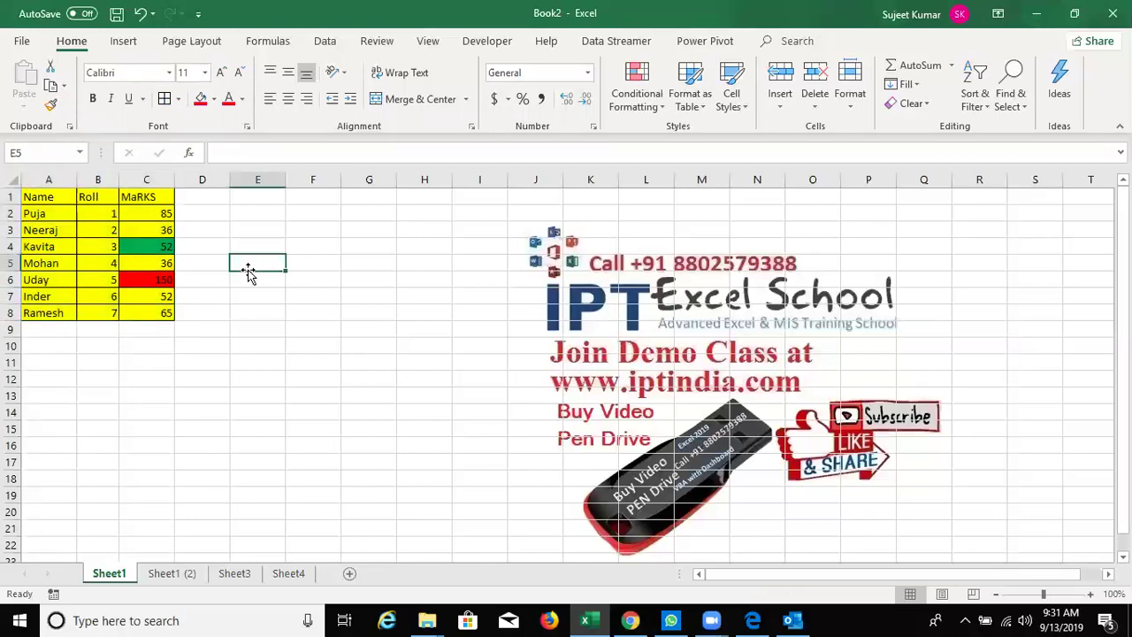
left_click(168, 245)
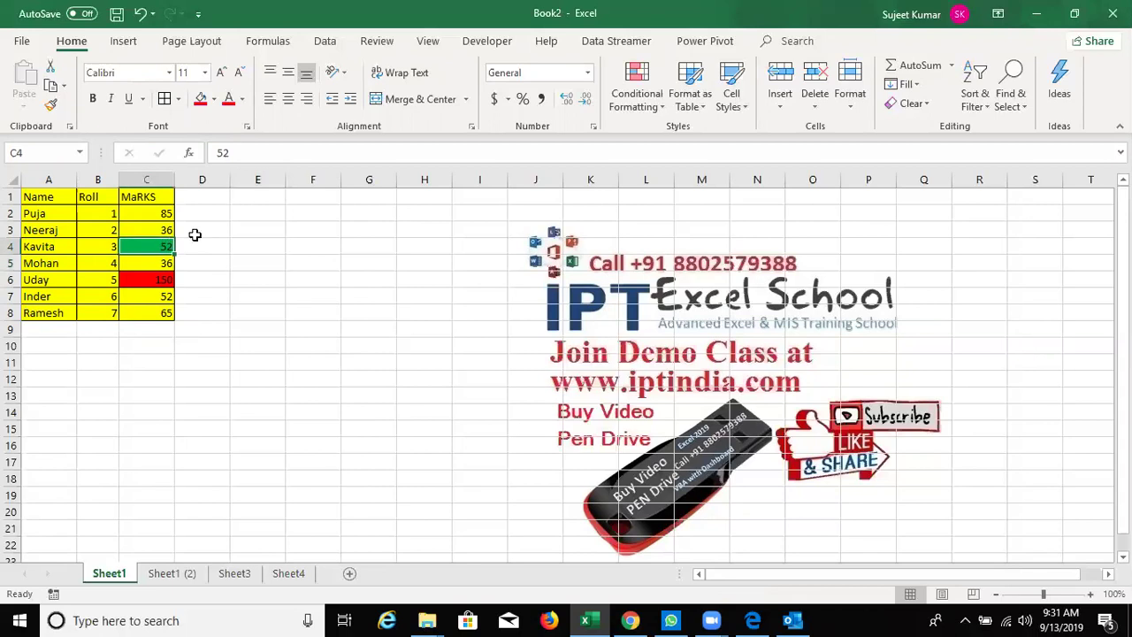
left_click(166, 573)
left_click(109, 575)
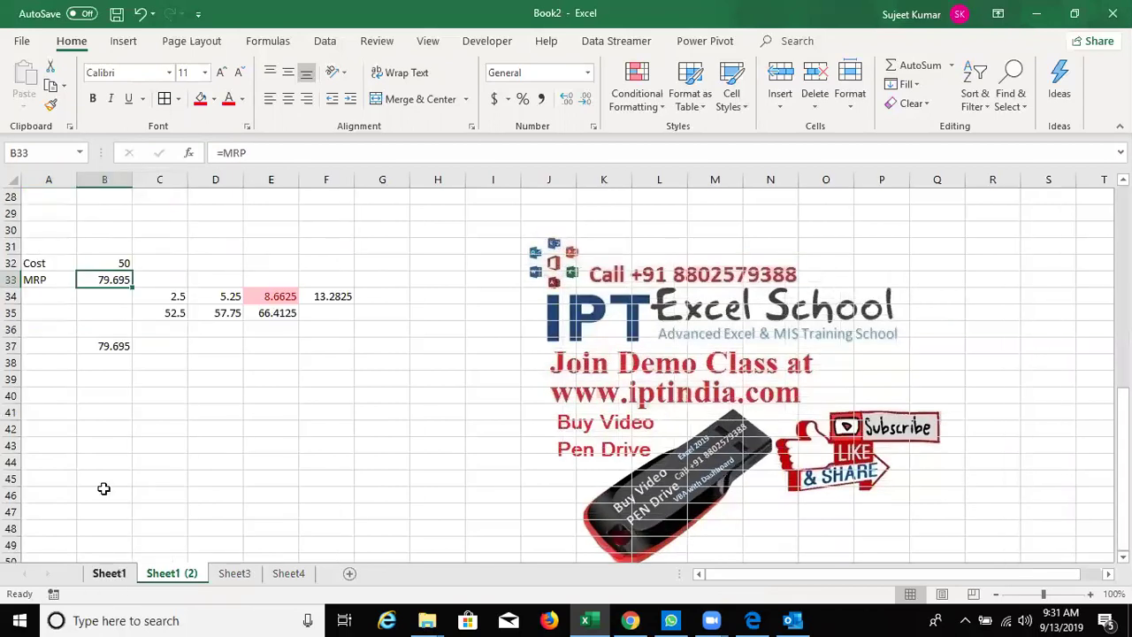
left_click(135, 292)
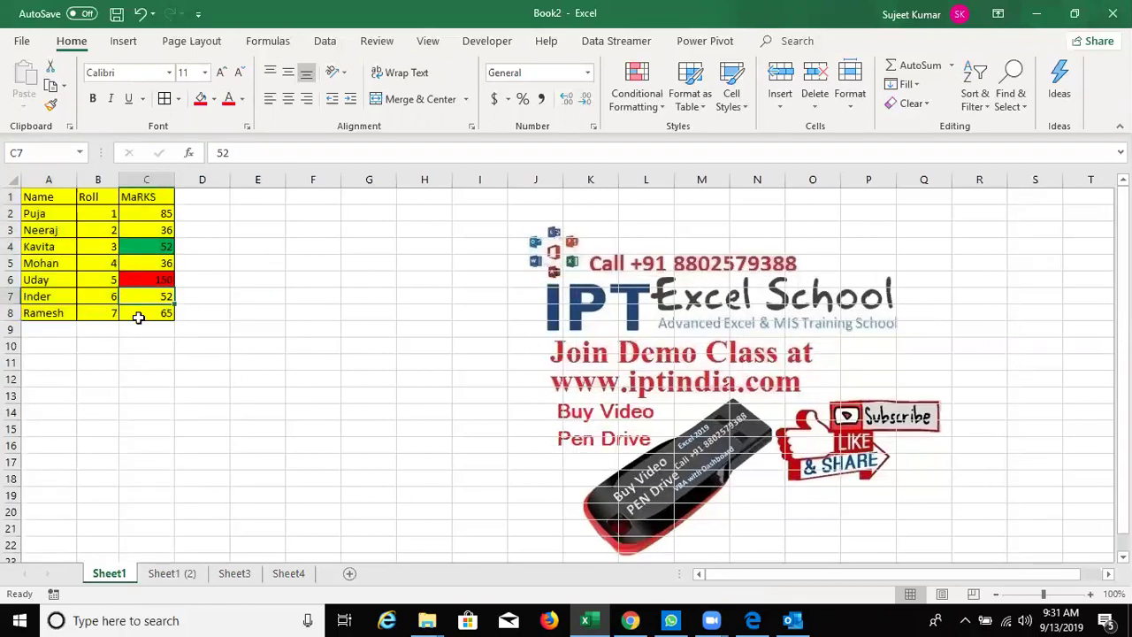
left_click_drag(50, 195, 133, 323)
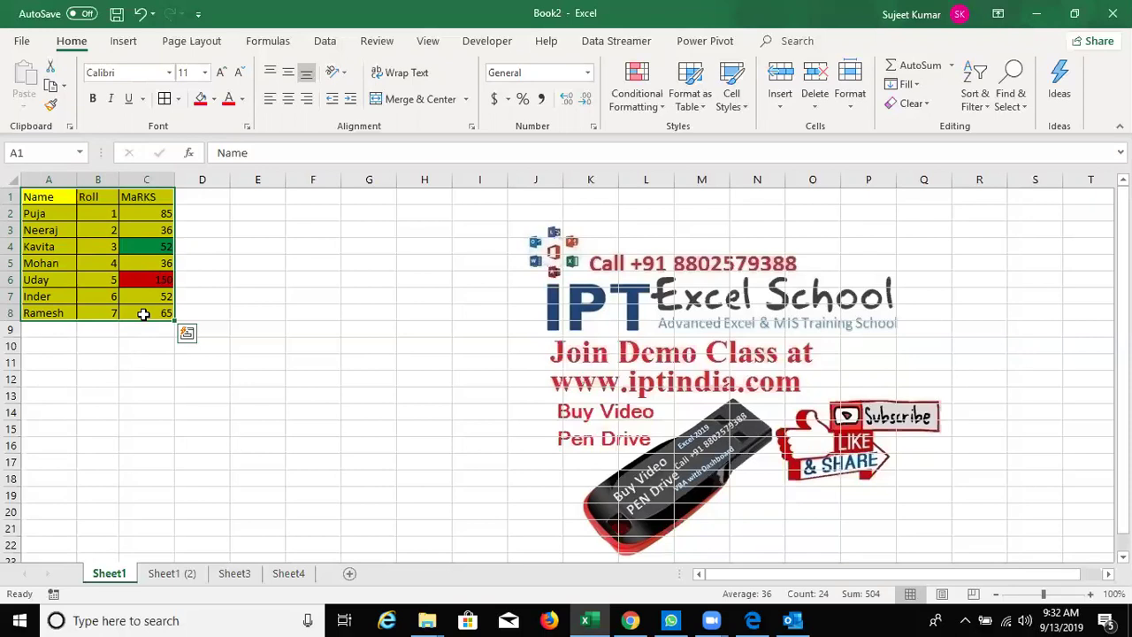
Start a new Outlook e-mail and enter the recipient's address.
left_click(792, 620)
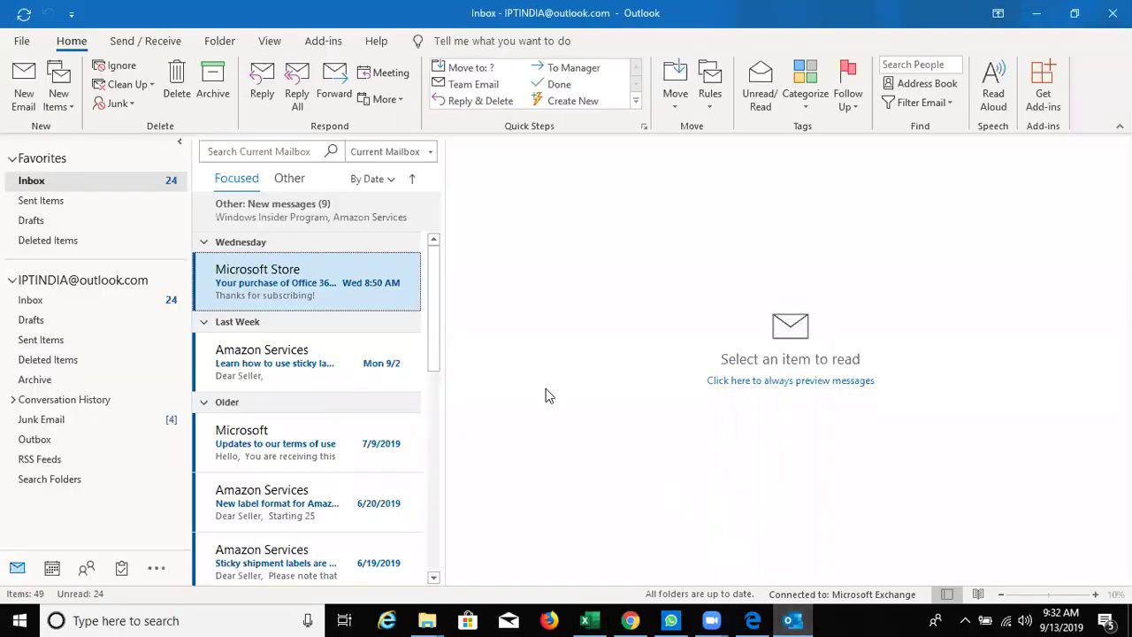
left_click(26, 88)
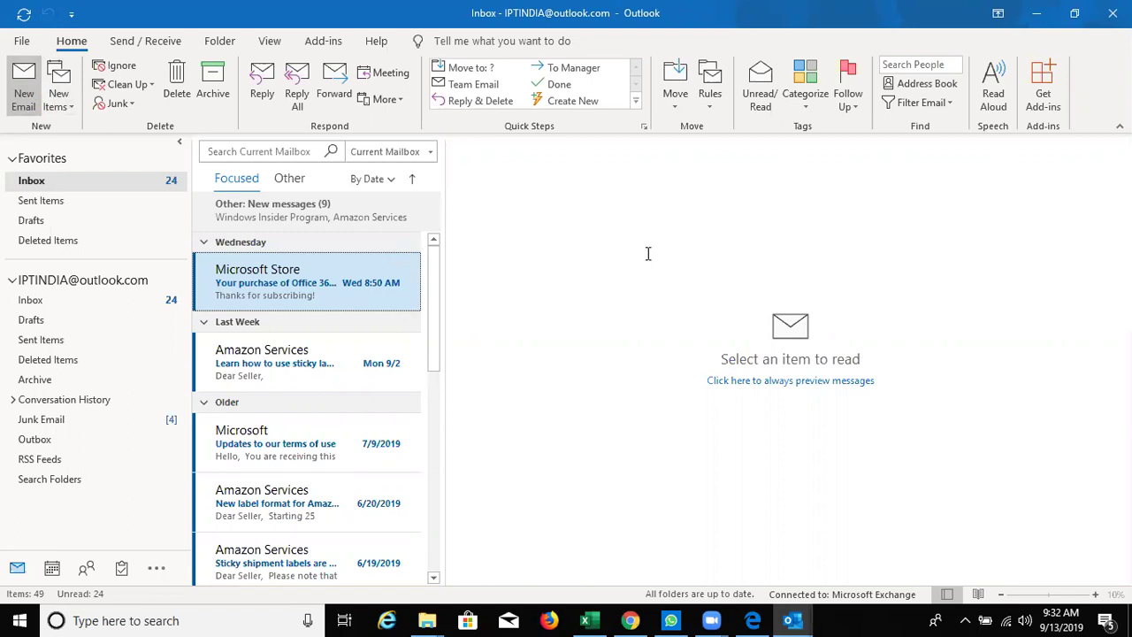
key("BackSpace")
key("BackSpace")
key("BackSpace")
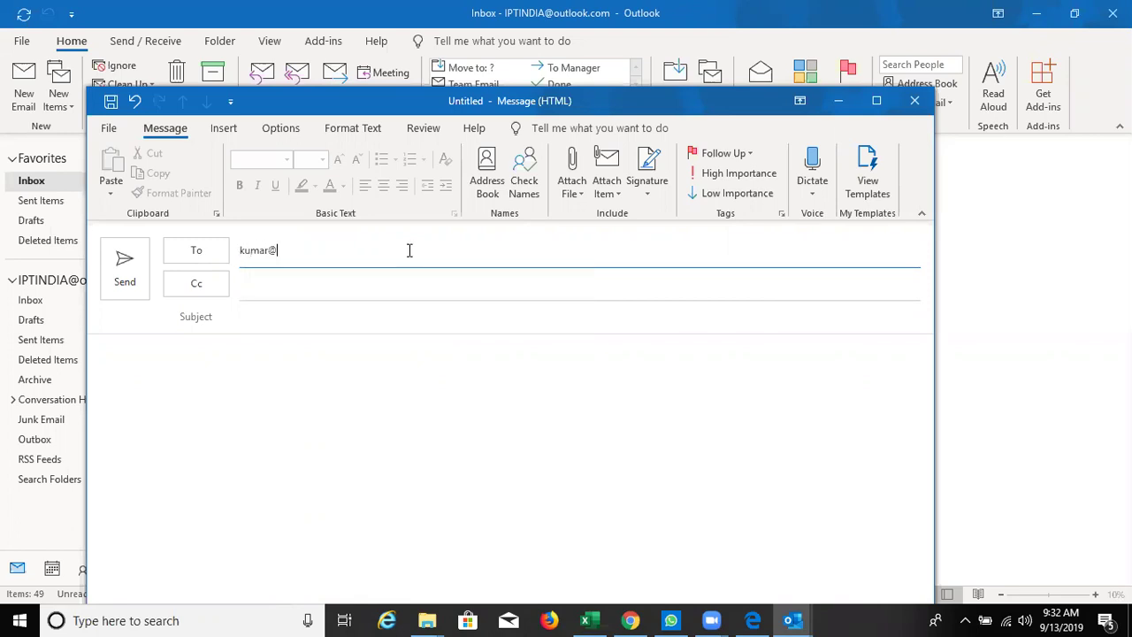
key("ctrl+a")
key("BackSpace")
Add the Cc address and the subject 'daily Sales Summery'.
key("Tab")
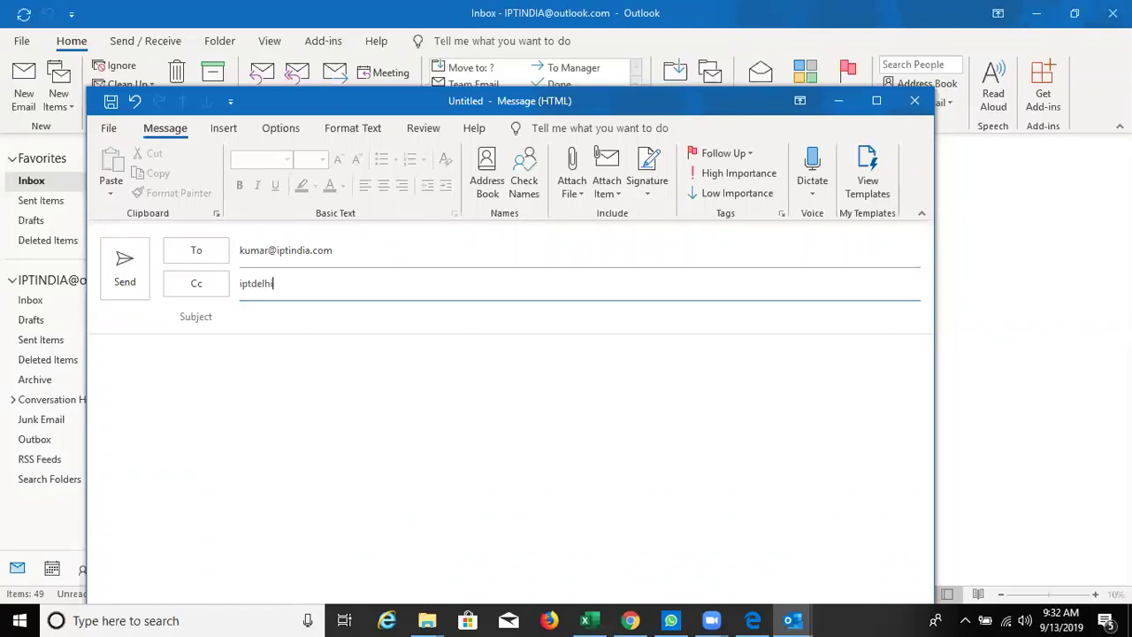
key("Tab")
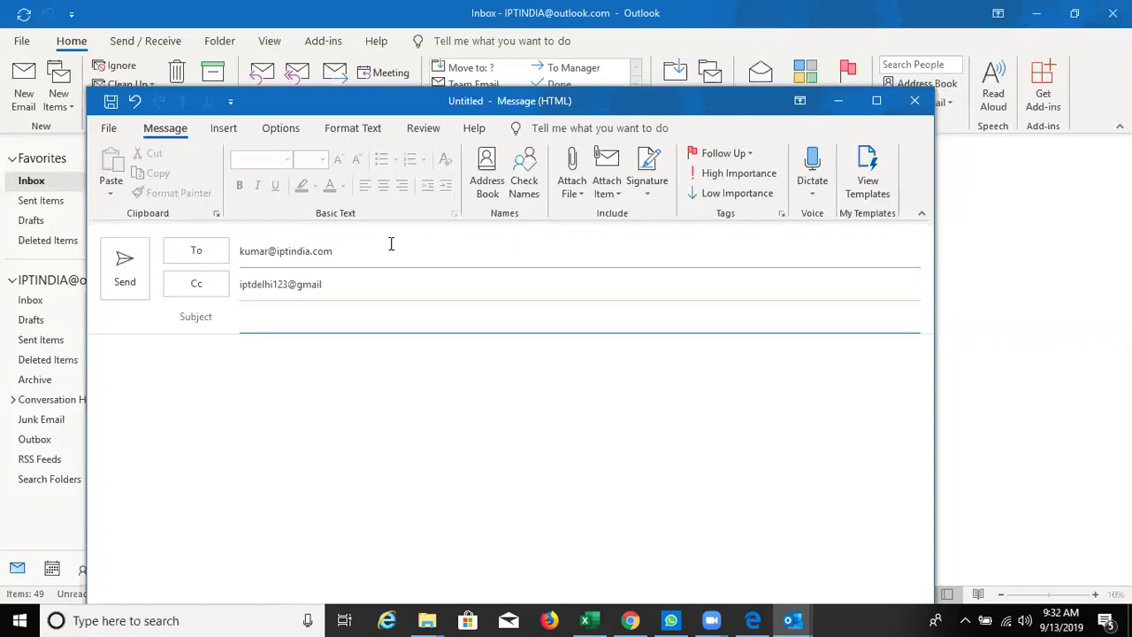
type("daily Sales Summery")
left_click(237, 414)
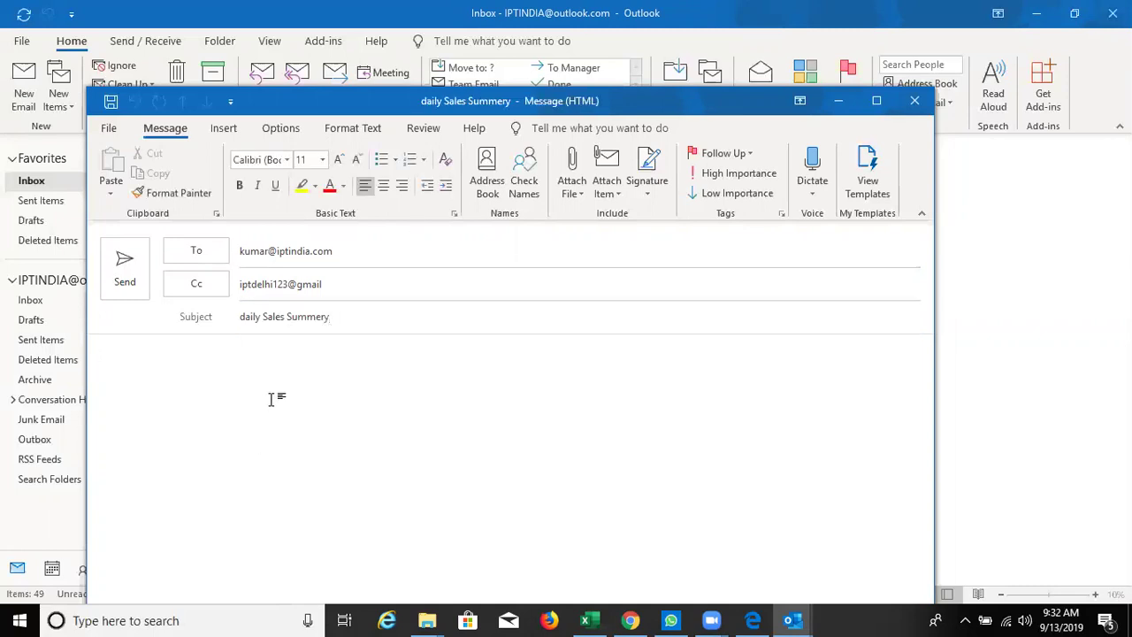
Write 'Dear Sir,' and 'Bellow are the Sales Summary of Today' in the body.
type("Dear ")
type("Sir,")
key("Return")
type("Bellow are the Sales Summar")
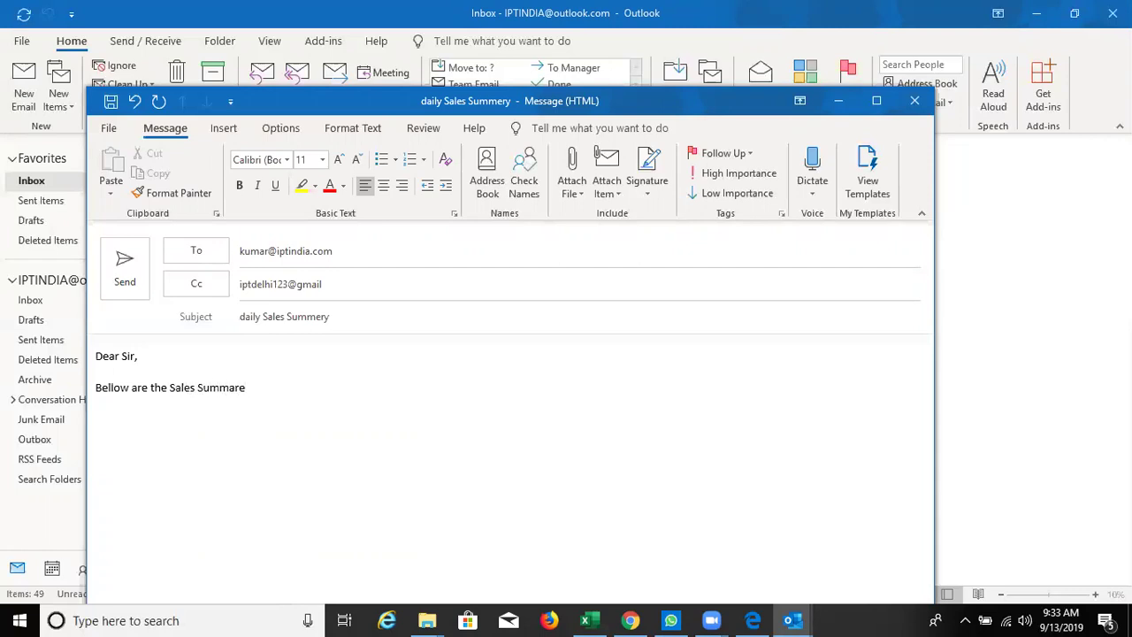
type("y of Today")
key("Return")
key("Return")
Copy the marks table A1:C8 from Excel and return to the draft.
key("super+Down")
key("alt+Tab")
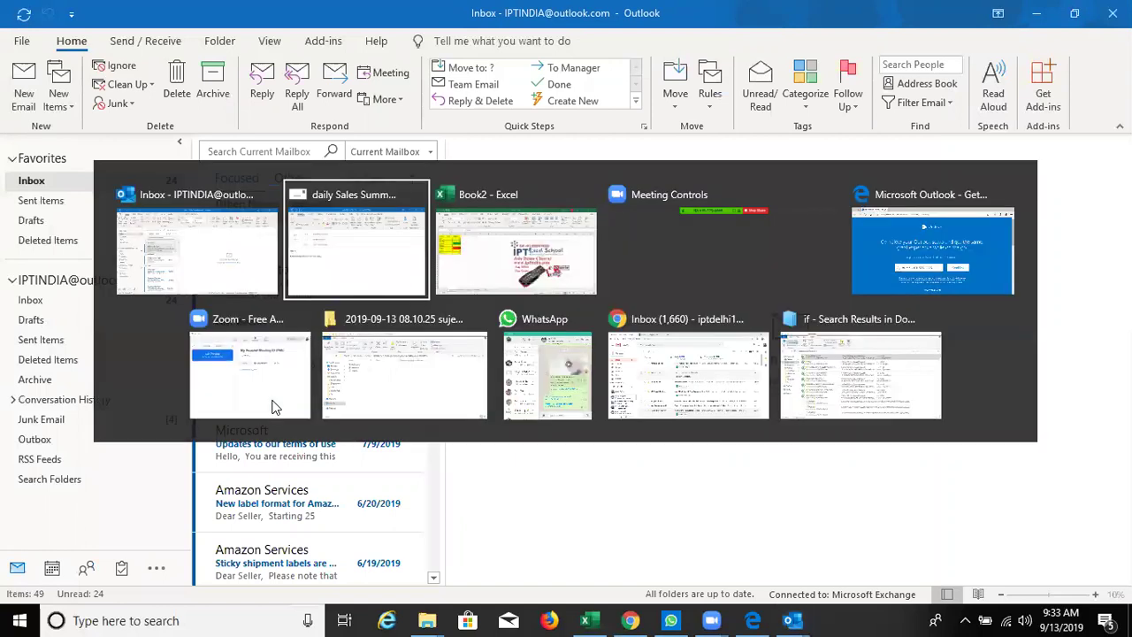
key("Tab")
key("ctrl+c")
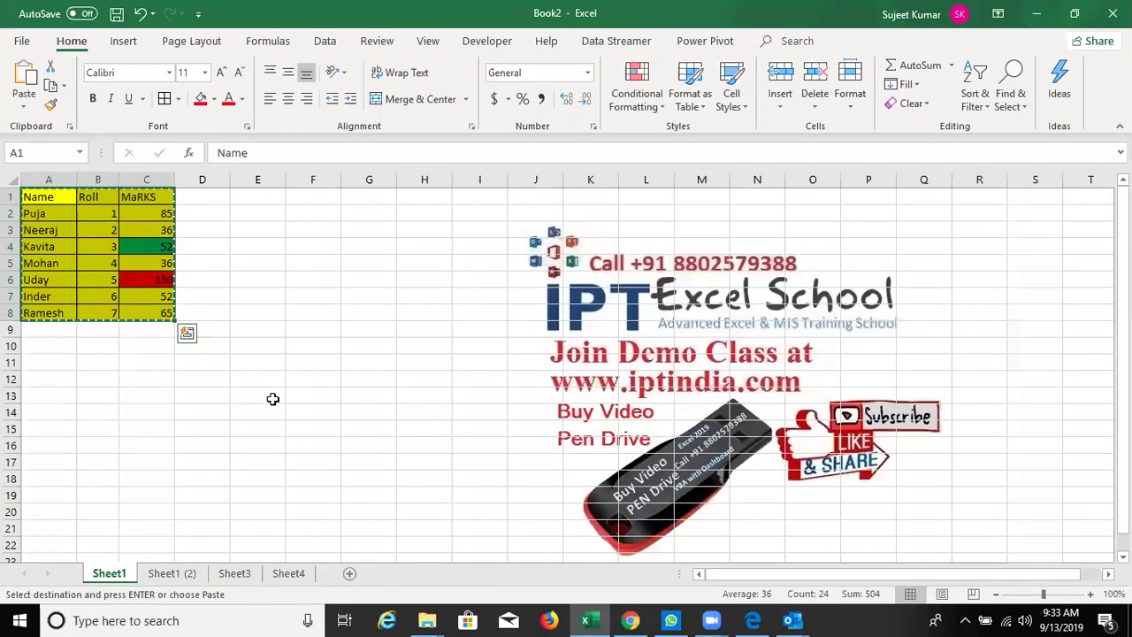
key("alt+Tab")
key("alt+Tab")
key("Tab")
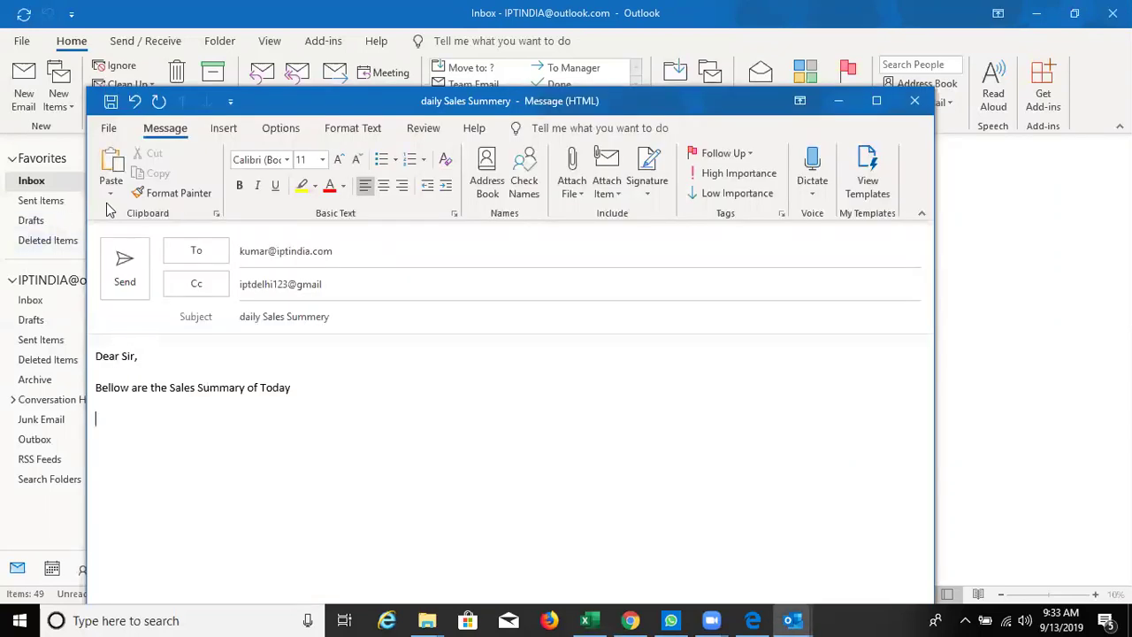
Paste the marks table as a linked Microsoft Excel Worksheet Object.
left_click(111, 187)
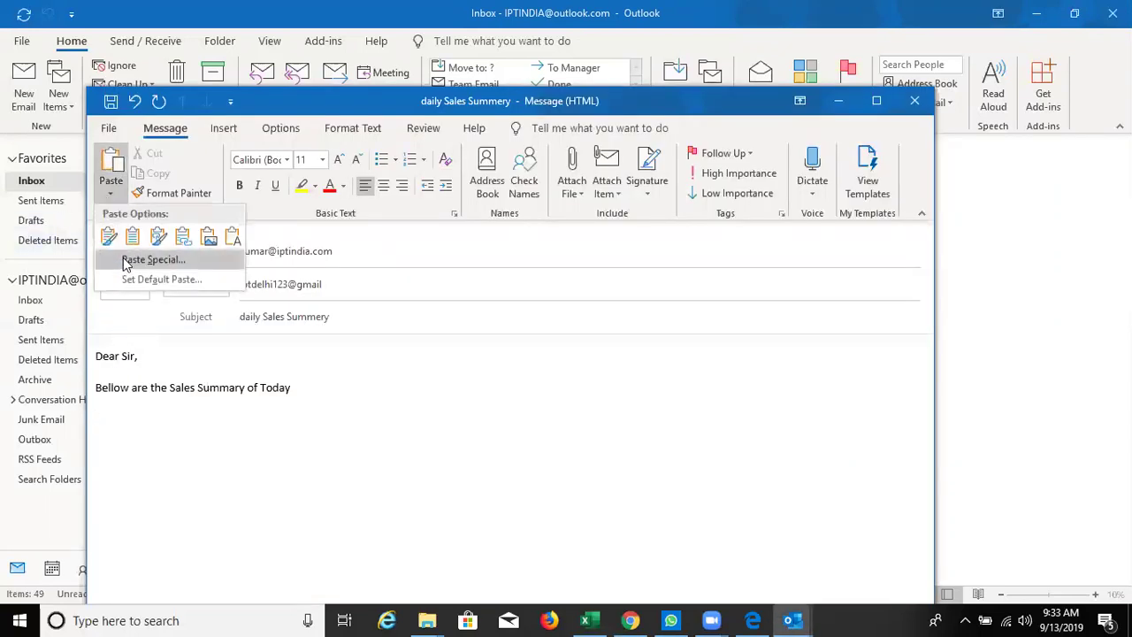
left_click(125, 262)
left_click(334, 299)
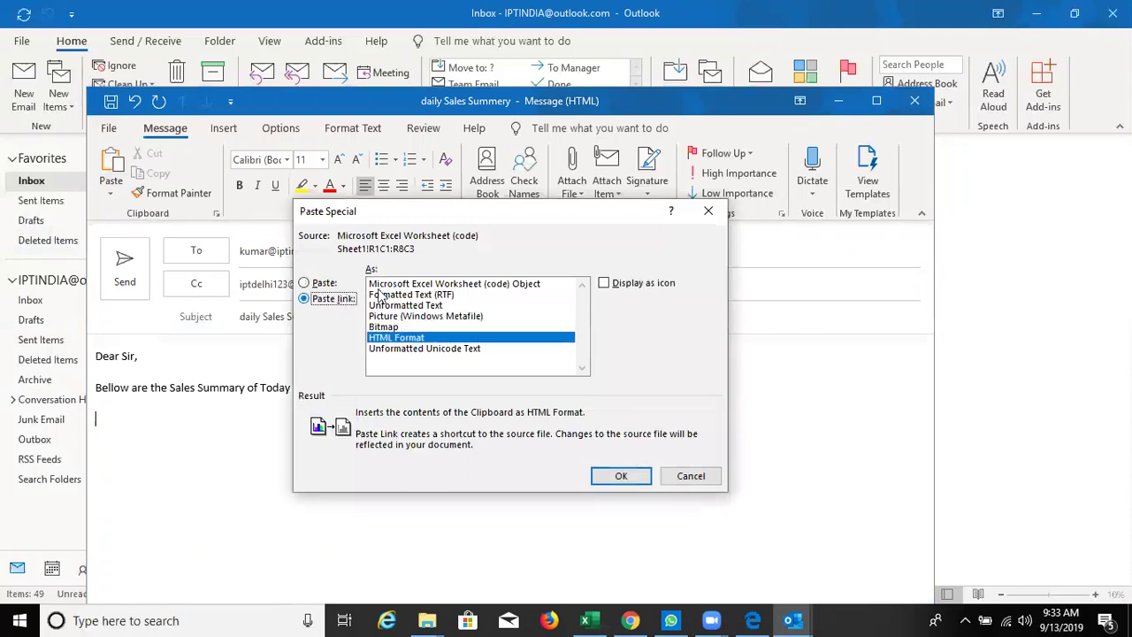
left_click(387, 285)
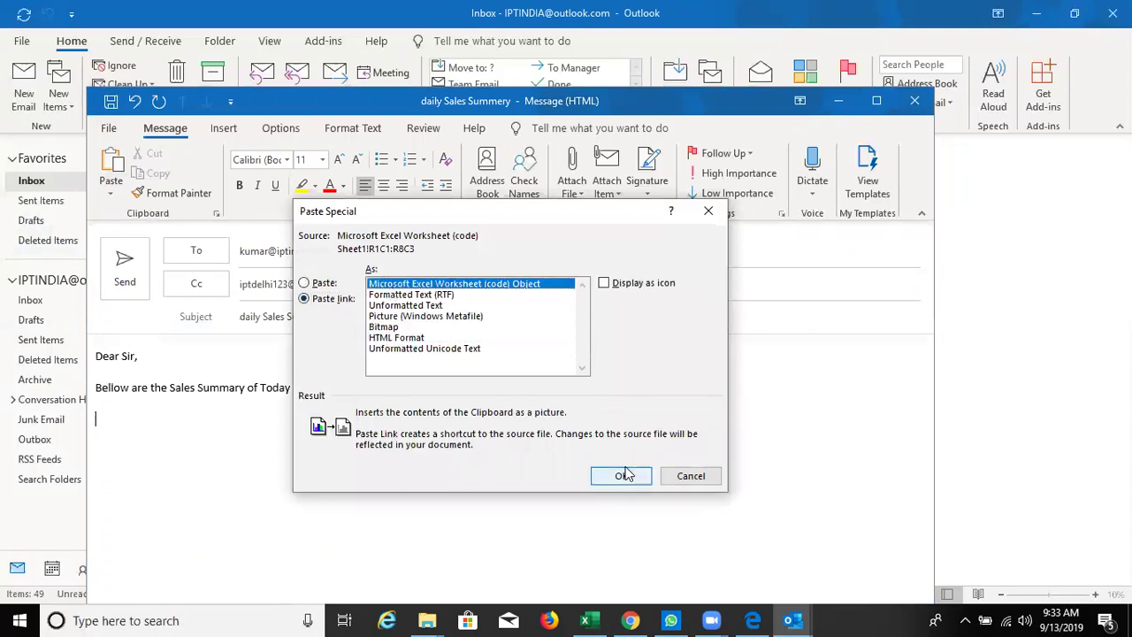
left_click(625, 476)
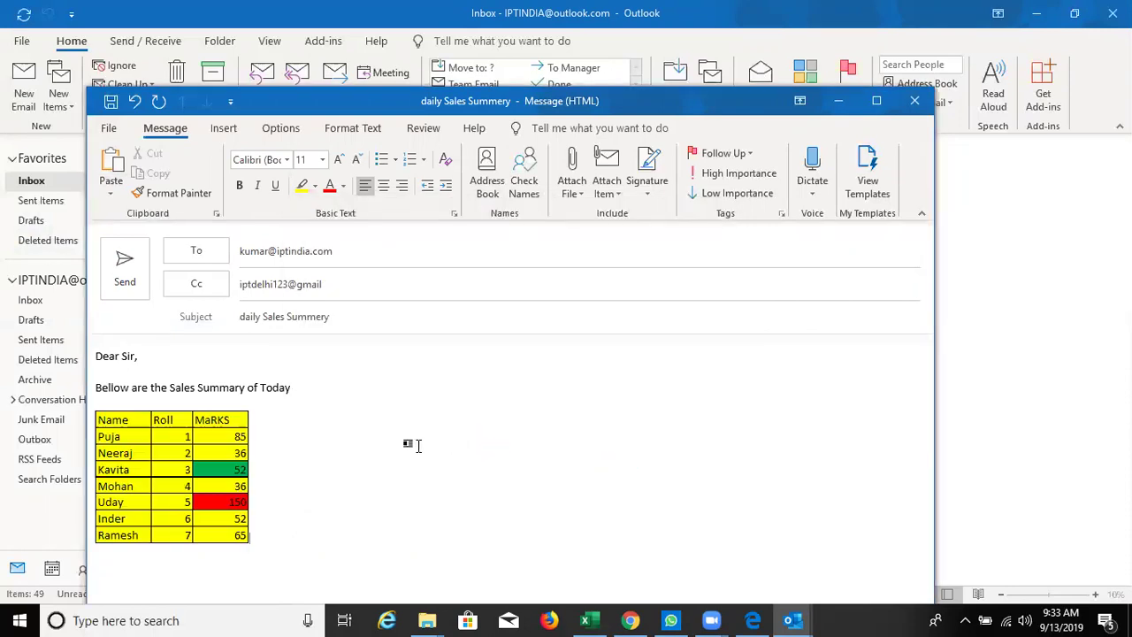
Sign off below the table with 'Thanks' and the sender's name.
key("Return")
key("Return")
type("hanks")
key("Return")
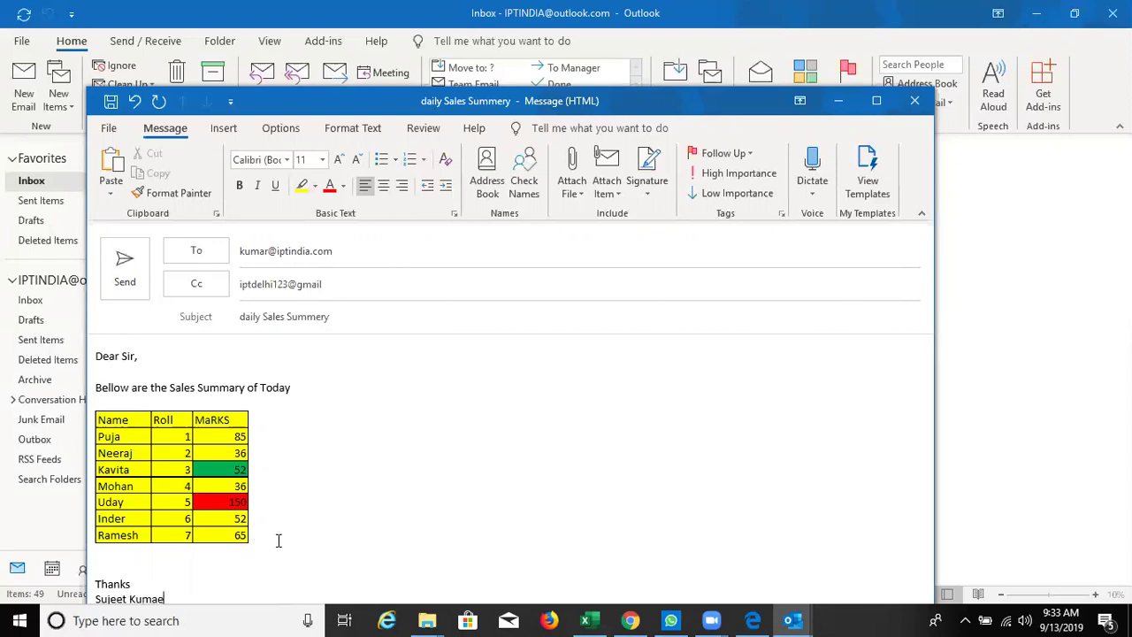
left_click(320, 534)
Save the message as an Outlook Template on the Desktop, then close it, keeping changes.
left_click(876, 101)
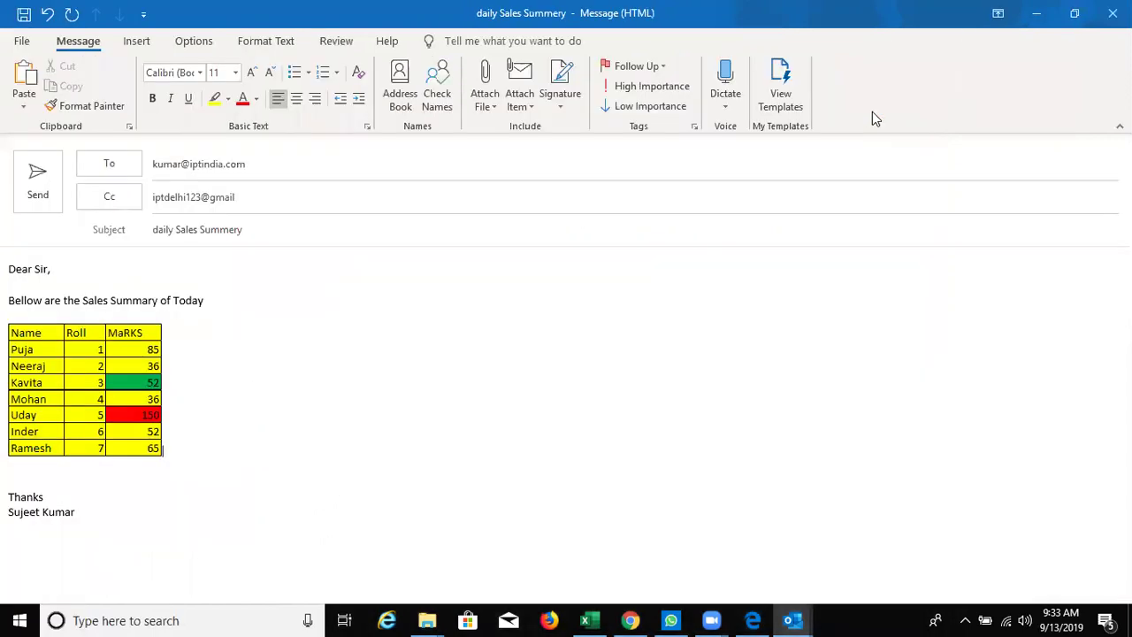
left_click(18, 43)
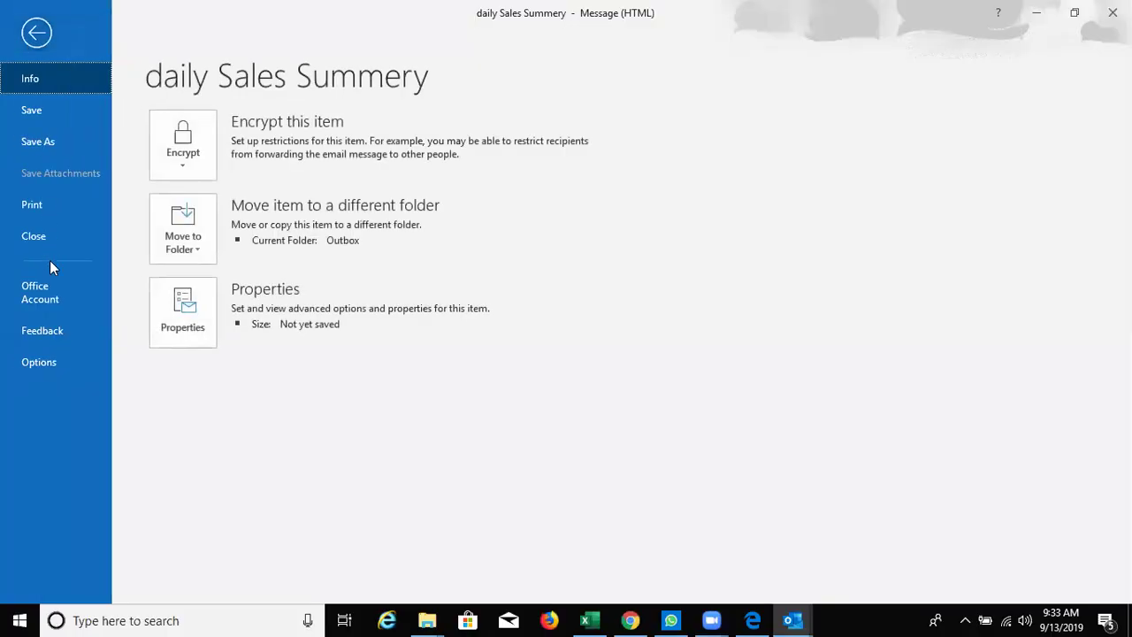
key("Escape")
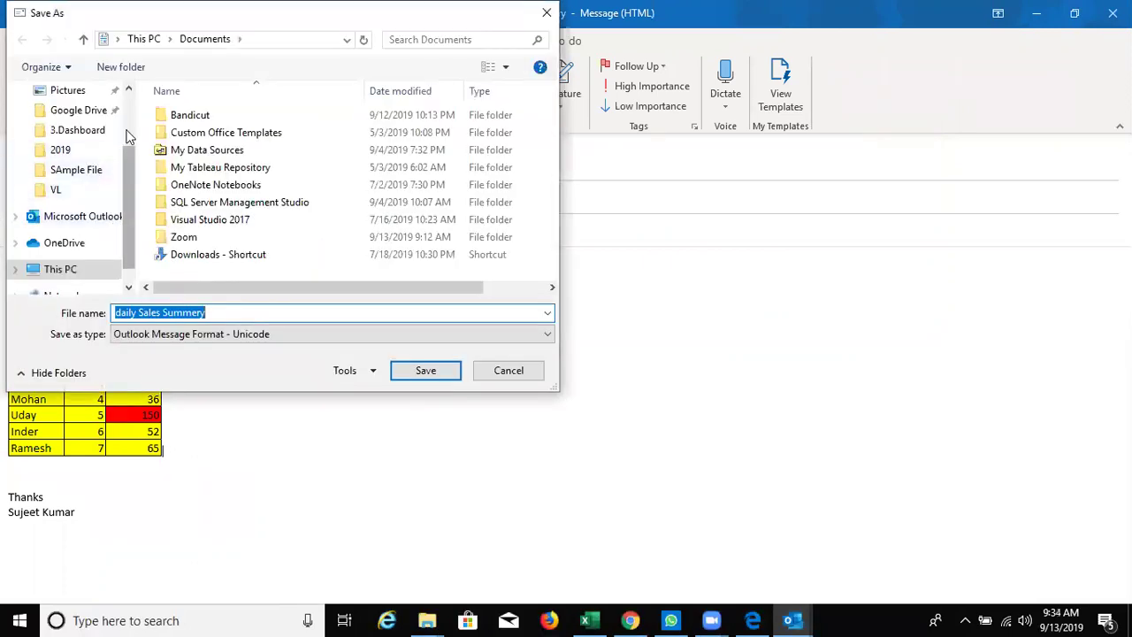
scroll(84, 145, "up", 3)
left_click(70, 125)
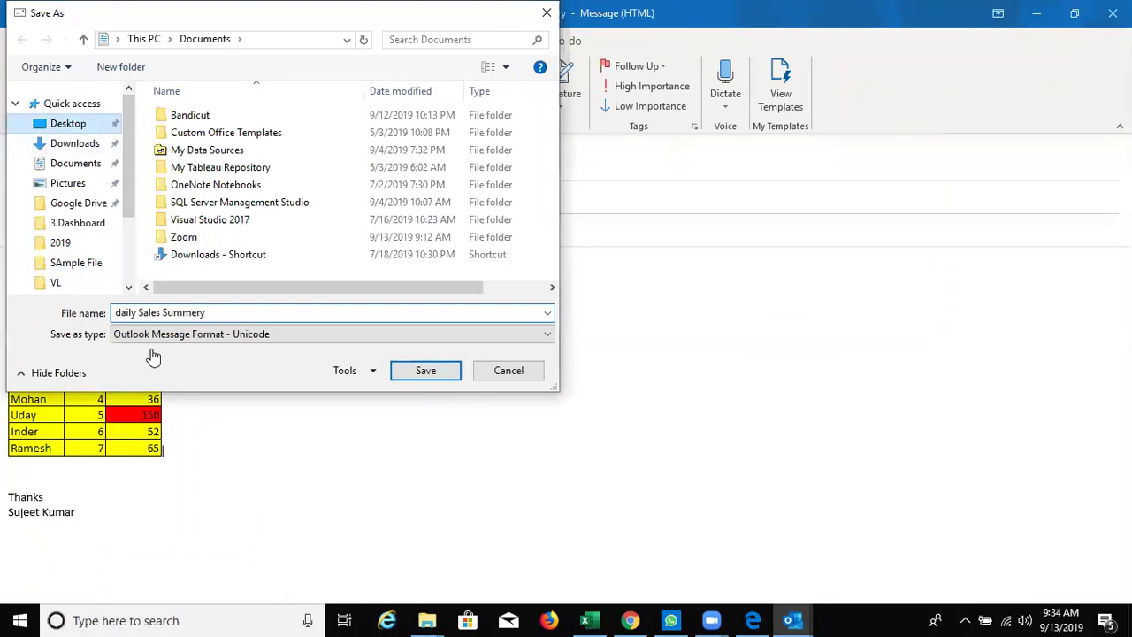
left_click(154, 342)
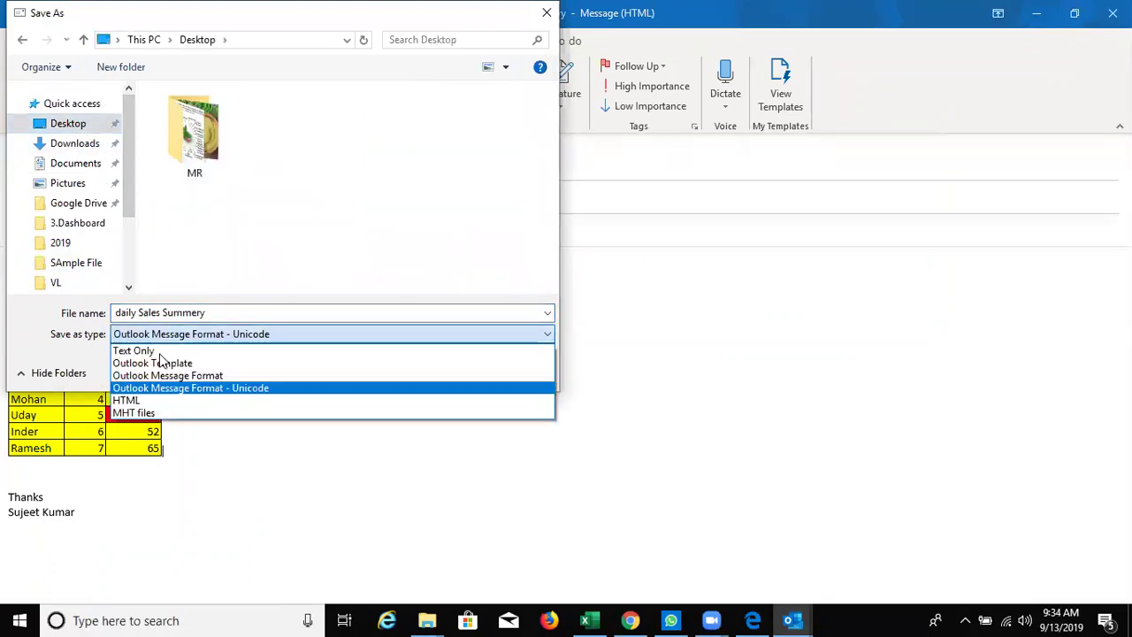
left_click(160, 361)
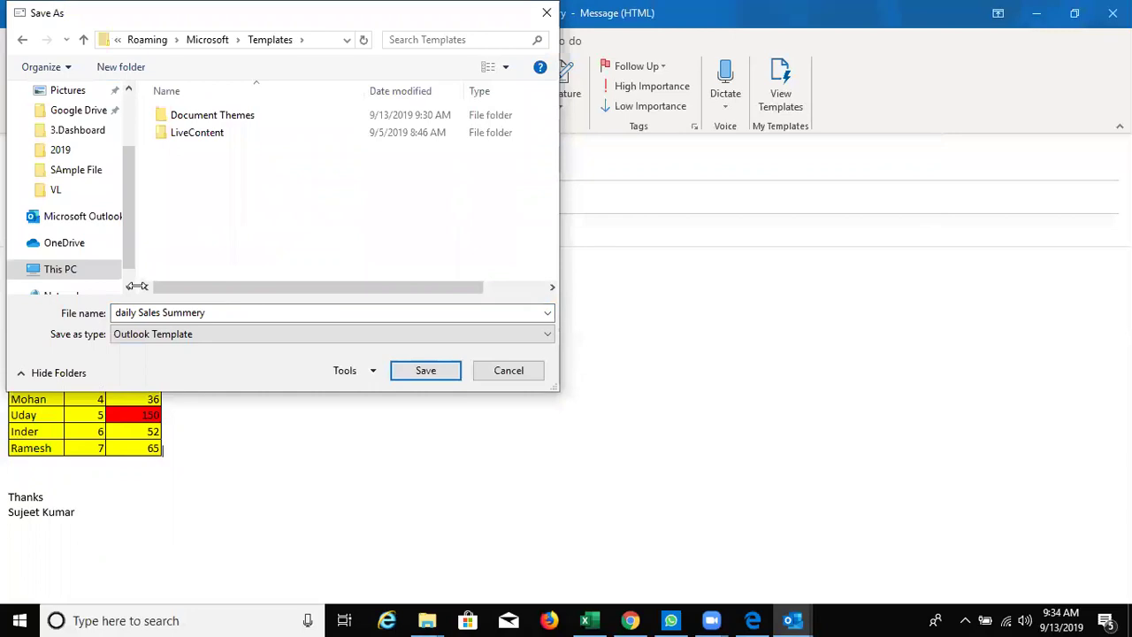
scroll(113, 135, "up", 2)
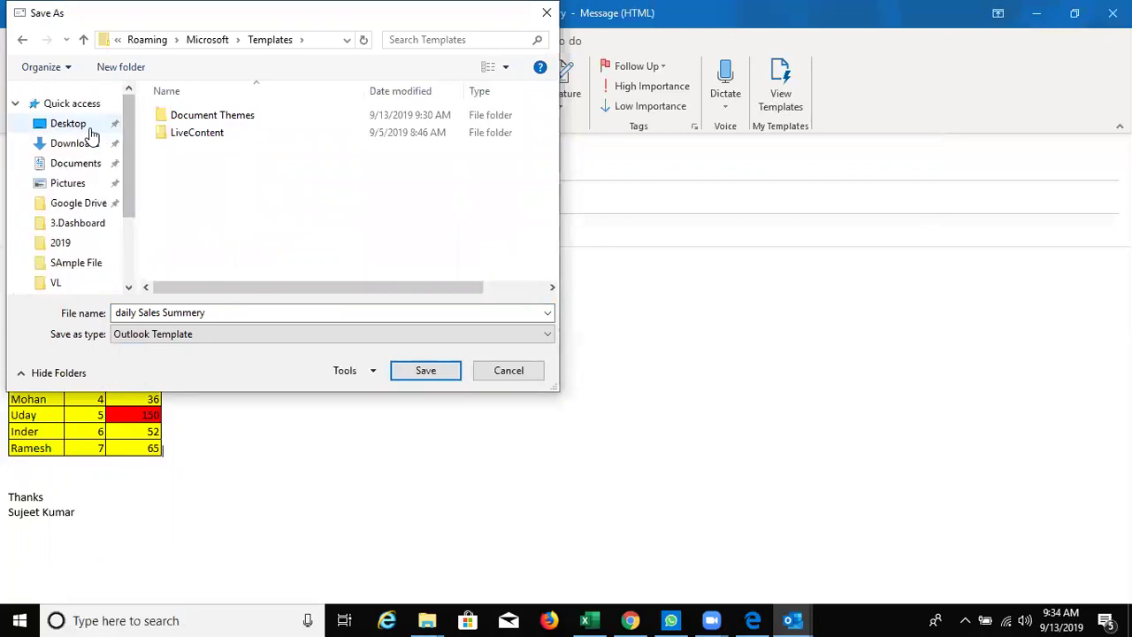
left_click(89, 128)
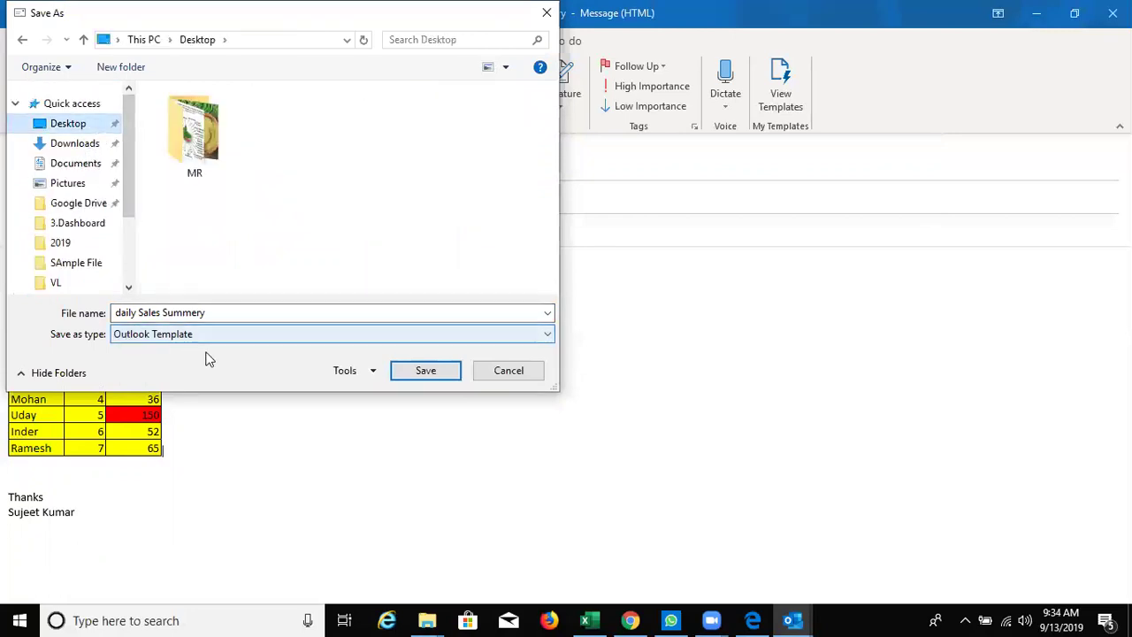
left_click(425, 370)
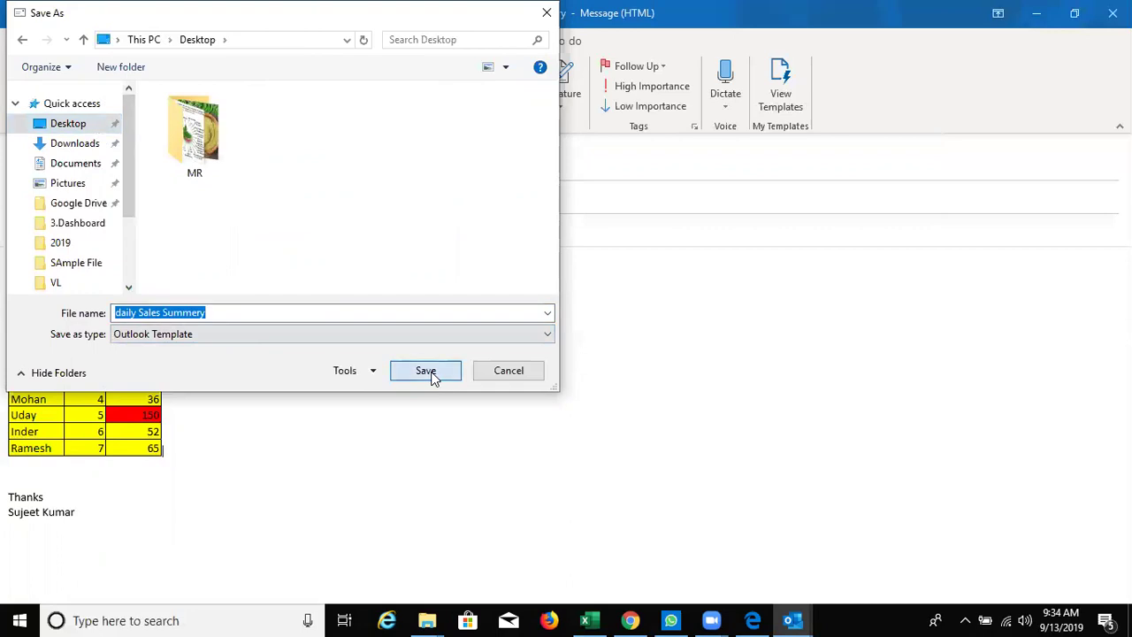
left_click(1113, 13)
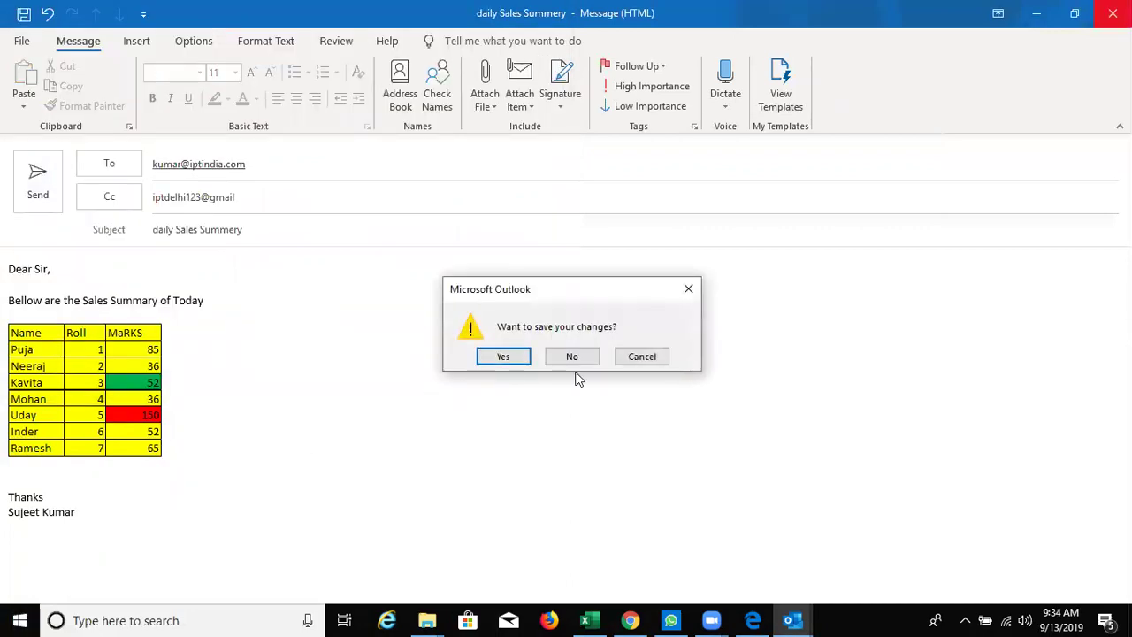
left_click(486, 356)
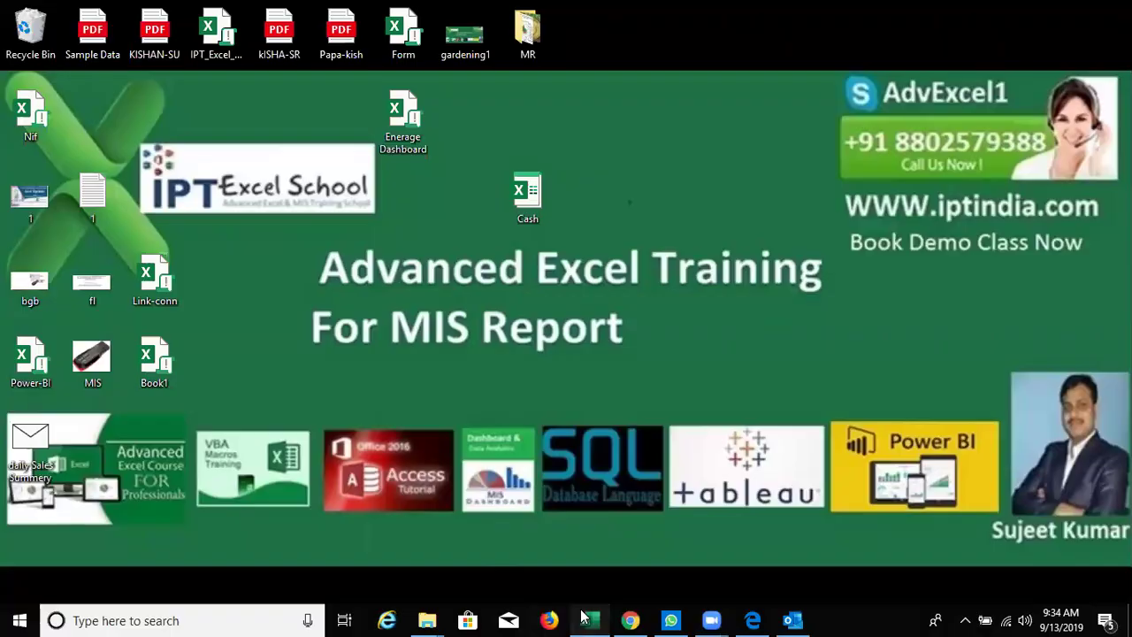
Fill the marks C2:C8 red in Excel, then reopen the desktop template with updated links.
left_click(585, 620)
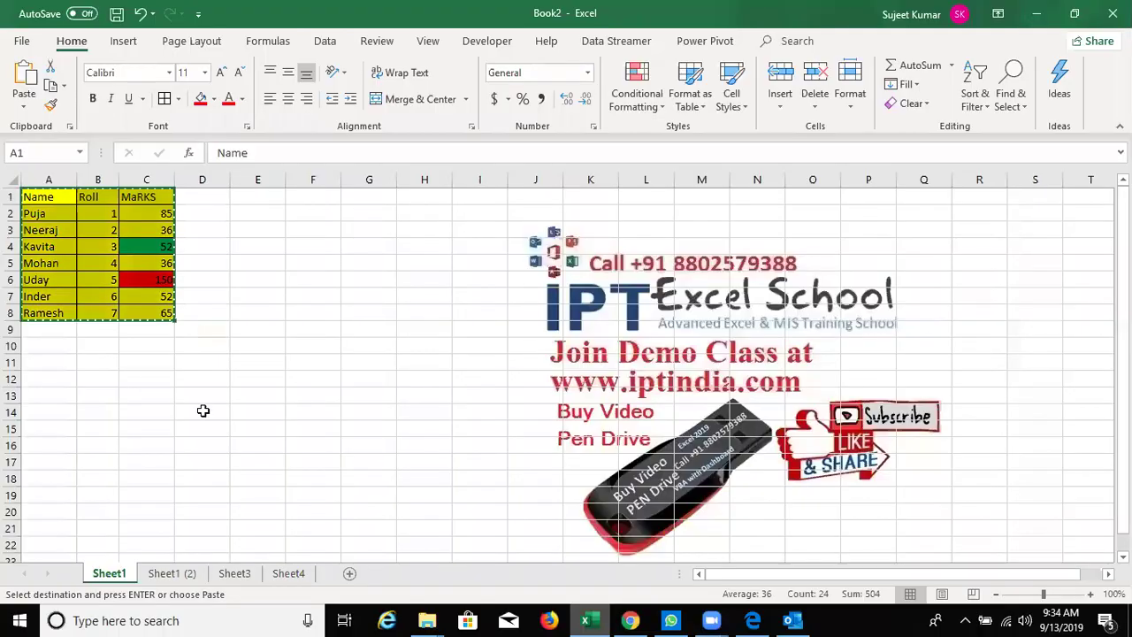
key("Escape")
left_click_drag(138, 215, 135, 314)
left_click(203, 98)
left_click(221, 347)
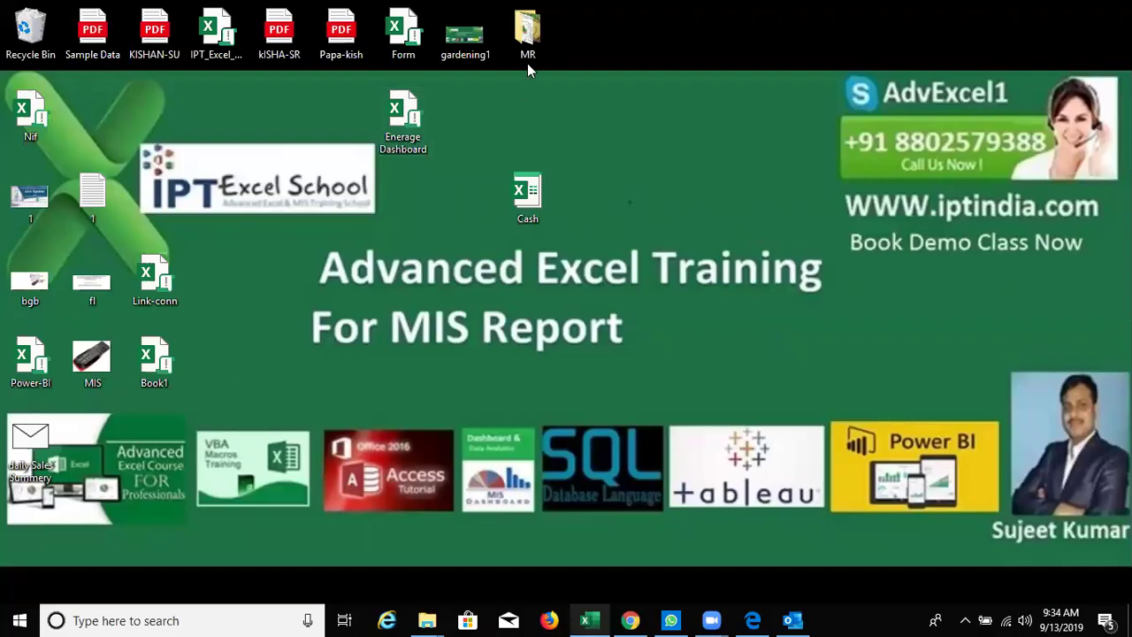
left_click_drag(30, 442, 651, 122)
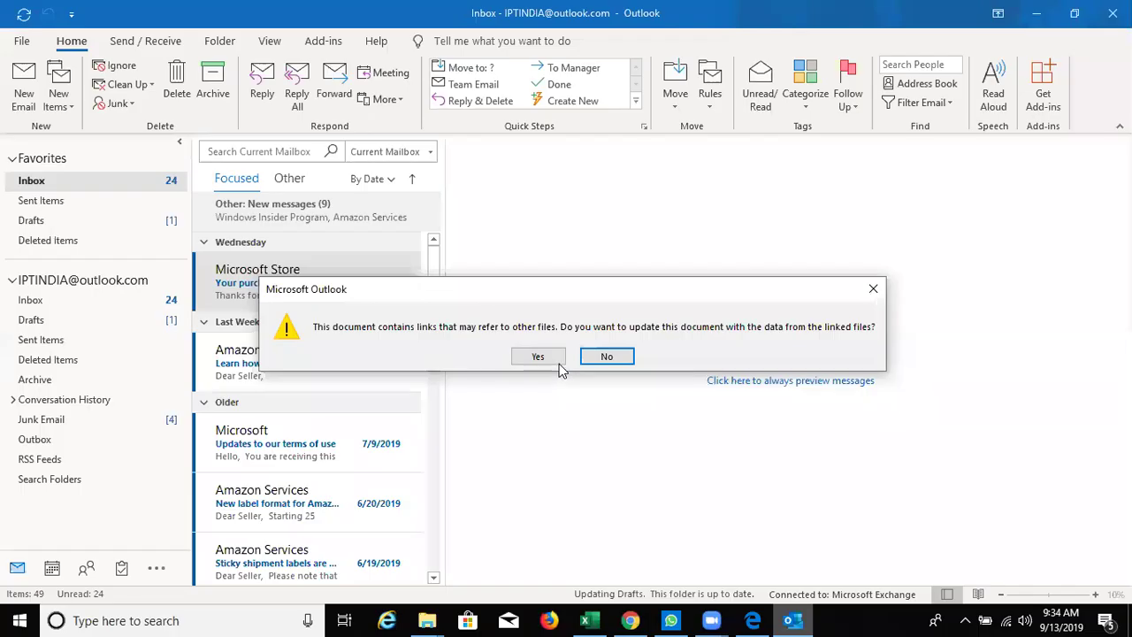
left_click(547, 358)
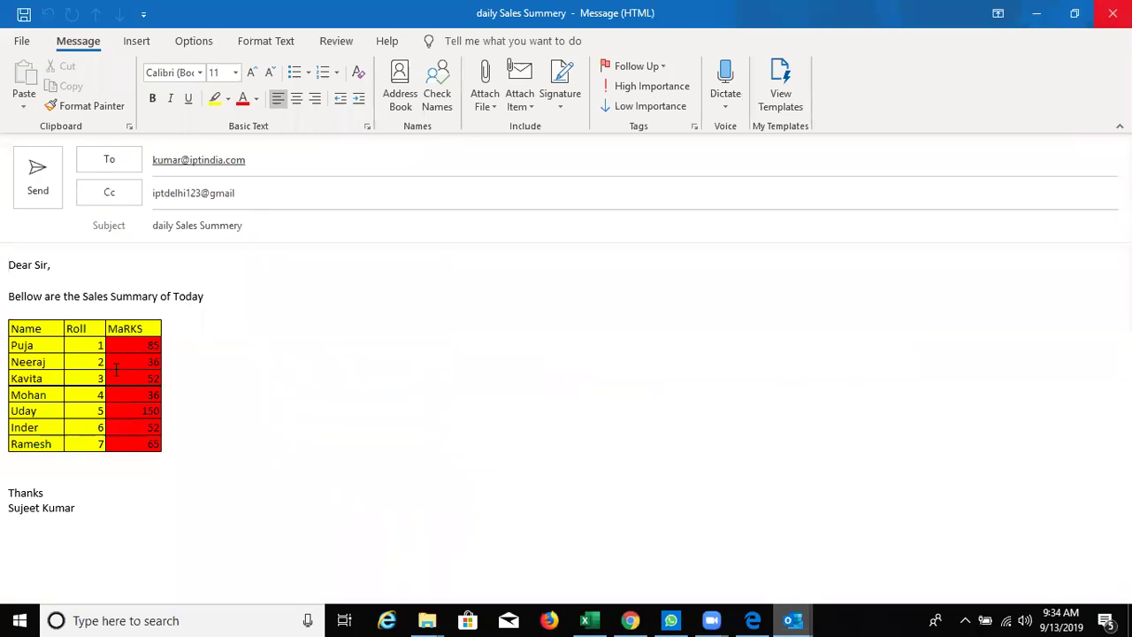
Fix the unrecognised Cc address ending and send the daily Sales Summery message.
left_click(38, 190)
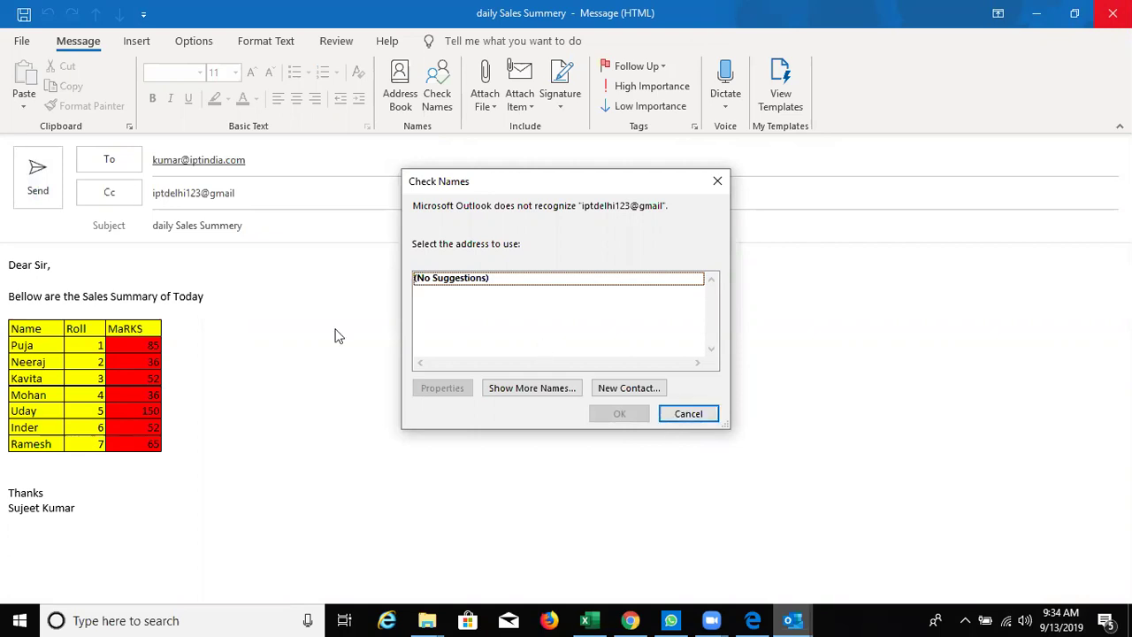
left_click(688, 414)
left_click(373, 196)
type(".com")
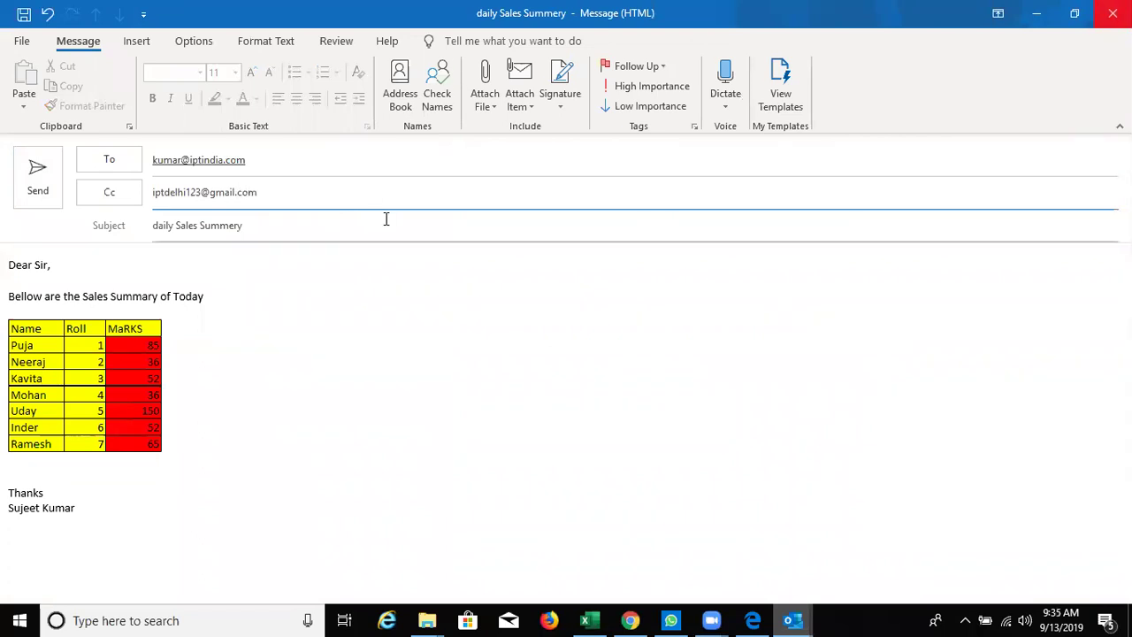
left_click(386, 221)
left_click(386, 251)
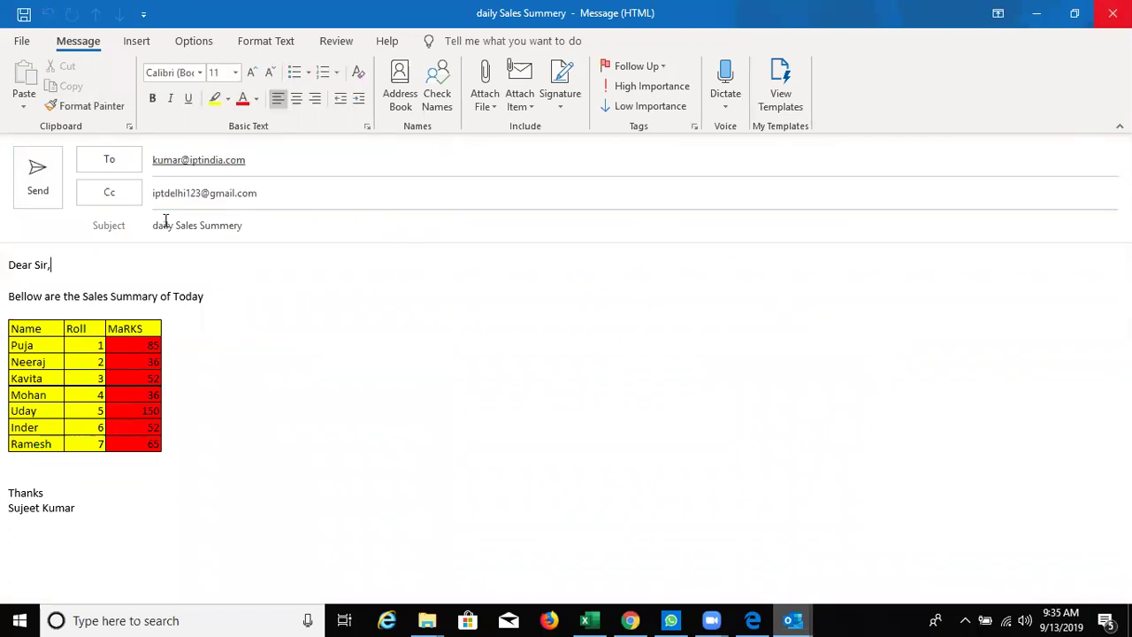
left_click(34, 177)
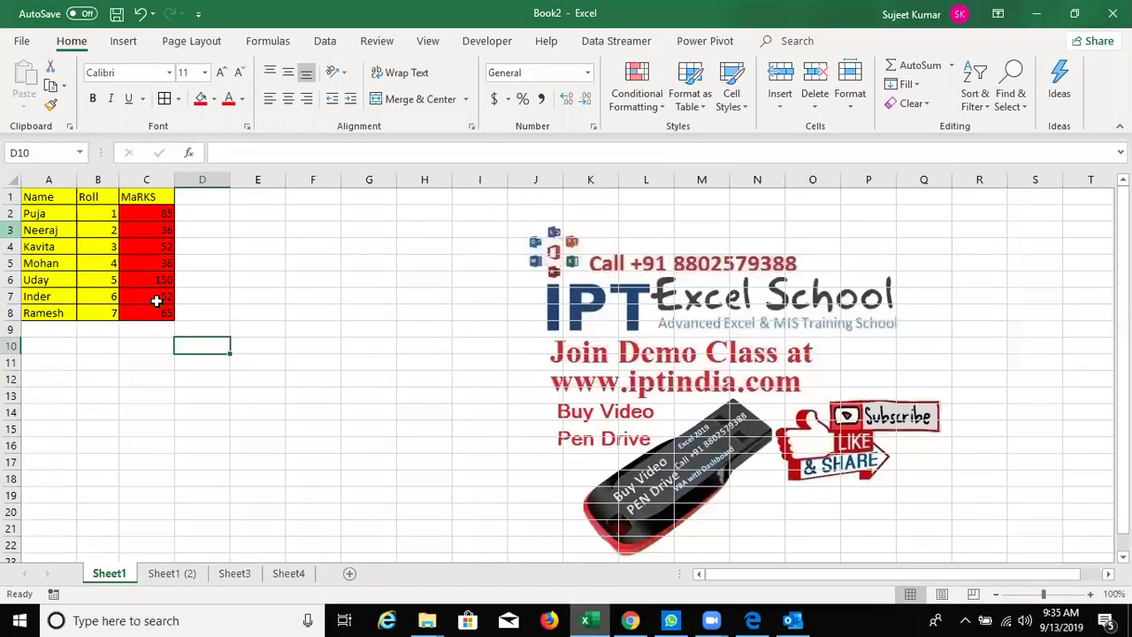
left_click_drag(21, 196, 157, 315)
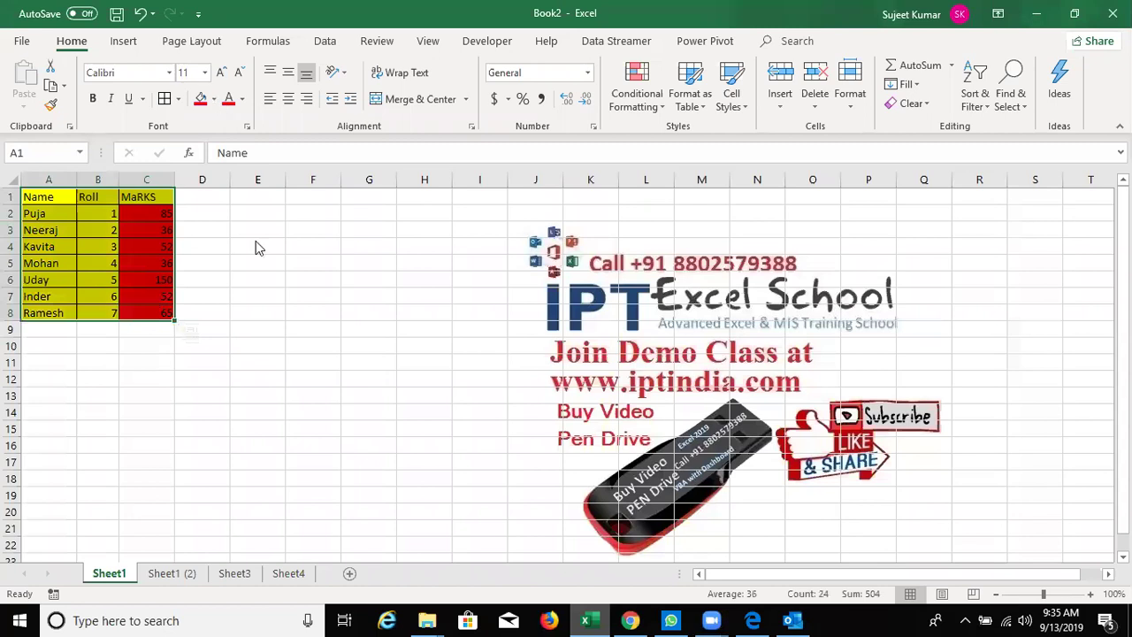
Fill the Name/Roll/MaRKS range A1:C8 green, then show the desktop.
key("alt+h")
key("h")
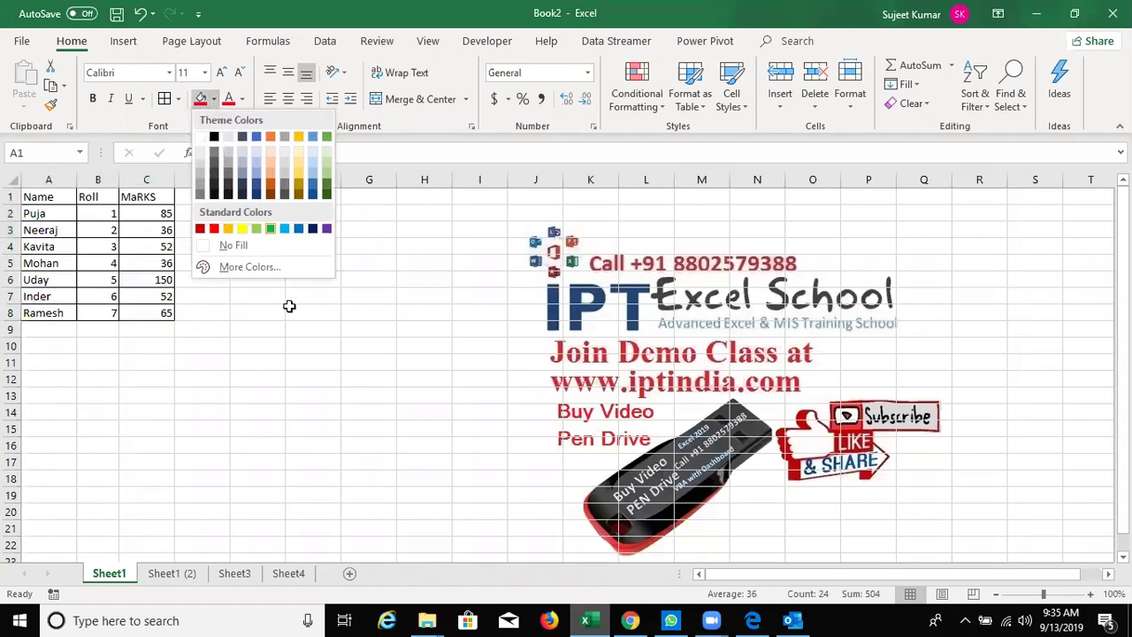
key("Return")
left_click(289, 308)
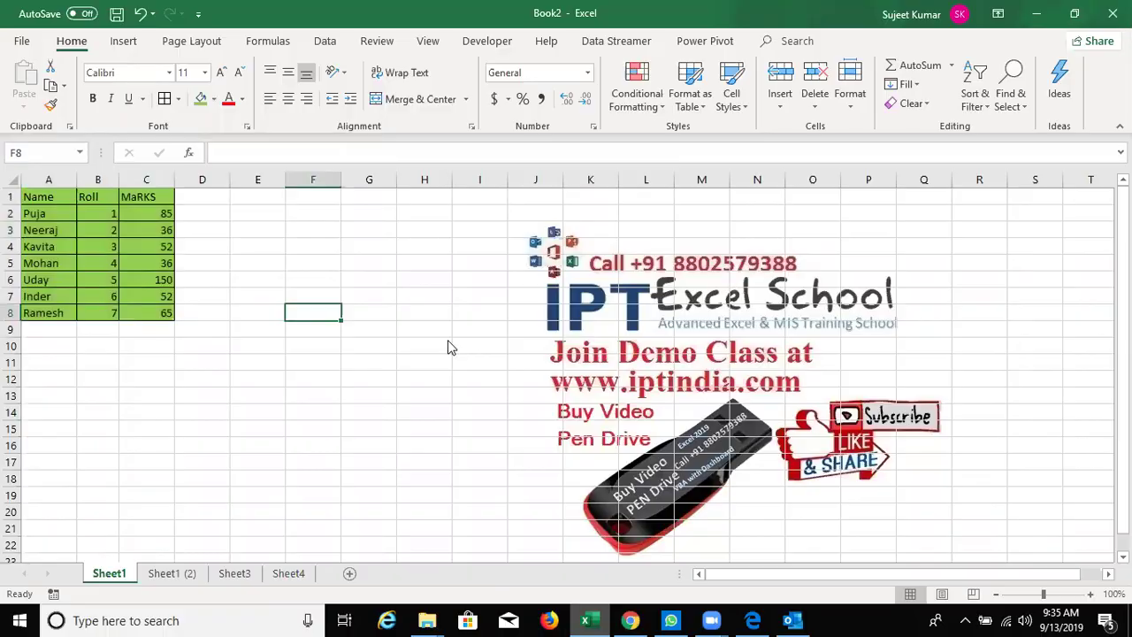
key("super+d")
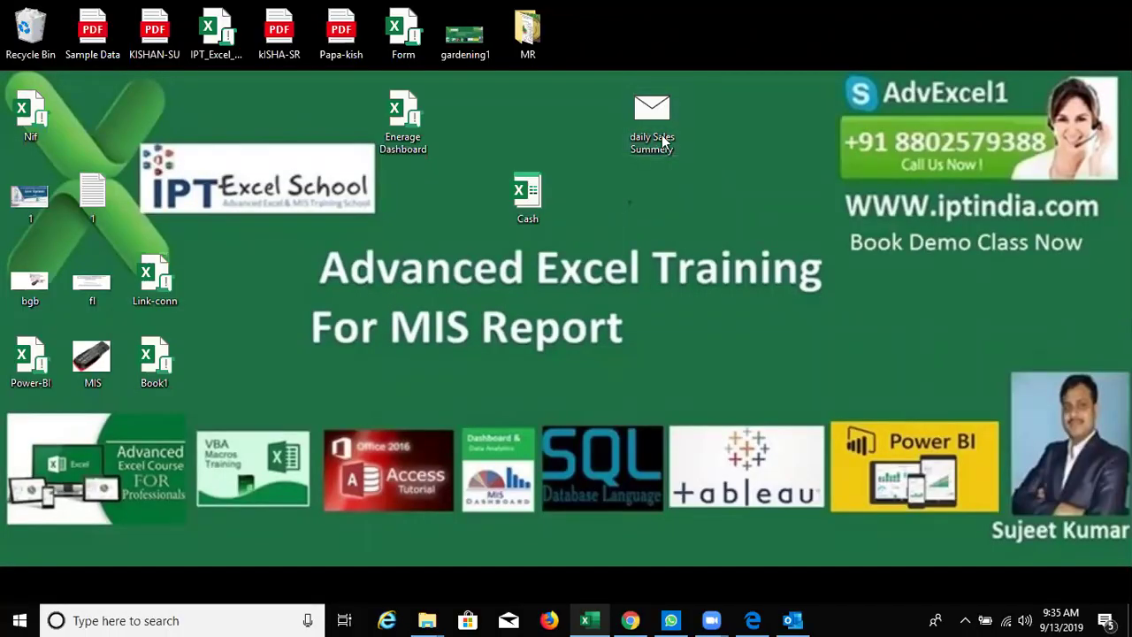
Reopen the daily Sales Summery template and update it with the linked green table.
left_click(664, 142)
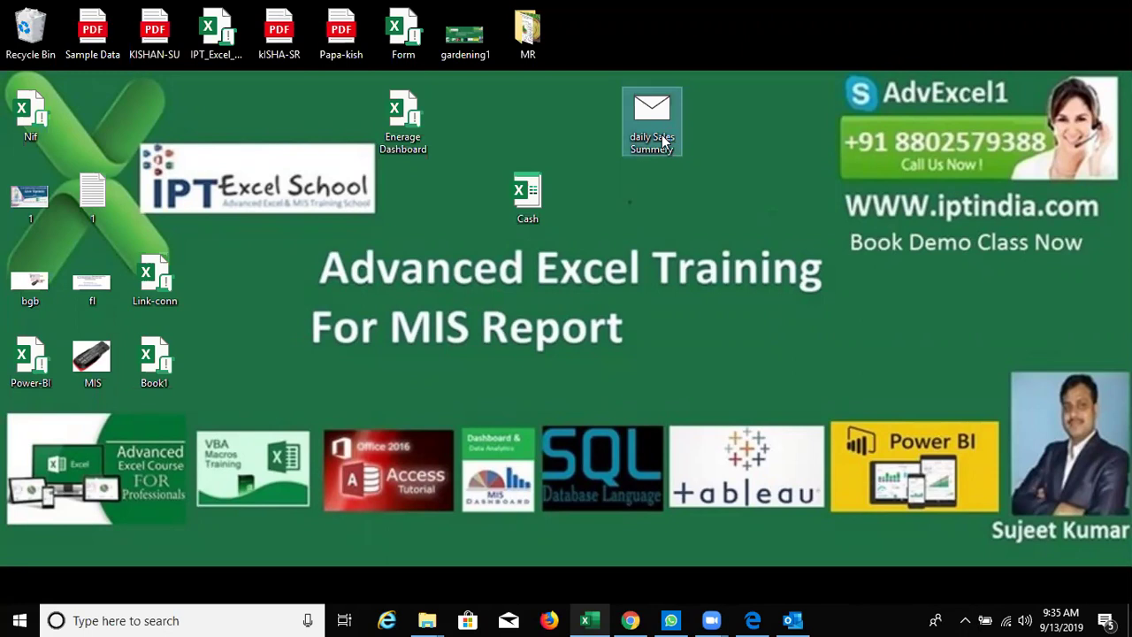
left_click(796, 614)
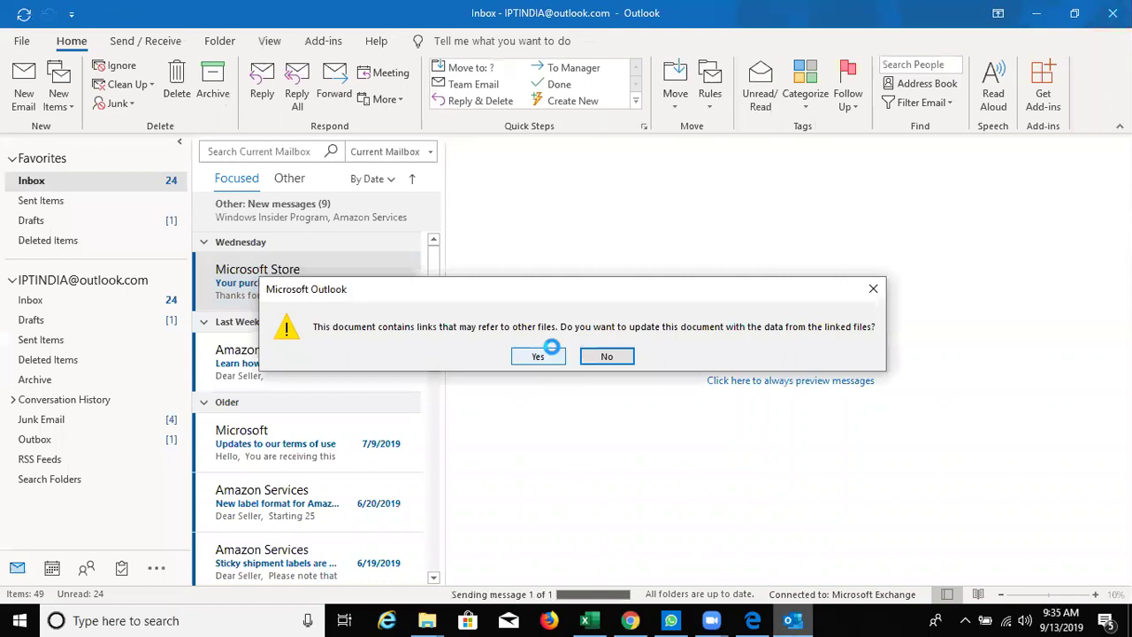
left_click(539, 354)
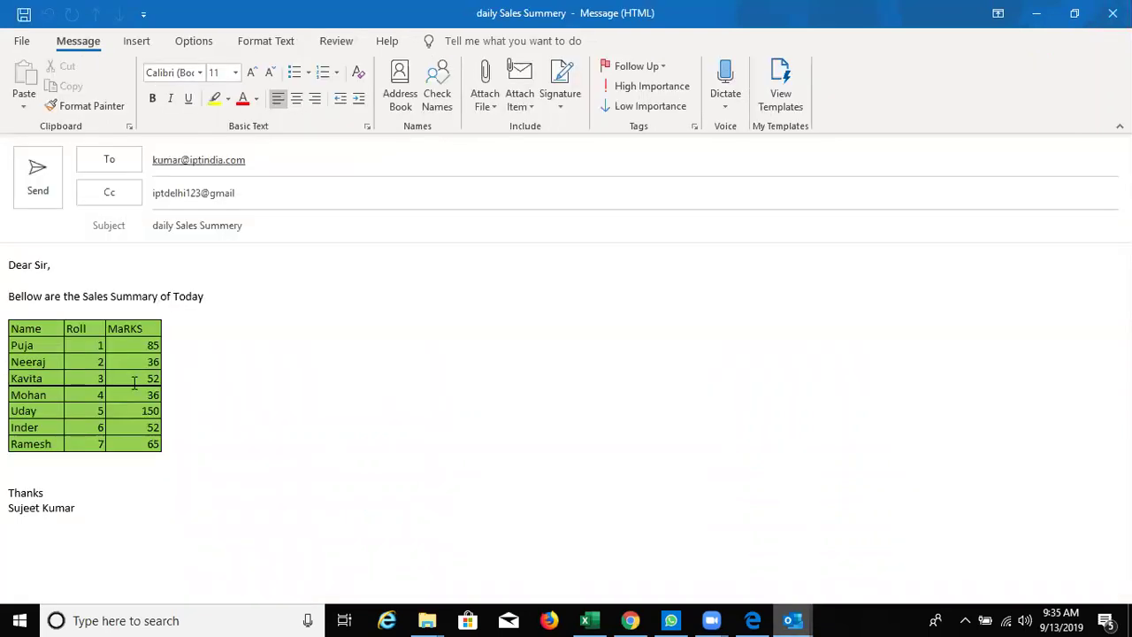
key("shift+Left")
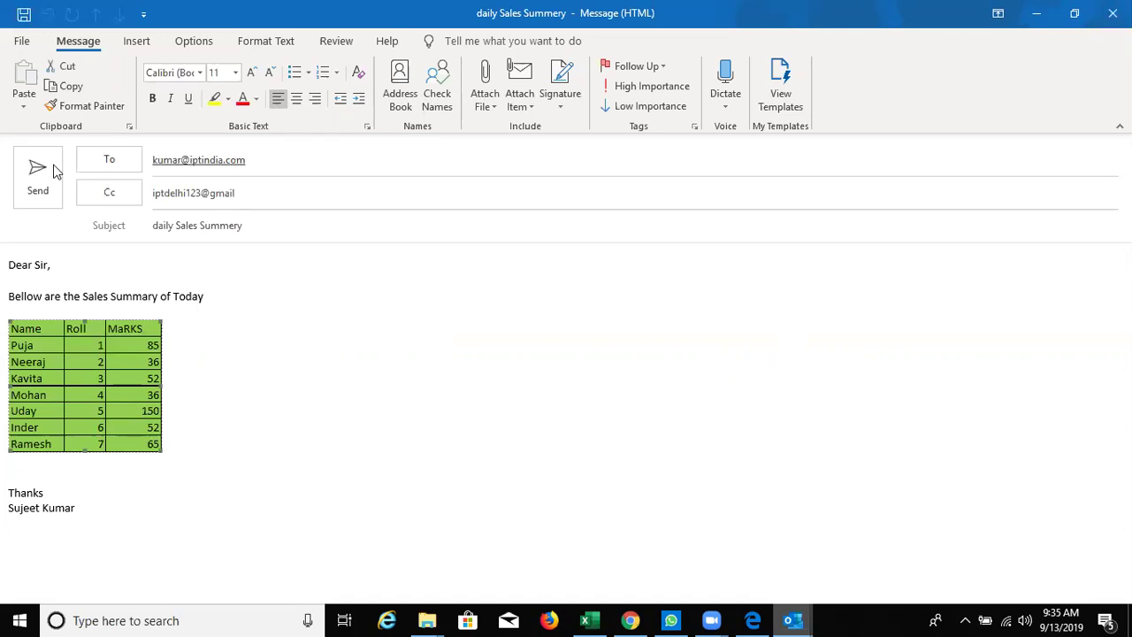
Complete the Cc address with '.com' and send the message.
left_click(250, 201)
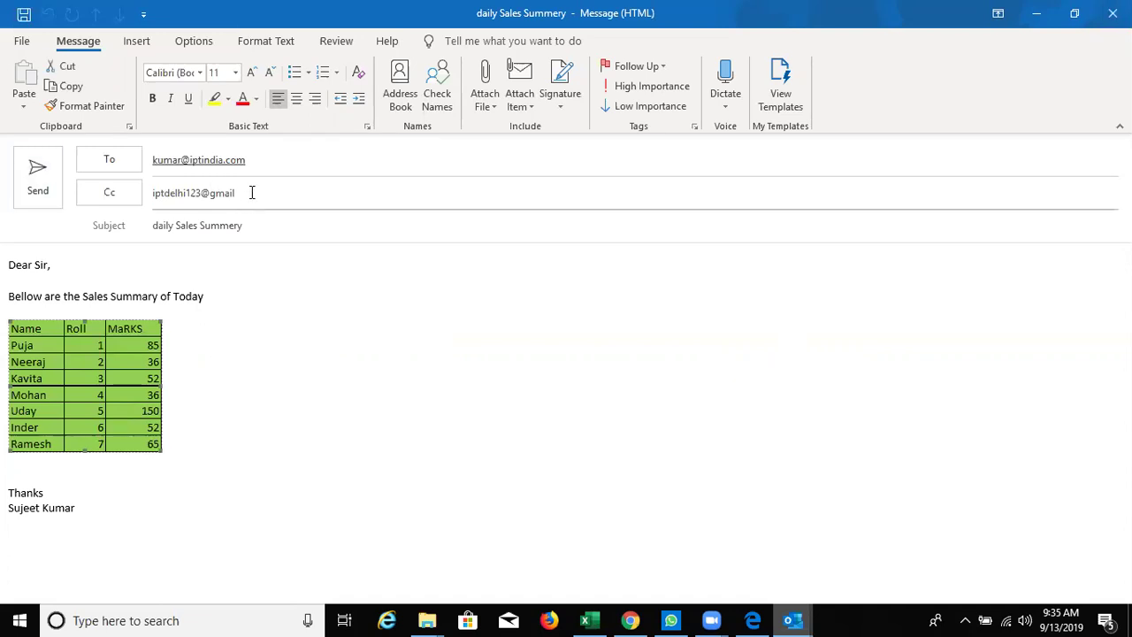
left_click(252, 192)
type(".com")
key("Escape")
left_click(49, 184)
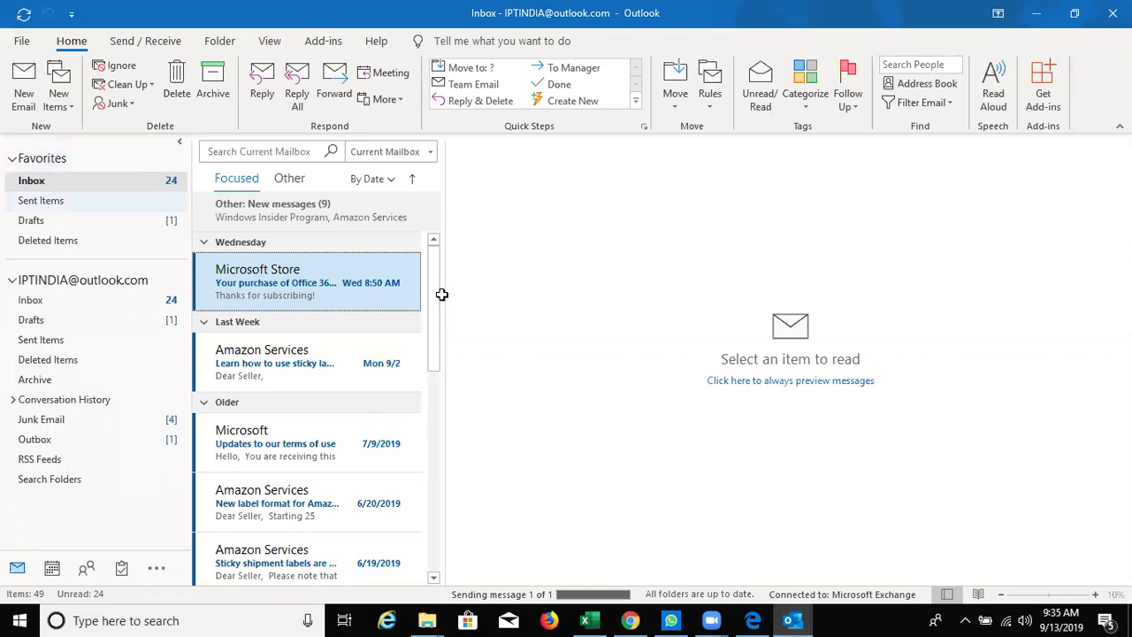
key("alt+Tab")
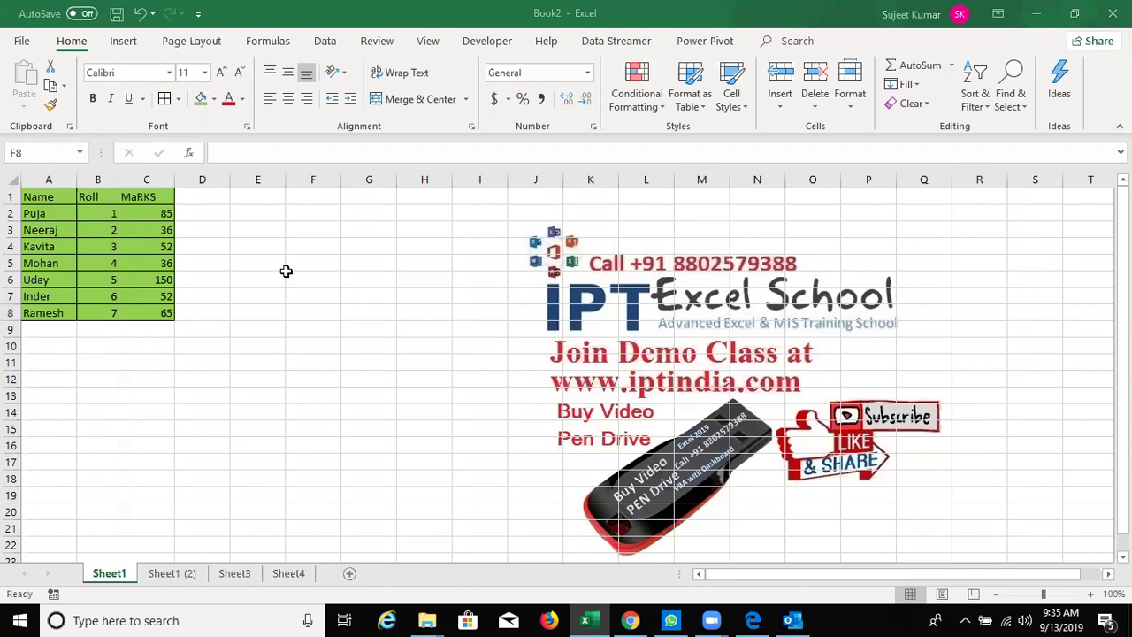
Enter the headers Month in A1 and Sales in B1.
type("Name")
key("Return")
left_click(54, 198)
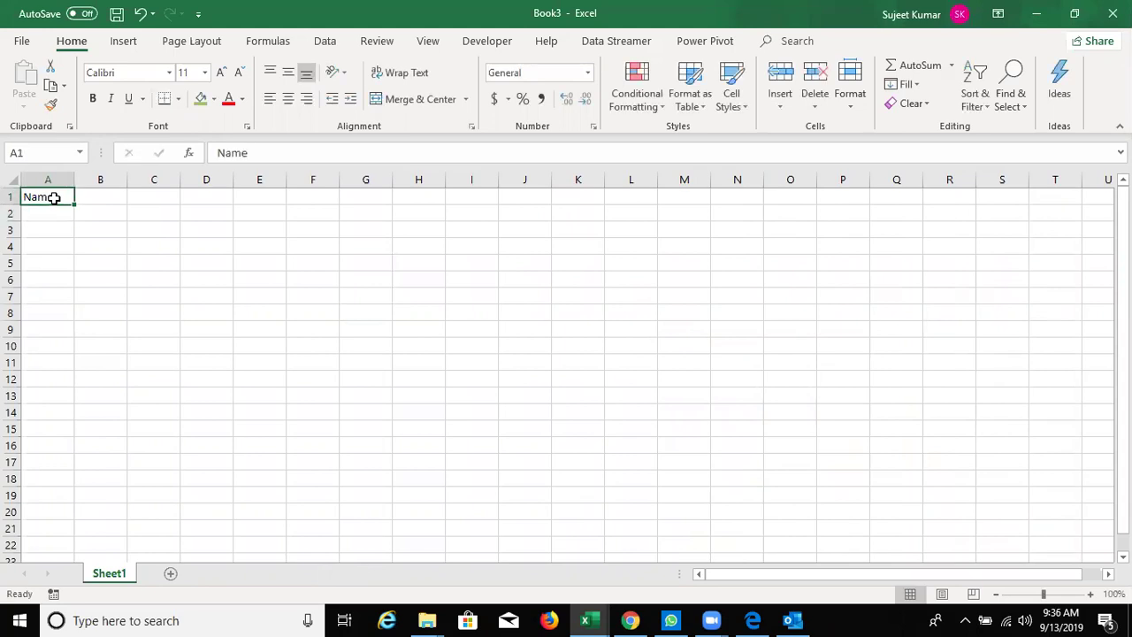
type("Month")
key("Tab")
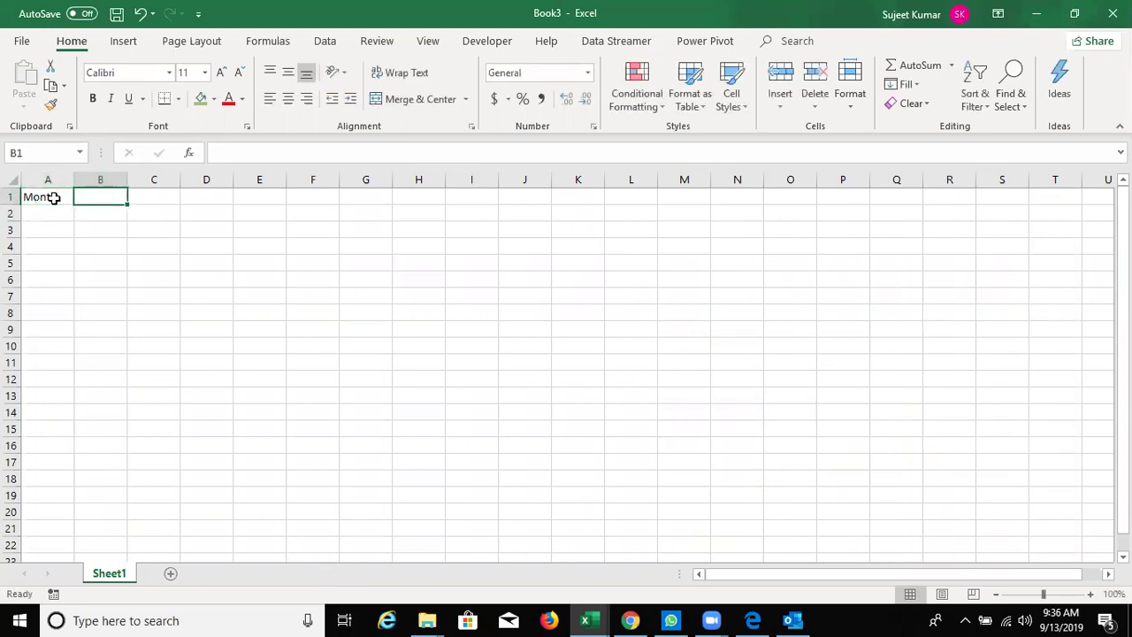
type("Sale")
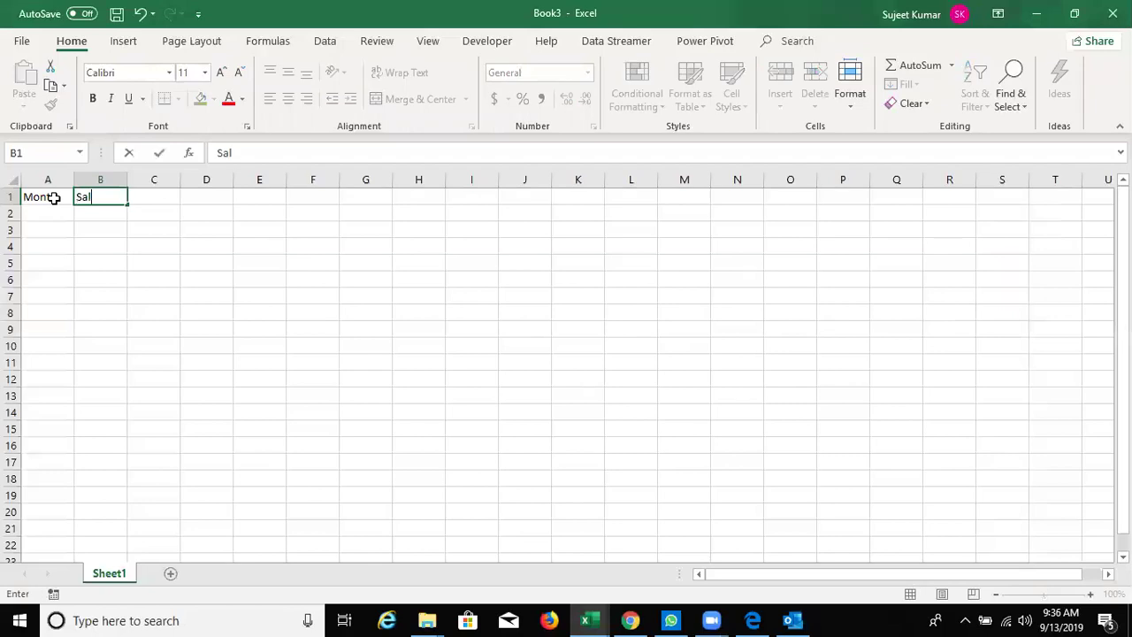
type("s")
key("Return")
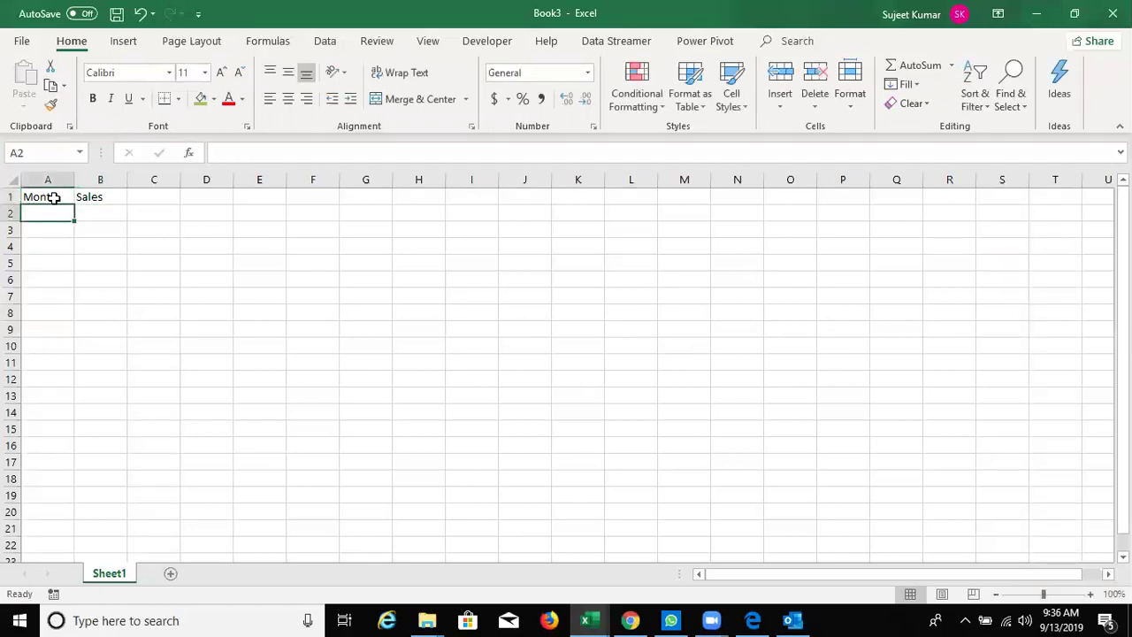
Enter Jan in A2 and fill the month series down to row 25.
type("P")
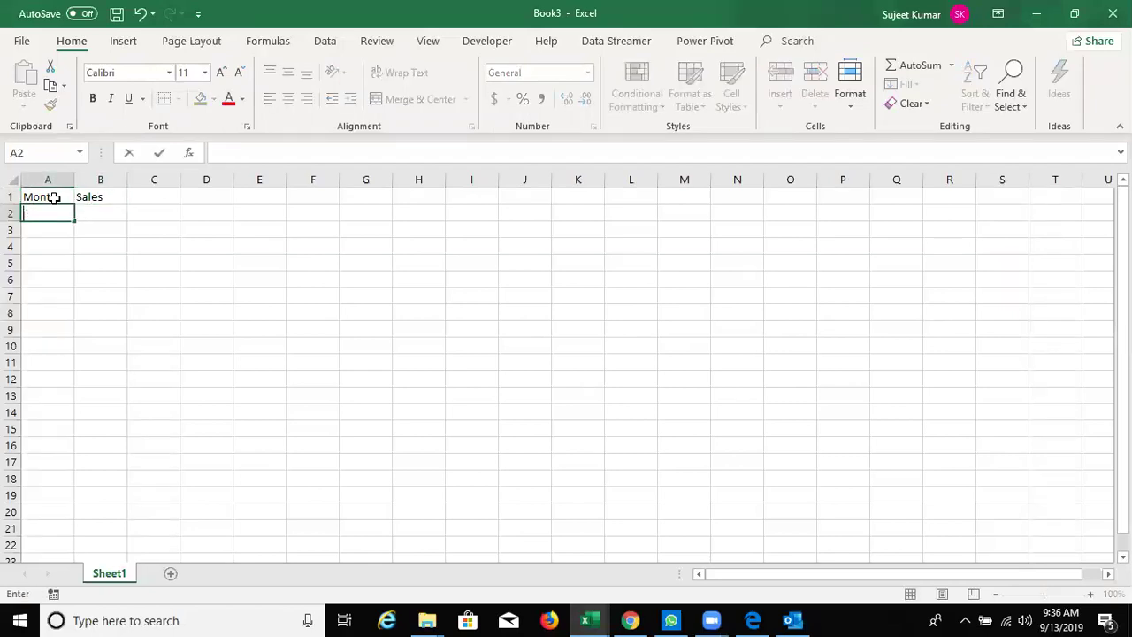
key("Return")
left_click(40, 215)
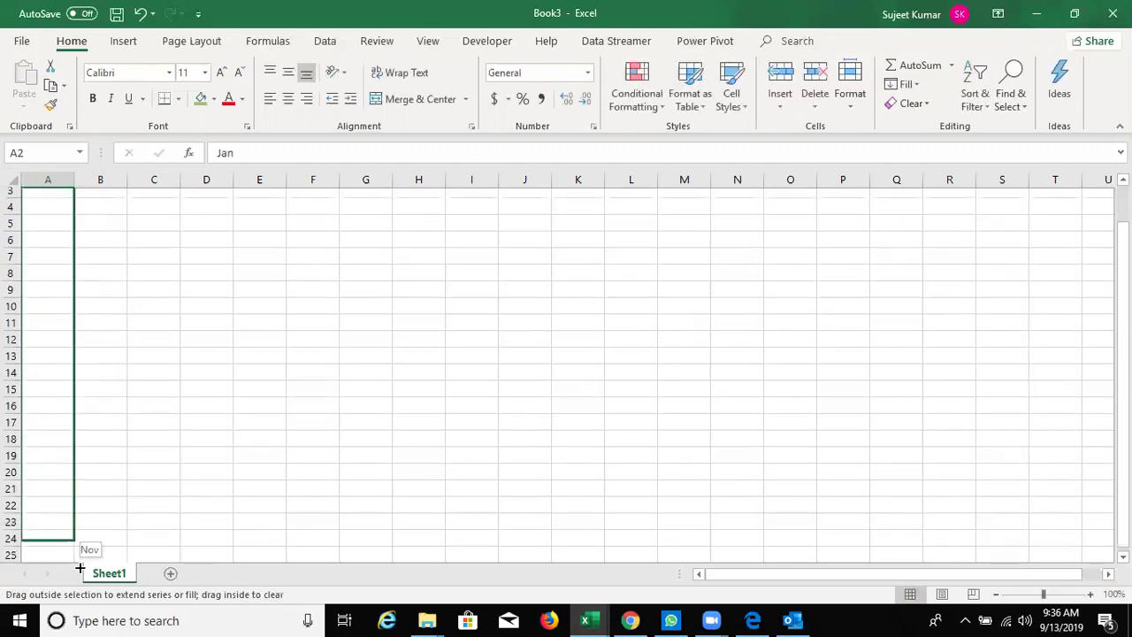
left_click_drag(80, 568, 111, 380)
Enter =RANDBETWEEN(10,90) in B2 and fill it down through B25.
left_click(103, 212)
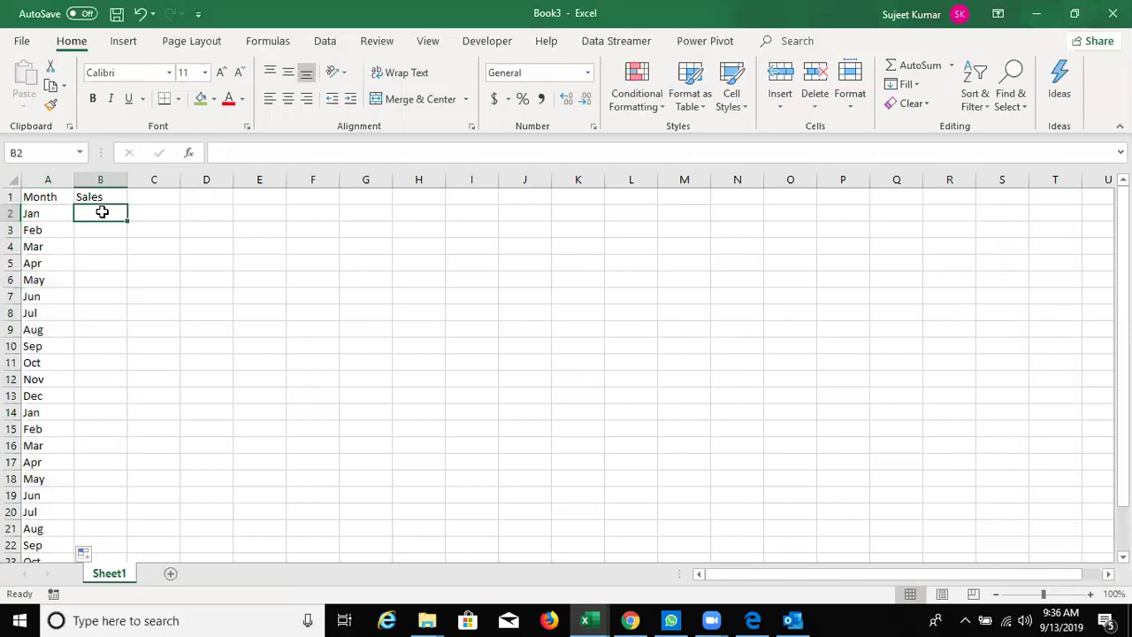
type("=ra")
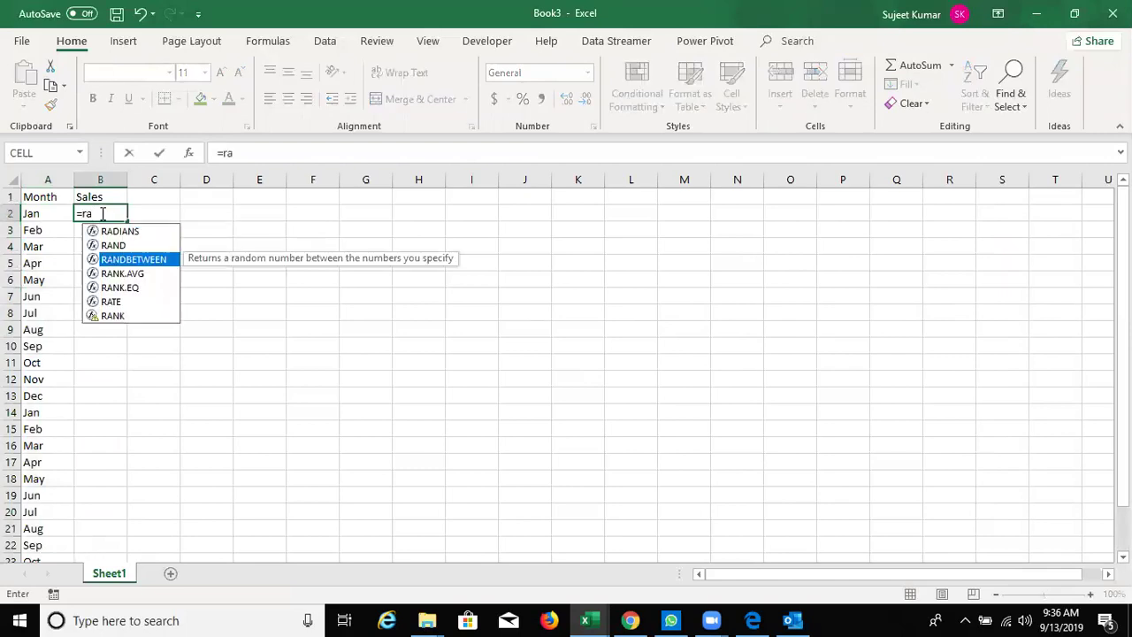
key("Tab")
type("10,")
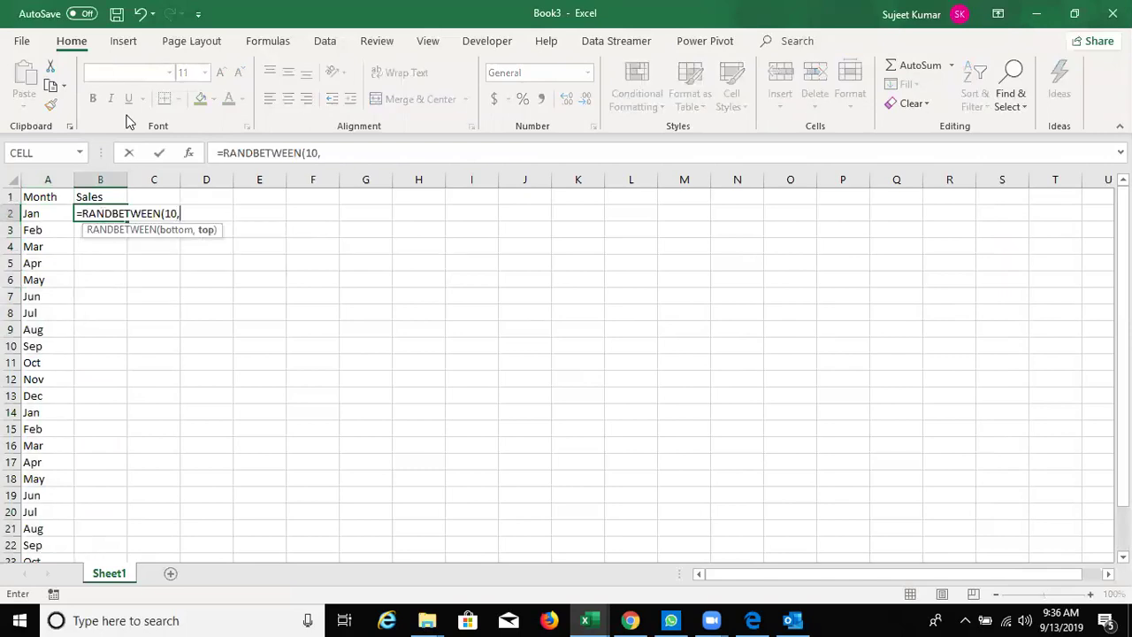
key("Return")
key("Left")
key("ctrl+Down")
key("Right")
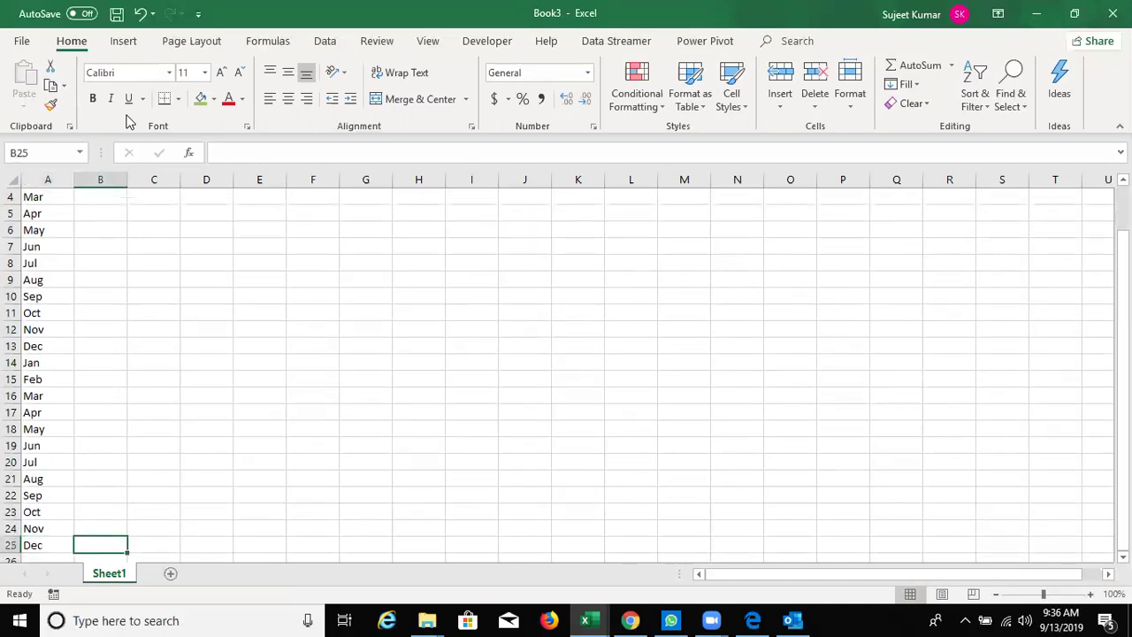
key("ctrl+shift+Up")
key("ctrl+d")
key("ctrl+Up")
key("Left")
Add five new worksheets so the workbook runs from Sheet1 to Sheet6.
left_click(171, 573)
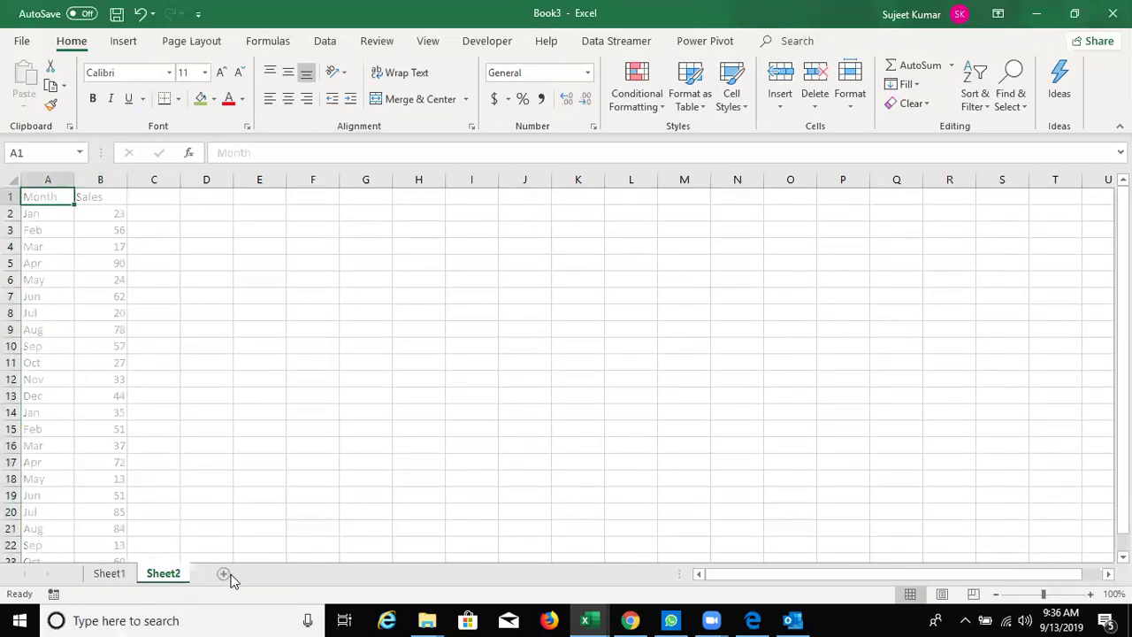
left_click(226, 574)
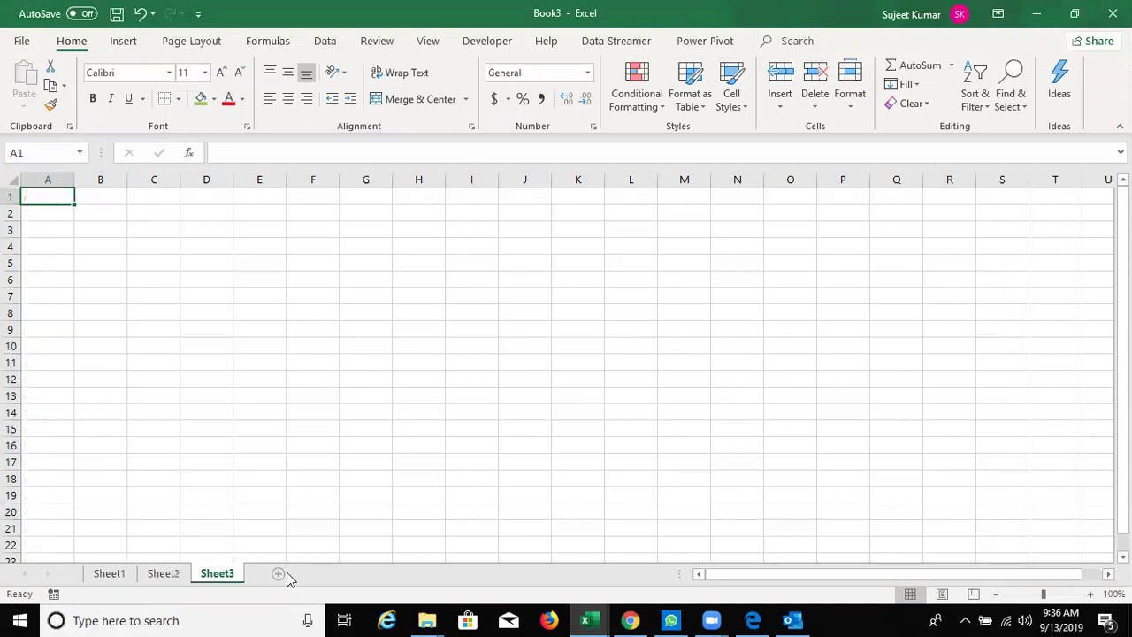
left_click(278, 574)
left_click(341, 574)
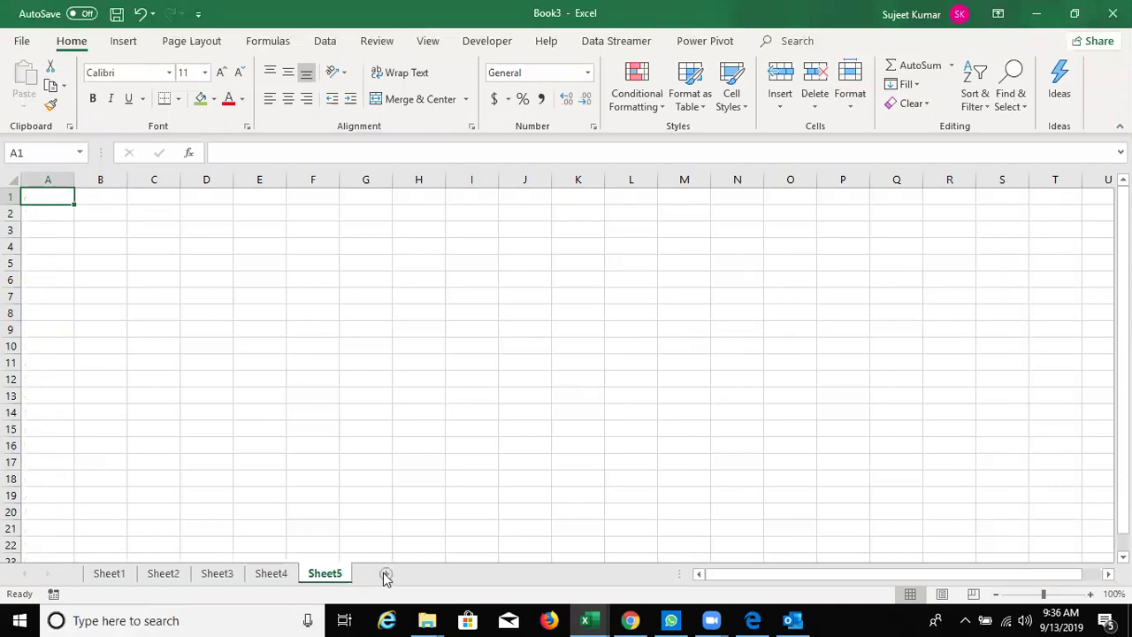
left_click(387, 574)
Copy Sheet1's Month/Sales table and paste it into Sheet2 with the sheets grouped.
left_click(127, 572)
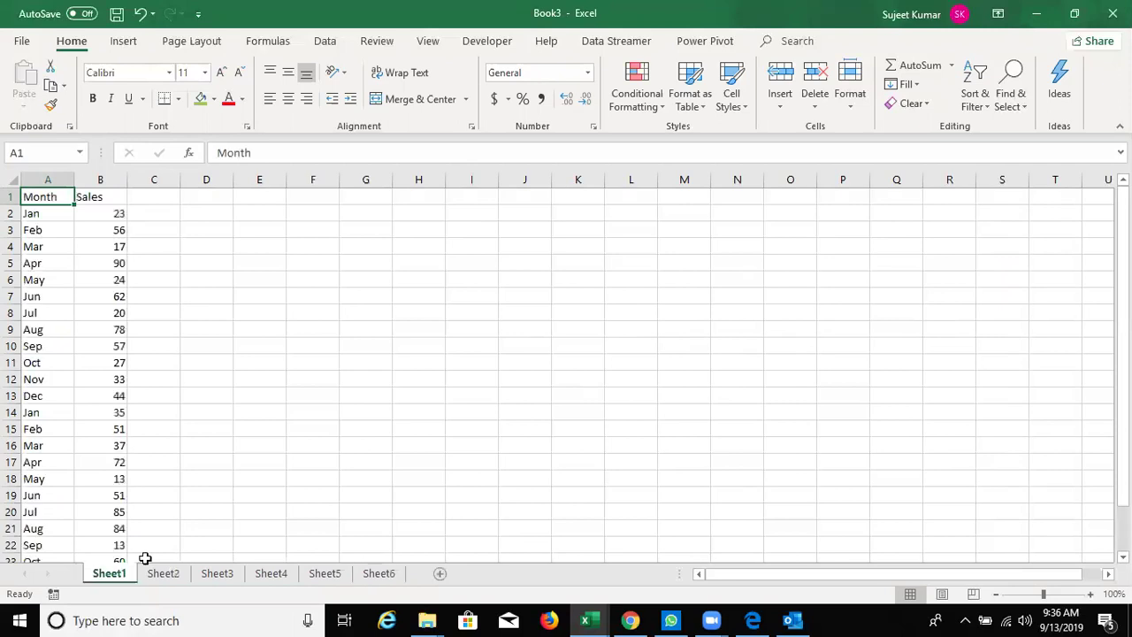
key("ctrl+shift+End")
key("ctrl+c")
left_click(380, 574, "shift")
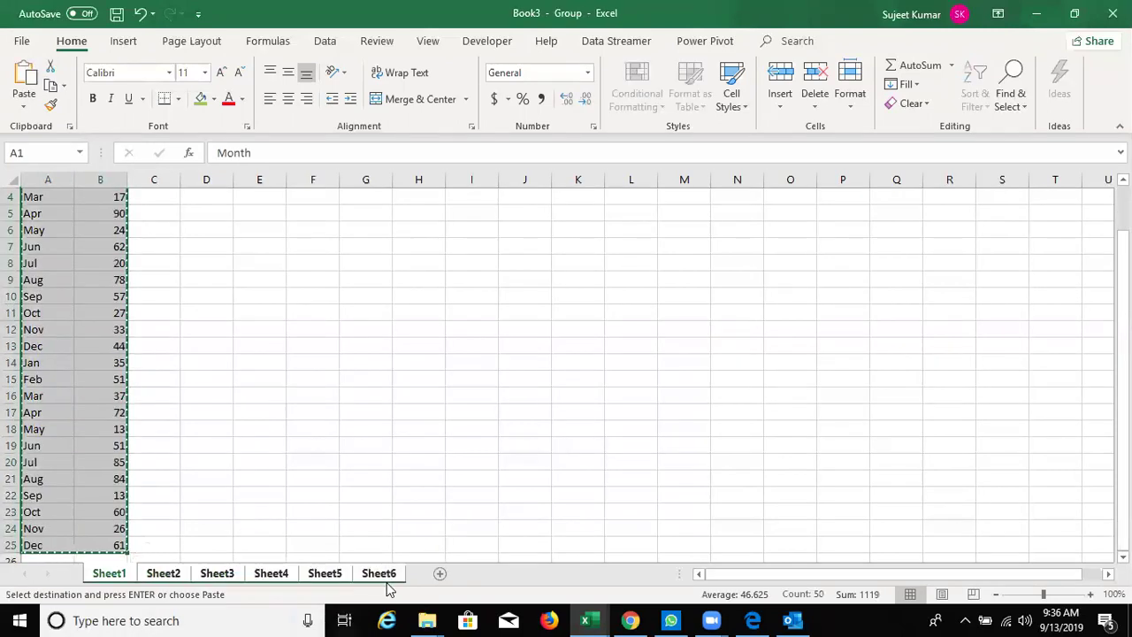
left_click(186, 574)
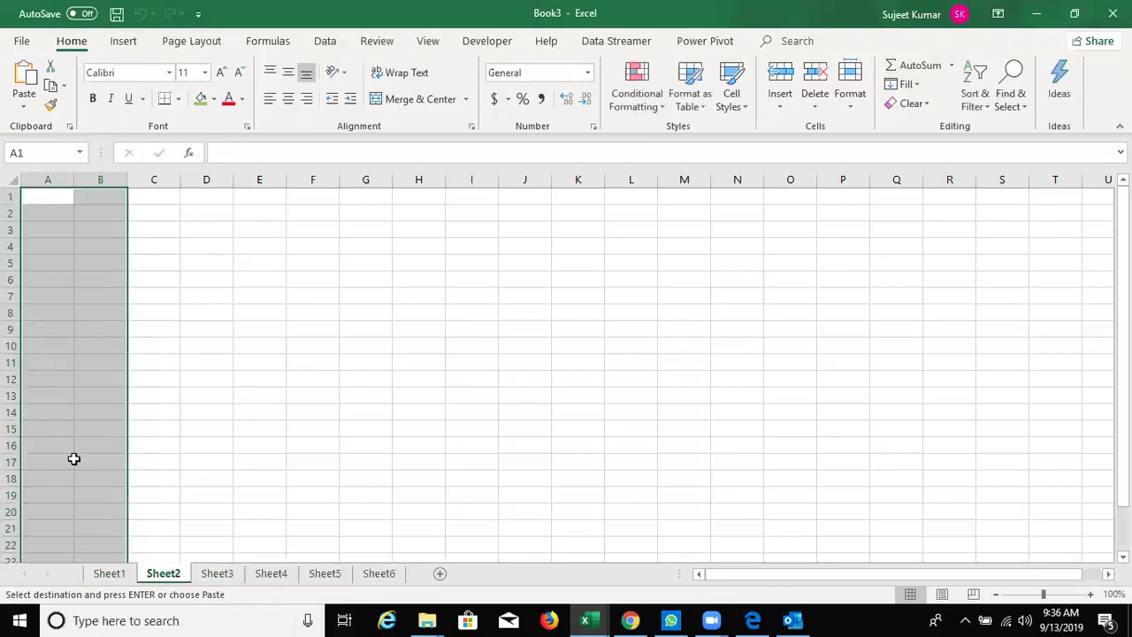
key("ctrl+v")
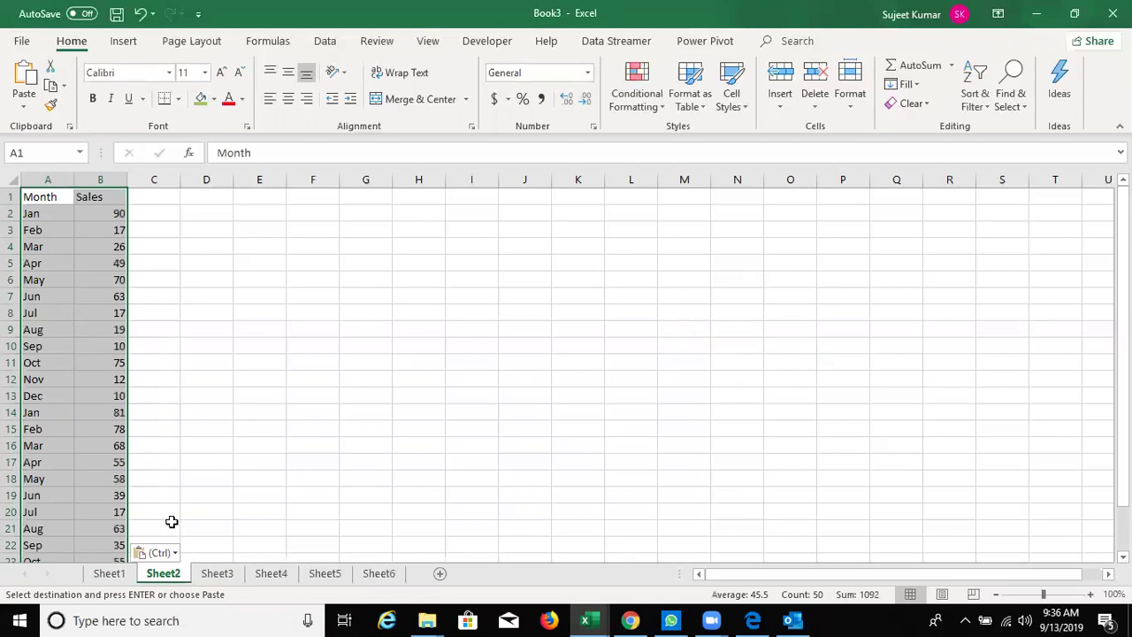
left_click(217, 574)
left_click(159, 575)
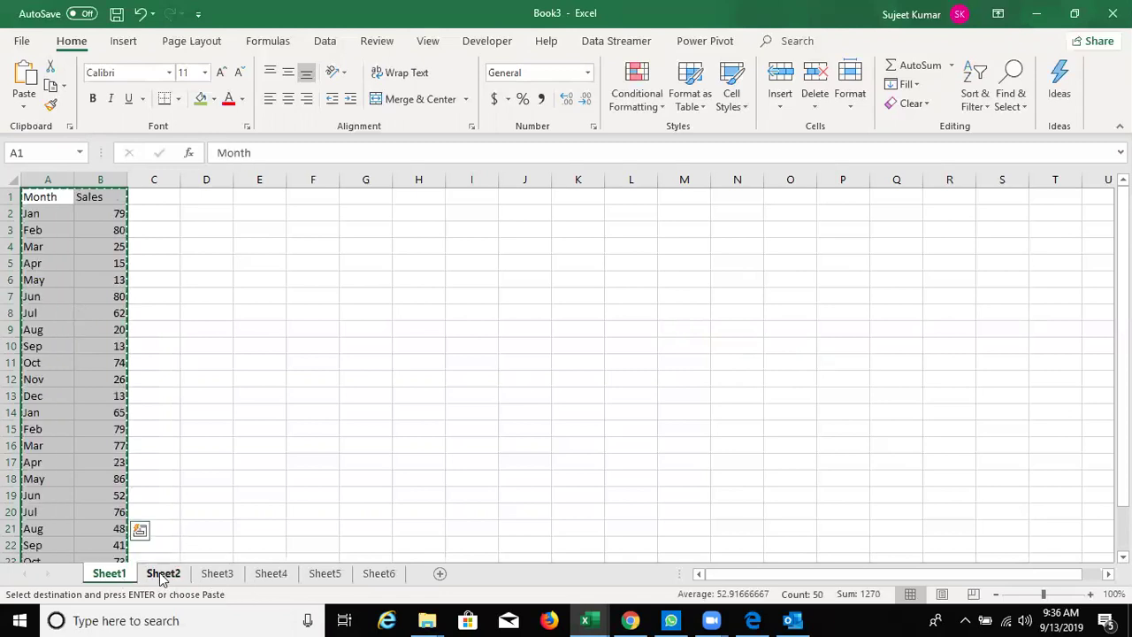
Group Sheet2–Sheet6, review the tables on Sheet3–Sheet5, then inspect a Sheet1 Sales formula.
left_click_drag(30, 197, 100, 396)
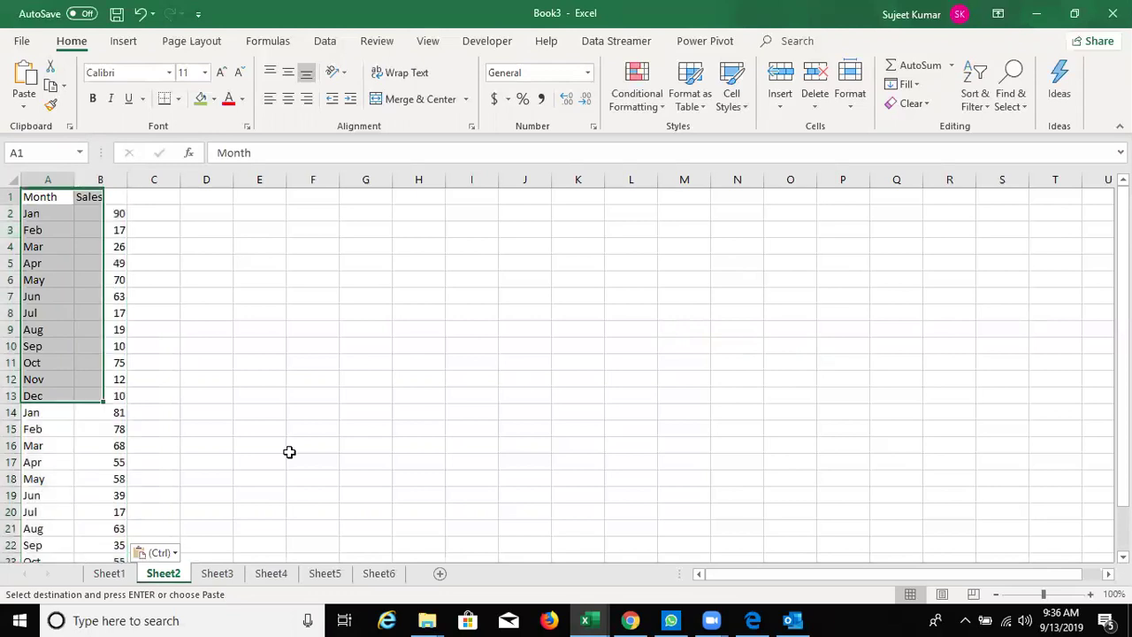
left_click(379, 573, "shift")
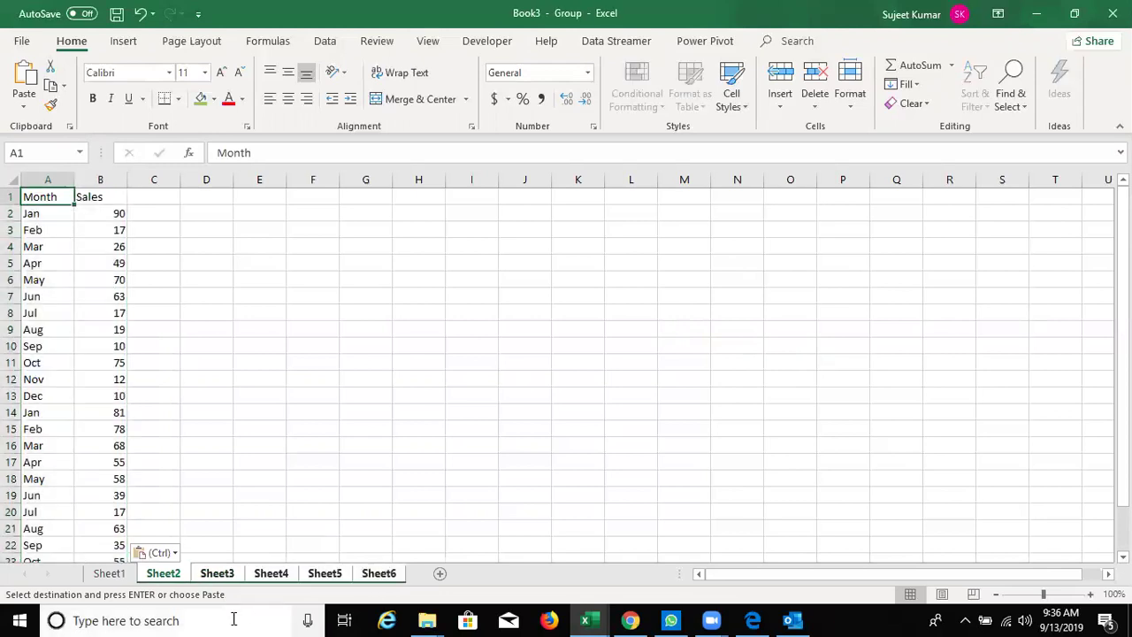
key("ctrl+Page_Down")
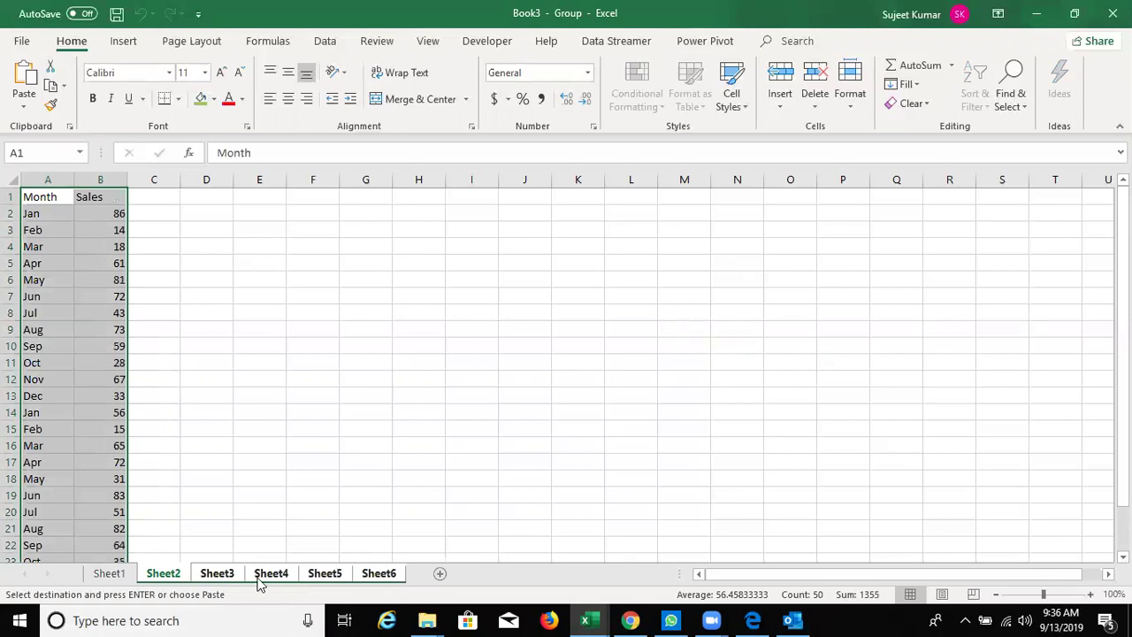
left_click(274, 575)
left_click(326, 575)
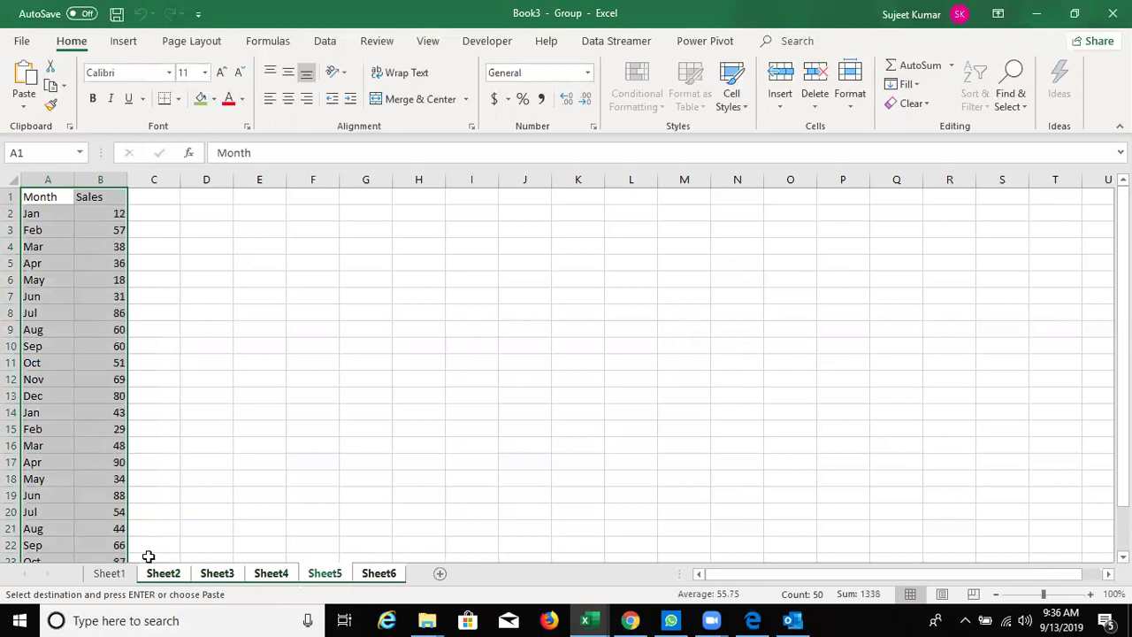
left_click(109, 573)
left_click(99, 294)
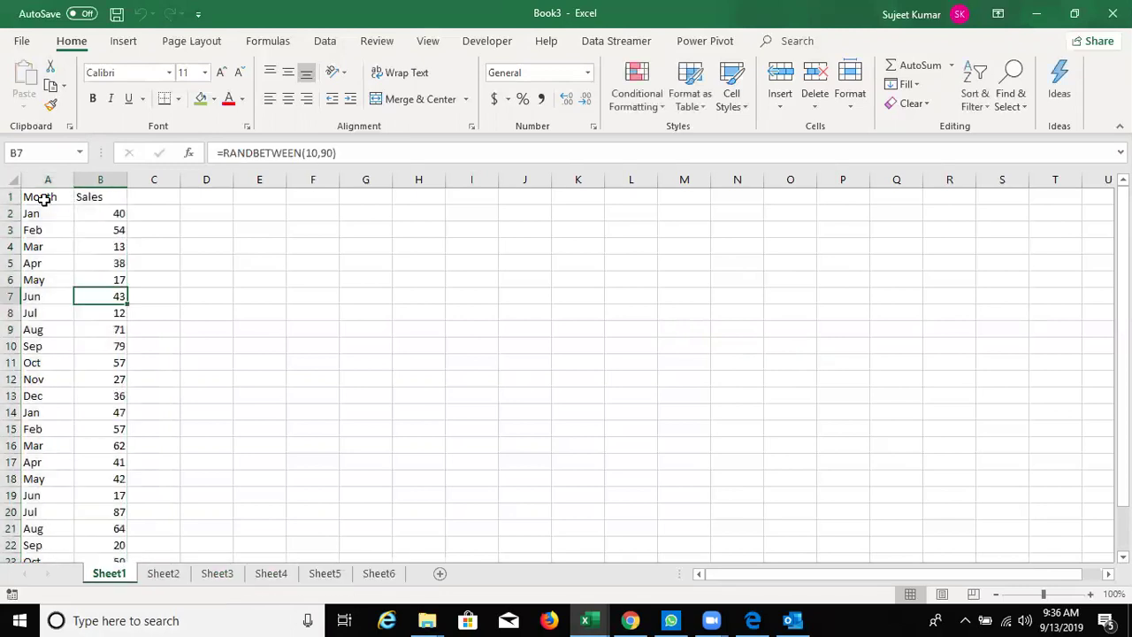
key("ctrl+Home")
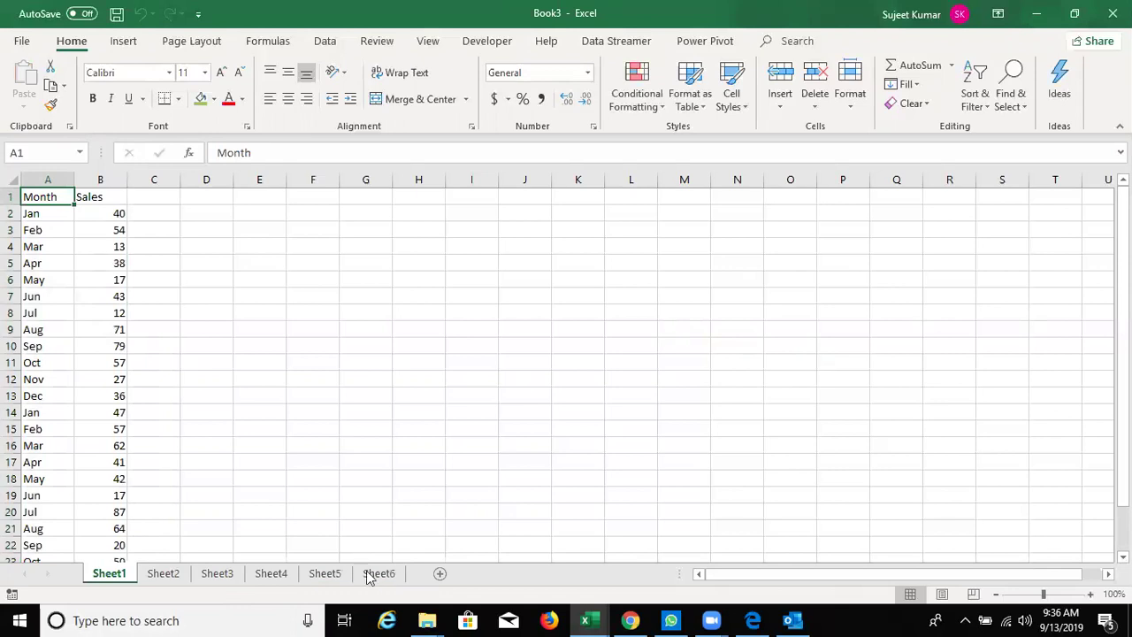
With all six sheets grouped, copy the Month/Sales table and paste it as values.
left_click(369, 575, "shift")
key("ctrl+shift+Right")
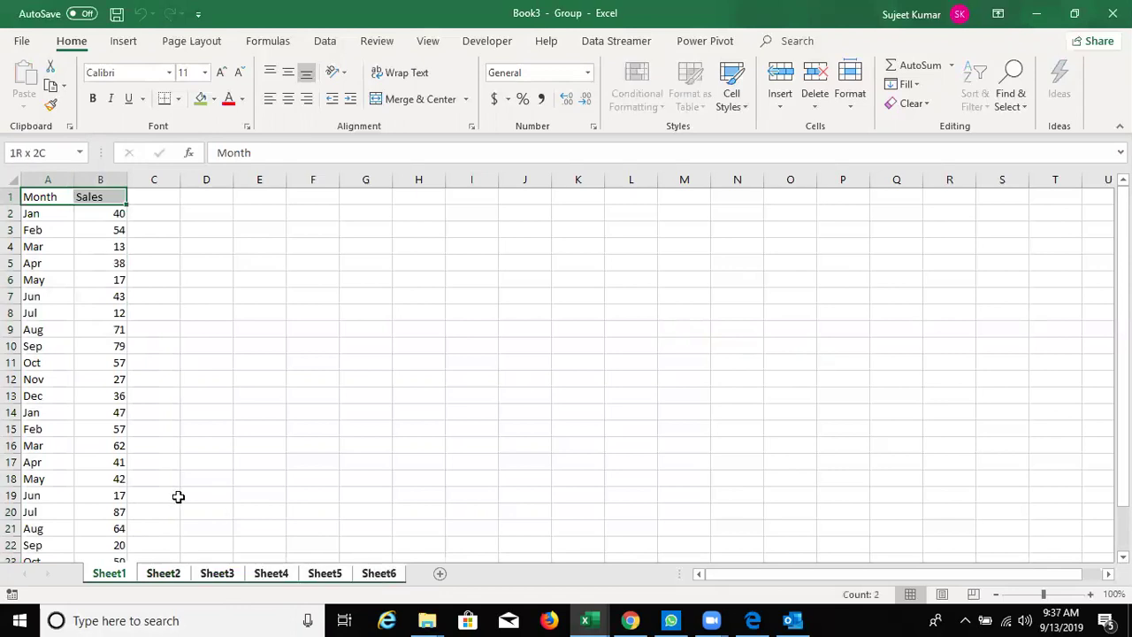
key("ctrl+shift+Down")
key("ctrl+c")
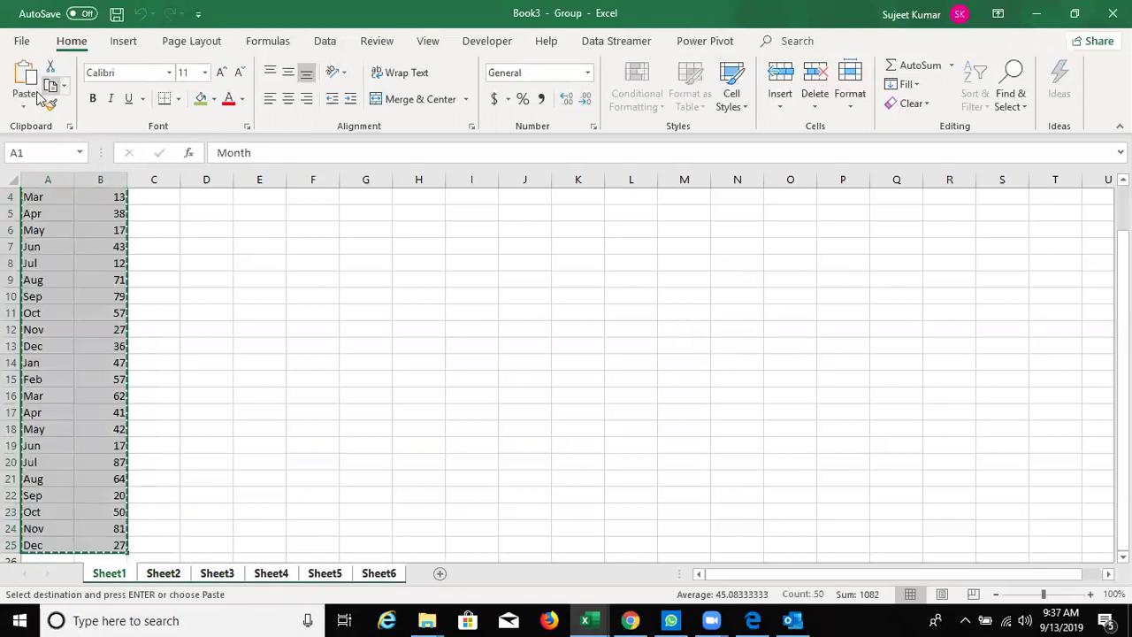
left_click(26, 110)
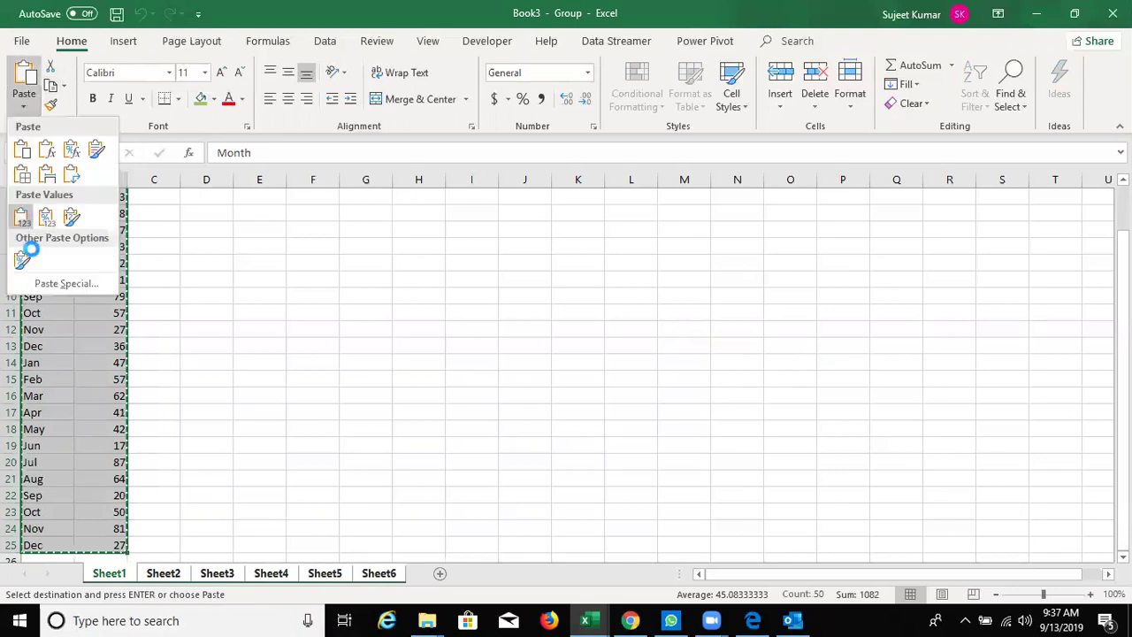
left_click(28, 249)
Review the pasted Month/Sales tables on Sheet3 through Sheet6.
left_click(223, 578)
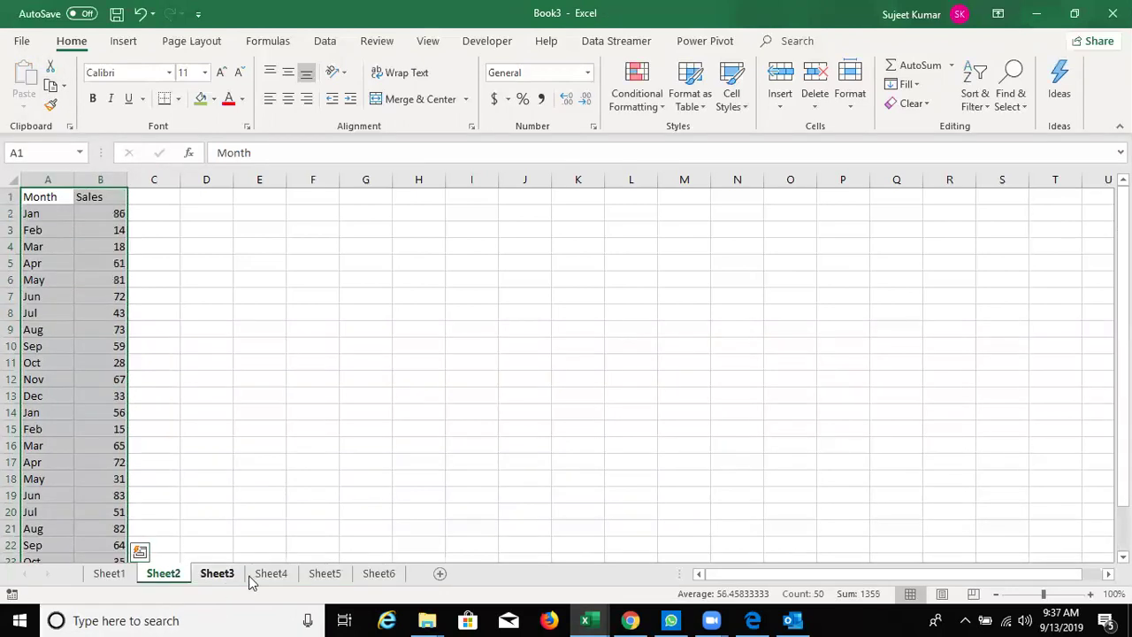
left_click(273, 576)
left_click(325, 576)
left_click(377, 576)
left_click(420, 530)
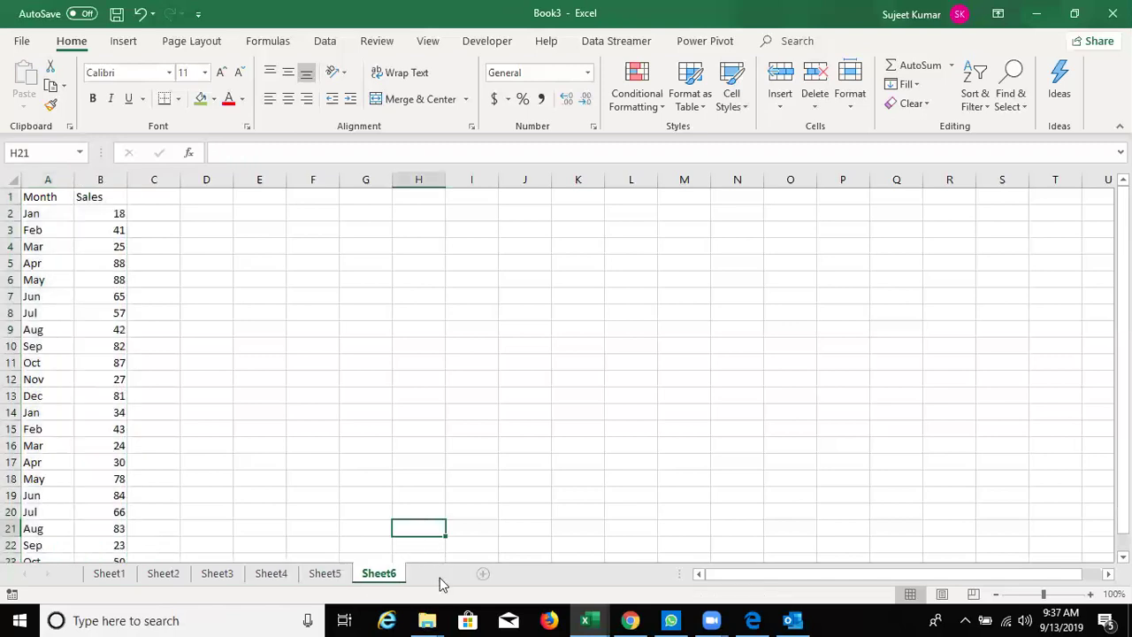
Add a new worksheet after Sheet6 and name it Data.
left_click(440, 575)
double_click(439, 577)
type("Da")
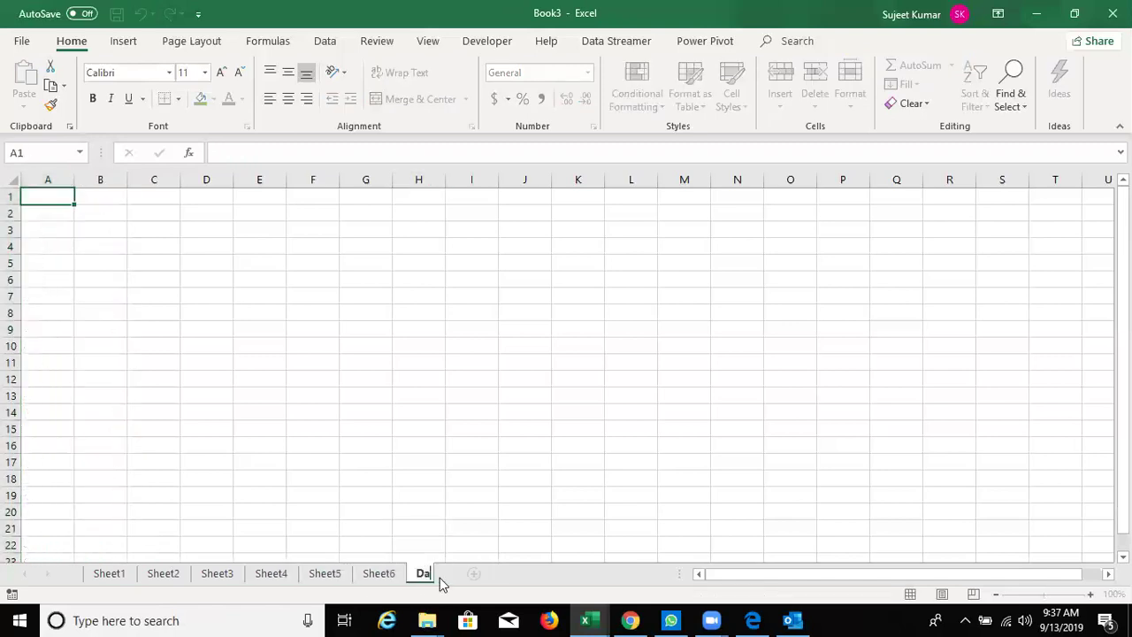
type("ta")
left_click(124, 575)
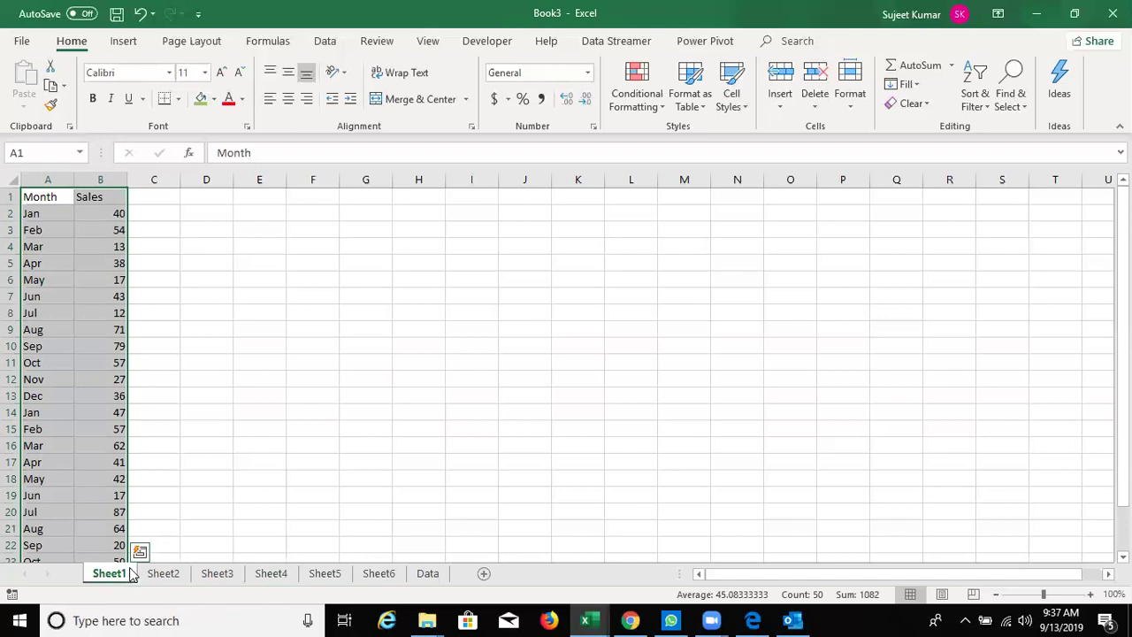
Check the sales figures on Sheet6 and Sheet1, then switch to the Data sheet.
left_click(379, 575)
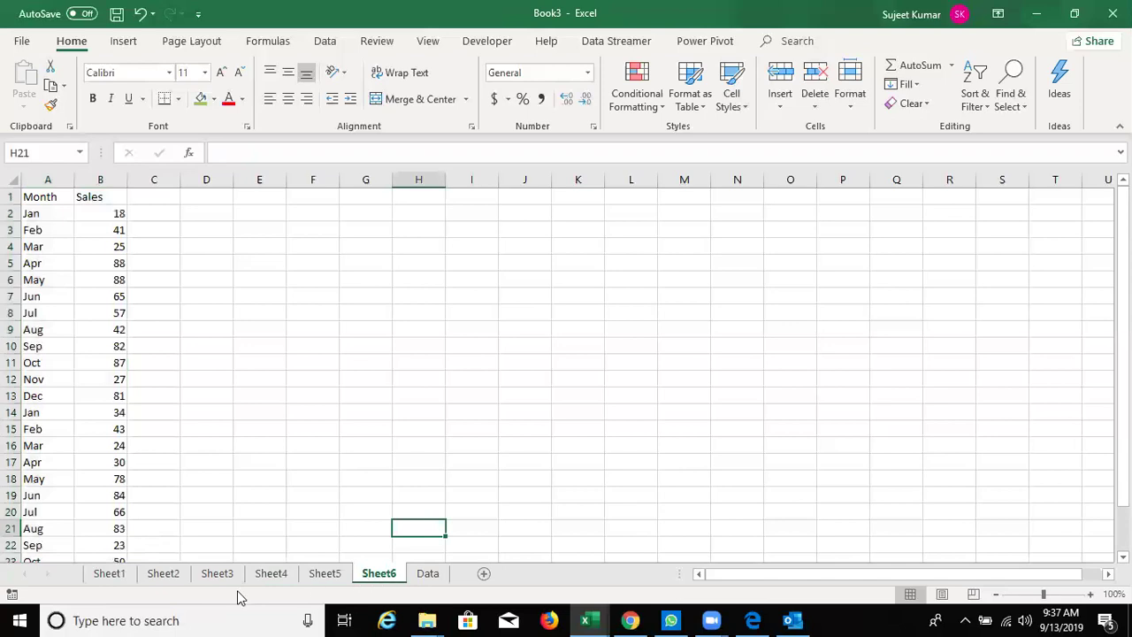
left_click(96, 582)
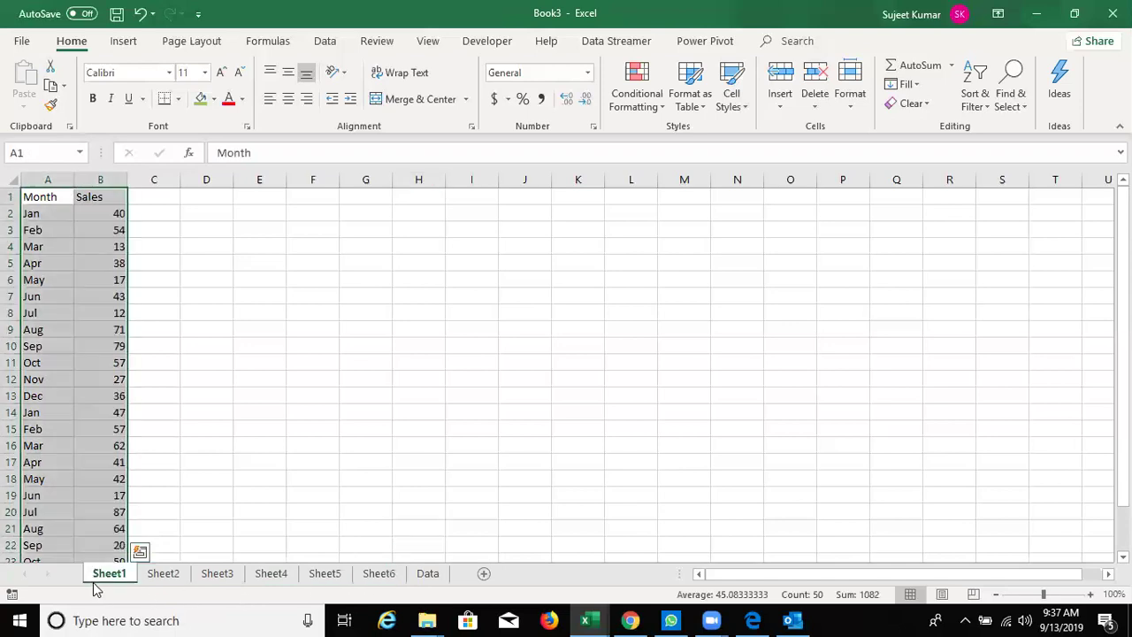
left_click(427, 573)
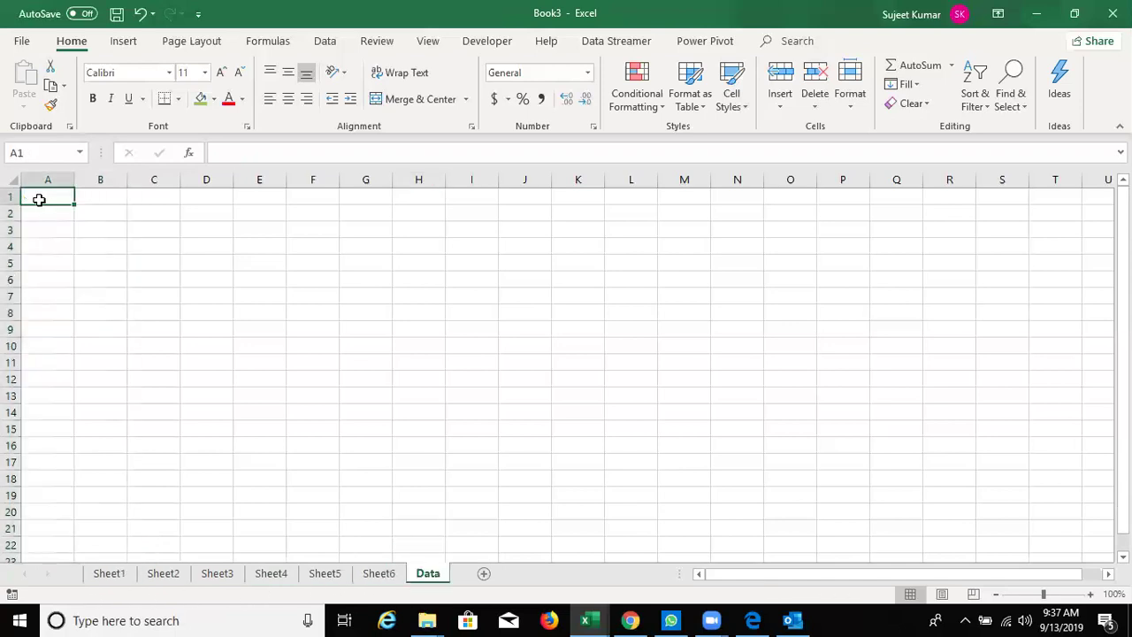
Select Sheet1's Month/Sales table from A1 down to the last data row.
left_click(163, 573)
left_click(426, 573)
left_click(106, 577)
left_click(77, 276)
key("ctrl+Up")
key("Left")
key("shift+Right")
key("ctrl+shift+Down")
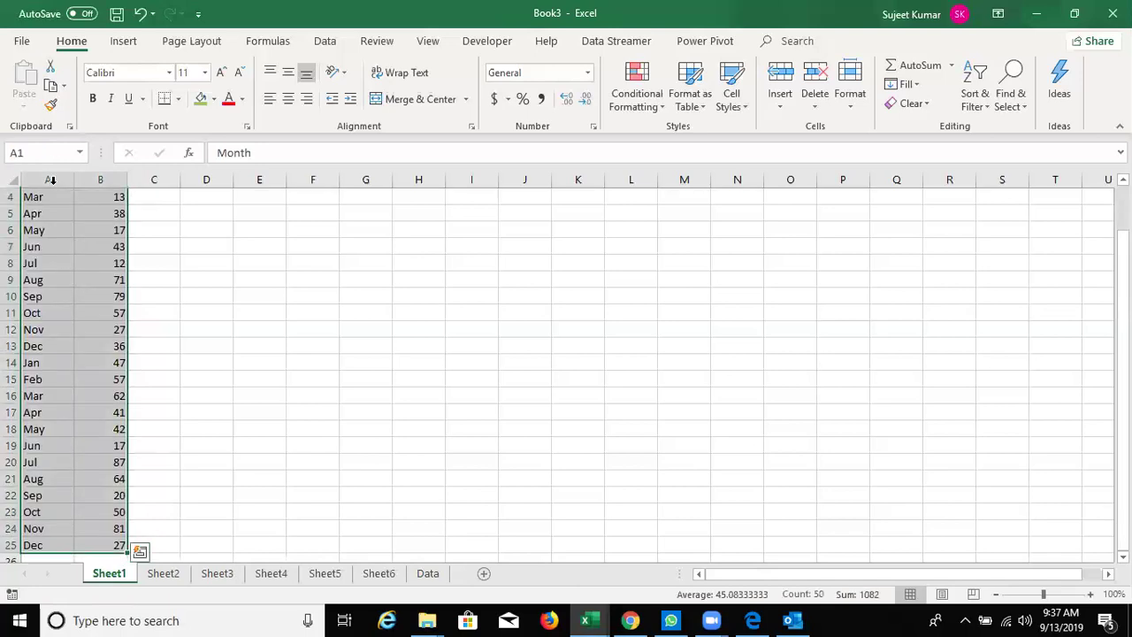
left_click(173, 251)
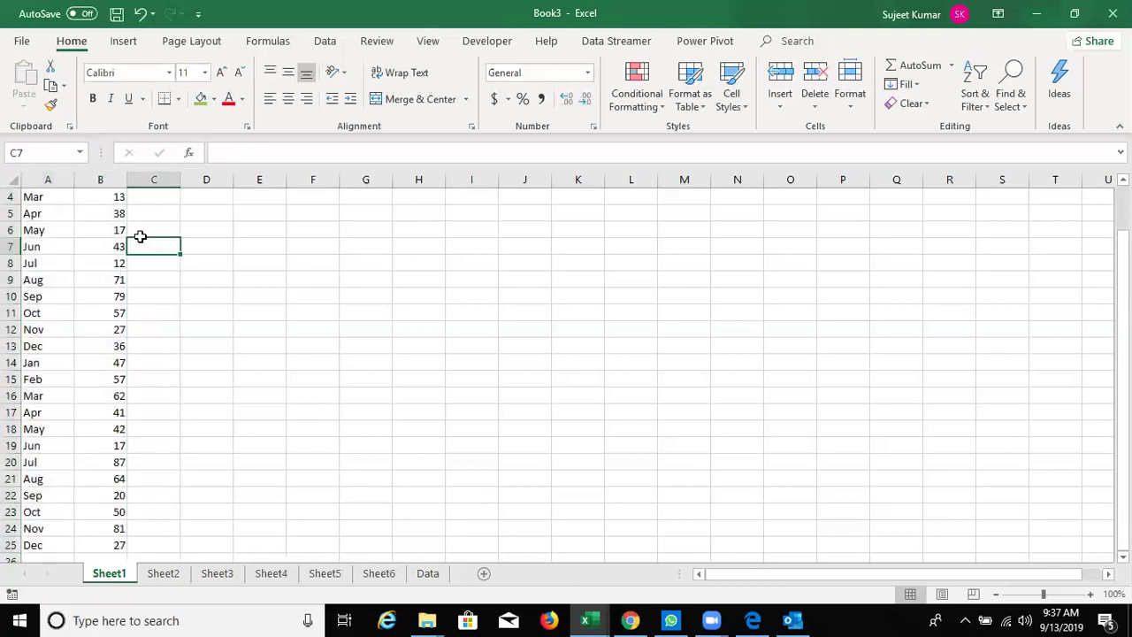
Show the Office Clipboard pane and copy Sheet1's whole Month/Sales table into it.
left_click(70, 127)
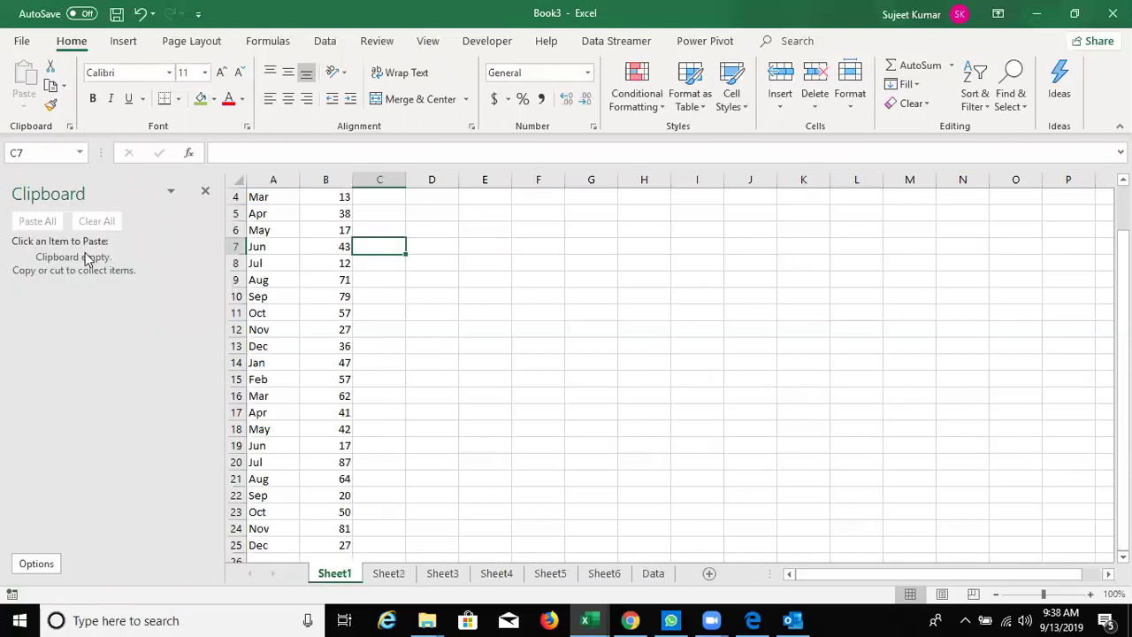
left_click(280, 198)
scroll(280, 198, "up", 1)
left_click(281, 198)
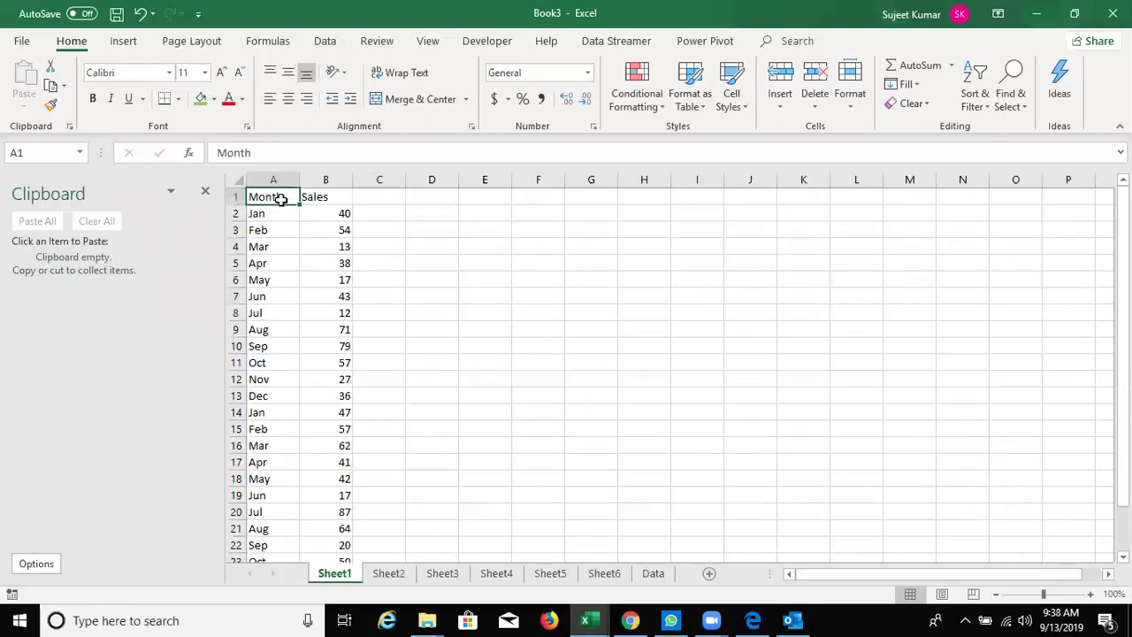
key("ctrl+shift+End")
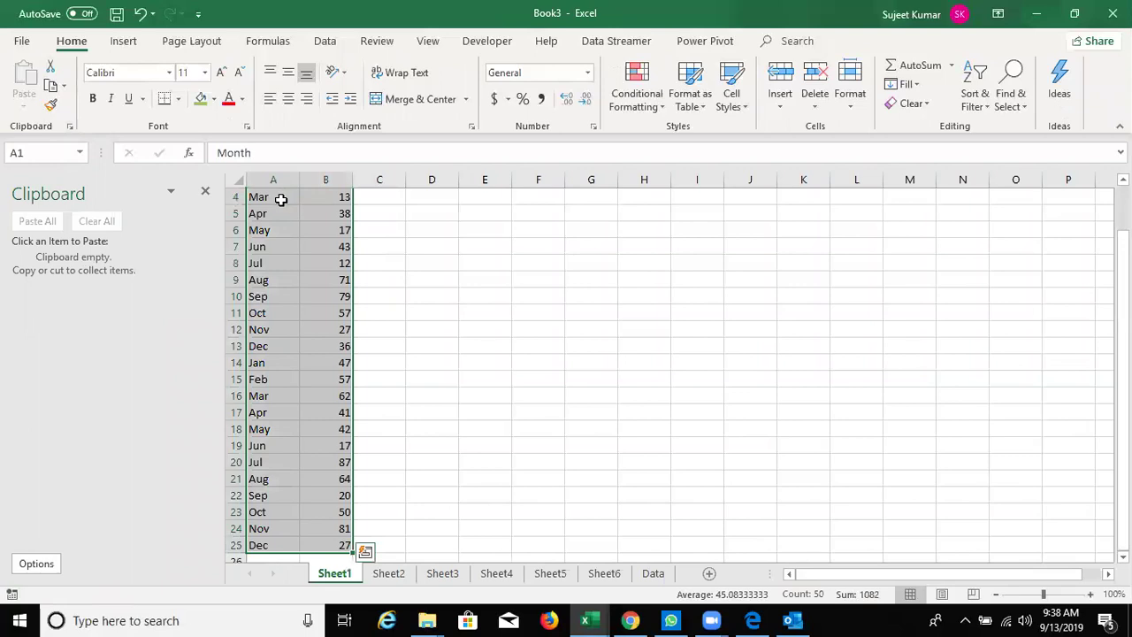
key("ctrl+c")
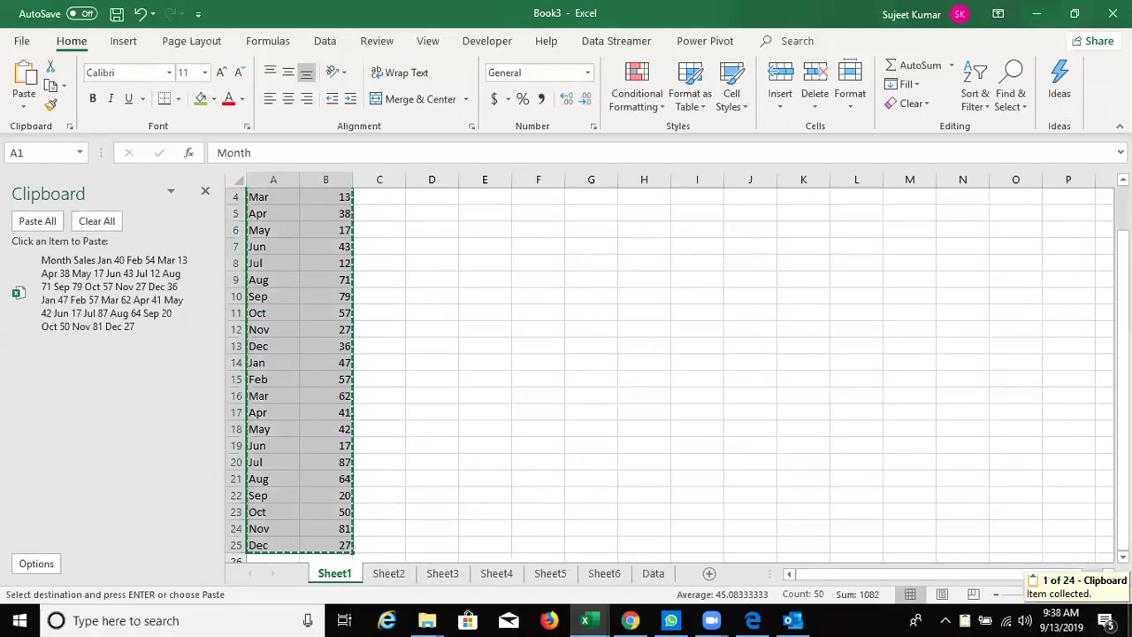
Copy the Month/Sales data from Sheet2, Sheet3, Sheet4 and Sheet5 to the clipboard.
left_click(389, 573)
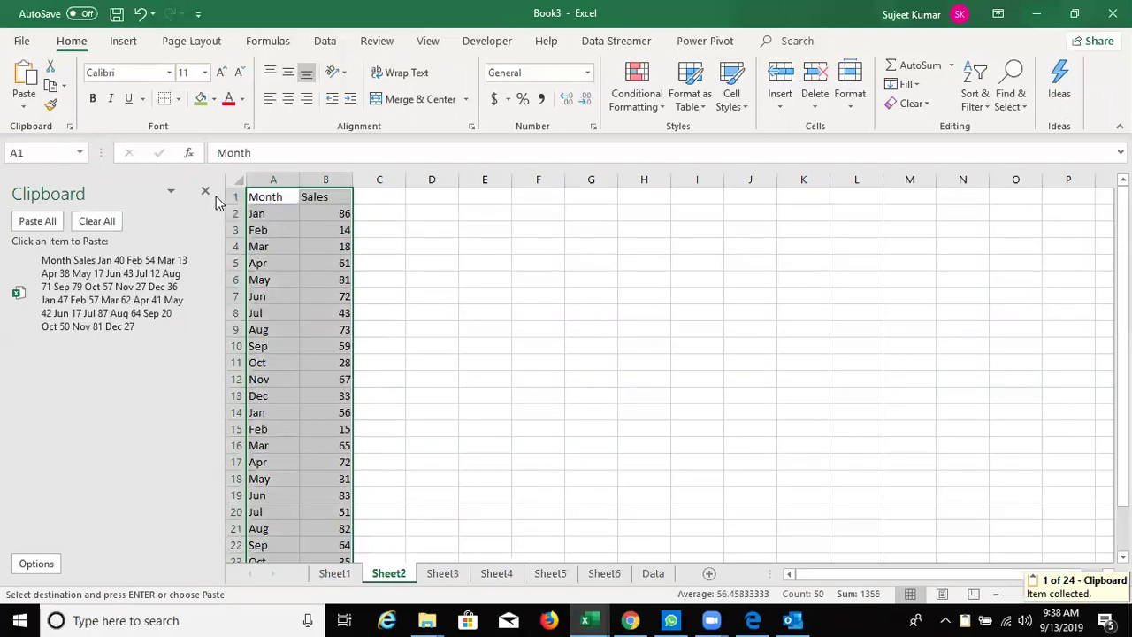
key("ctrl+c")
left_click(442, 573)
key("ctrl+c")
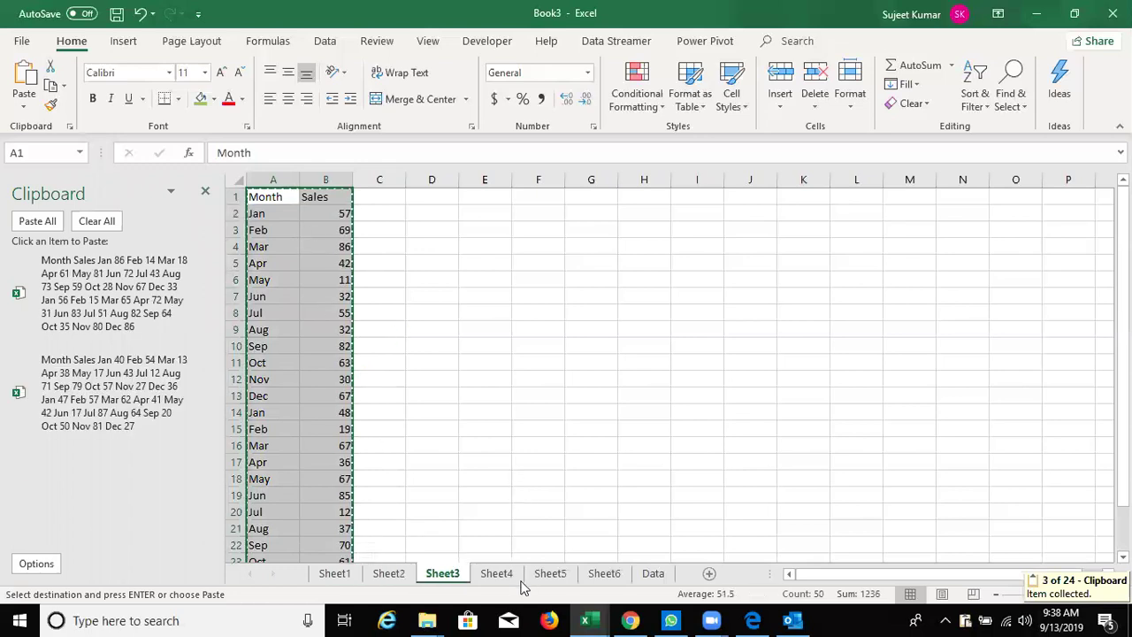
left_click(497, 575)
key("ctrl+c")
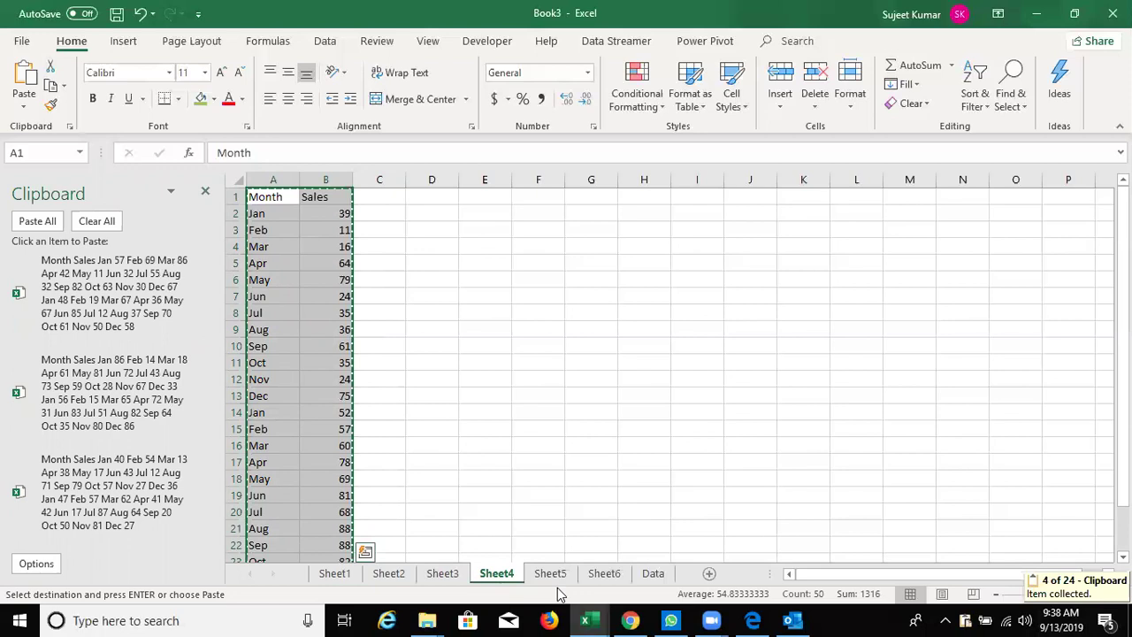
left_click(557, 575)
key("ctrl+c")
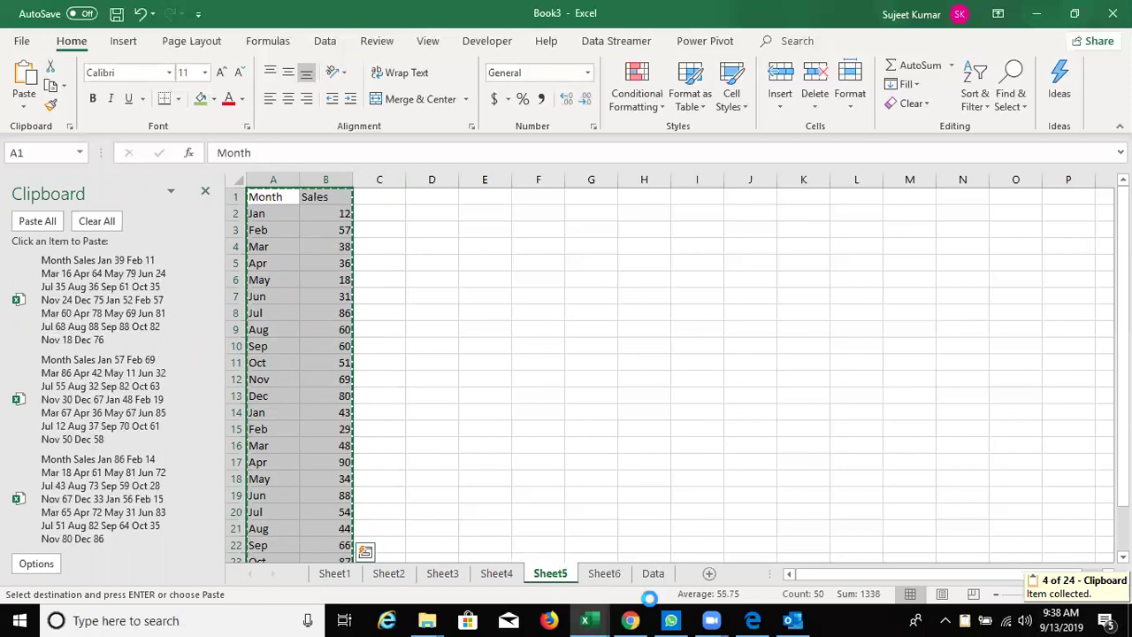
Select A1:B25 on Sheet6 and copy it as the sixth clipboard item.
left_click(608, 575)
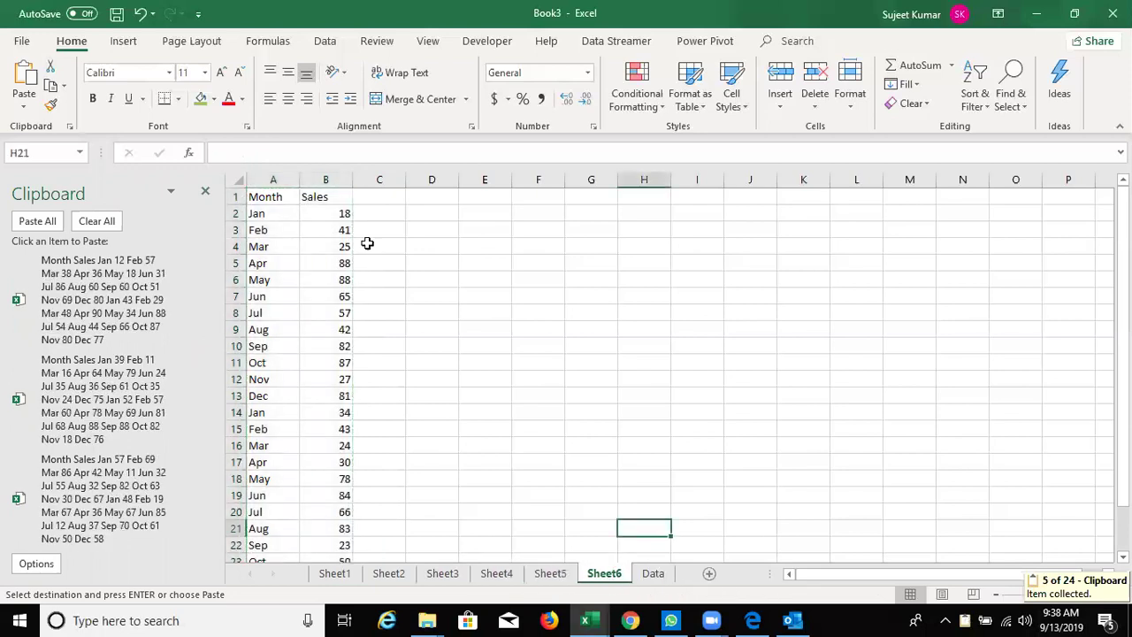
left_click(266, 197)
key("ctrl+shift+Right")
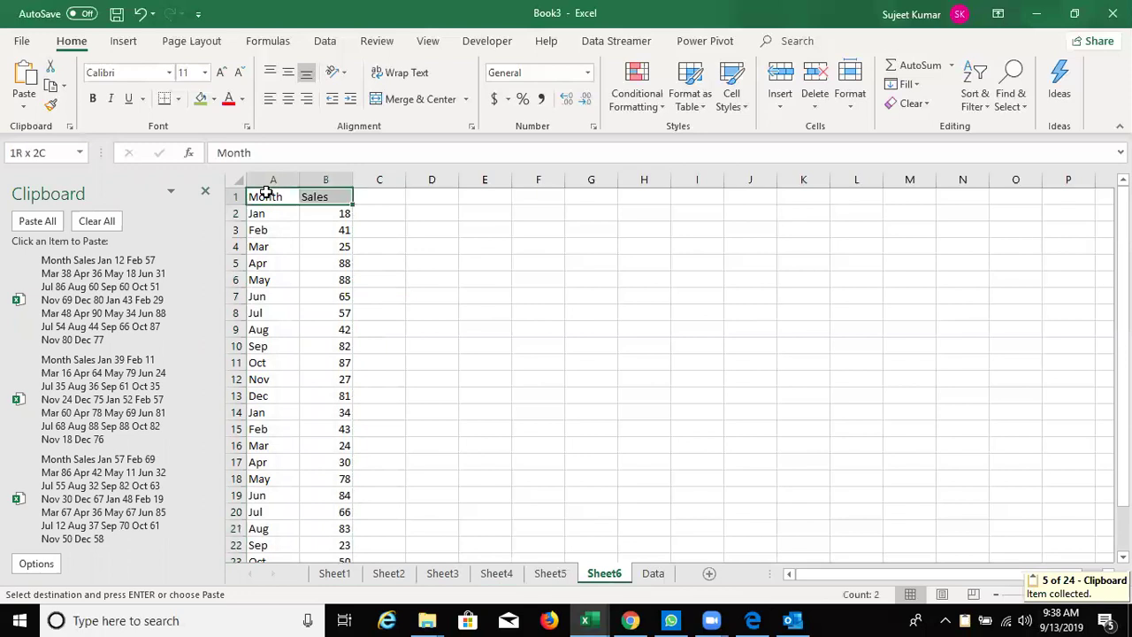
key("ctrl+shift+Down")
key("ctrl+c")
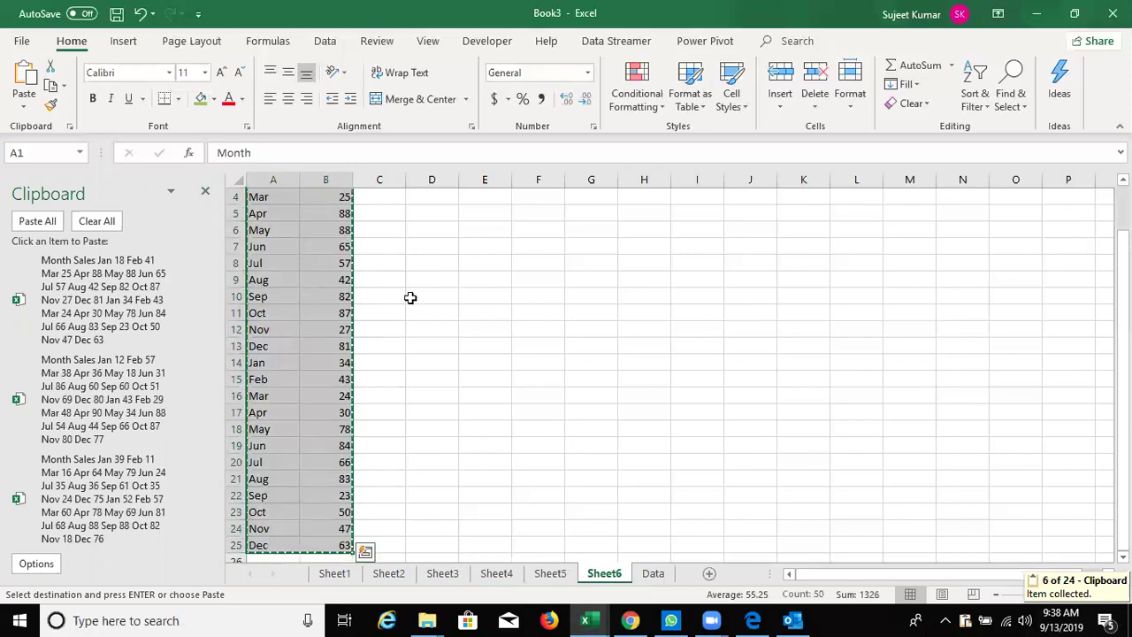
left_click(419, 316)
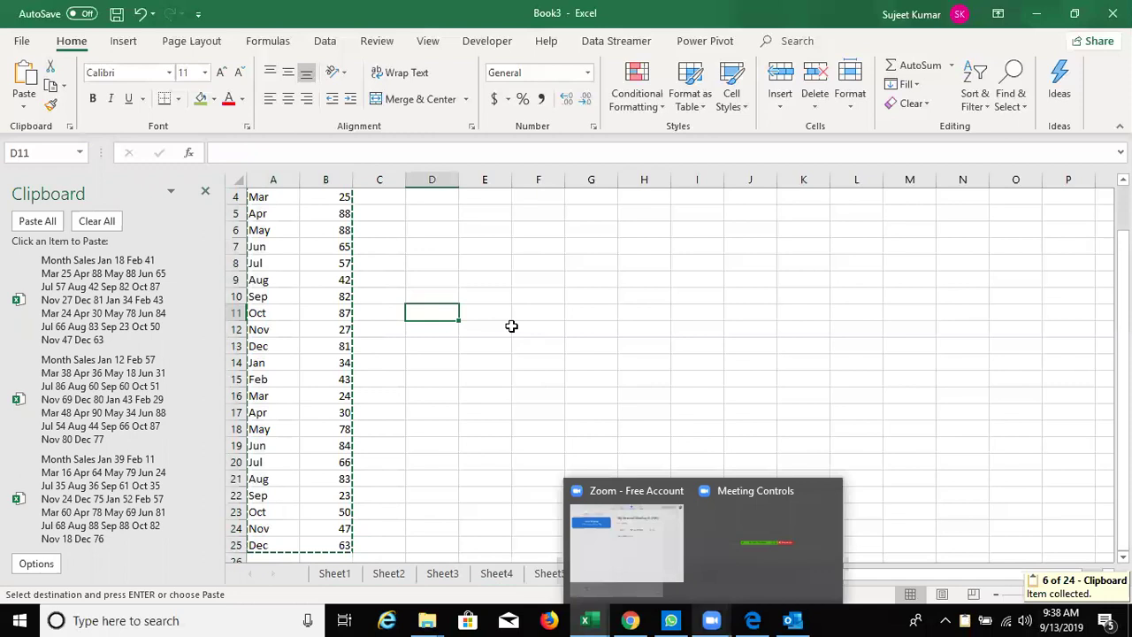
left_click(527, 299)
Paste all collected clipboard items into the empty Data sheet.
left_click(655, 574)
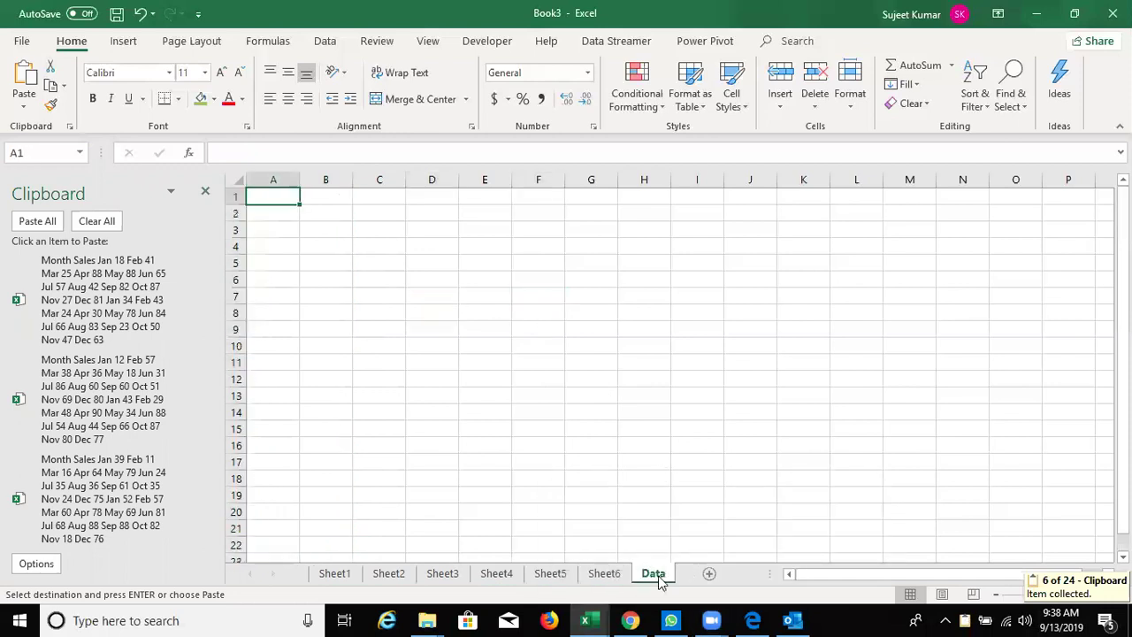
left_click(37, 221)
scroll(353, 361, "down", 5)
scroll(346, 361, "down", 3)
scroll(346, 361, "up", 4)
Undo the duplicate Paste All and clear the pasted data from the Data sheet.
left_click(37, 222)
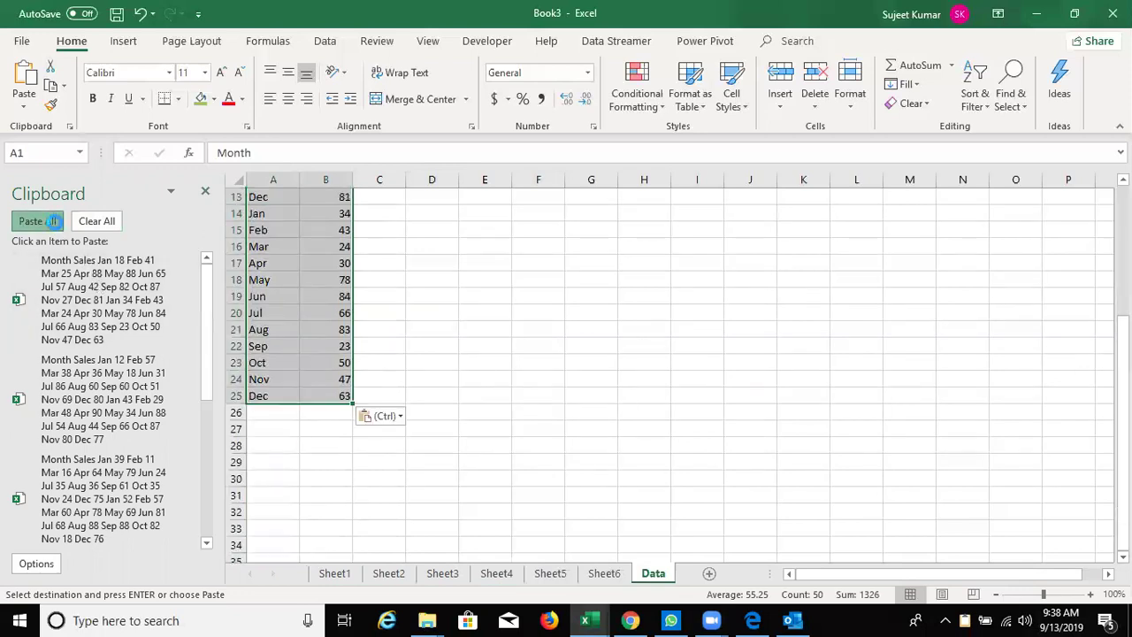
key("ctrl+z")
scroll(336, 331, "up", 4)
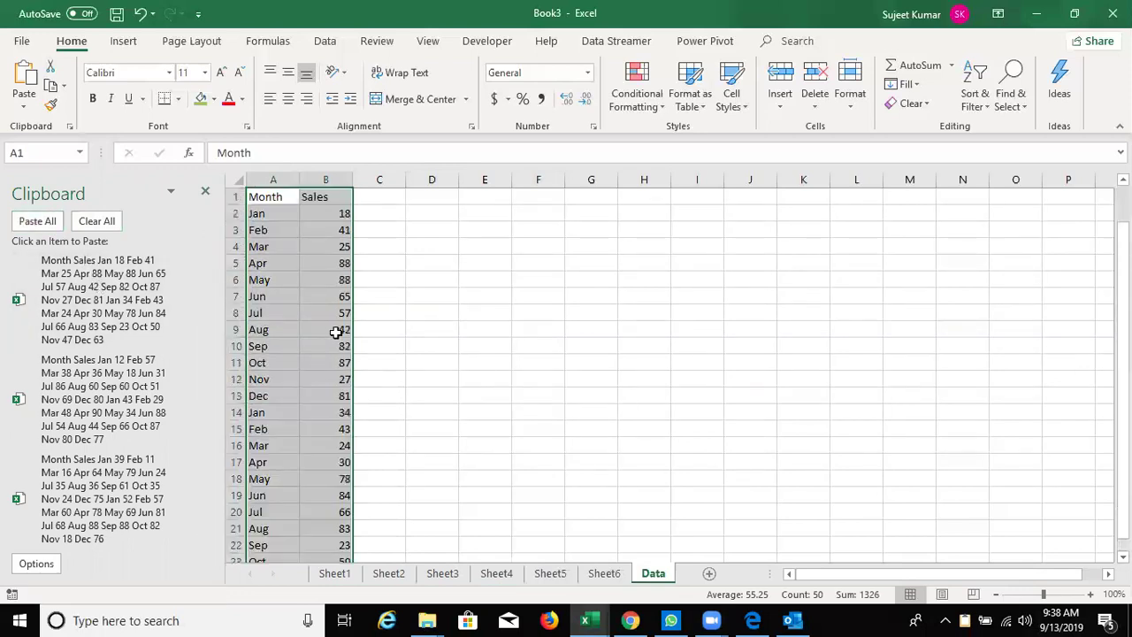
key("Delete")
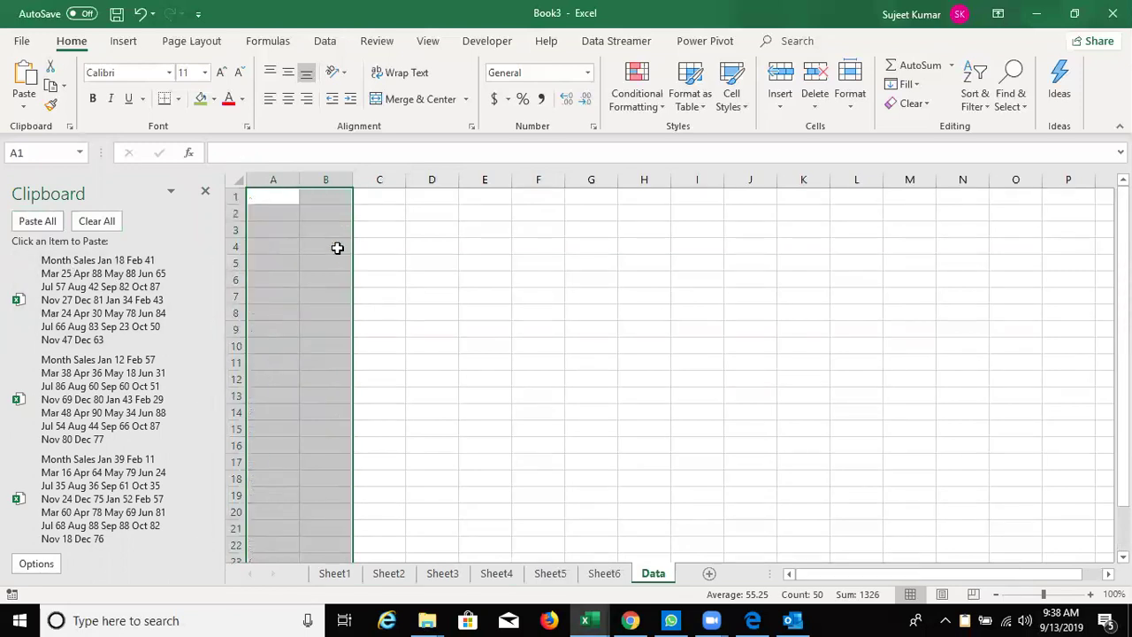
key("ctrl+Home")
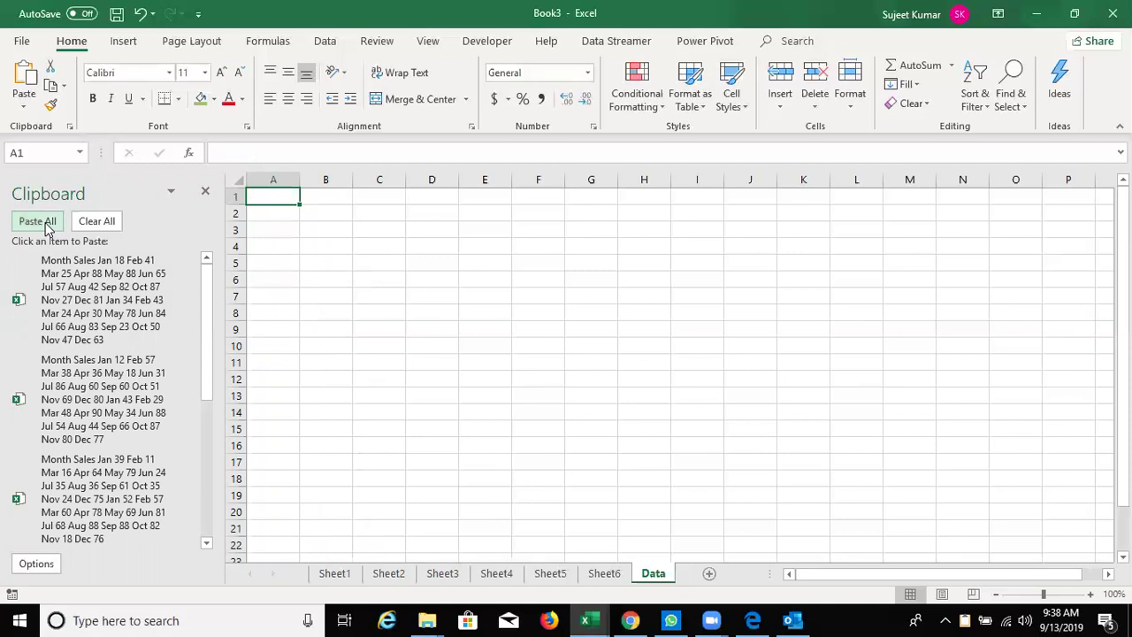
Paste all clipboard items into the Data sheet again, filling A1:B25, then show the clipboard options.
left_click(47, 226)
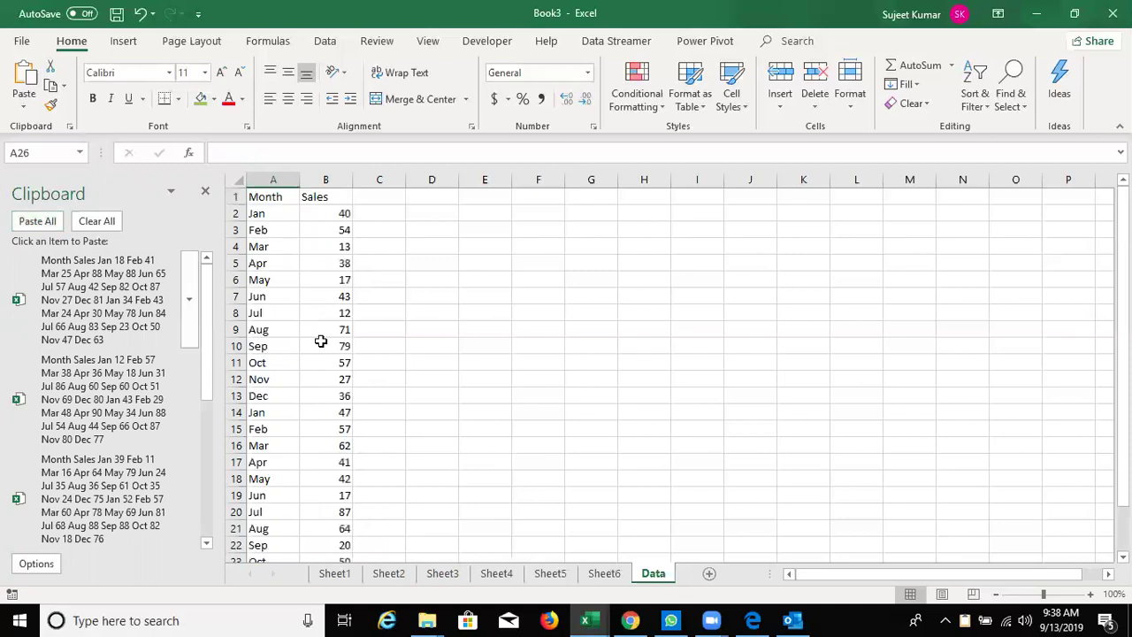
scroll(321, 345, "down", 4)
scroll(313, 336, "up", 4)
scroll(182, 324, "down", 4)
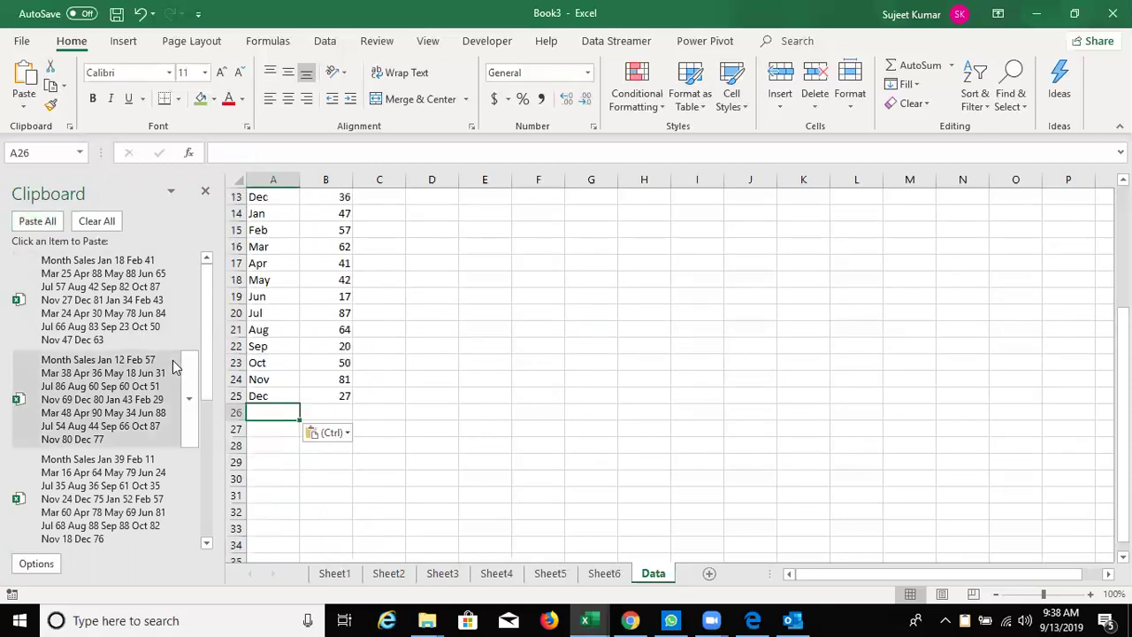
left_click_drag(207, 349, 189, 516)
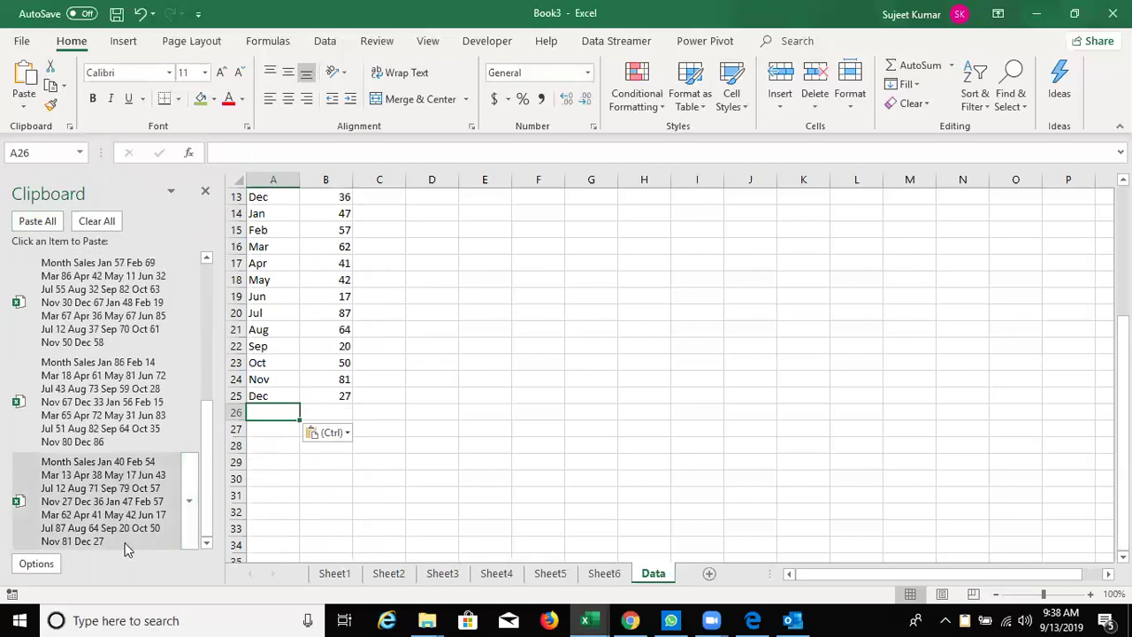
left_click(24, 563)
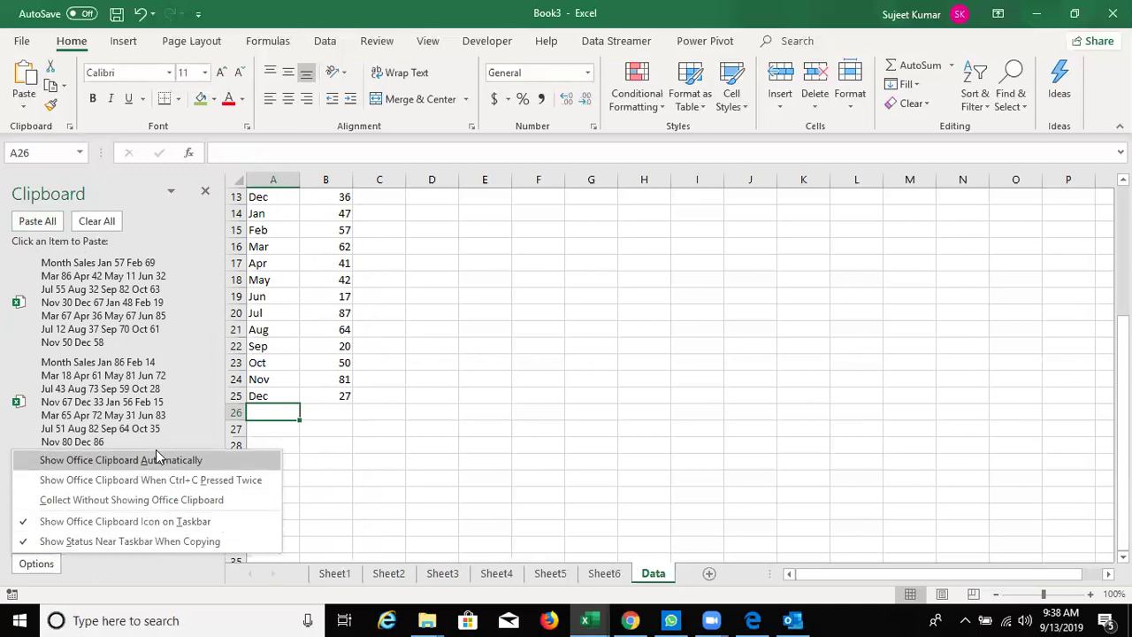
Clear the Month/Sales values from columns A and B of the Data sheet.
left_click(334, 312)
key("Up")
key("ctrl+Up")
key("Right")
key("Left")
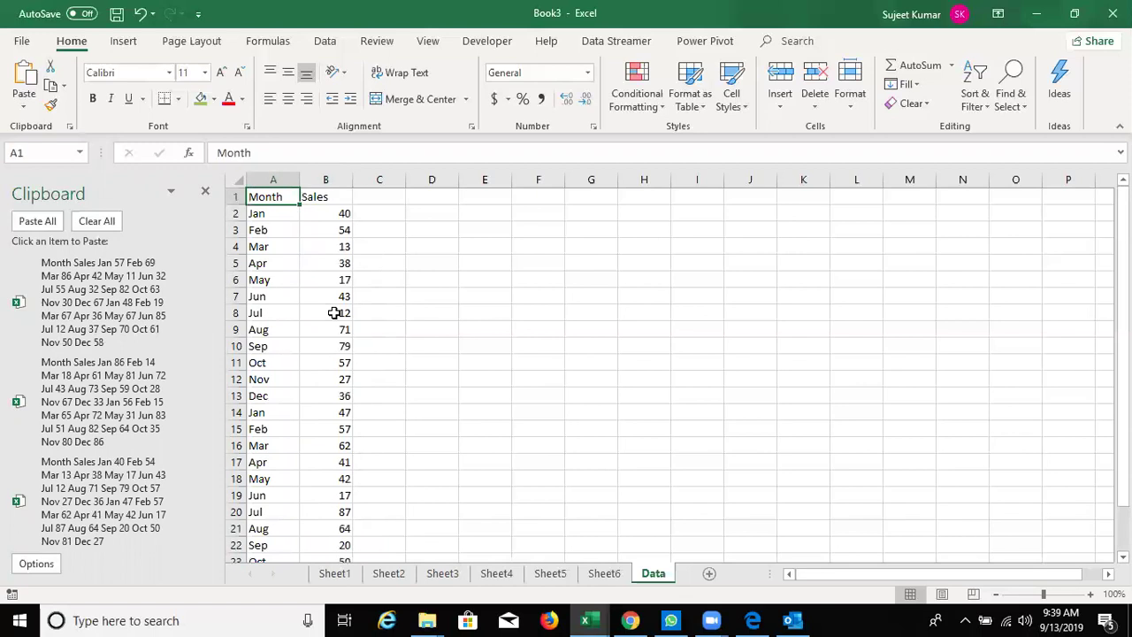
key("ctrl+shift+End")
key("ctrl+space")
key("Delete")
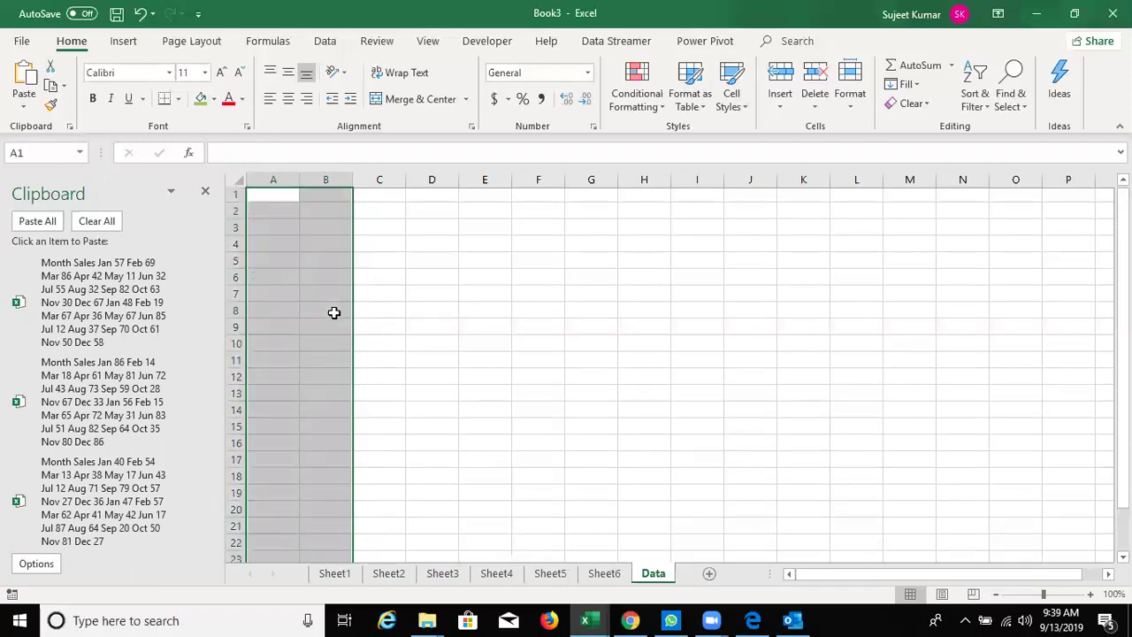
Paste the first collected Month/Sales table into A1, then undo it.
left_click(141, 287)
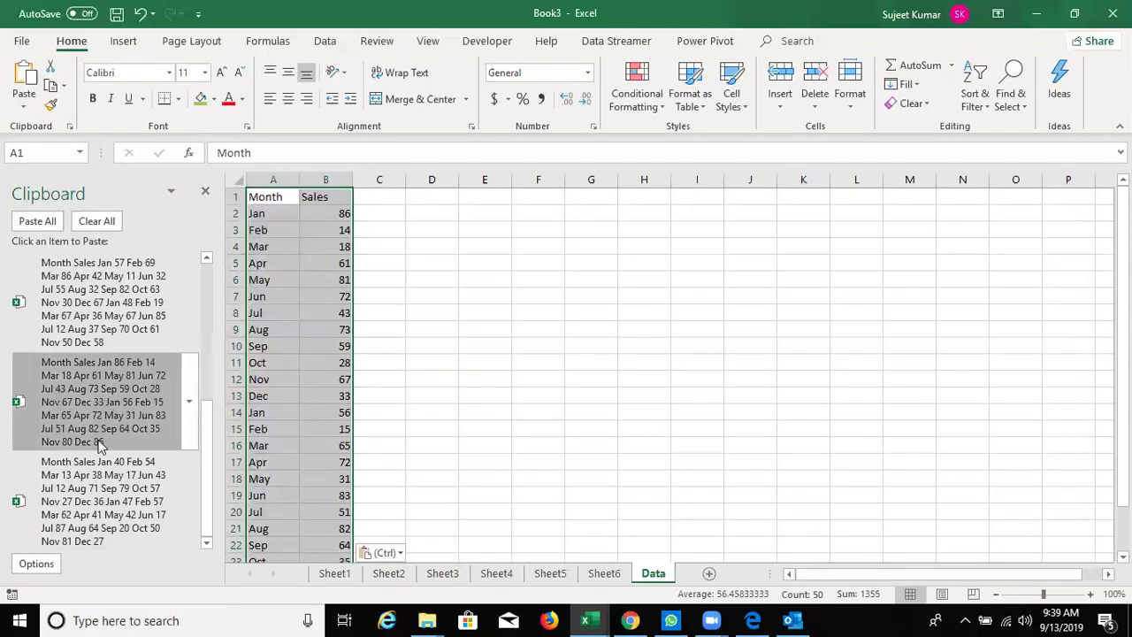
left_click(118, 281)
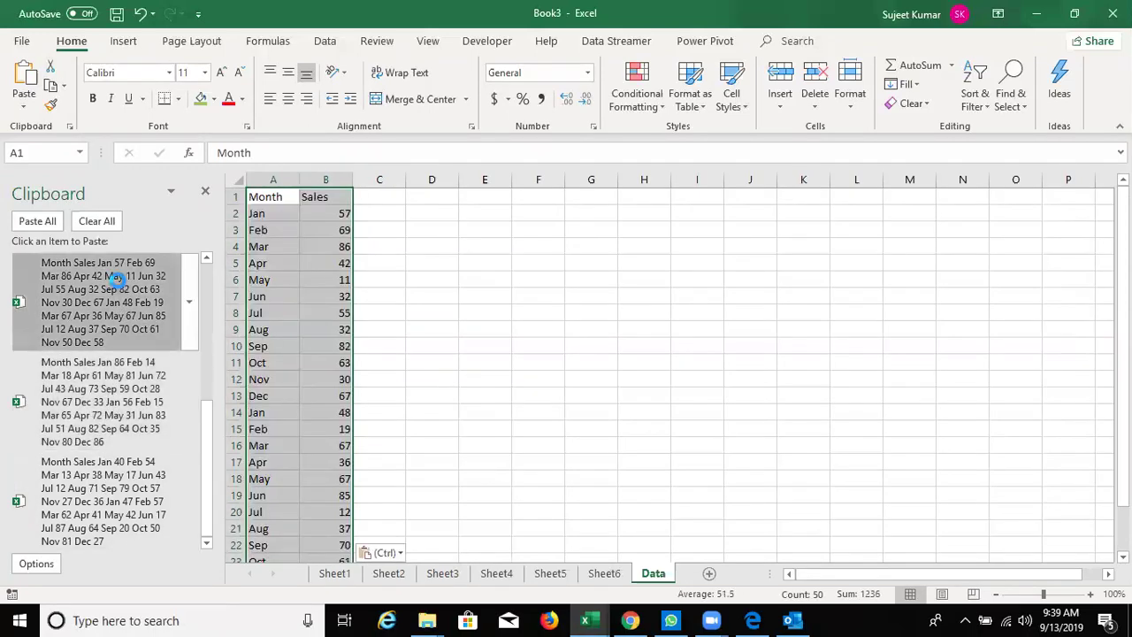
key("ctrl+z")
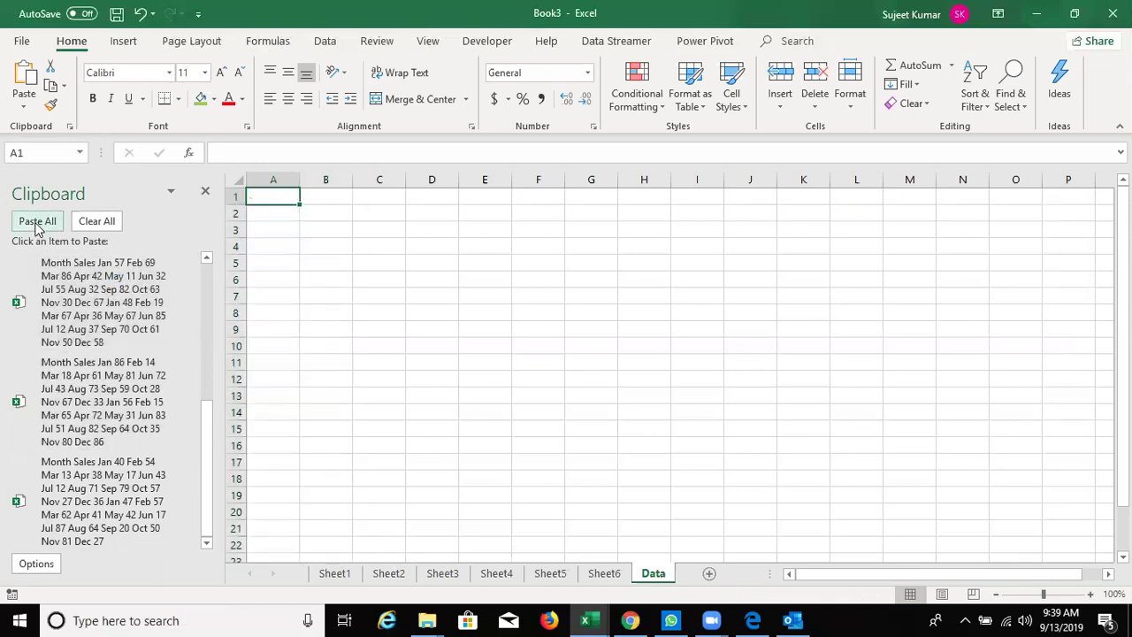
Paste all collected tables stacked in columns A–B, then clear the Office Clipboard.
left_click(37, 221)
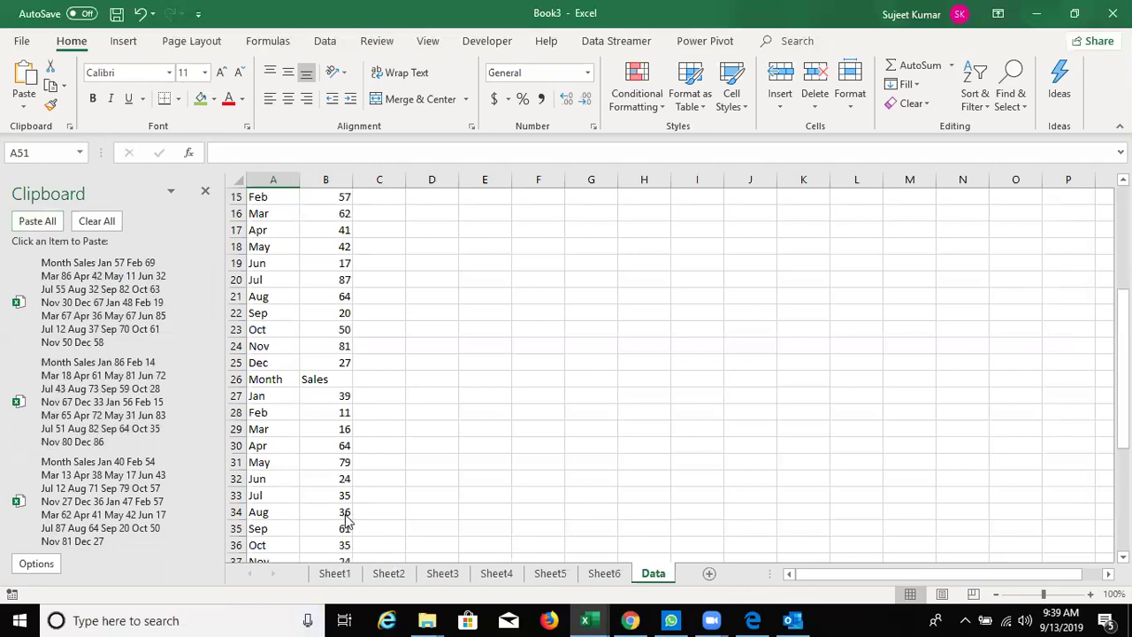
scroll(344, 503, "up", 5)
scroll(345, 502, "up", 10)
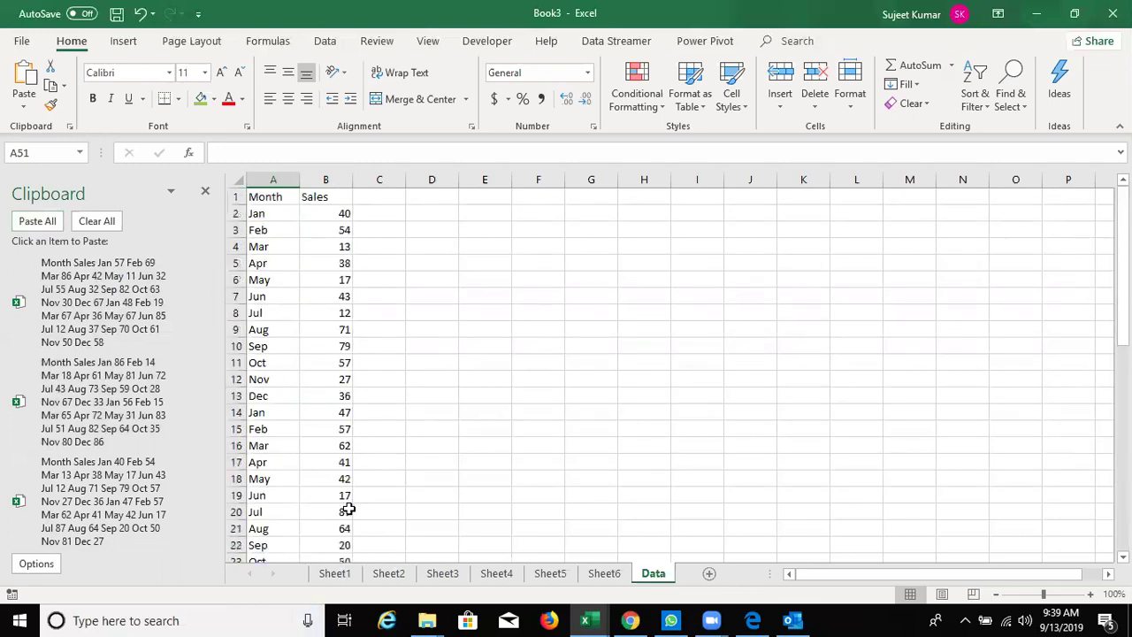
scroll(349, 509, "down", 4)
scroll(349, 509, "up", 4)
scroll(349, 509, "down", 1)
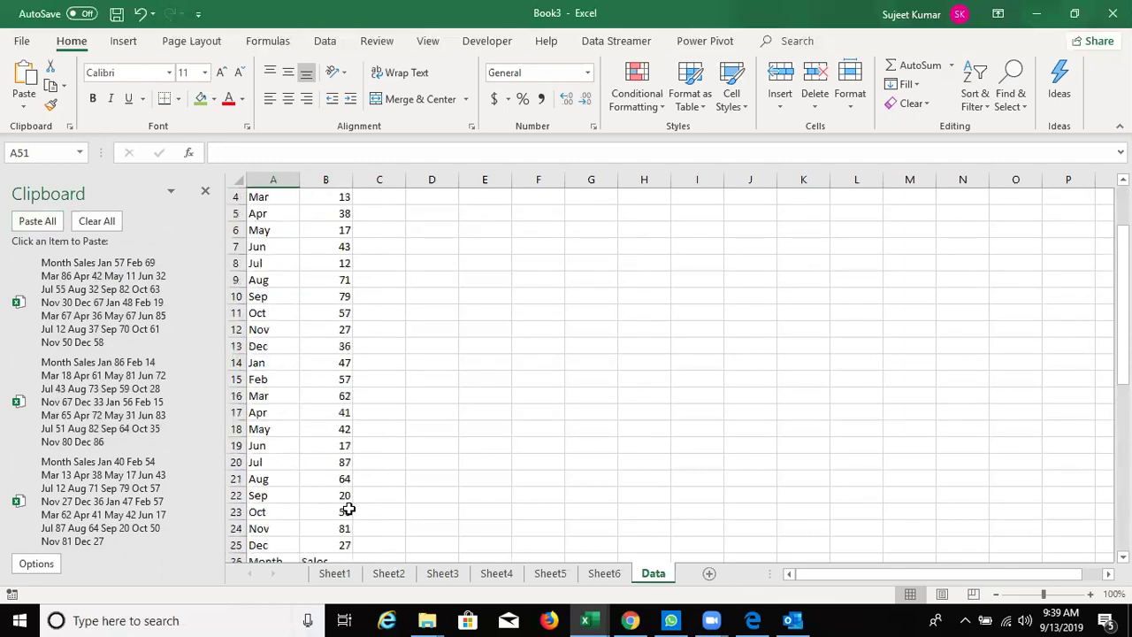
scroll(349, 509, "down", 1)
left_click(371, 395)
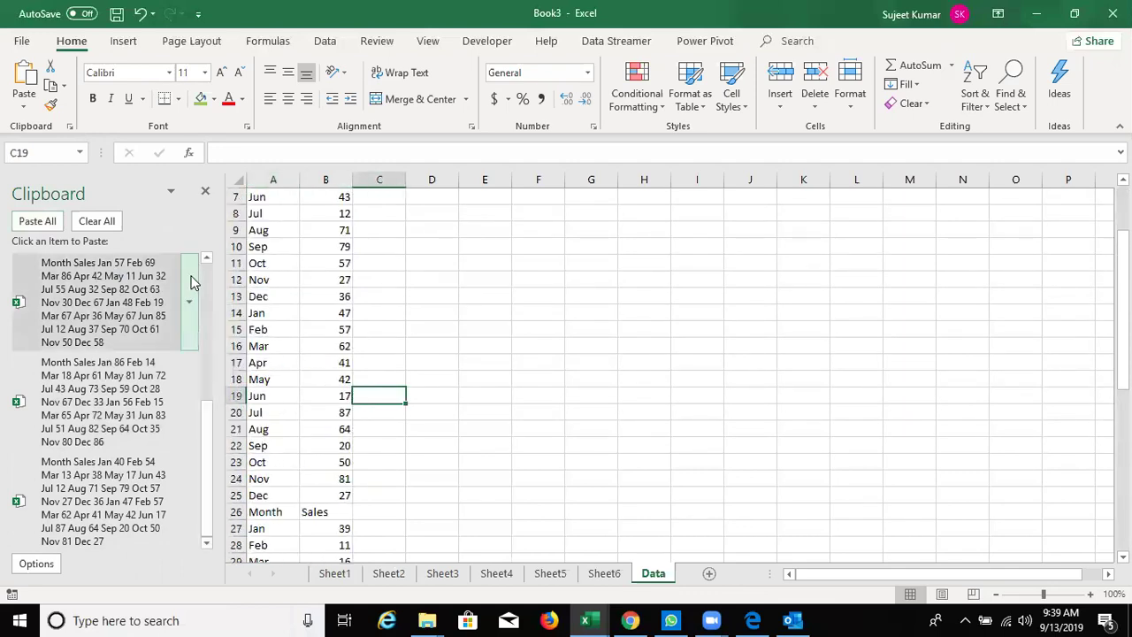
left_click(113, 225)
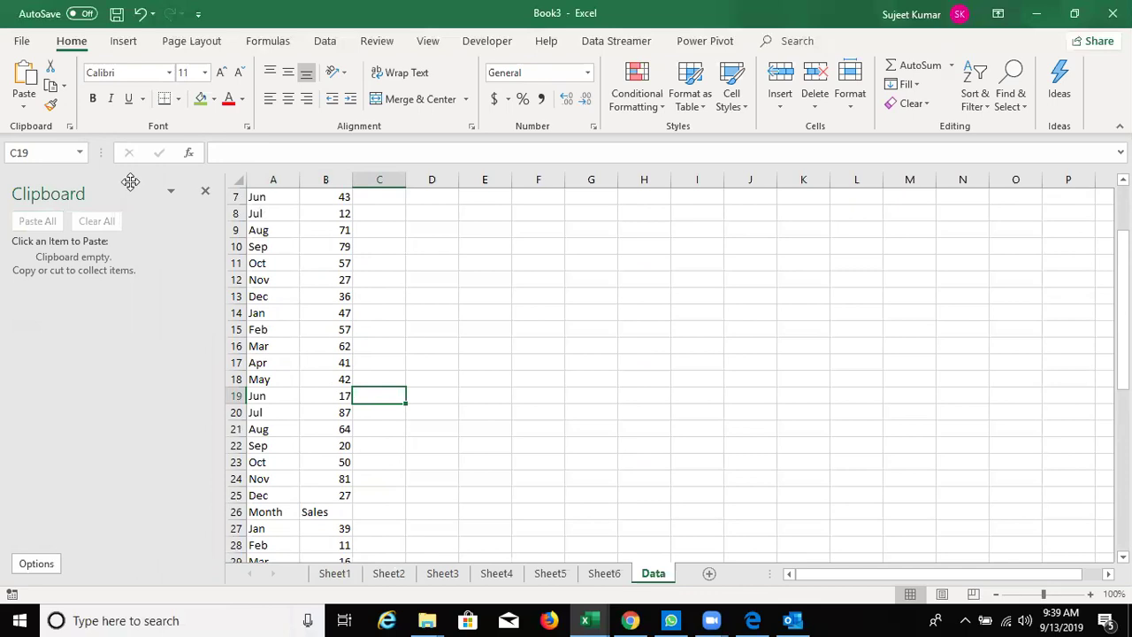
Clear the Data sheet and enter 52, 36, 63, 52, 63, 63 into A8:A13.
left_click(272, 229)
key("ctrl+a")
key("Delete")
type("52")
key("Return")
type("36")
key("Return")
type("63")
key("Return")
type("52")
key("Return")
type("63")
key("Return")
type("63")
key("Return")
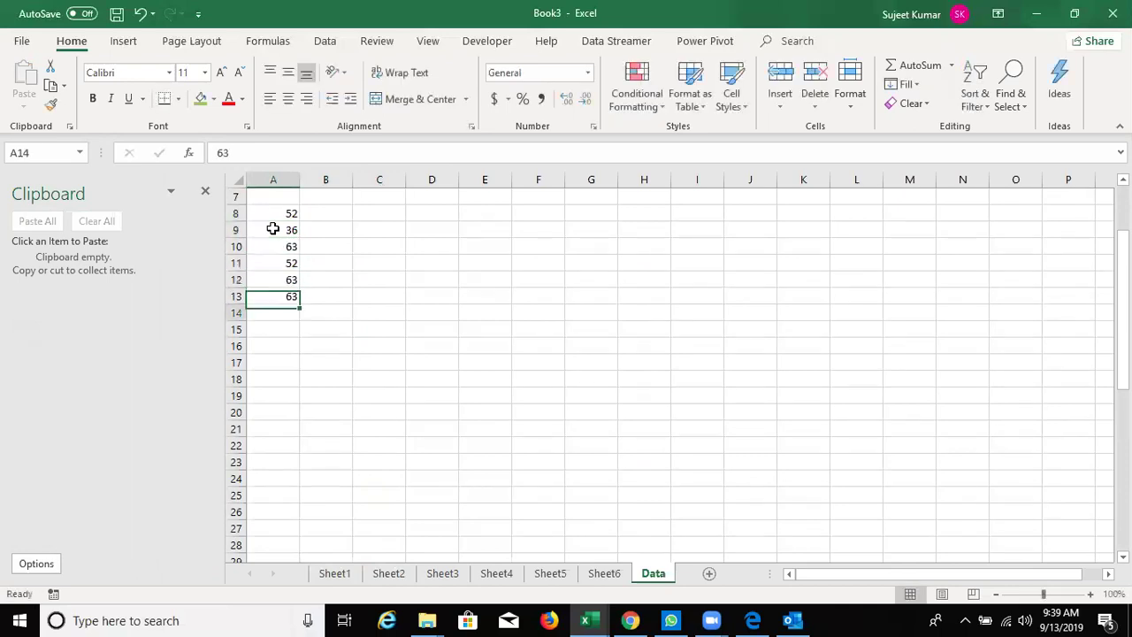
Close the Office Clipboard pane and copy the 63 from A10 into G12.
left_click(382, 297)
left_click(205, 191)
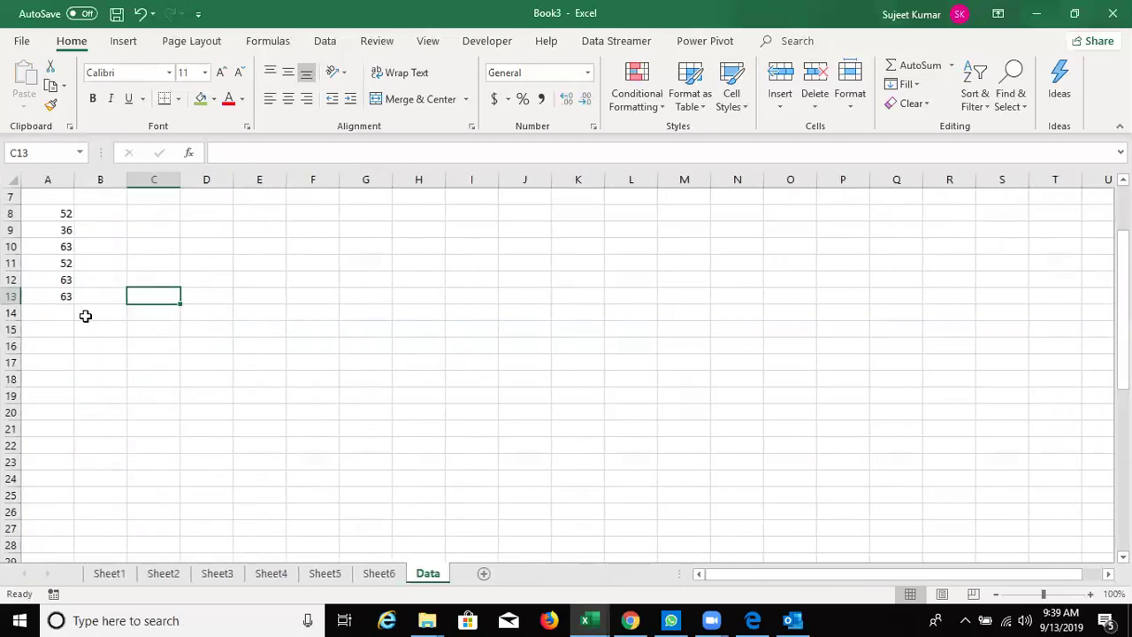
left_click(63, 247)
key("ctrl+c")
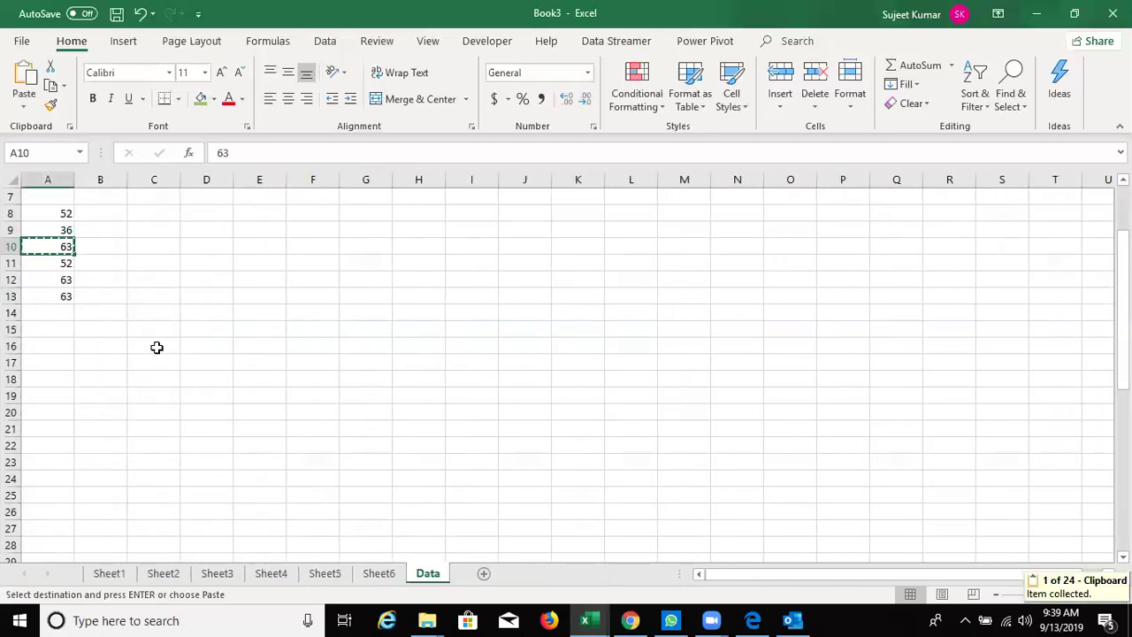
left_click(342, 282)
key("ctrl+v")
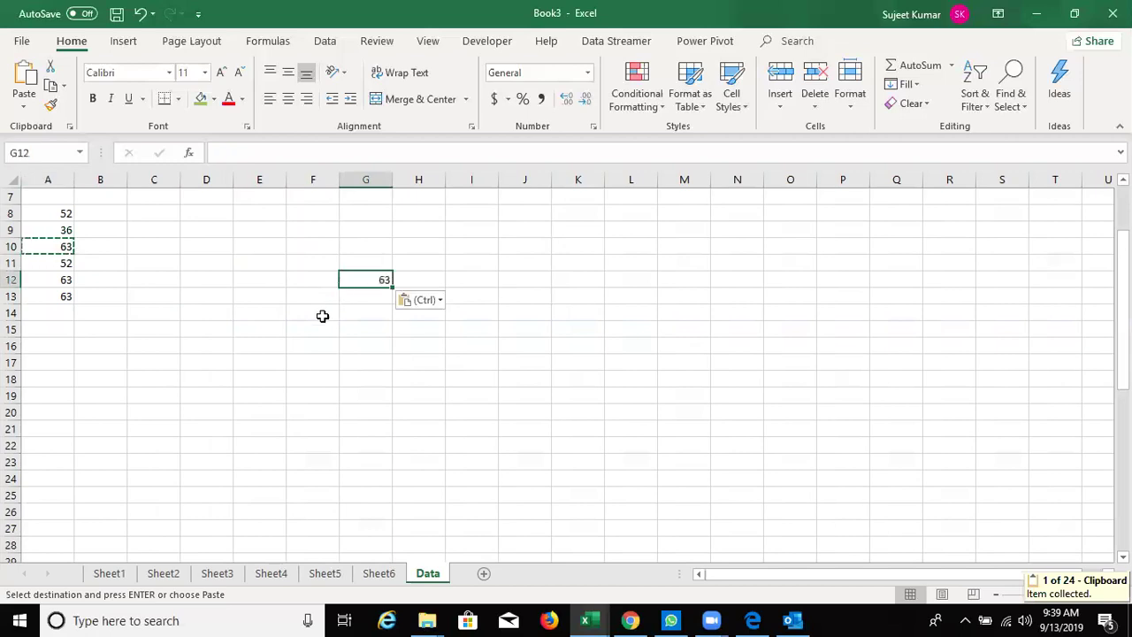
Copy 52 from A8 into G13 and 63 from A10 into G14.
left_click(71, 296)
left_click(65, 213)
key("ctrl+c")
left_click(385, 297)
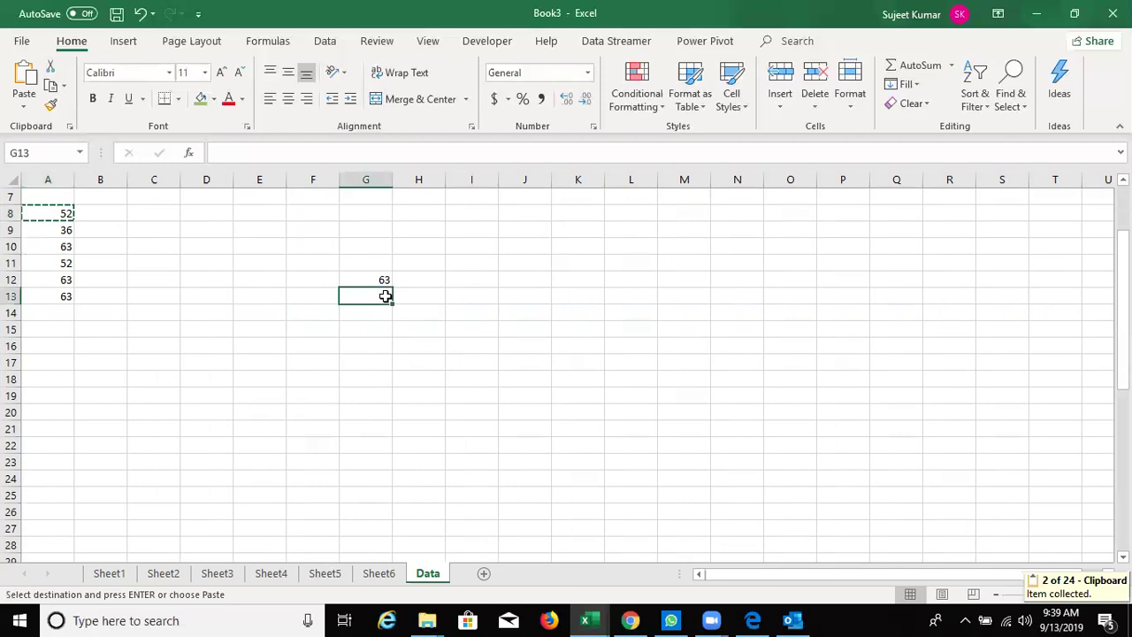
key("ctrl+v")
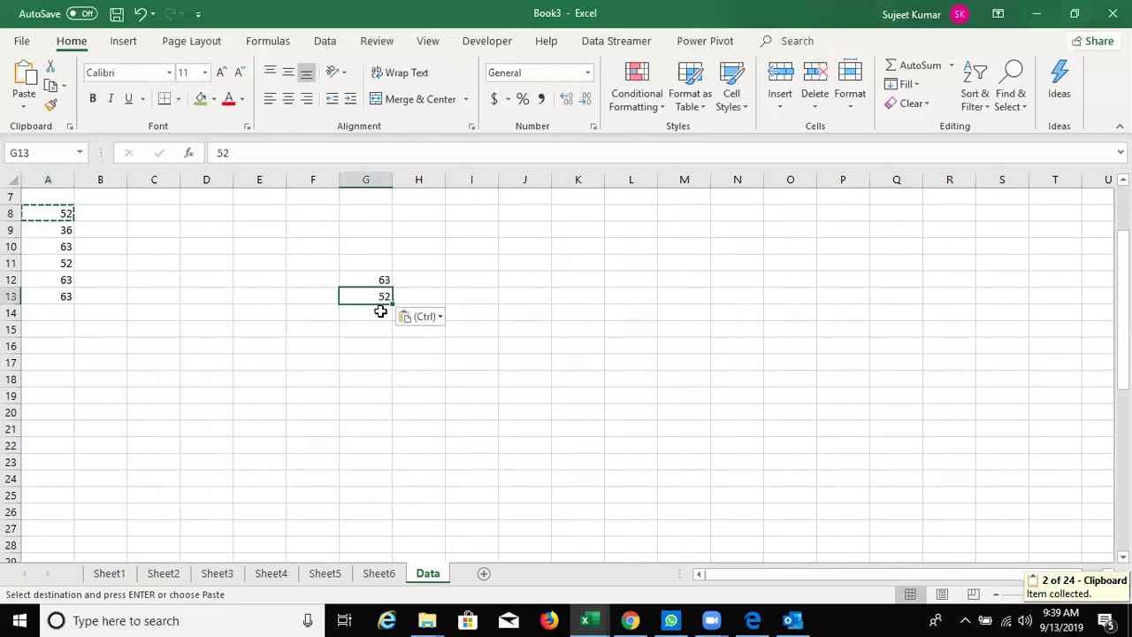
left_click(378, 312)
left_click(69, 248)
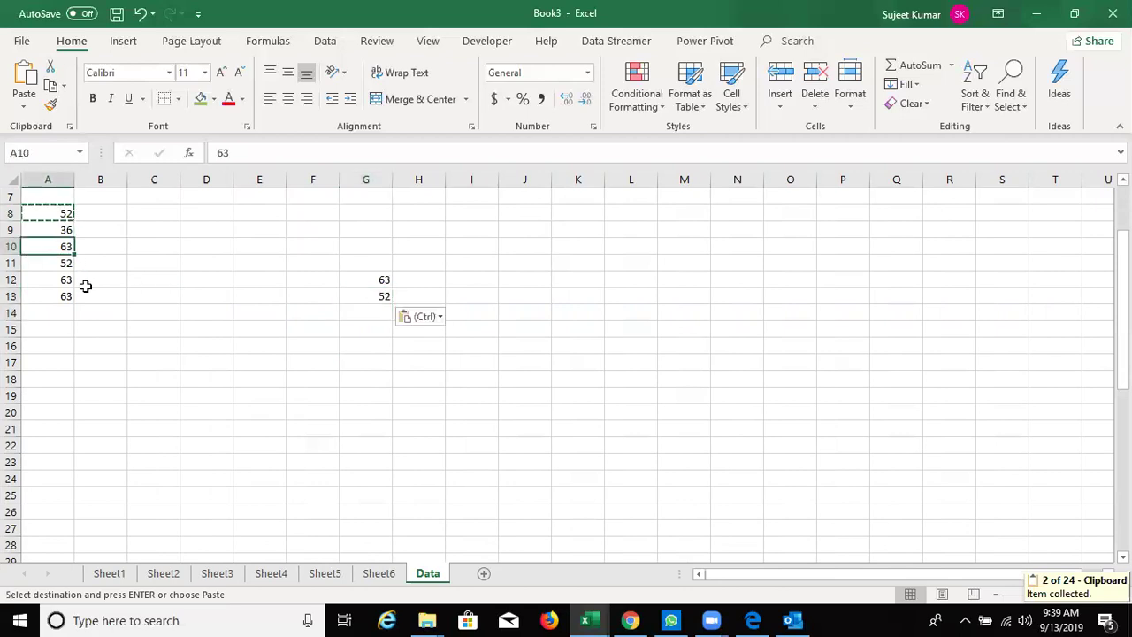
key("ctrl+c")
left_click(377, 316)
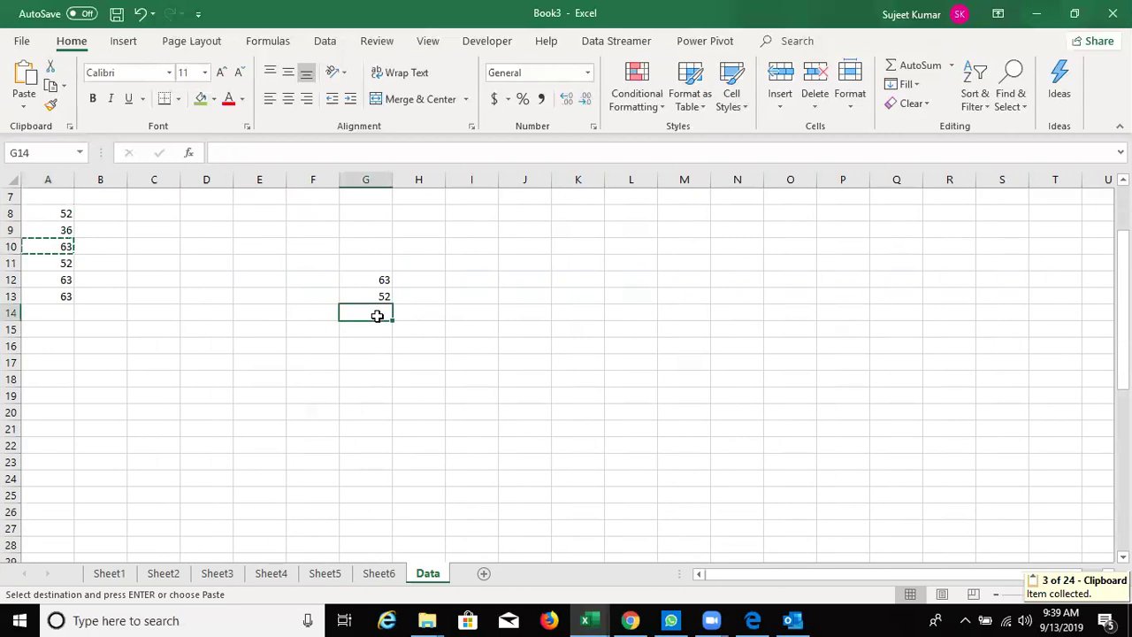
key("ctrl+v")
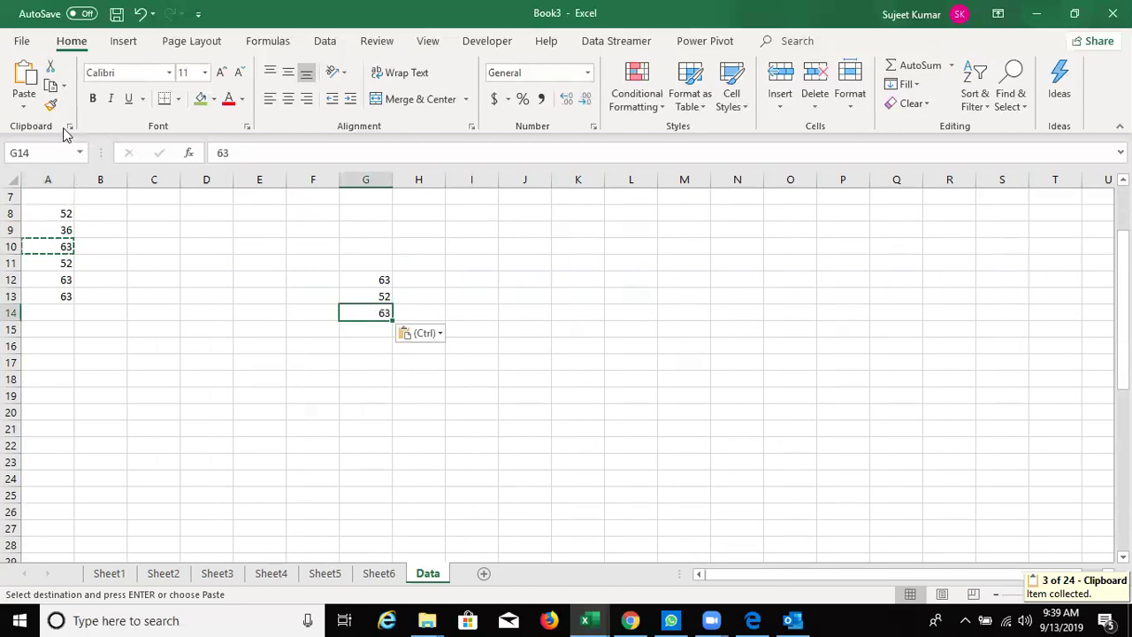
Paste the collected 63 from the Office Clipboard into C16 and E16, then clear the copy outline.
left_click(69, 127)
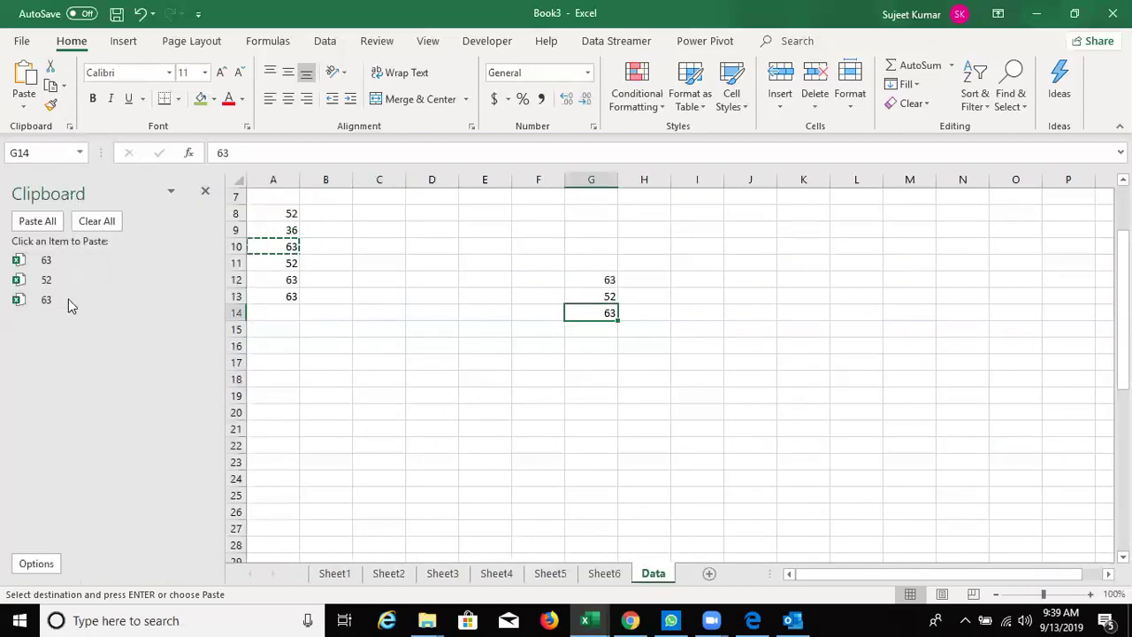
left_click(382, 349)
left_click(37, 264)
left_click(482, 340)
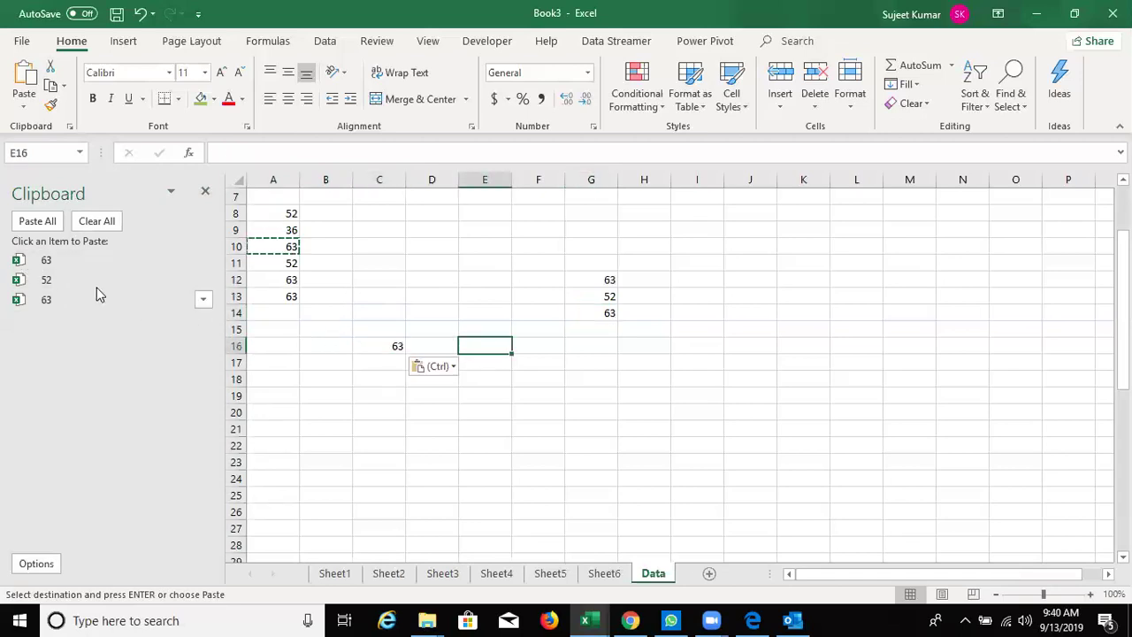
left_click(106, 299)
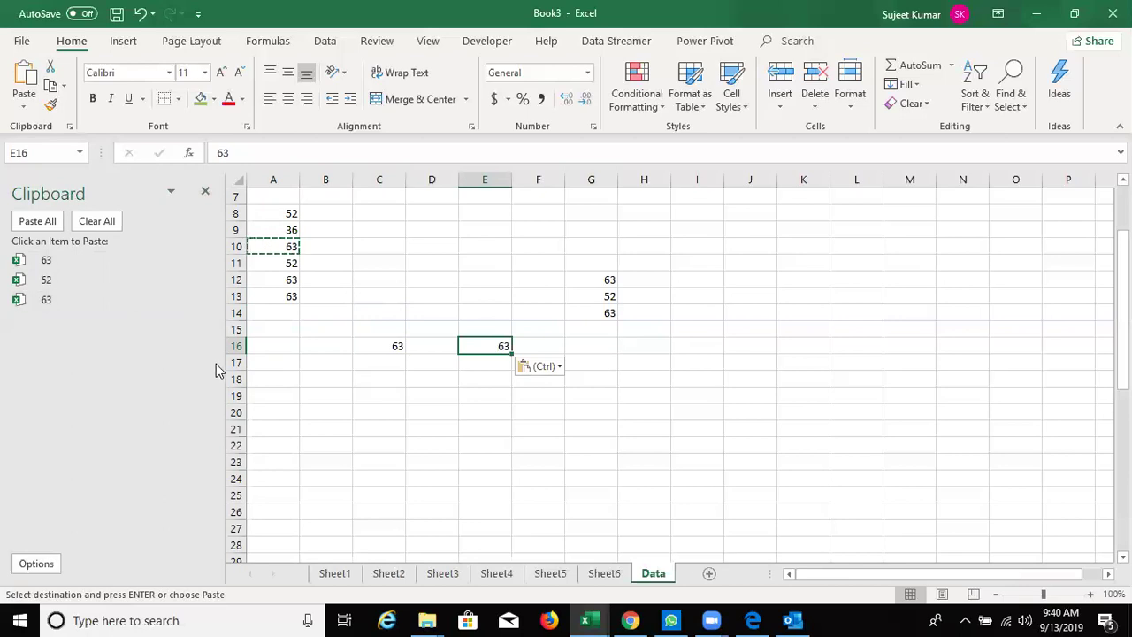
key("Escape")
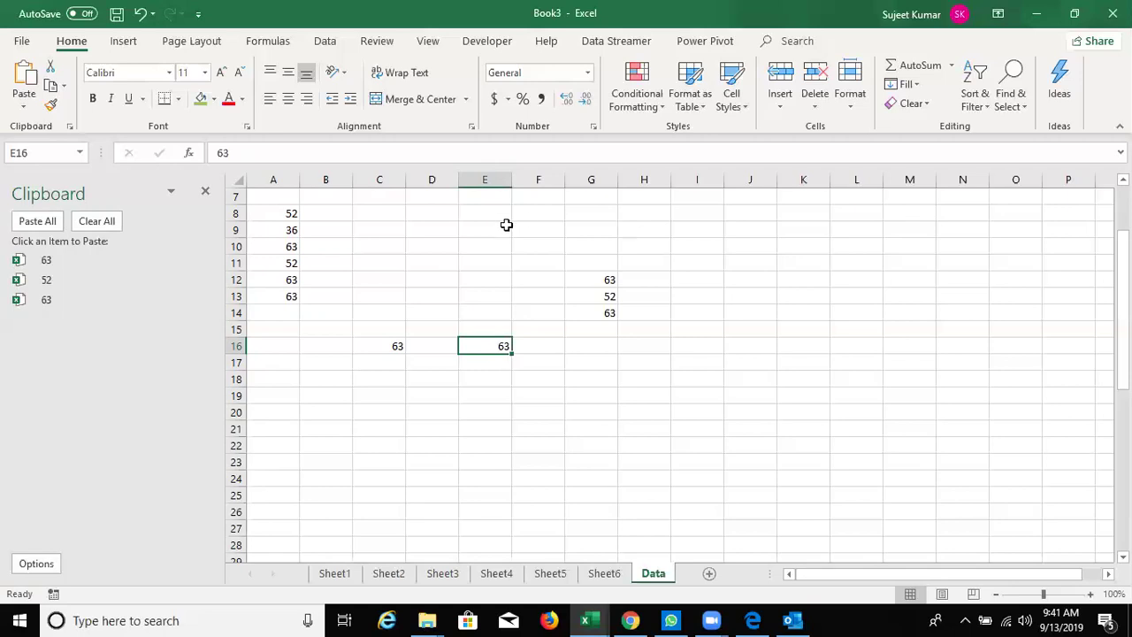
Close the Clipboard pane, select A1:I16, return to A16, and show the Windows desktop.
left_click(366, 372)
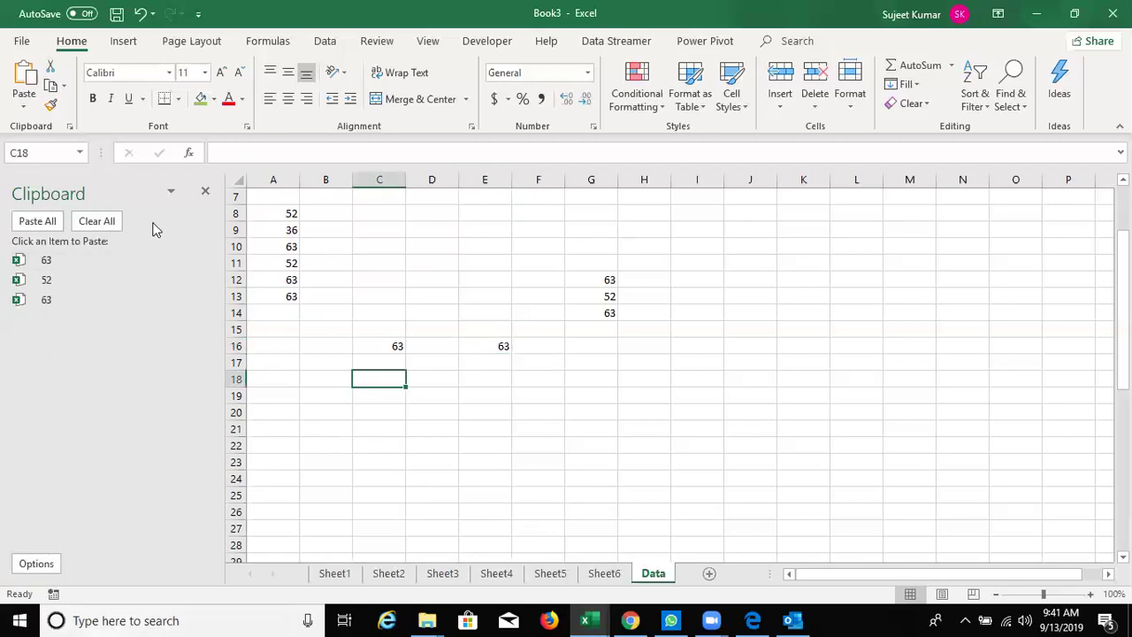
left_click(203, 192)
left_click(487, 352)
key("ctrl+shift+Home")
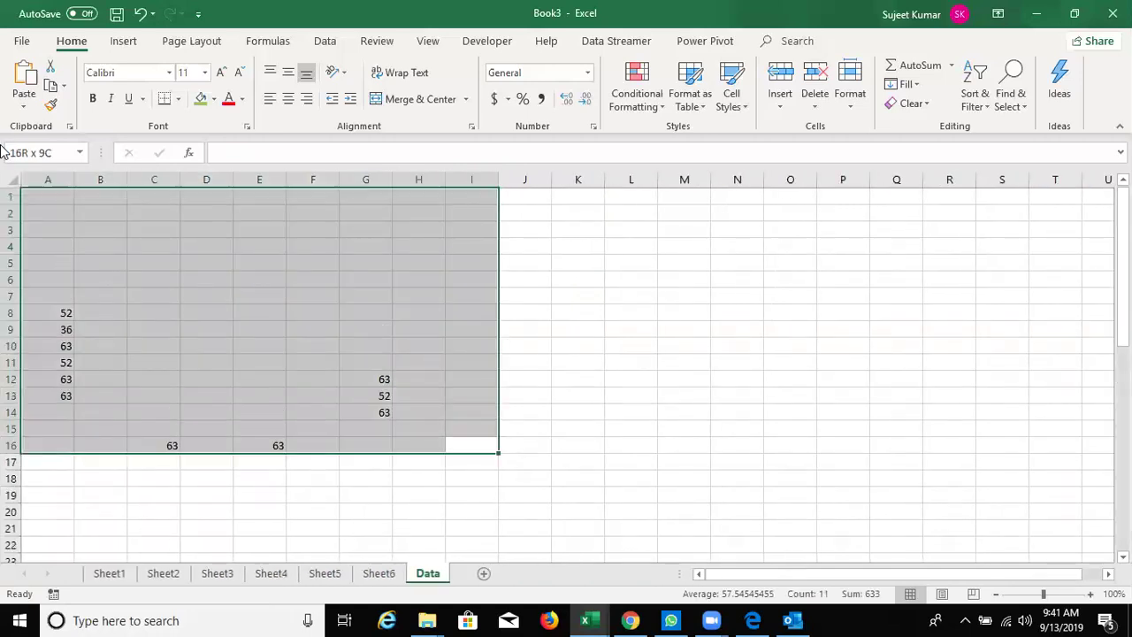
key("Left")
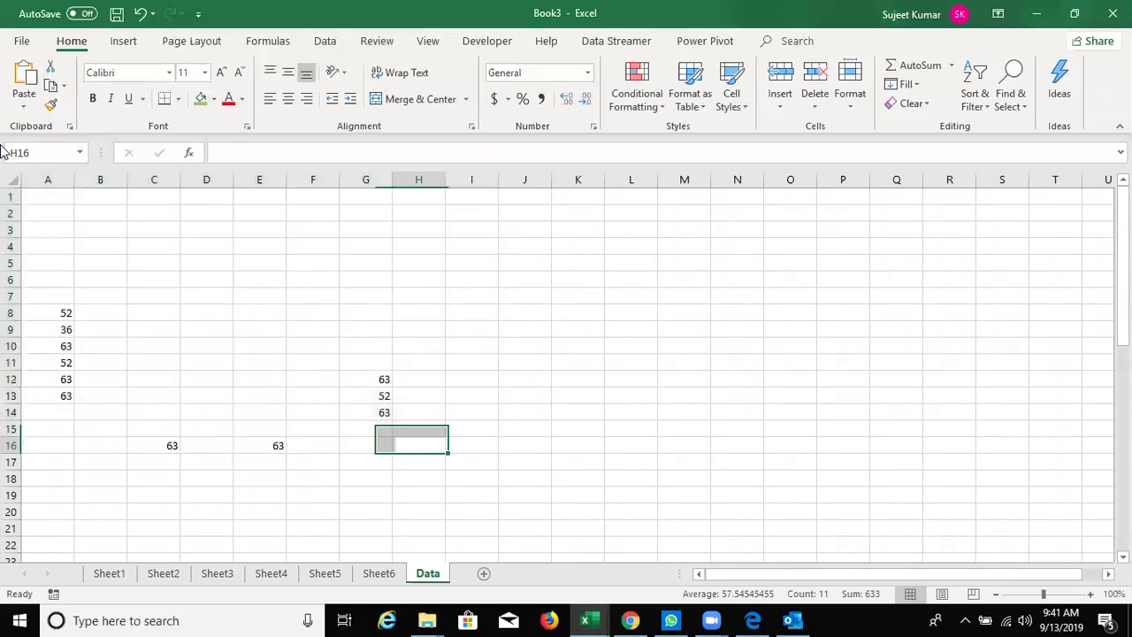
key("Home")
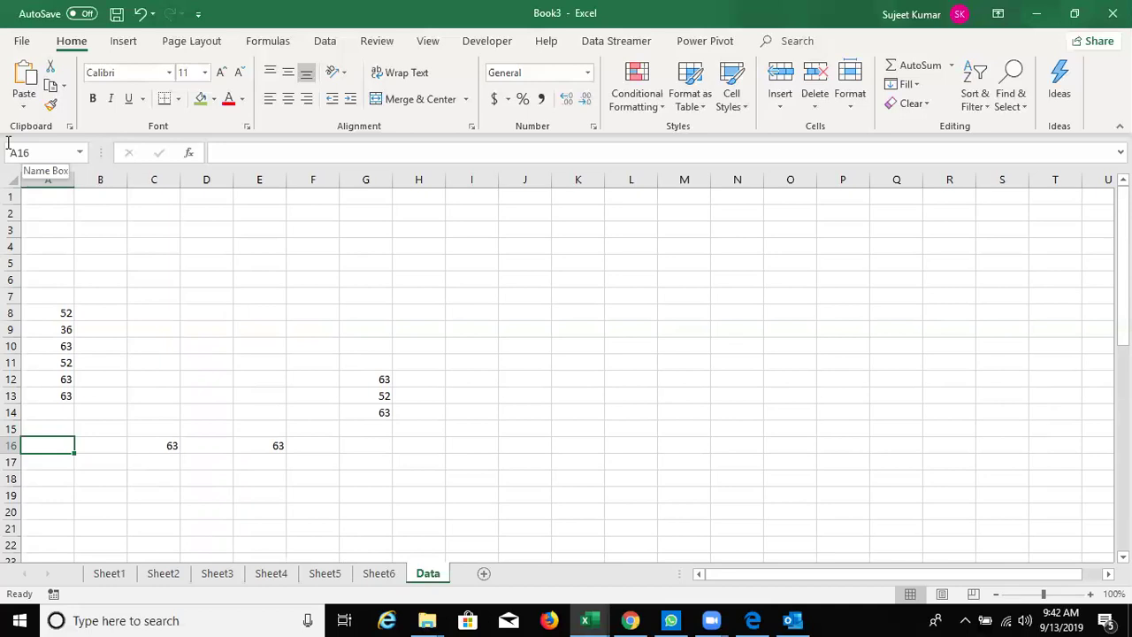
key("super+d")
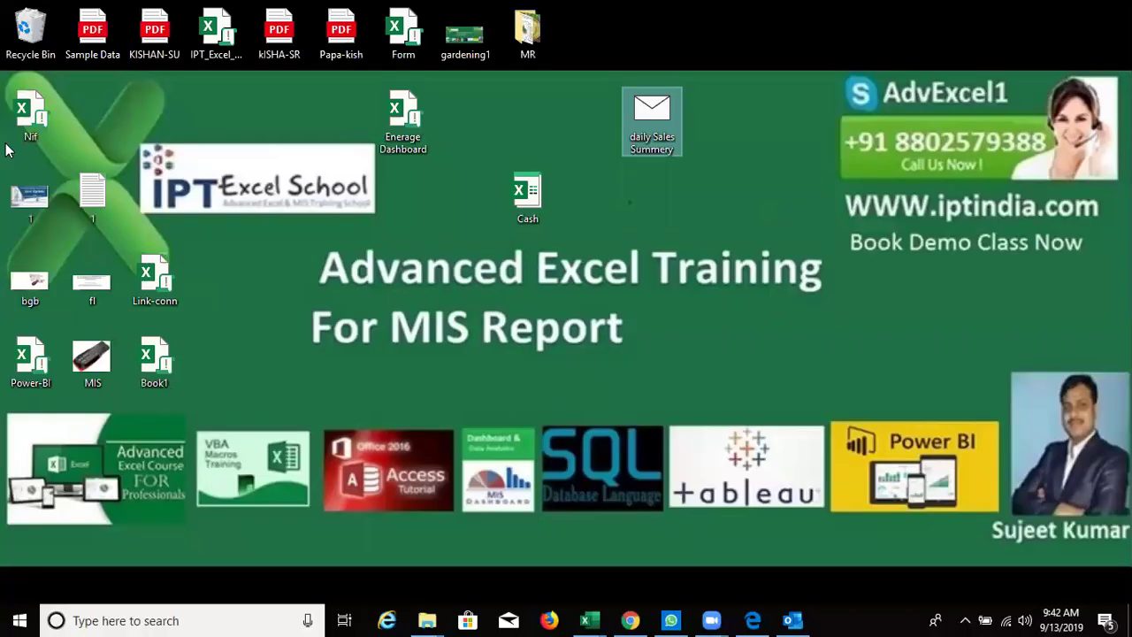